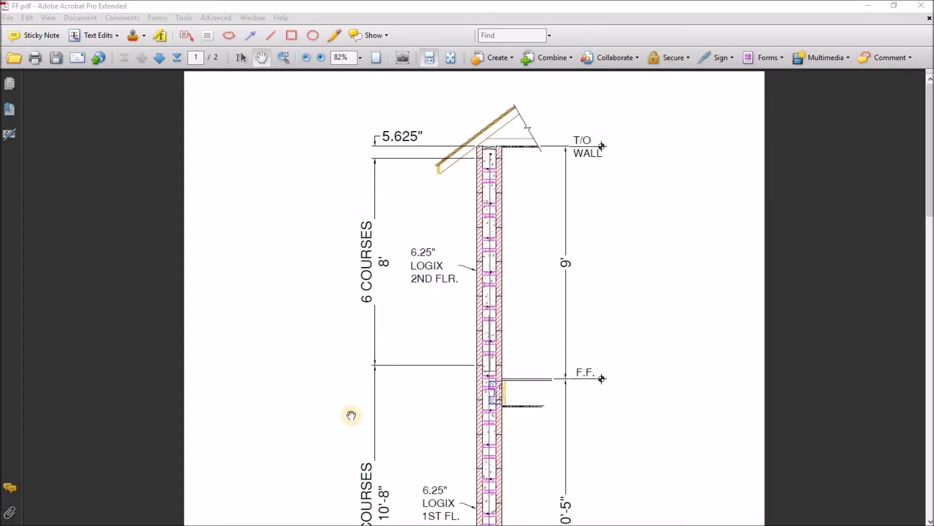
Step: Look through FF.pdf from the wall section on page 1 to the complete floor plan on page 2
scroll(365, 418, "down", 3)
scroll(365, 419, "down", 20)
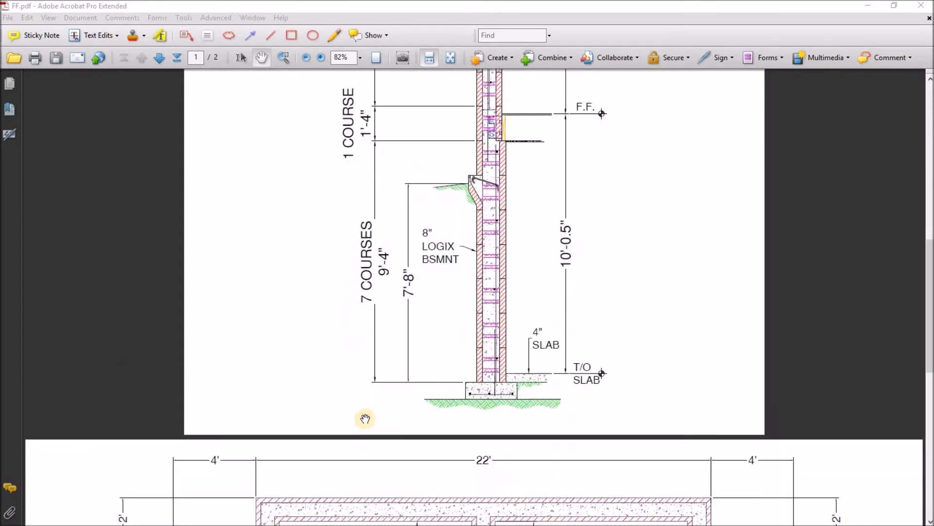
scroll(309, 326, "down", 3)
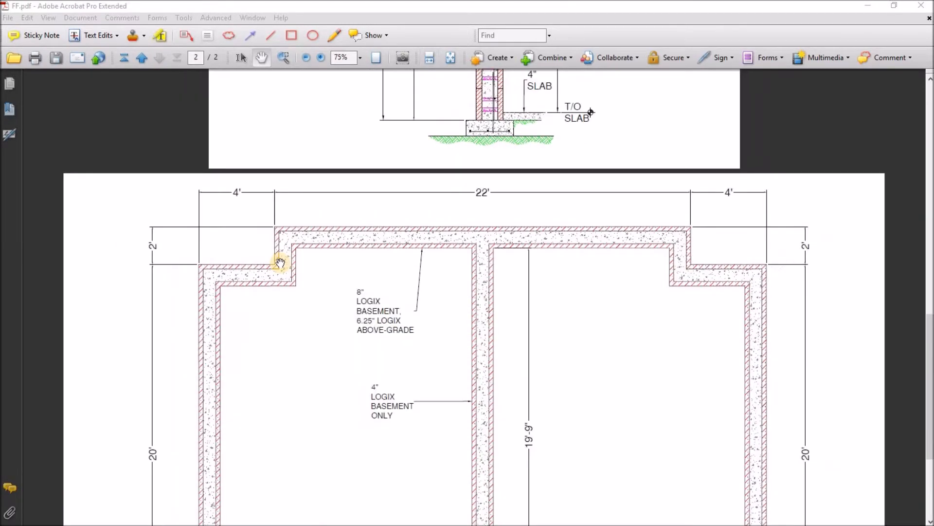
scroll(440, 396, "down", 1)
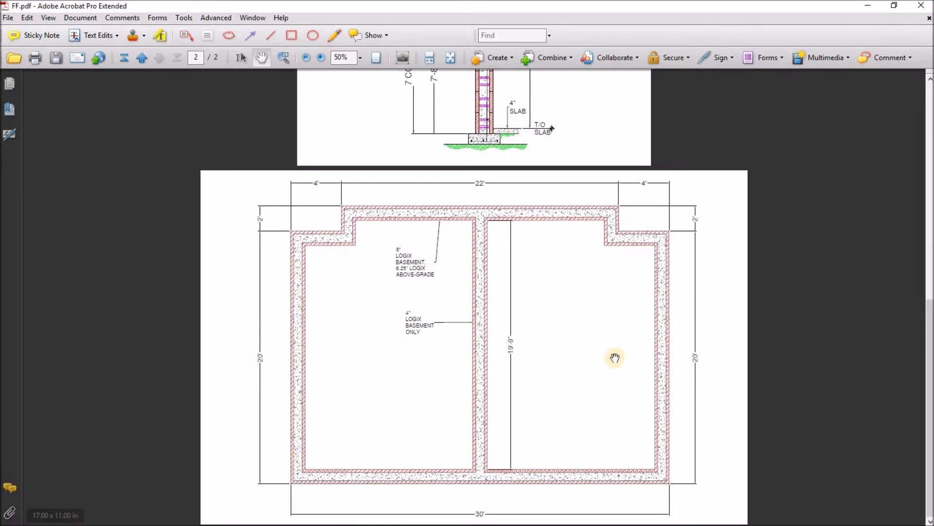
Step: Examine the wall section on page 1 for the basement, first-floor and second-floor Logix wall types, course counts and heights
scroll(564, 372, "up", 5)
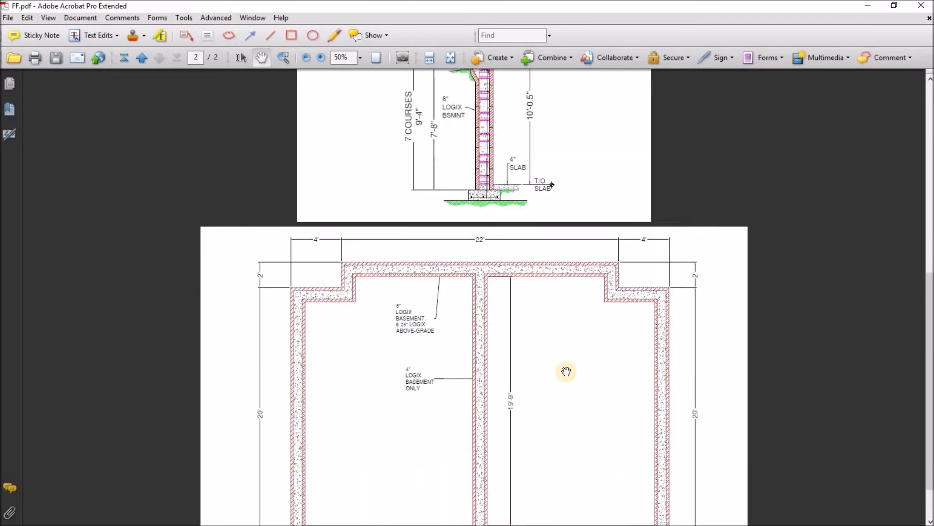
scroll(566, 372, "up", 2)
scroll(566, 372, "down", 2)
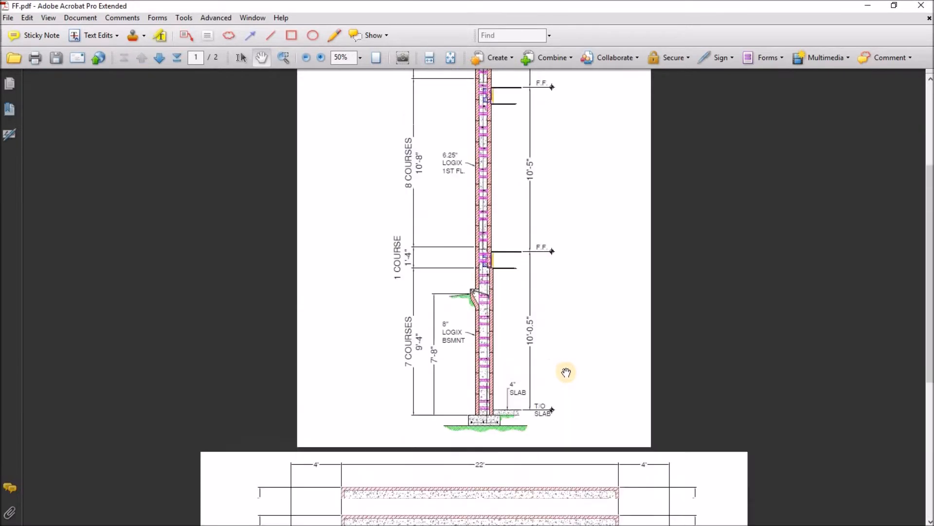
scroll(566, 372, "up", 2)
scroll(566, 372, "up", 2)
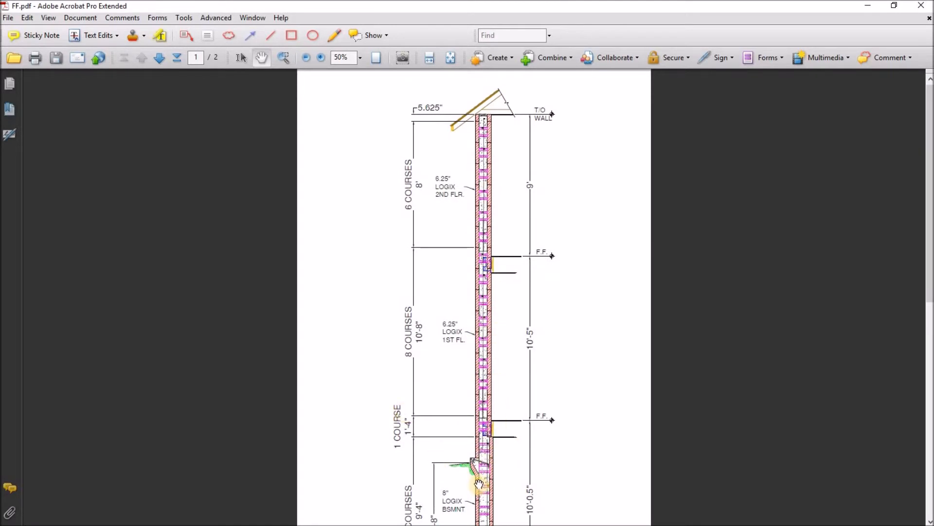
scroll(481, 462, "up", 2)
scroll(494, 242, "down", 5)
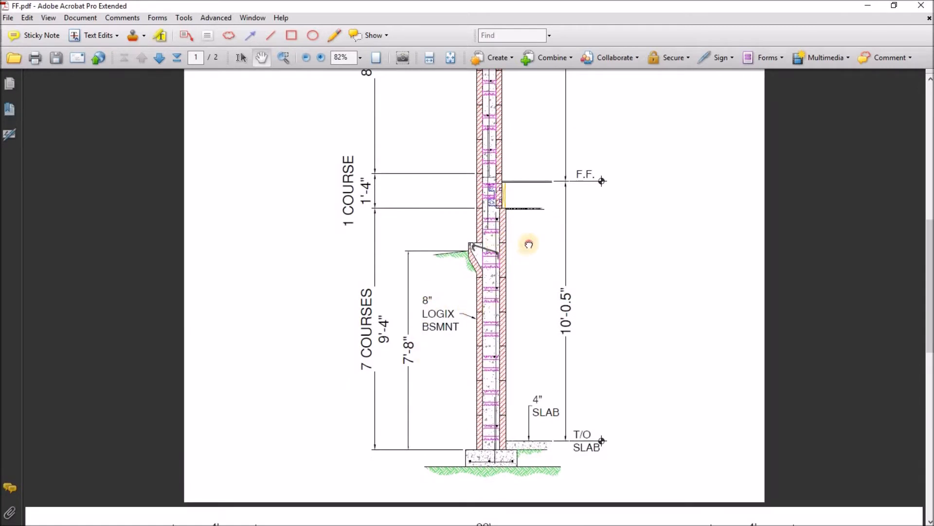
scroll(519, 228, "up", 3)
scroll(474, 334, "up", 3)
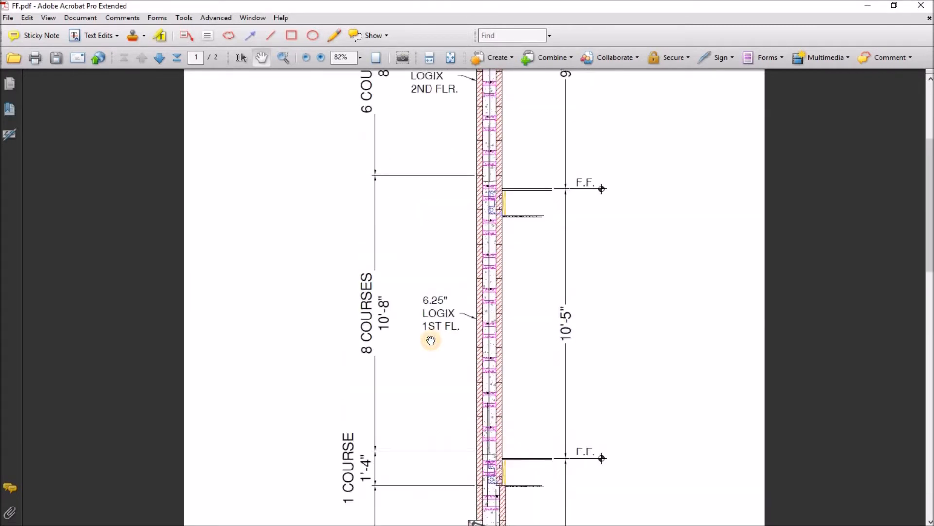
scroll(463, 331, "up", 3)
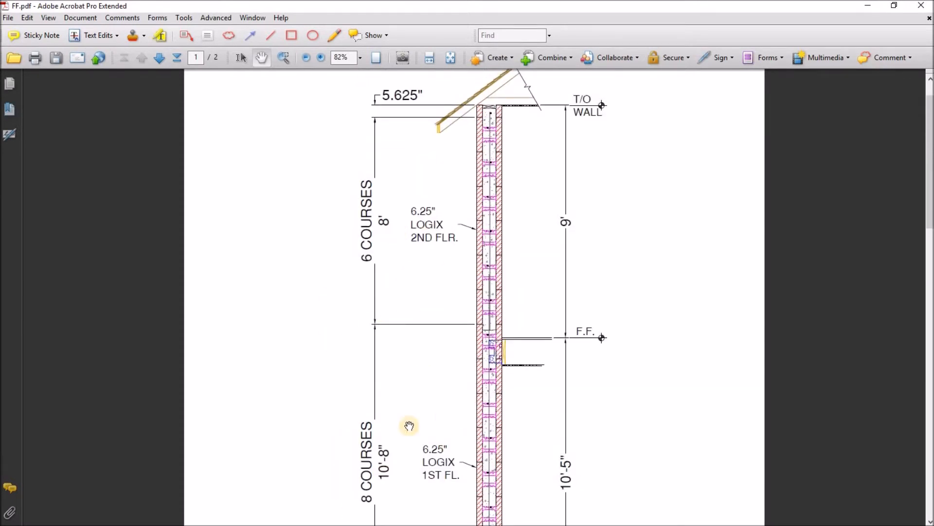
scroll(426, 393, "down", 4)
scroll(430, 276, "down", 2)
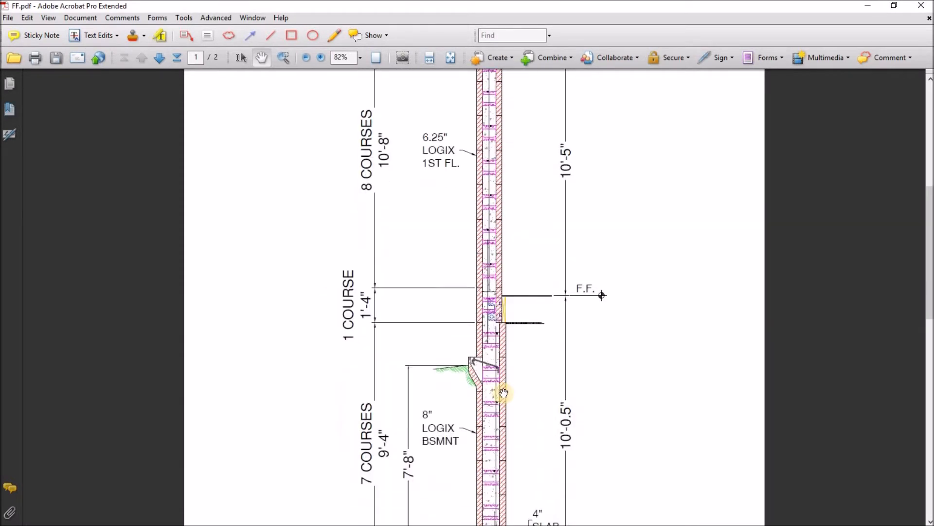
scroll(559, 389, "down", 1)
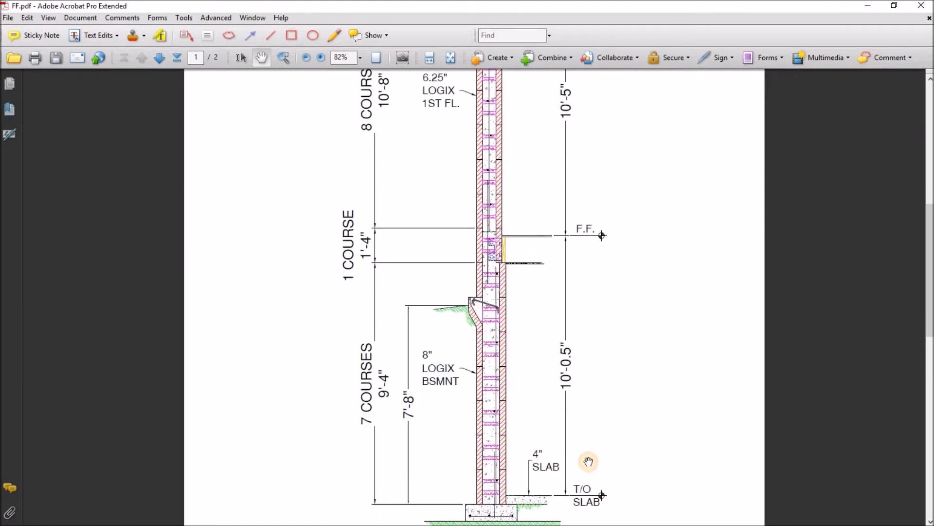
Step: Switch to LOGIX Estimator, create a new estimate and name the project "Demo estimate"
key("alt+Tab")
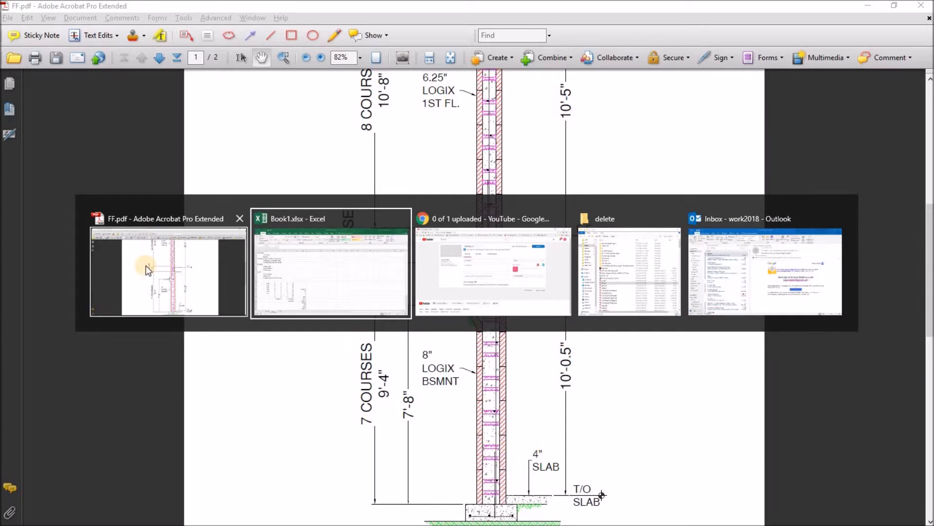
left_click(100, 306)
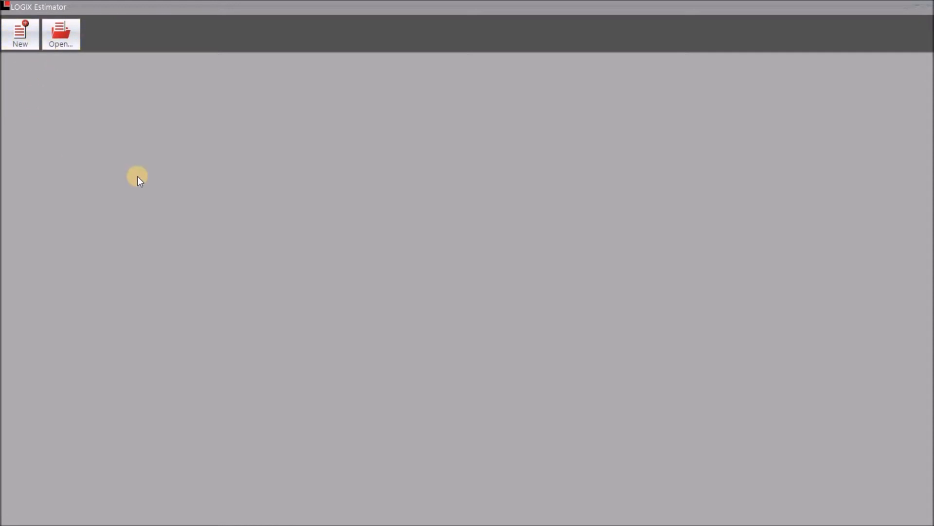
left_click(9, 39)
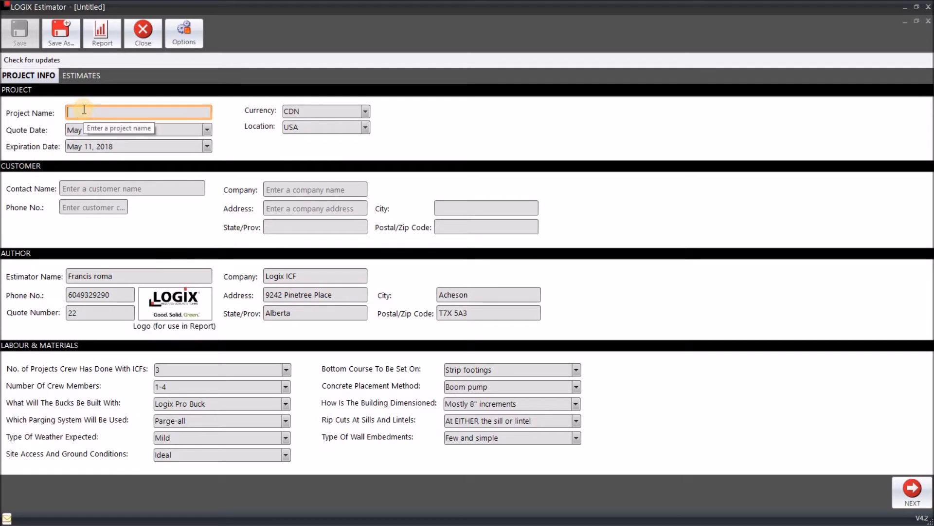
type("Demo estimate")
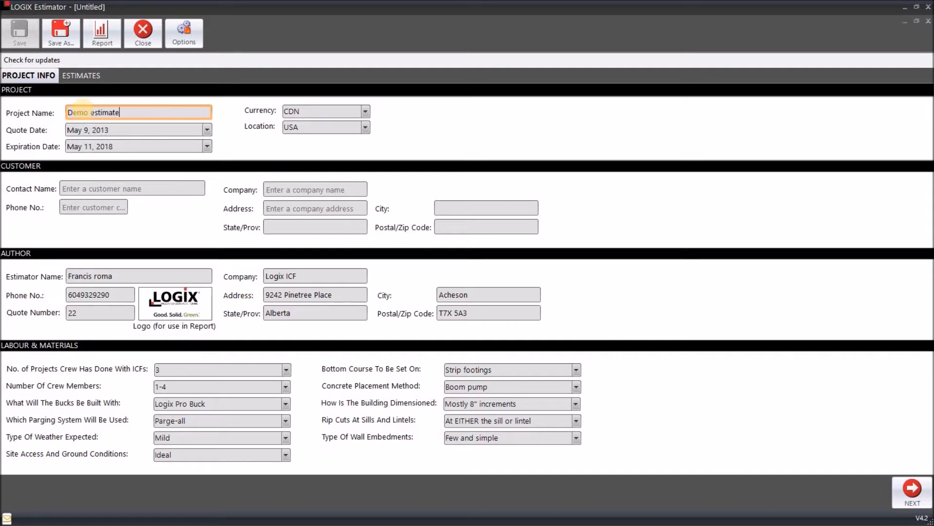
Step: Set the project's quote date to May 11, 2018
left_click(135, 127)
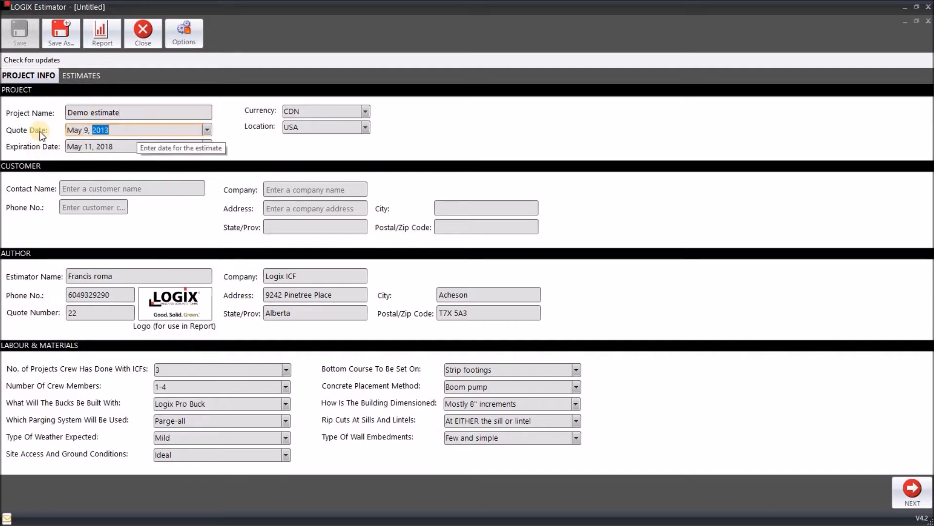
left_click(204, 132)
left_click(115, 130)
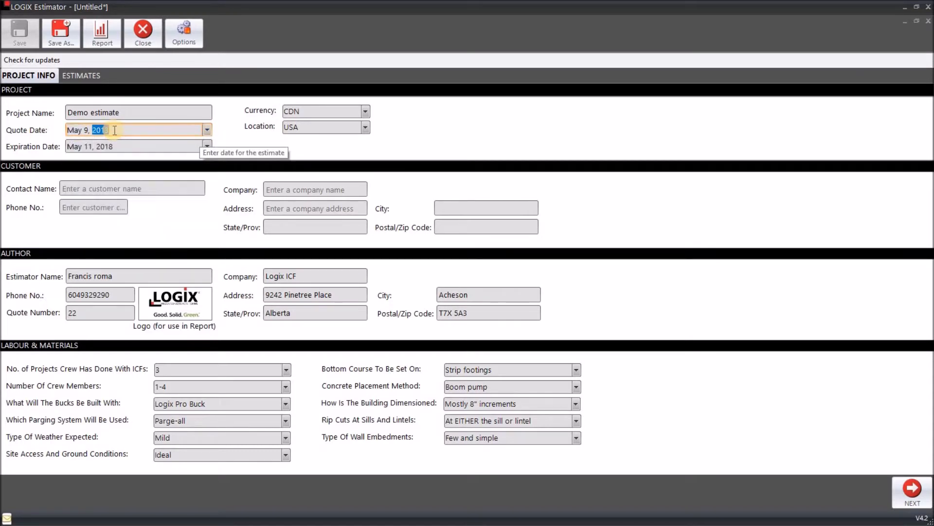
type("2018")
left_click(86, 131)
type("11")
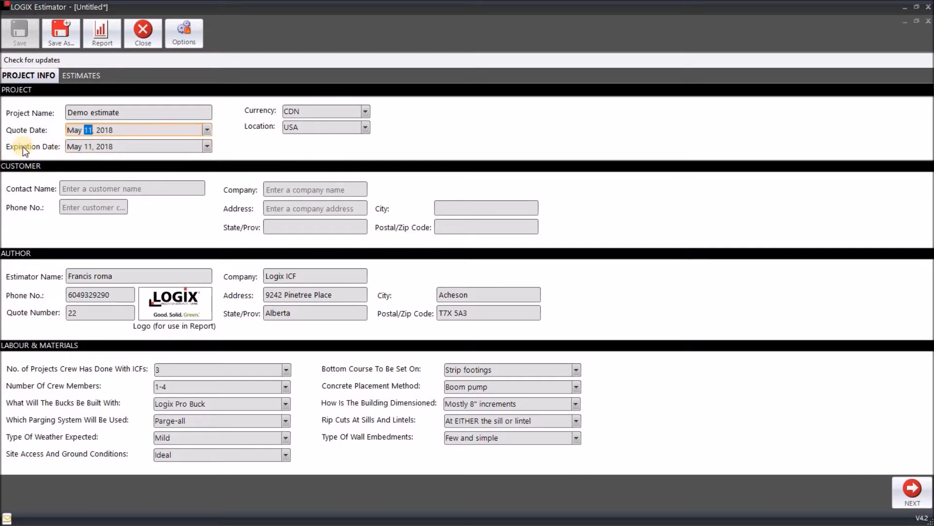
Step: Set the project's expiration date to May 31, 2018
key("Tab")
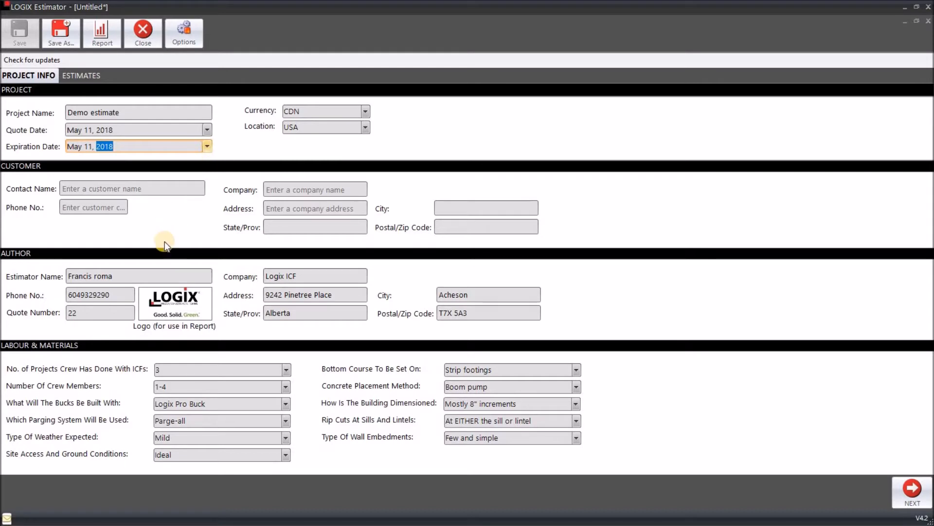
left_click(207, 146)
left_click(157, 223)
Step: Review the available choices for the project's currency and location without changing either setting
left_click(364, 111)
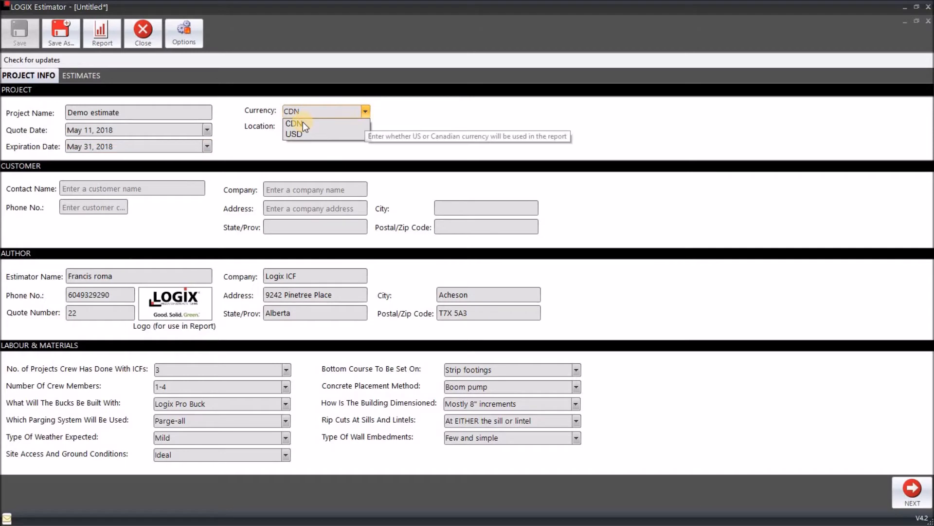
left_click(406, 145)
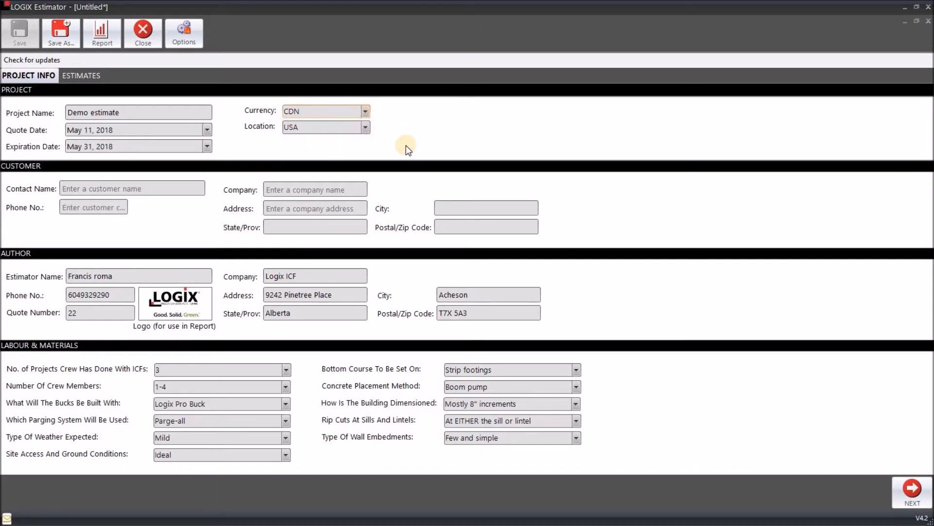
left_click(365, 127)
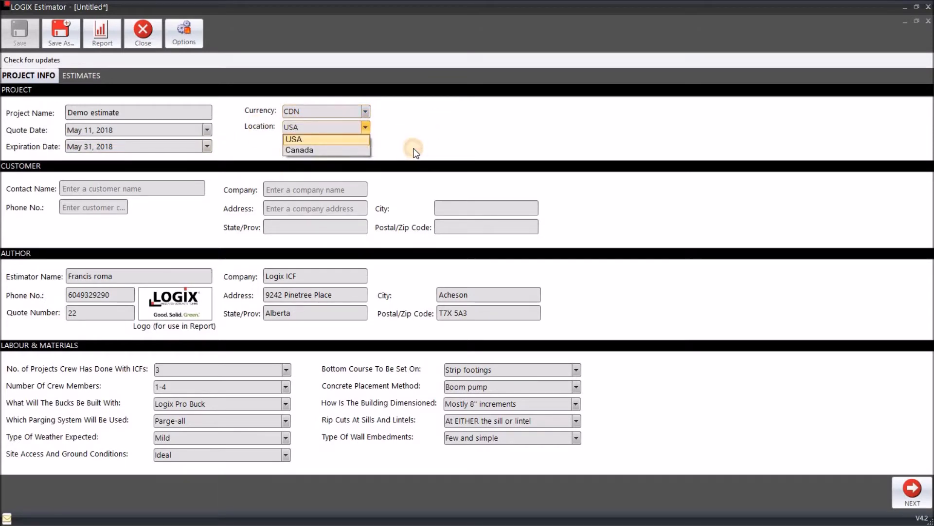
left_click(416, 153)
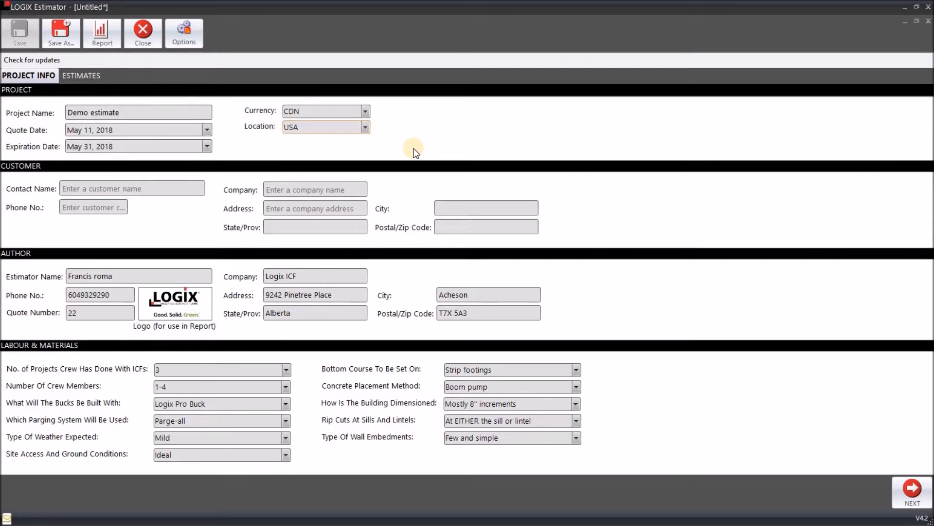
left_click(364, 129)
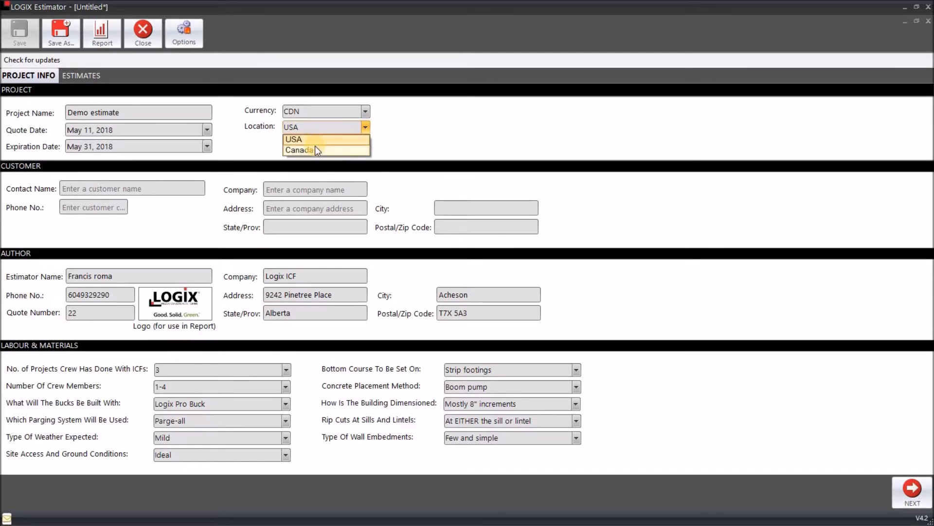
left_click(463, 144)
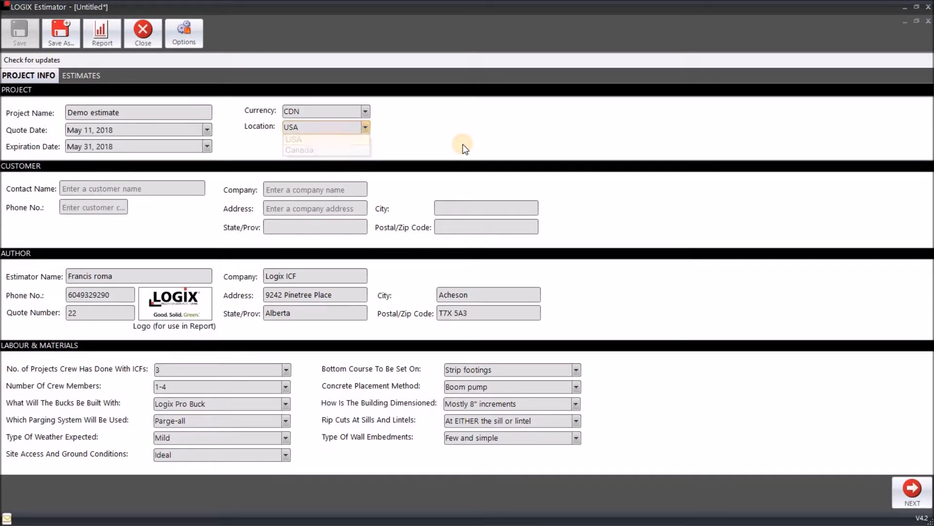
left_click(366, 128)
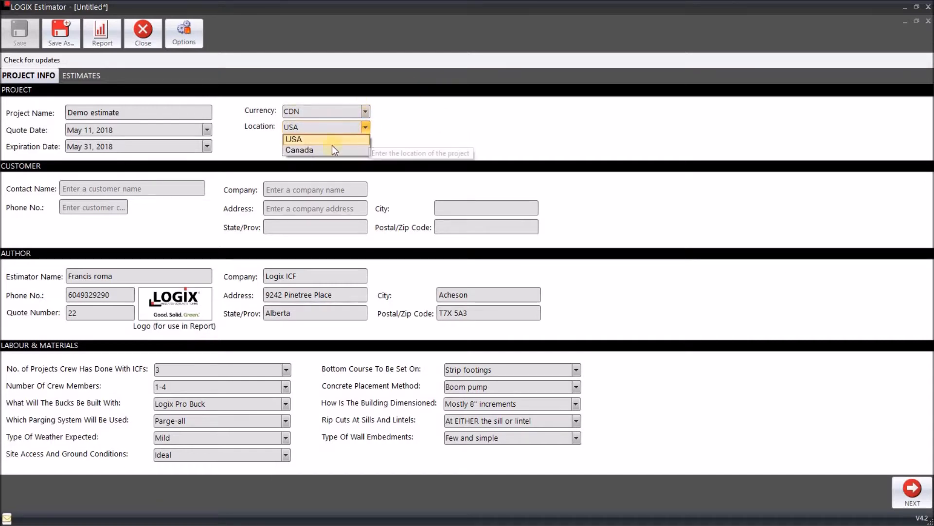
left_click(473, 139)
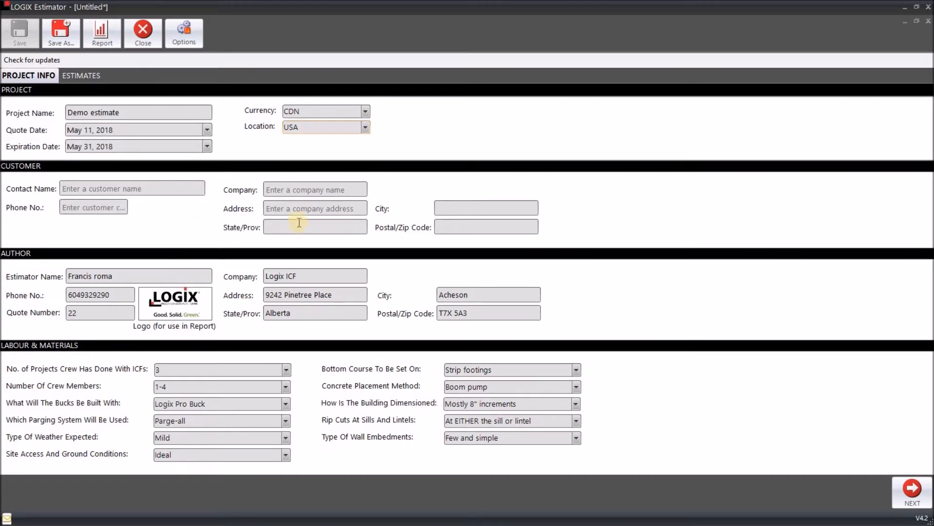
Step: Enter the customer's contact name, correcting its capitalization with the suggested saved entry
left_click(86, 191)
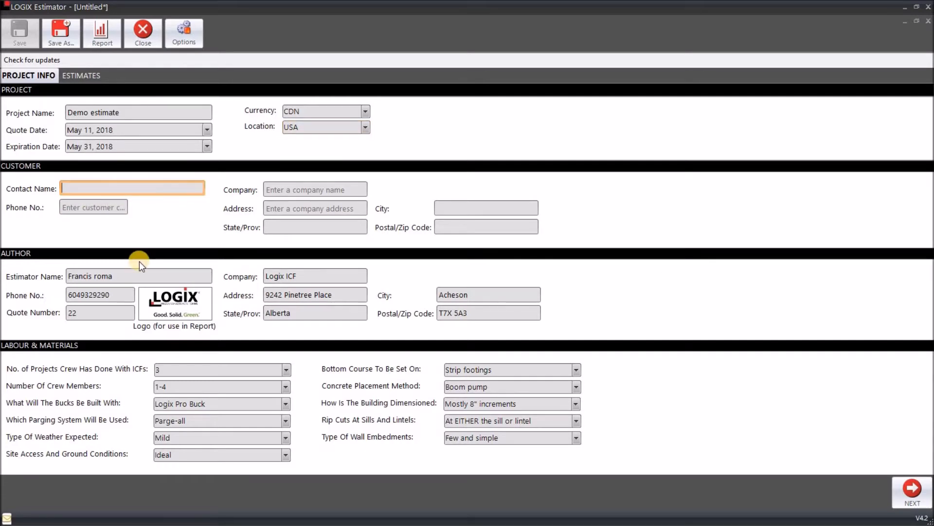
type("john Smith")
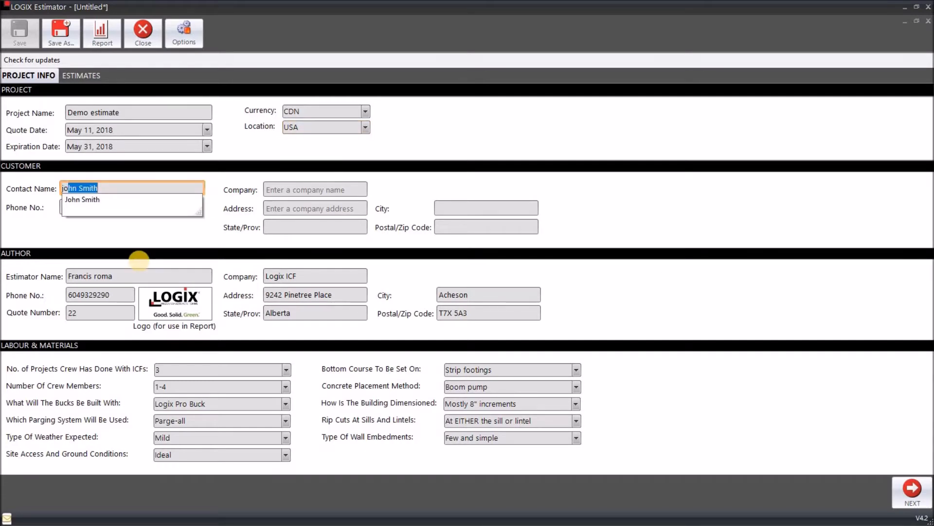
key("Return")
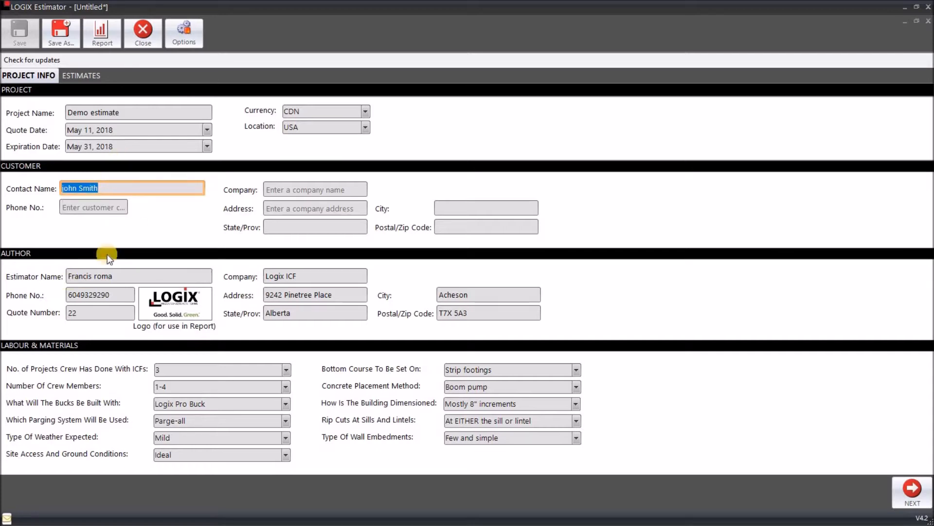
left_click(128, 191)
key("BackSpace")
key("BackSpace")
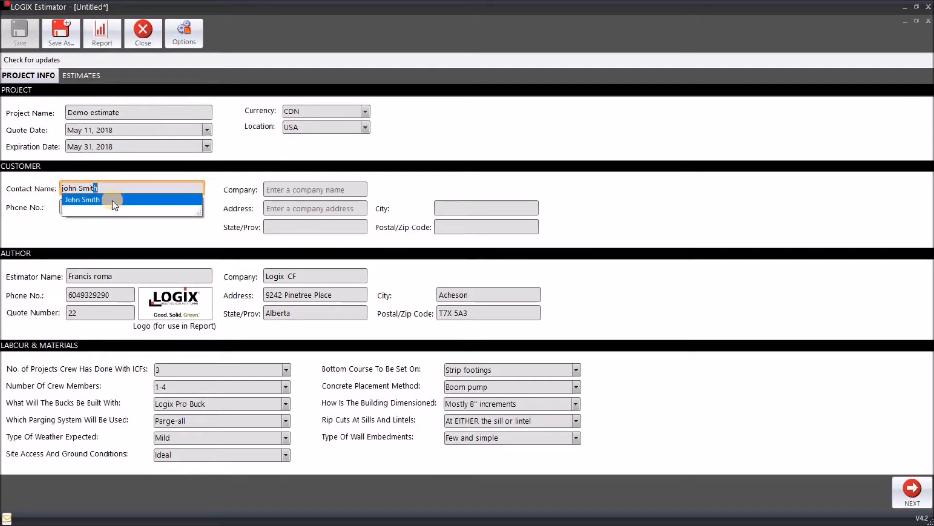
key("BackSpace")
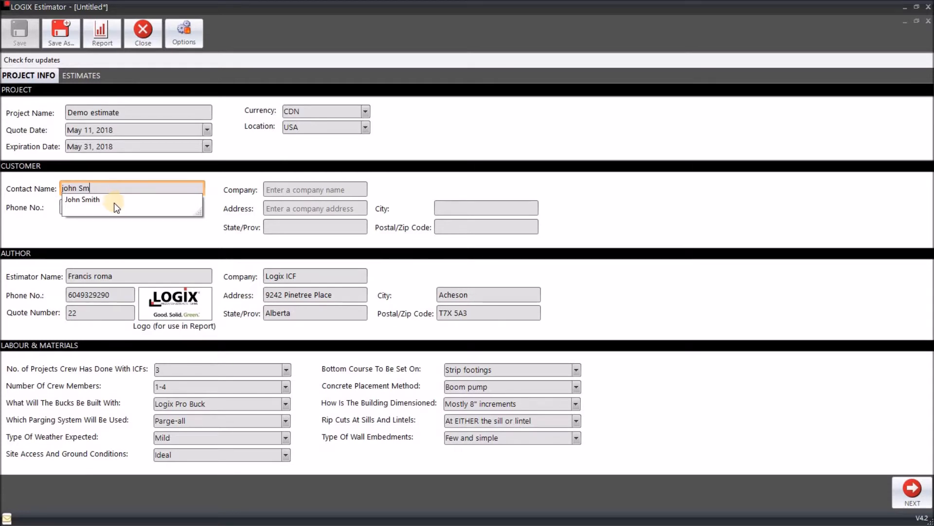
key("Return")
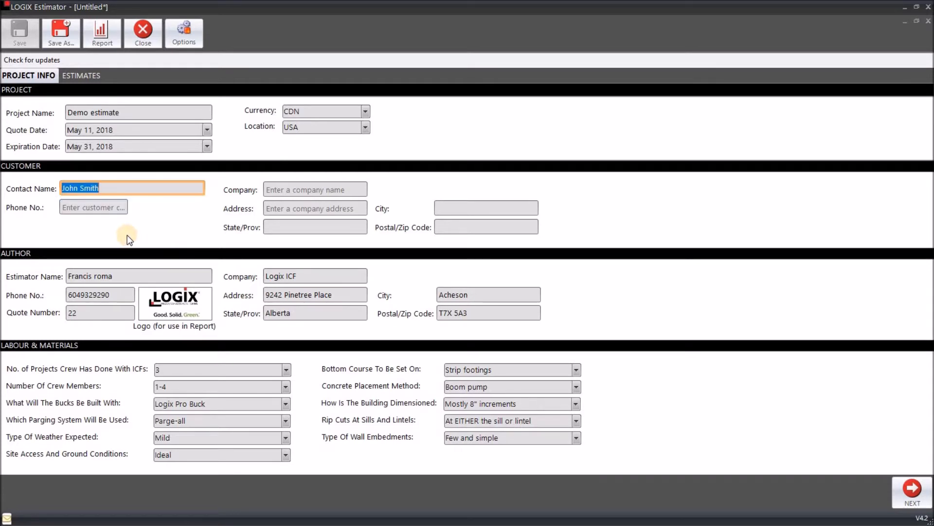
Step: Enter the customer's phone number
left_click(110, 212)
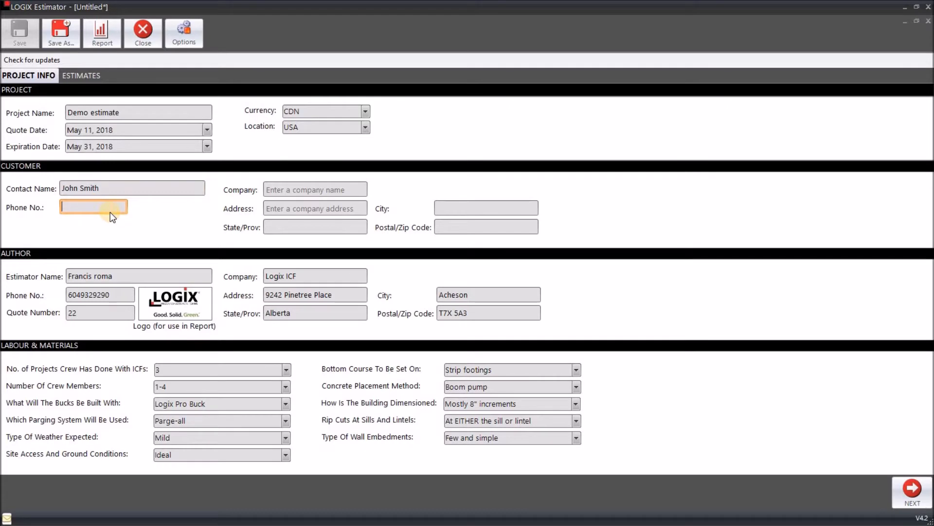
type("555-555-55")
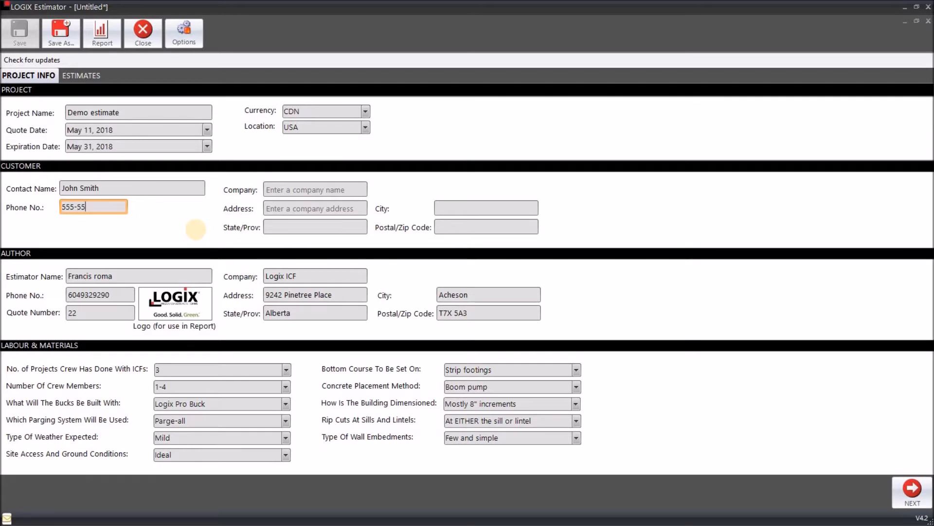
type("55")
key("Tab")
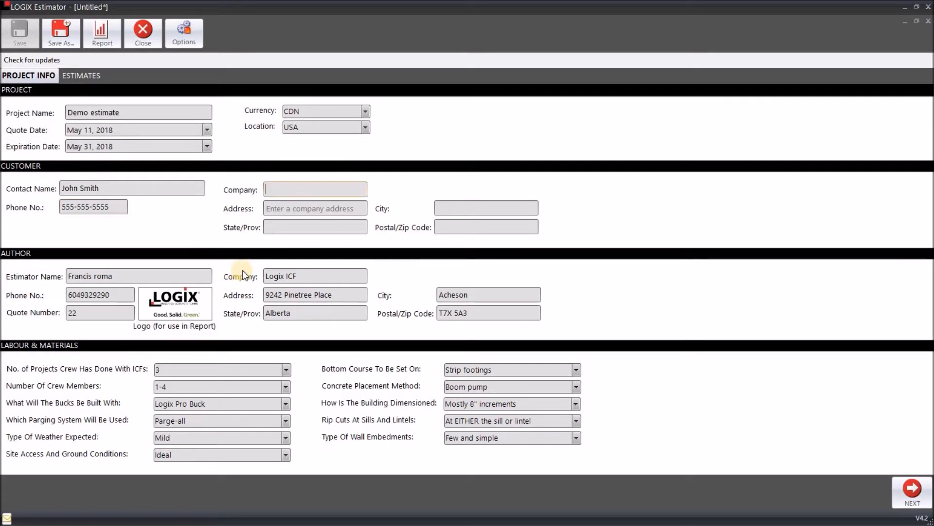
Step: Set the customer's company to ABC Inc and fill in the customer's street address
type("ab")
key("Down")
key("Down")
key("Tab")
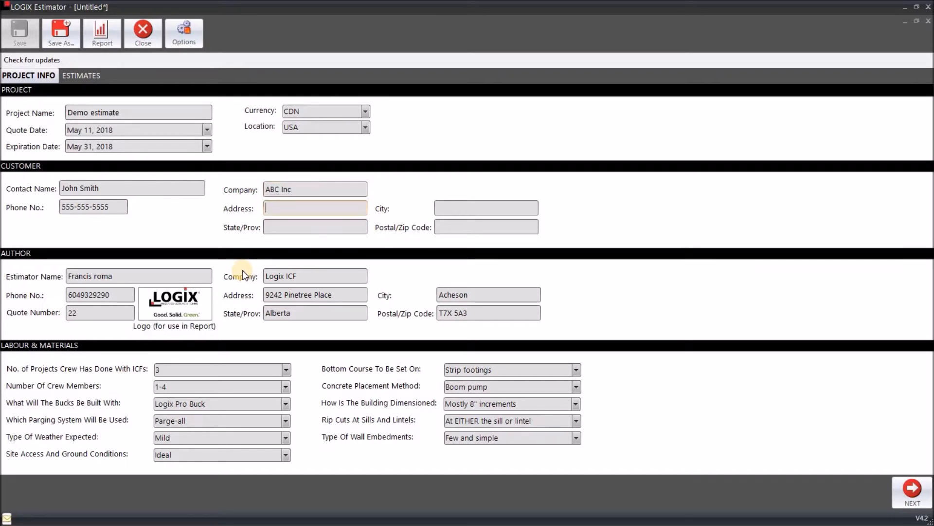
type("3437 Glen Drive")
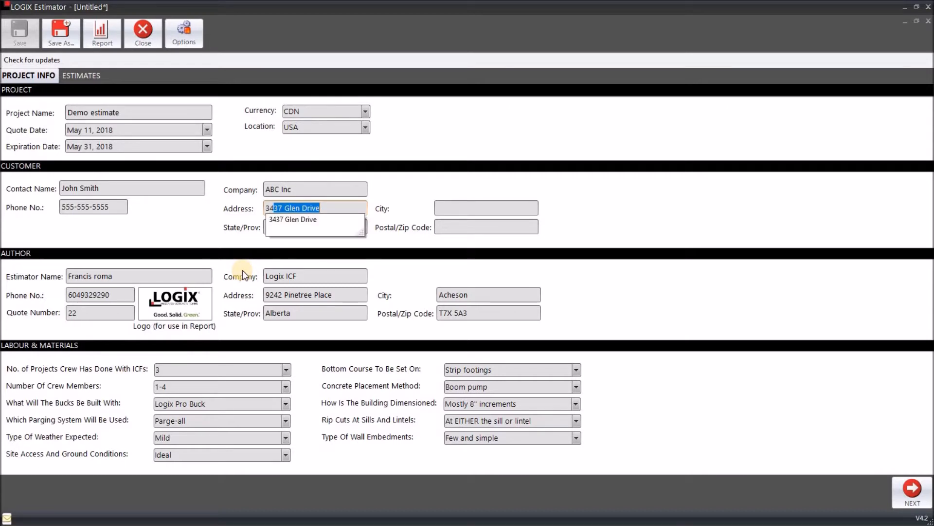
key("Return")
key("Tab")
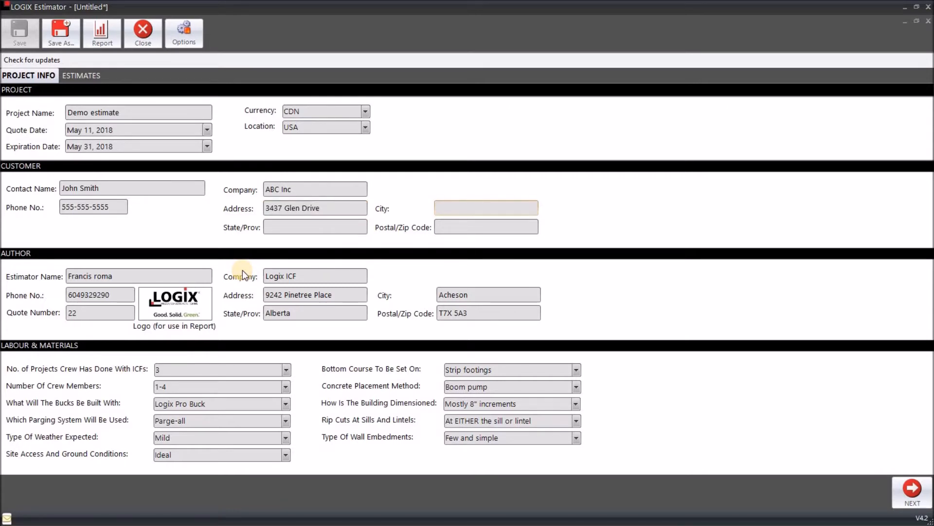
Step: Fill in the customer's city, province and postal code using the suggested saved entries
type("v")
key("Return")
key("Tab")
type("bri")
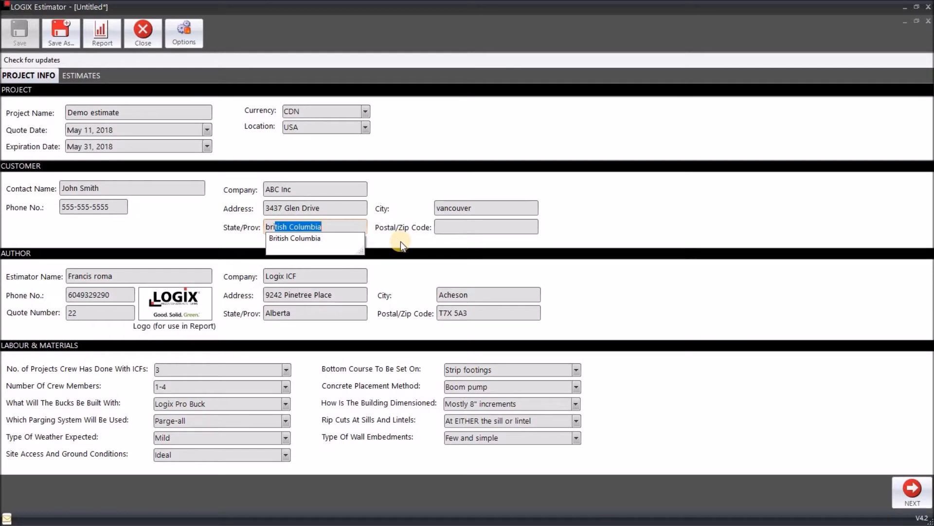
key("Tab")
type("v")
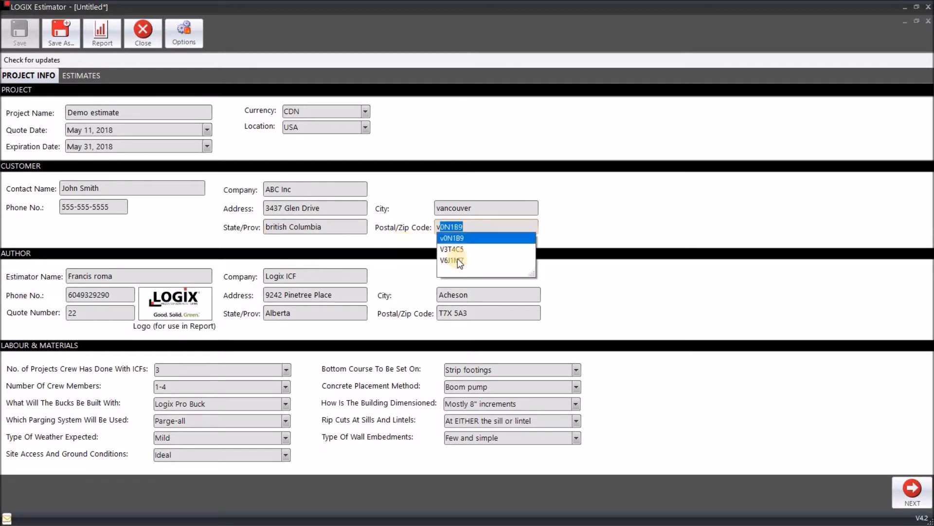
left_click(493, 248)
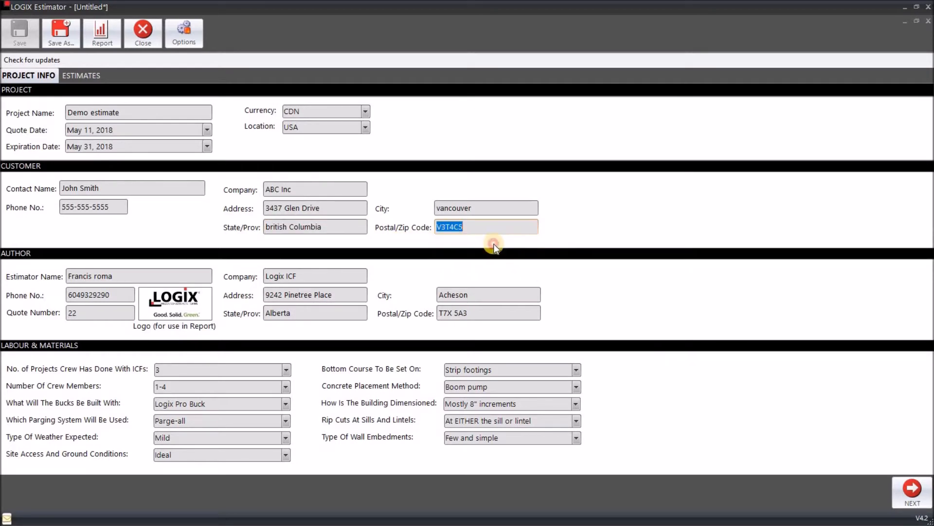
left_click(455, 226)
Step: Browse the JPG files for the report logo and review the buck construction choices, changing neither setting
left_click(70, 277)
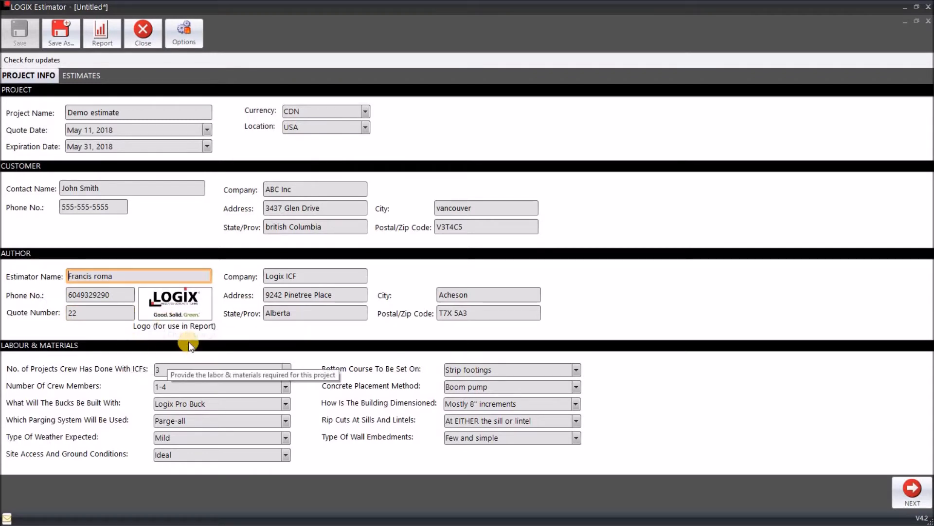
left_click(202, 312)
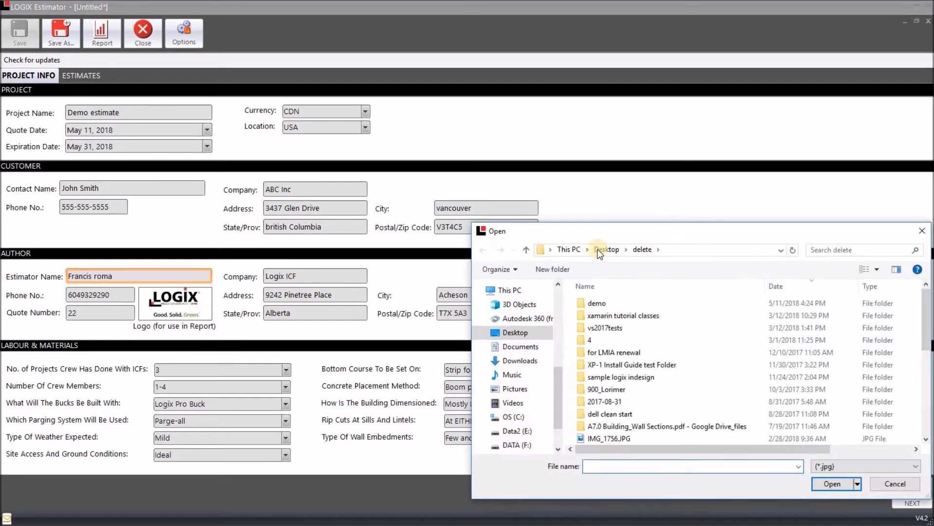
left_click_drag(609, 232, 426, 73)
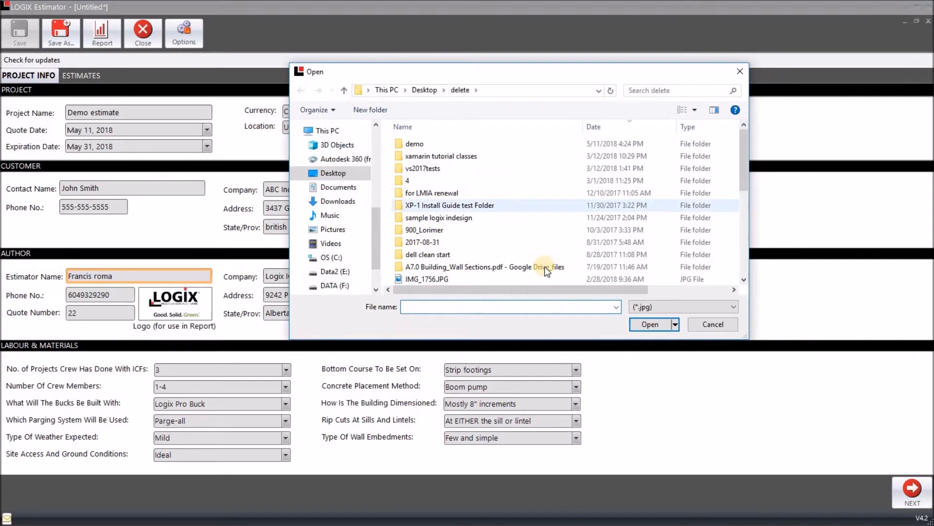
scroll(544, 267, "down", 2)
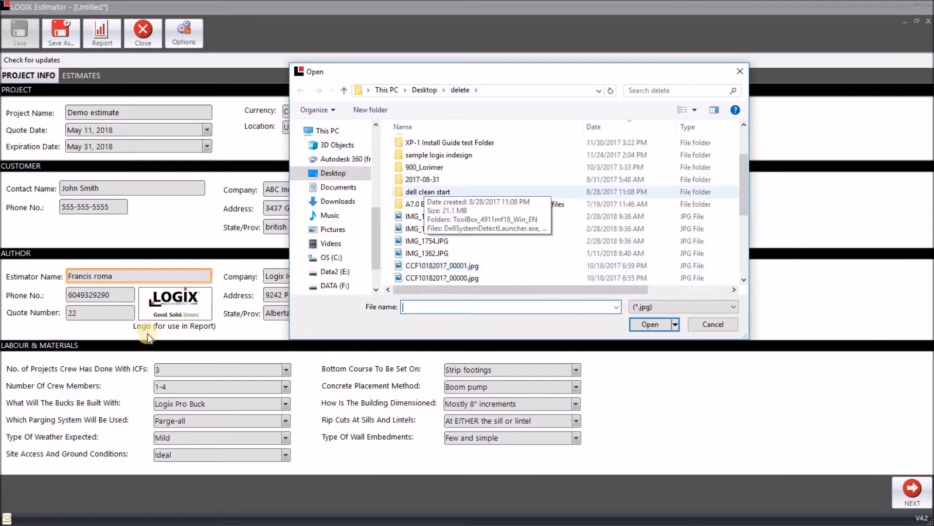
left_click(712, 324)
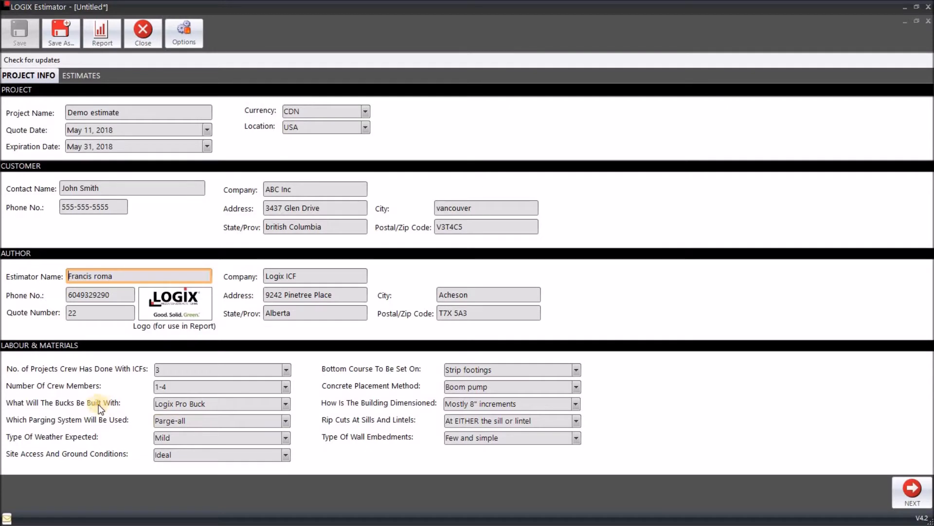
left_click(223, 407)
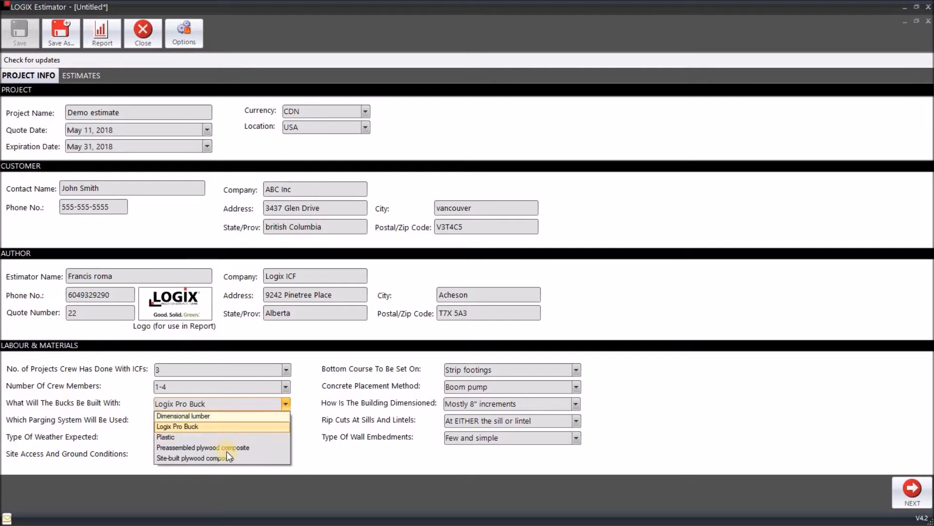
left_click(326, 434)
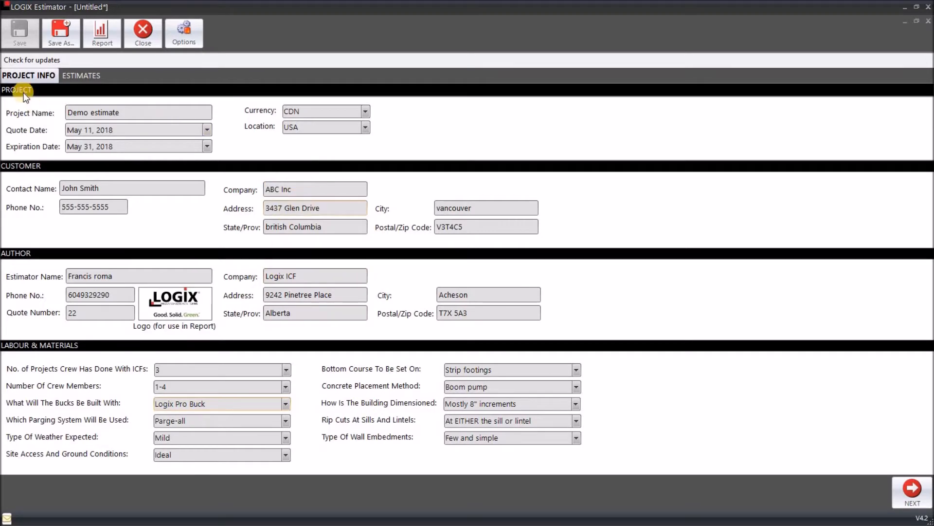
Step: Save the estimate as an .lgx file named demo in the demo folder
left_click(65, 40)
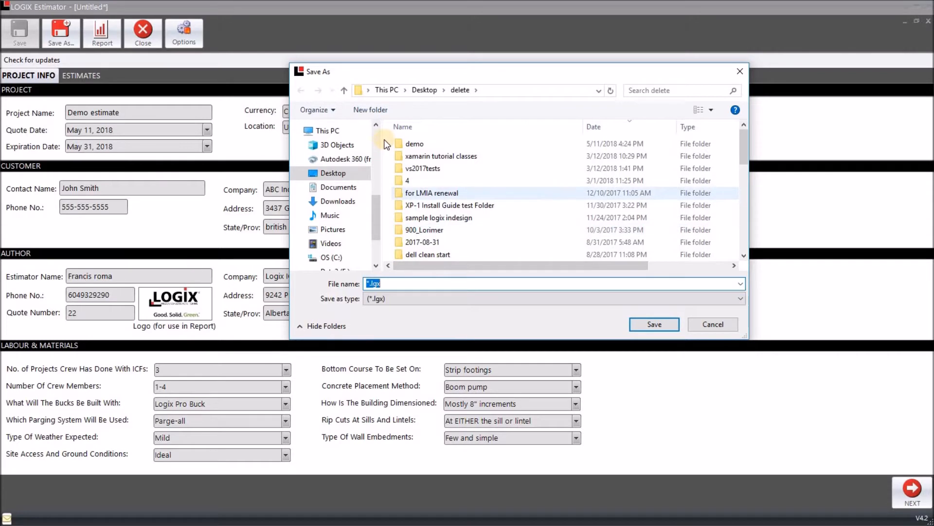
scroll(375, 144, "up", 5)
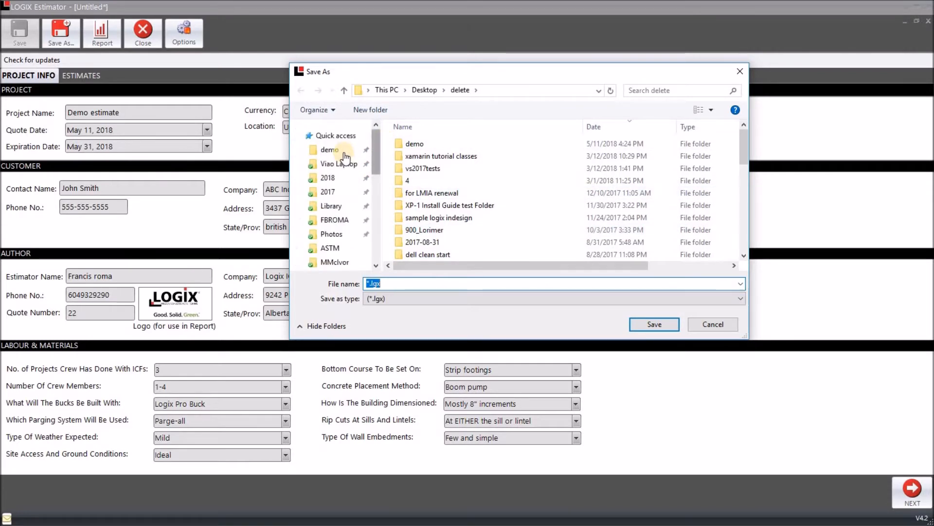
left_click(330, 149)
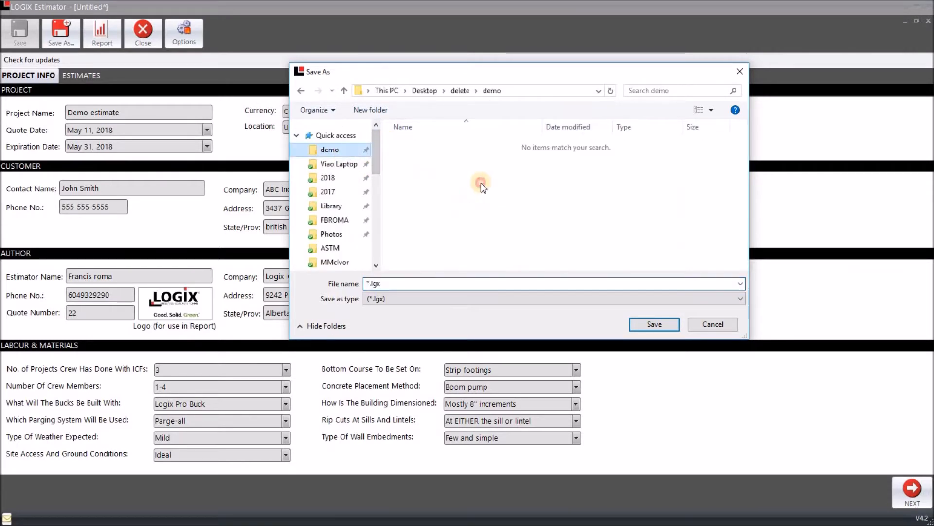
double_click(404, 286)
type("demo")
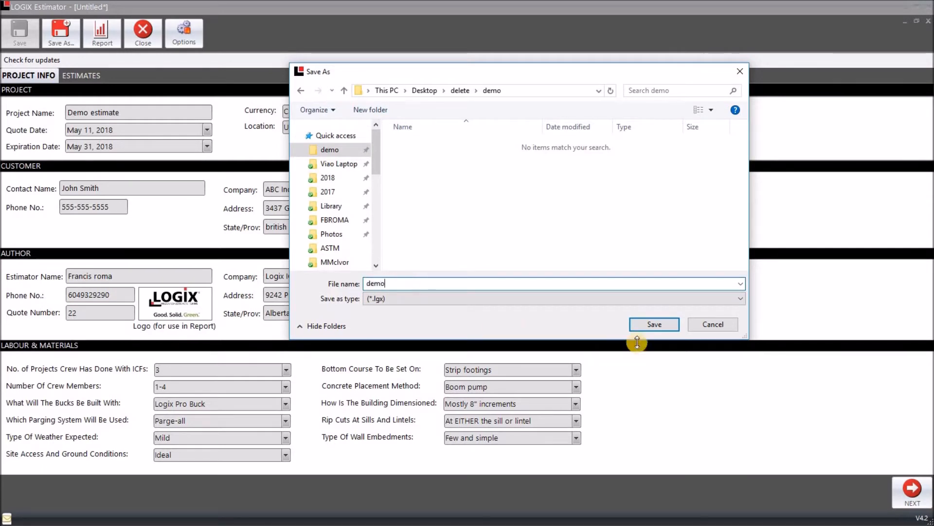
left_click(641, 325)
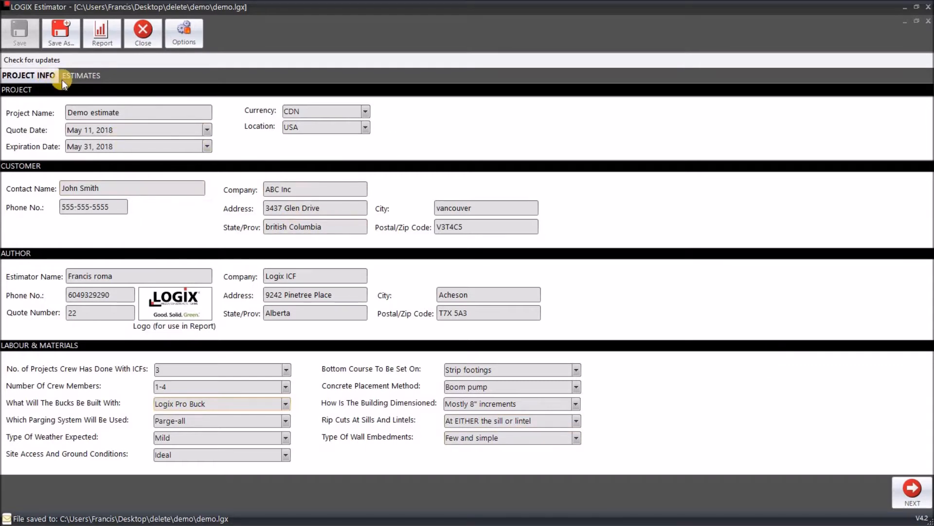
Step: Go to the project's estimates and add a first building part
left_click(49, 76)
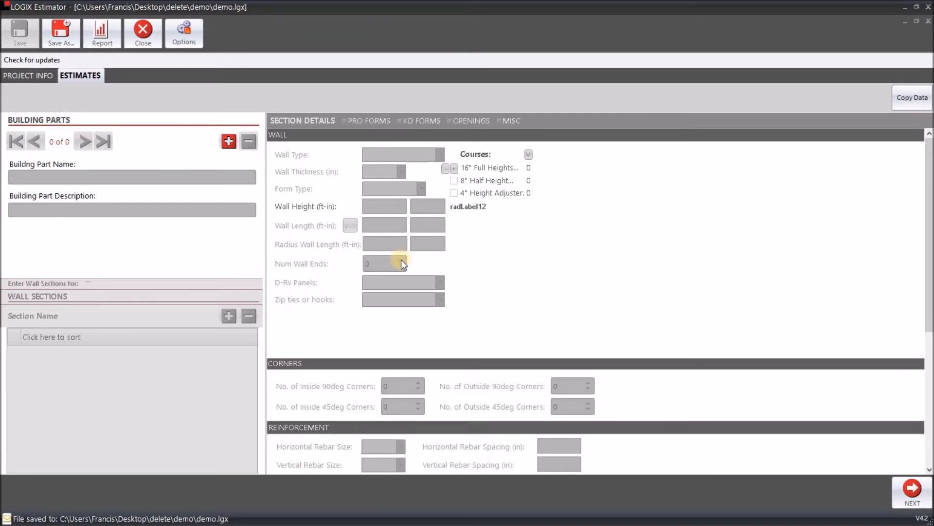
left_click(229, 142)
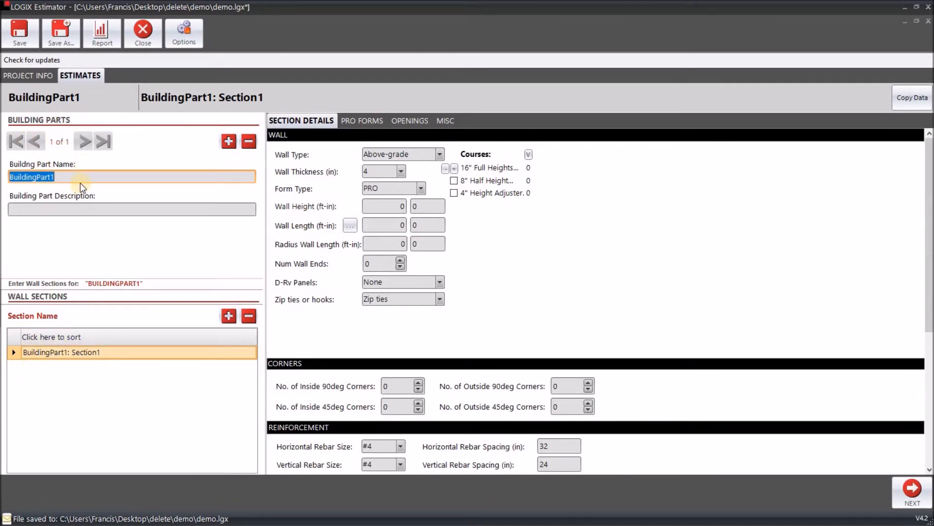
Step: Switch to FF.pdf in Adobe Acrobat and examine the basement wall section and floor plan for heights, thicknesses and lengths
key("alt+Tab")
key("alt+Tab")
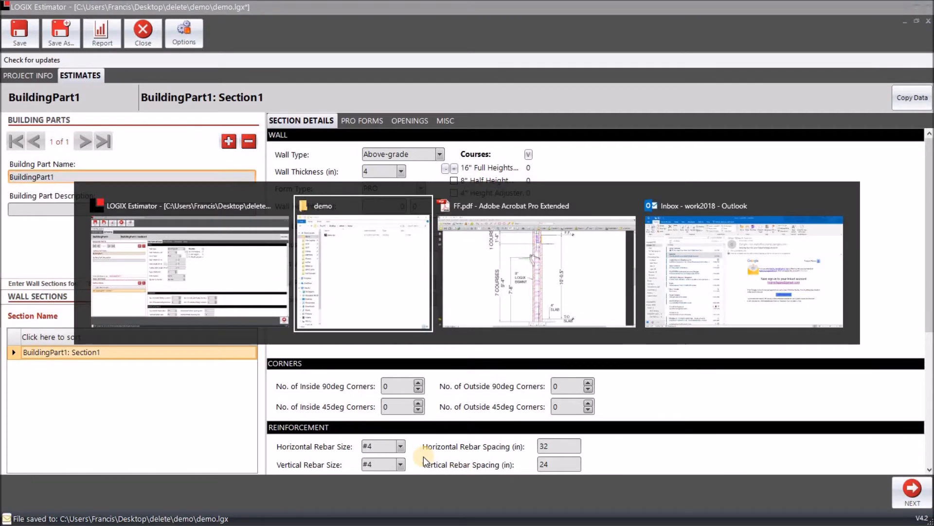
scroll(390, 346, "down", 2)
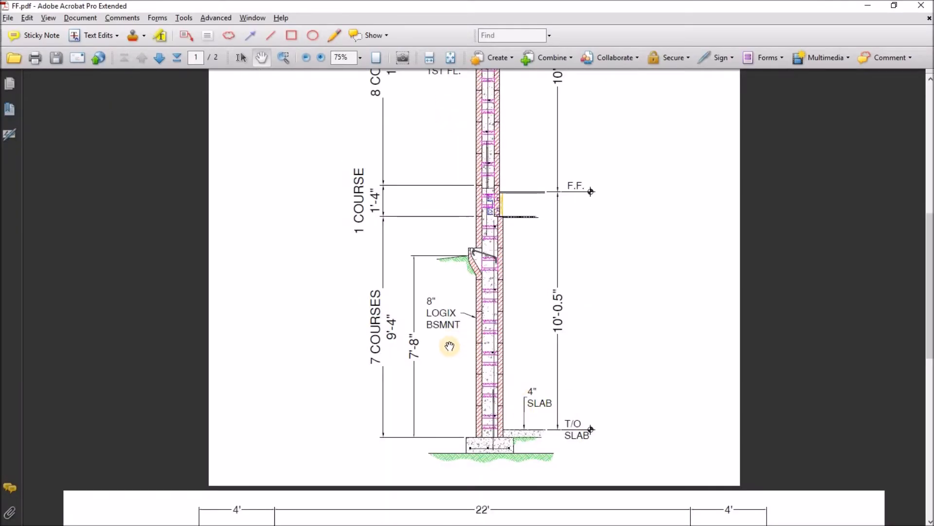
scroll(451, 321, "down", 2)
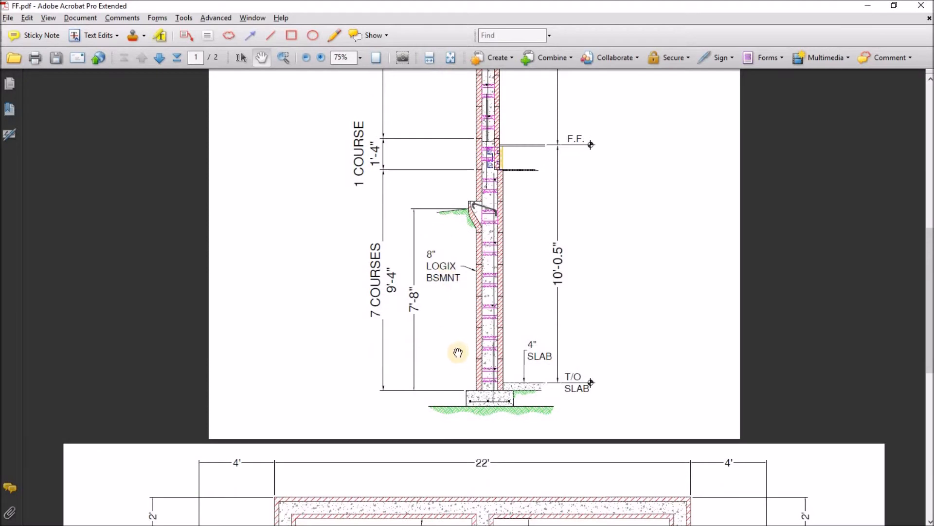
scroll(434, 235, "down", 10)
scroll(424, 272, "down", 5)
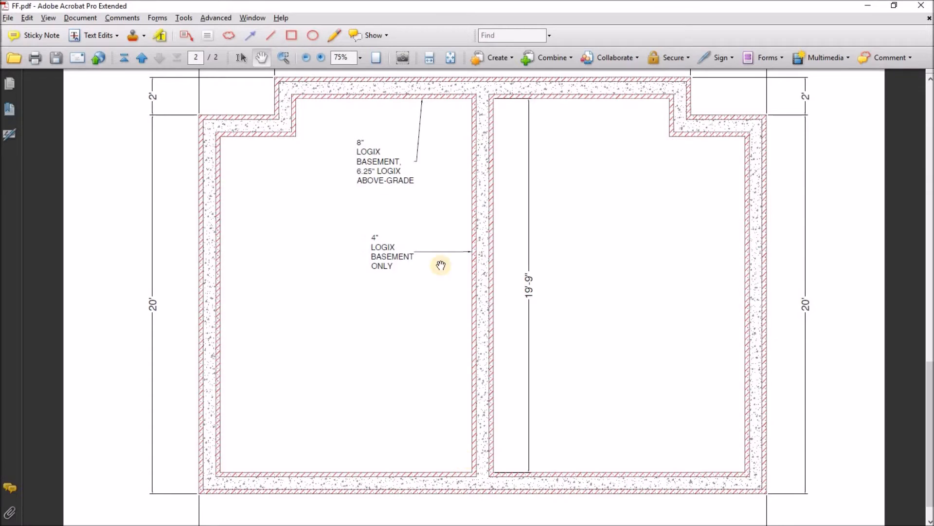
scroll(469, 292, "up", 5)
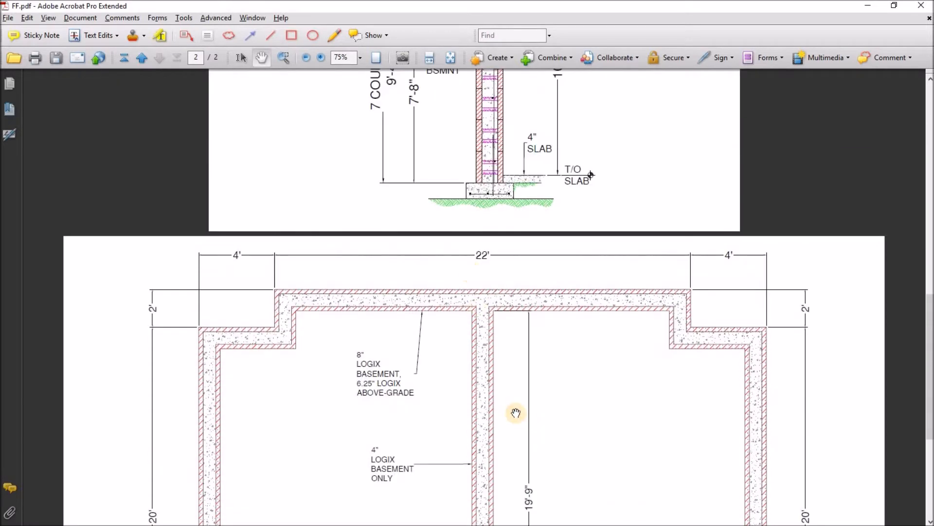
scroll(512, 369, "down", 1)
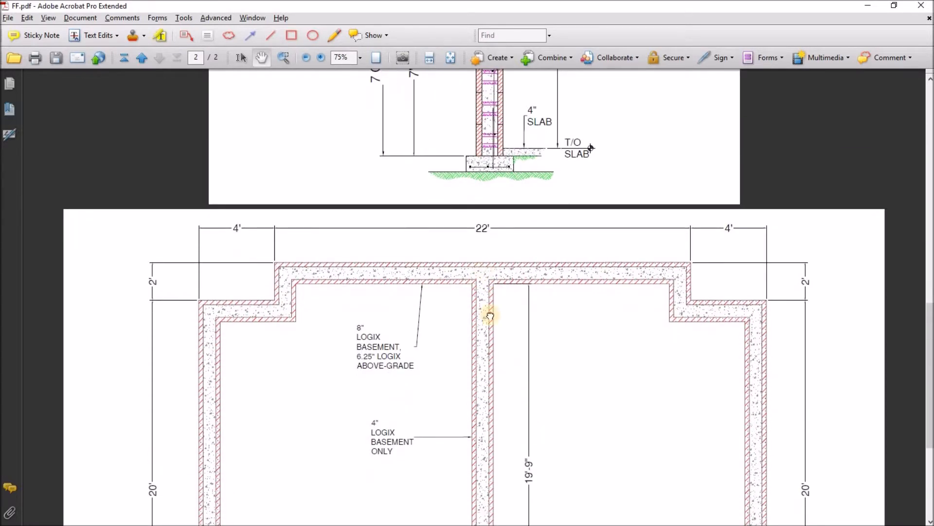
scroll(491, 292, "up", 1)
scroll(501, 282, "up", 8)
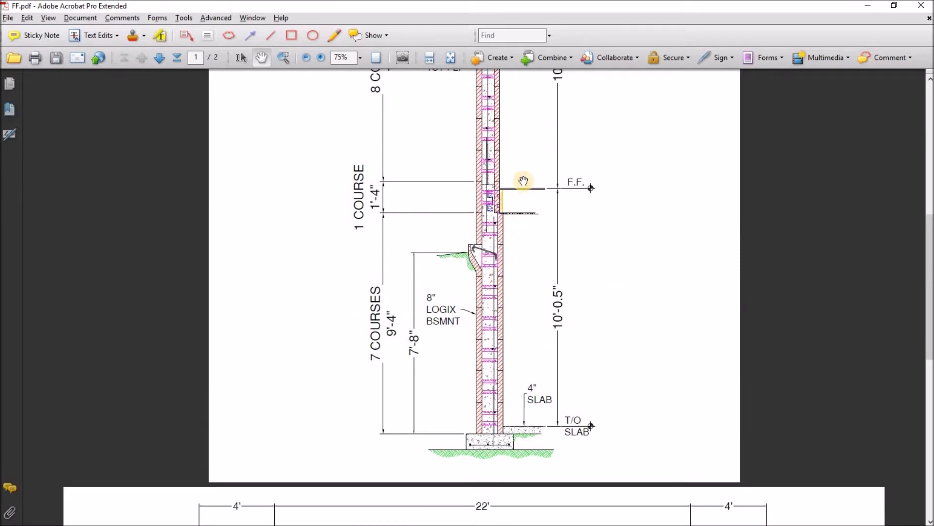
Step: Examine the wall section up close where the basement wall meets the first floor, and the interior wall junction on the plan
scroll(521, 191, "up", 1, "ctrl")
scroll(521, 191, "up", 4, "ctrl")
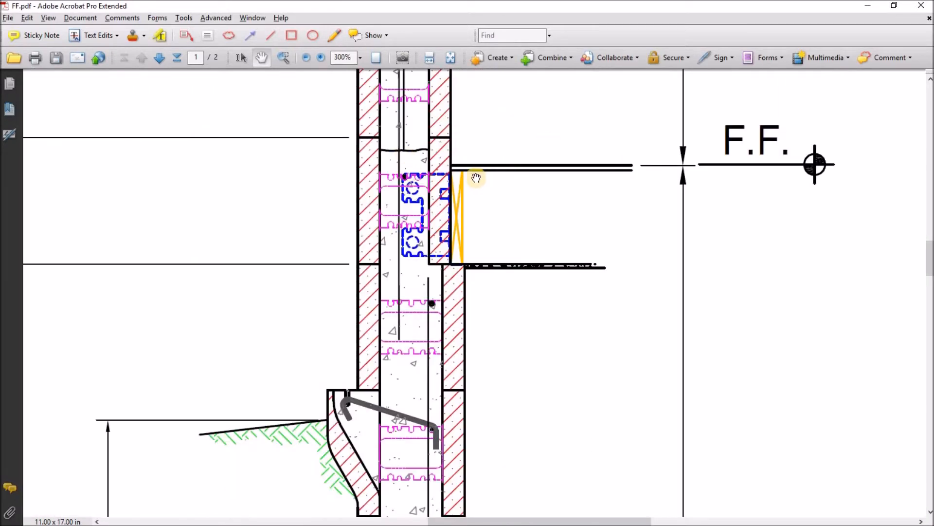
scroll(537, 169, "down", 1, "ctrl")
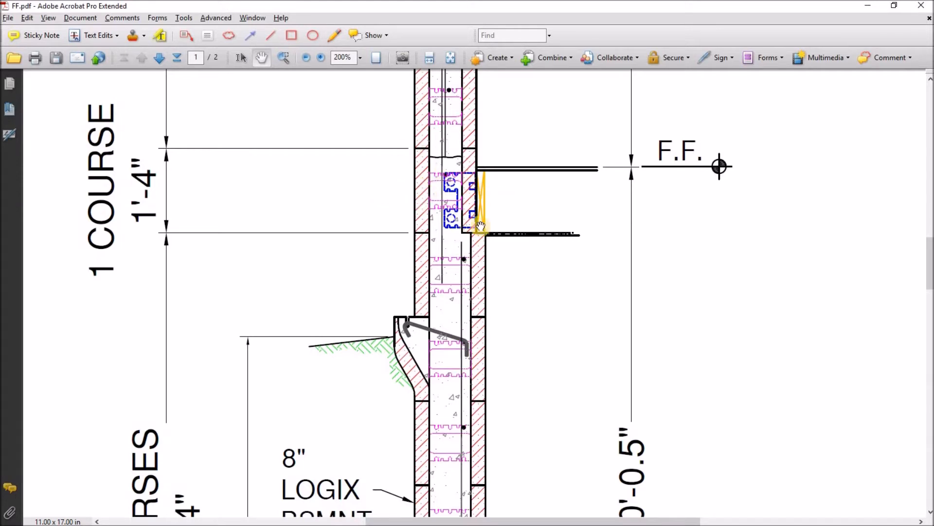
scroll(488, 272, "down", 3)
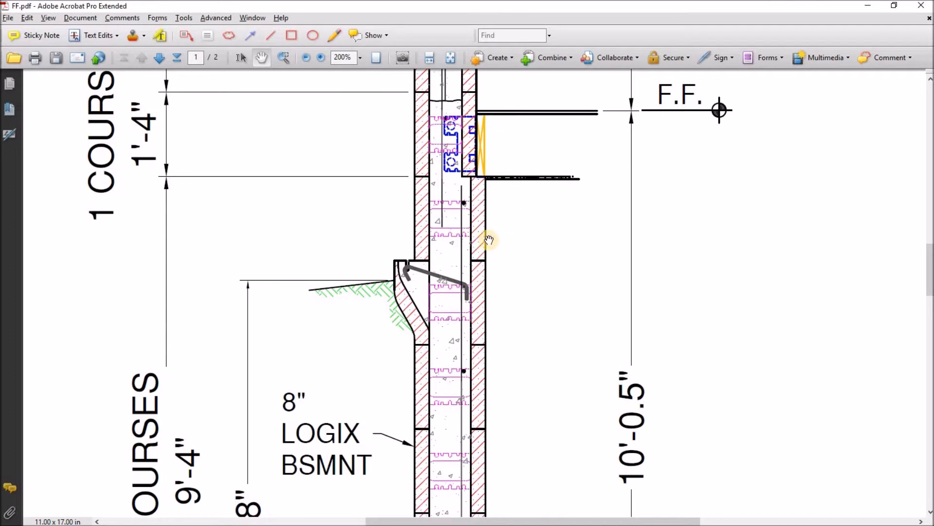
scroll(488, 238, "down", 3)
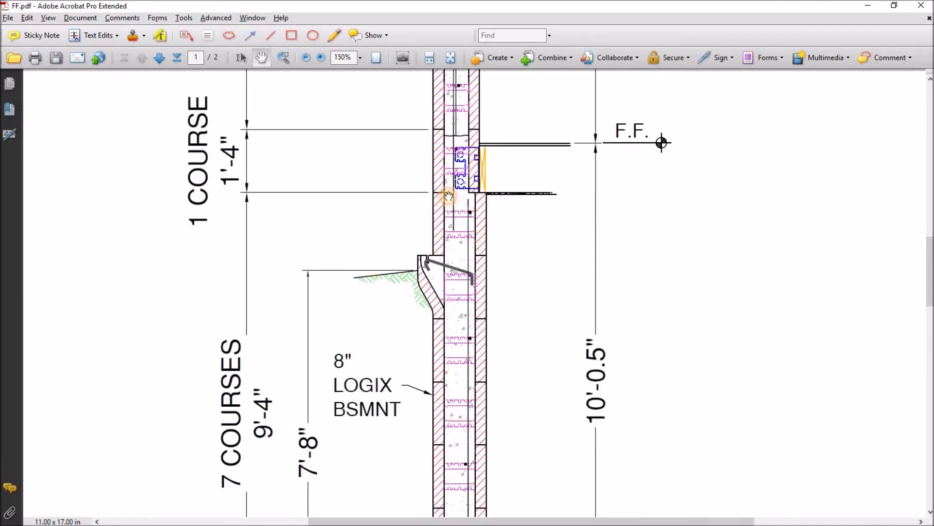
scroll(490, 254, "up", 2)
scroll(490, 253, "down", 10)
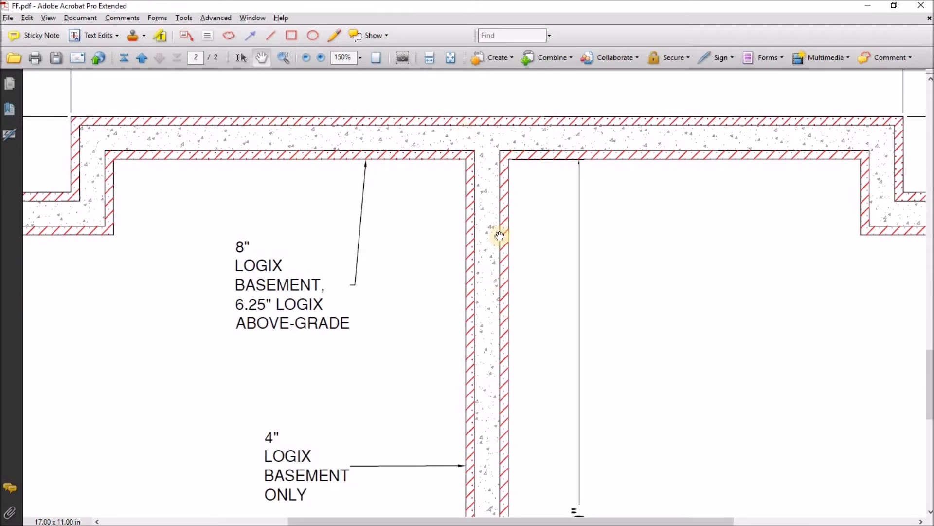
Step: Switch back to LOGIX Estimator and name the building part Basement and its first wall section 8" ext wall
scroll(517, 353, "up", 15)
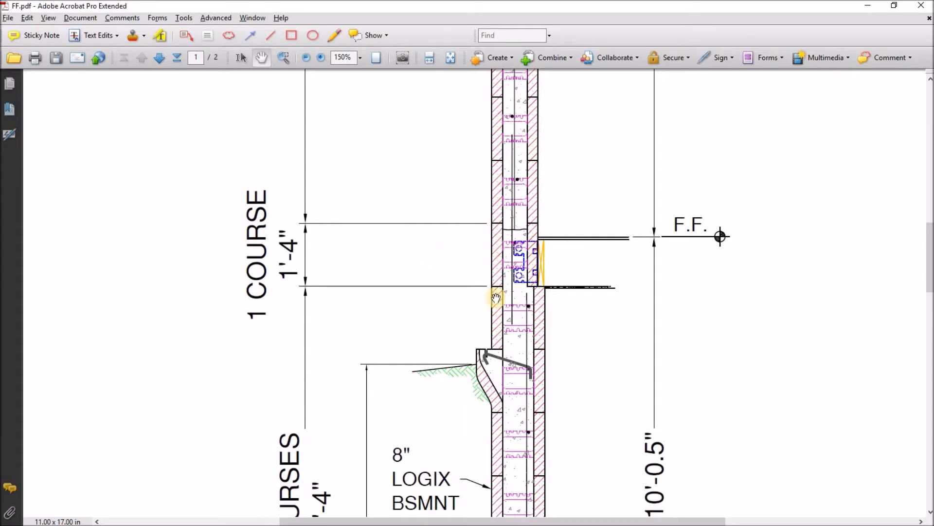
key("alt+Tab")
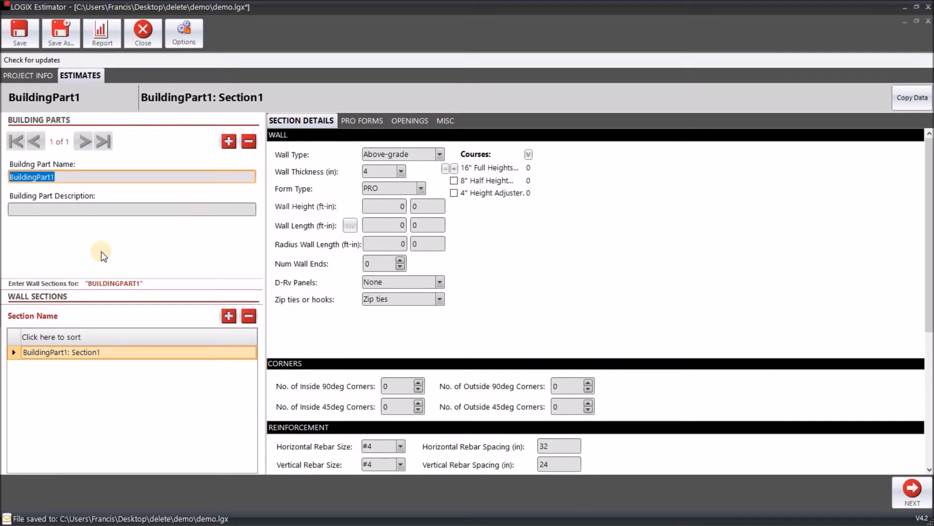
type("Basement")
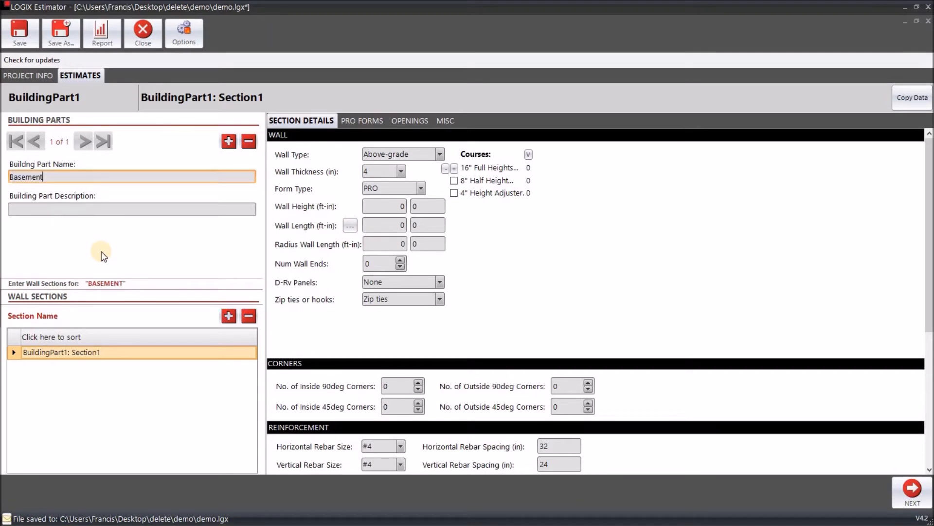
left_click(85, 359)
left_click(118, 359)
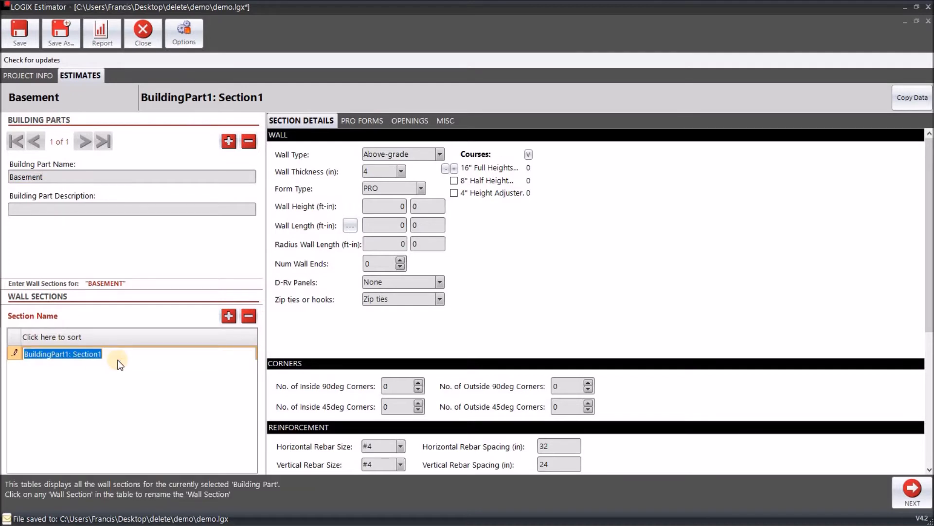
type("8\" ext wall")
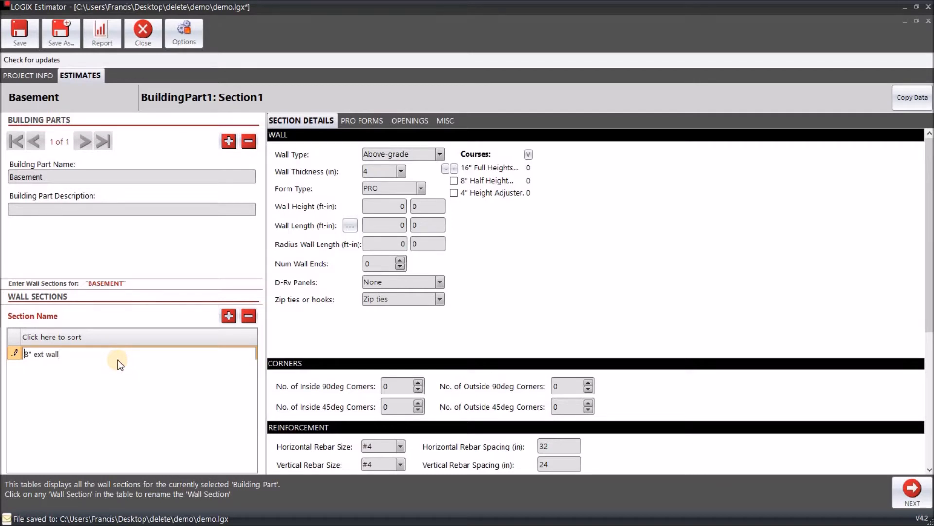
key("Return")
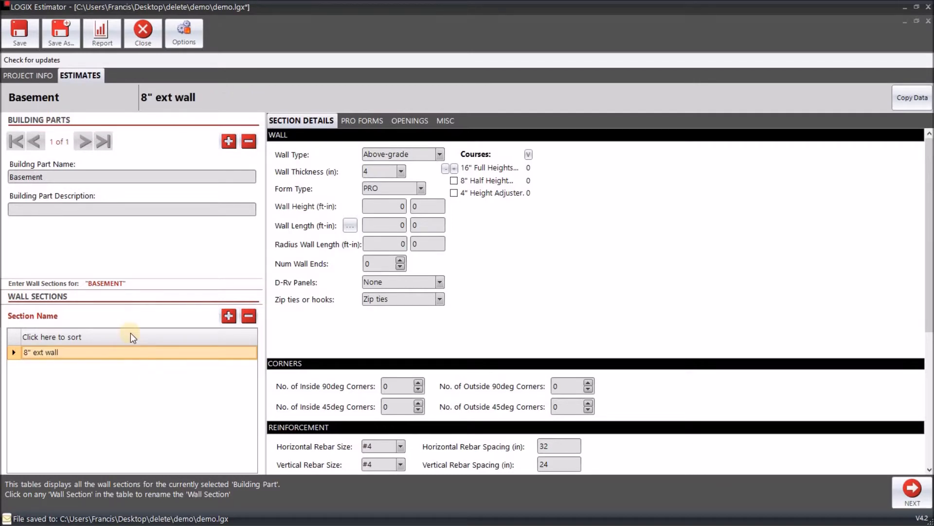
Step: Add a second wall section to the Basement building part and name it 4" int wall
left_click(230, 316)
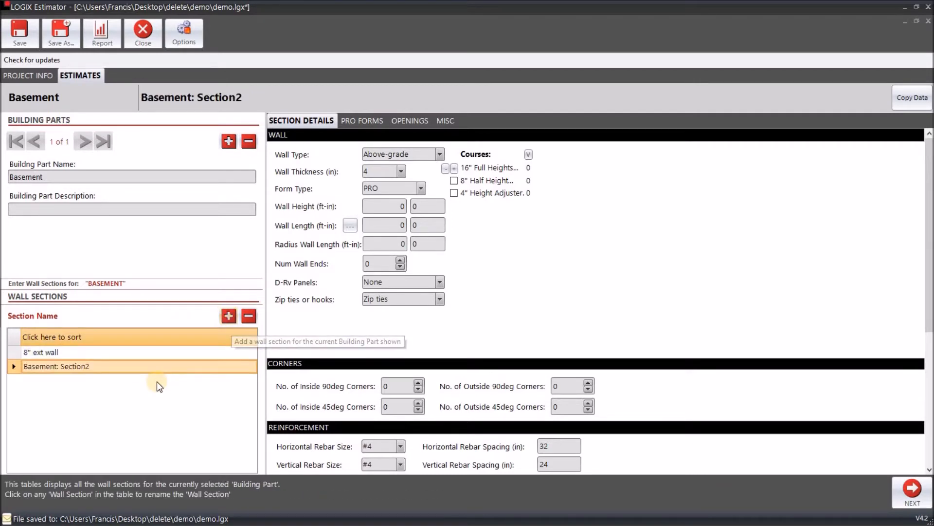
left_click(168, 365)
type("4\" int wall")
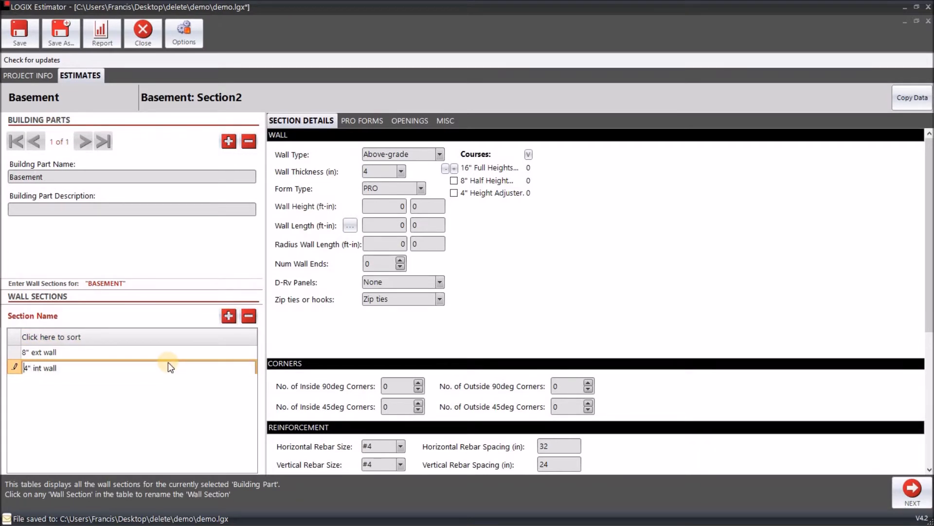
key("Return")
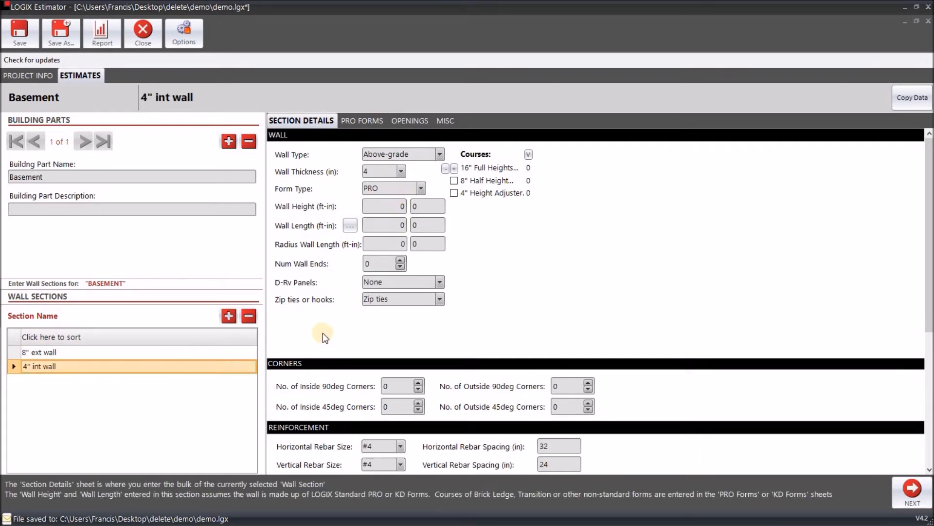
Step: Add a third wall section to the Basement building part and name it 6.25" course
left_click(228, 316)
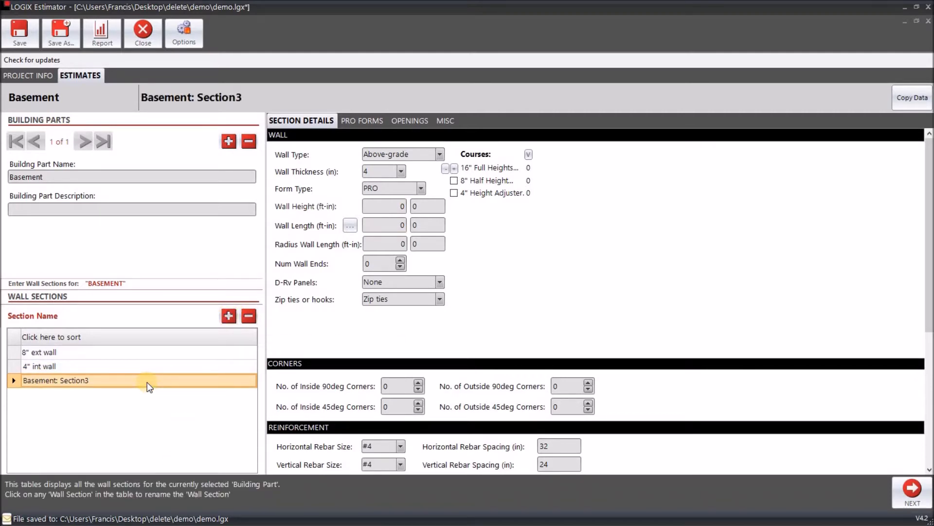
left_click(147, 382)
type("6.25")
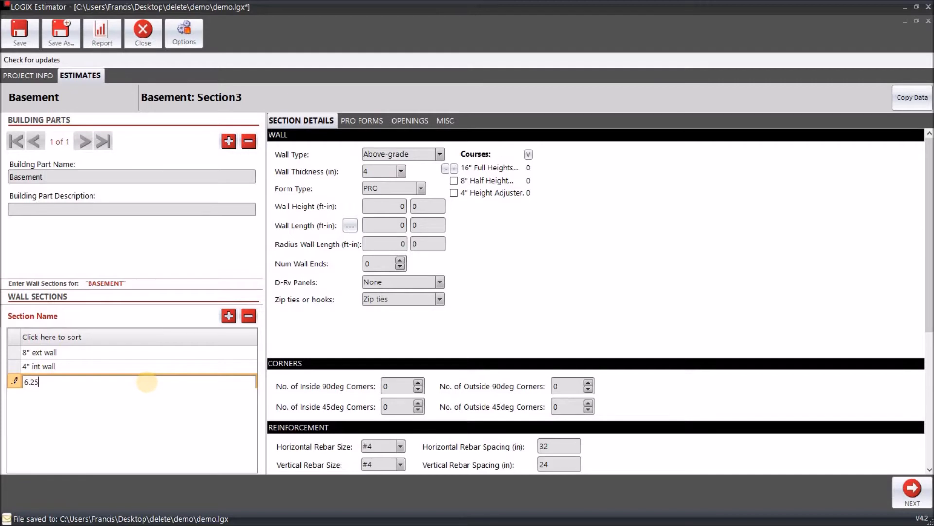
type("\" course")
key("Return")
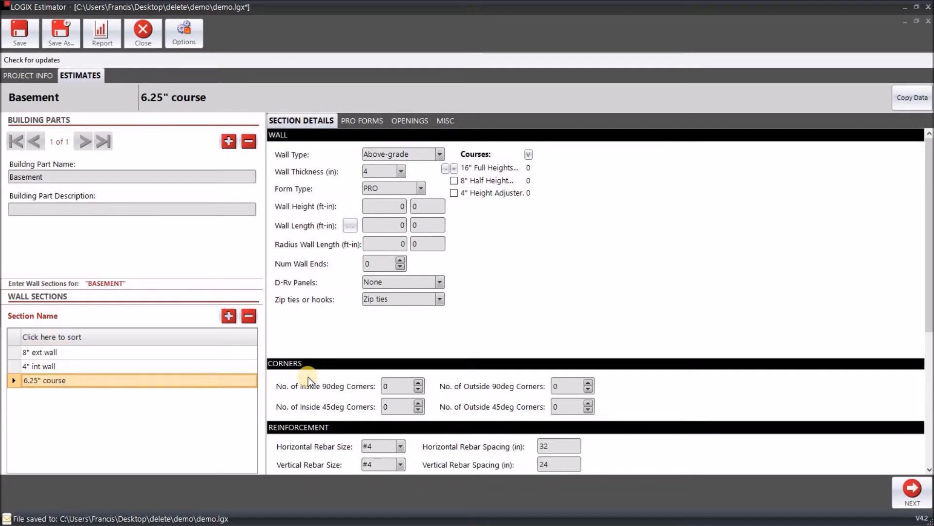
Step: Switch to FF.pdf in Adobe Acrobat and examine the first- and second-floor wall section for thicknesses, courses and heights
key("alt+Tab")
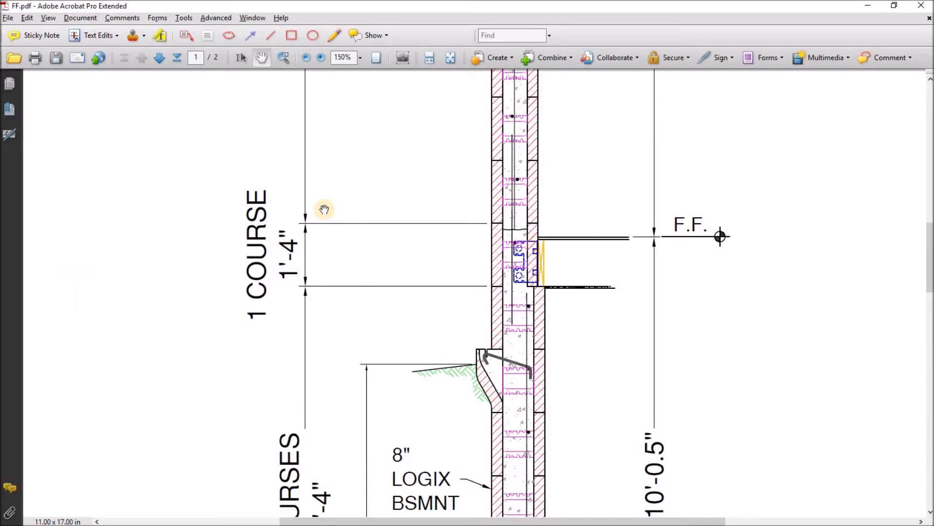
scroll(365, 396, "up", 10)
scroll(365, 396, "right", 2)
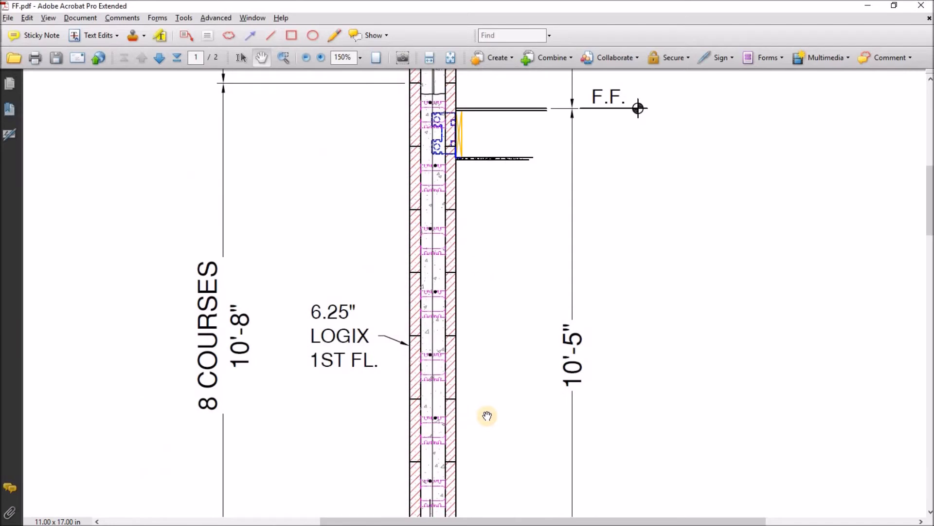
scroll(521, 384, "up", 5)
scroll(521, 384, "left", 1)
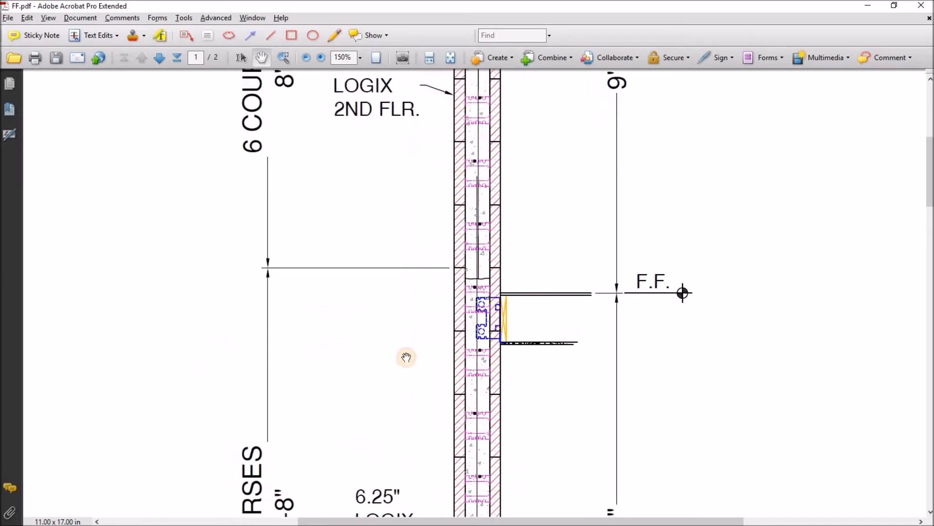
scroll(413, 302, "down", 3)
scroll(415, 327, "down", 3)
scroll(413, 204, "up", 3)
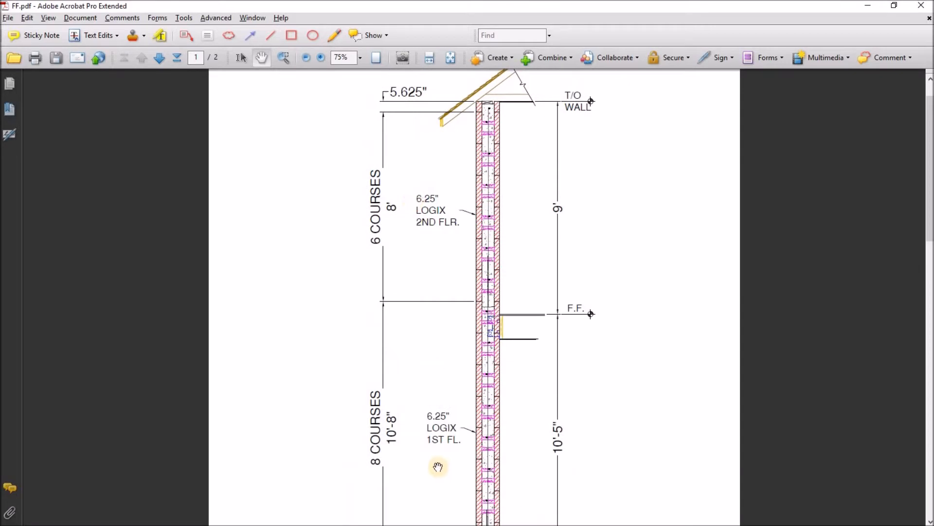
scroll(430, 359, "down", 4)
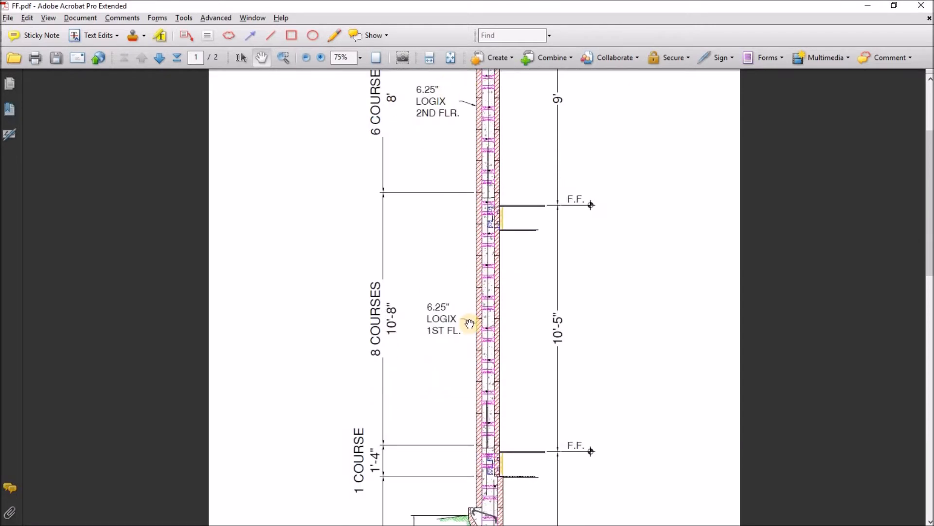
Step: Return to LOGIX Estimator and add a second building part named Upper Floors
key("alt+Tab")
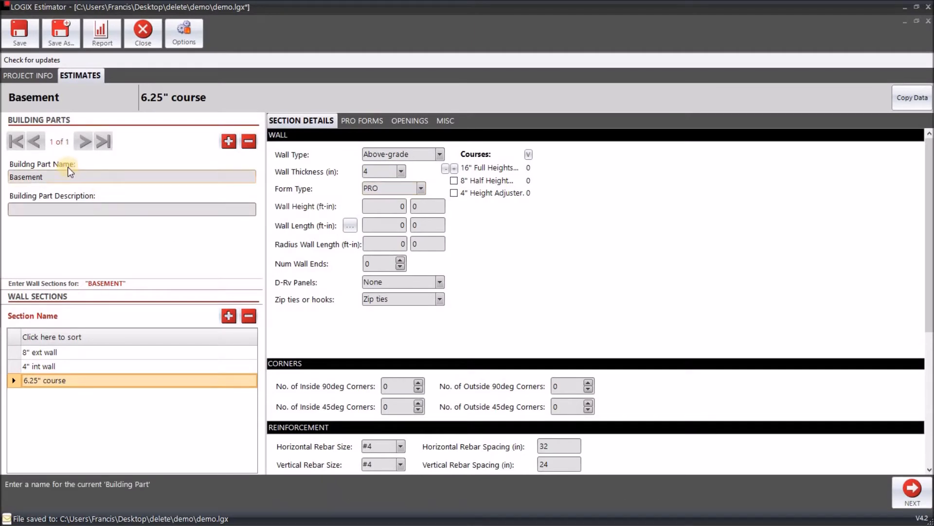
left_click(75, 177)
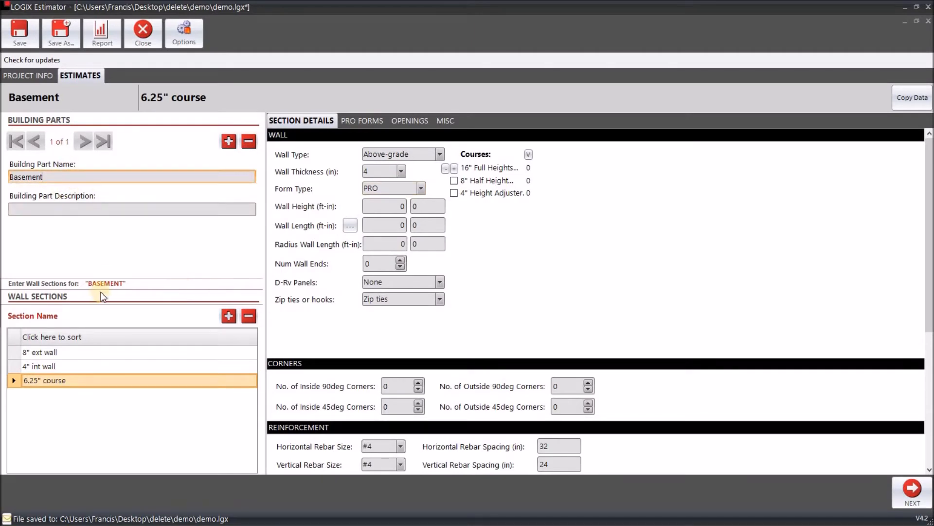
left_click(229, 142)
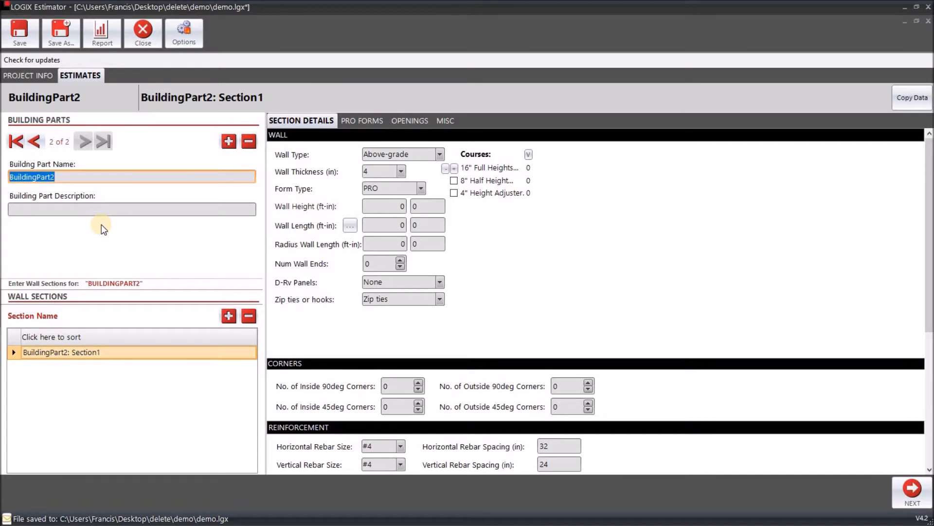
type("Upper Floor")
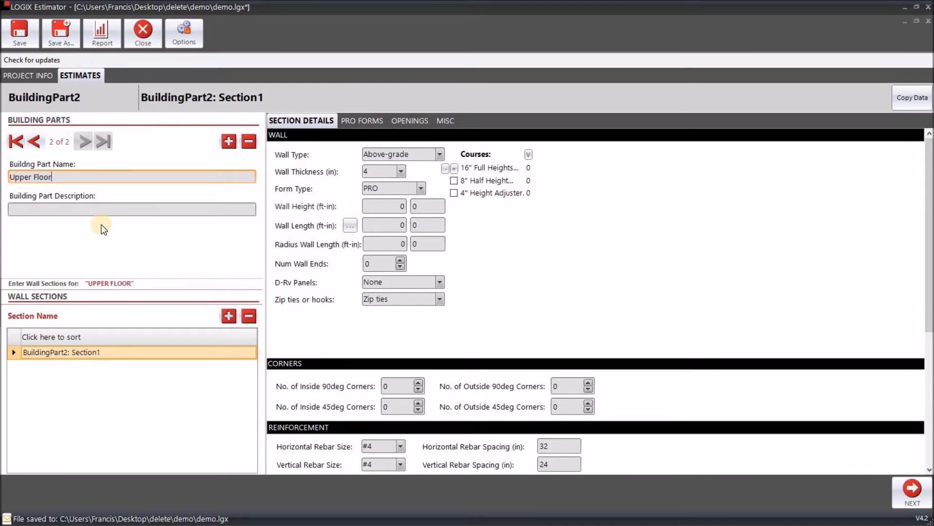
type("s")
Step: Rename the first wall section of the Upper Floors building part to 1st floor
left_click(82, 354)
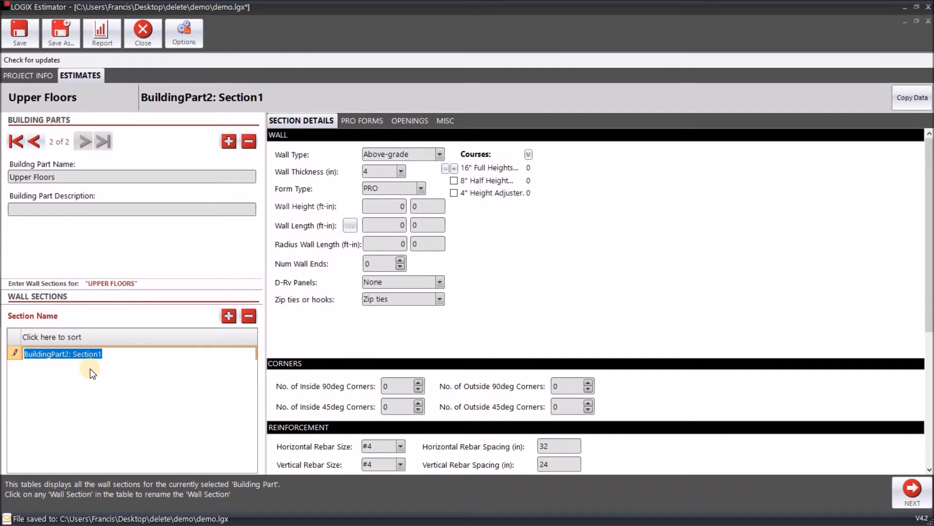
left_click(90, 369)
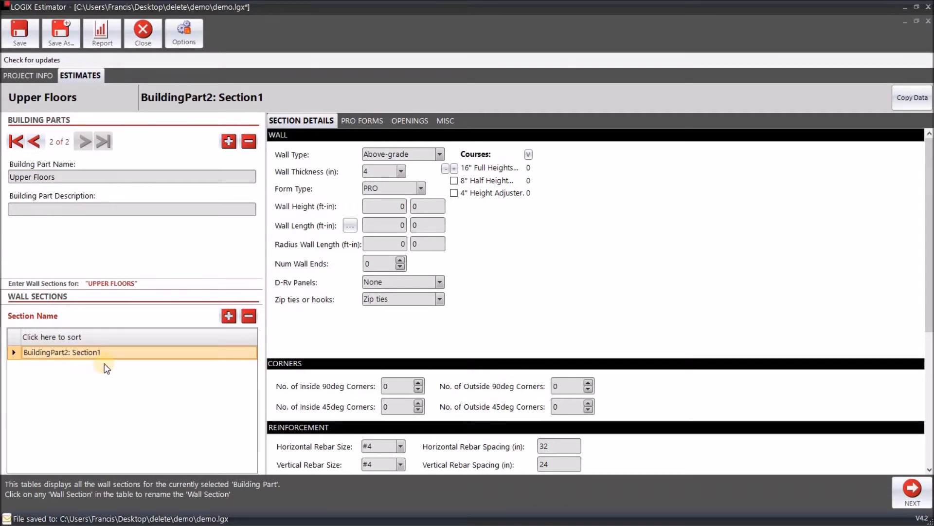
left_click(117, 352)
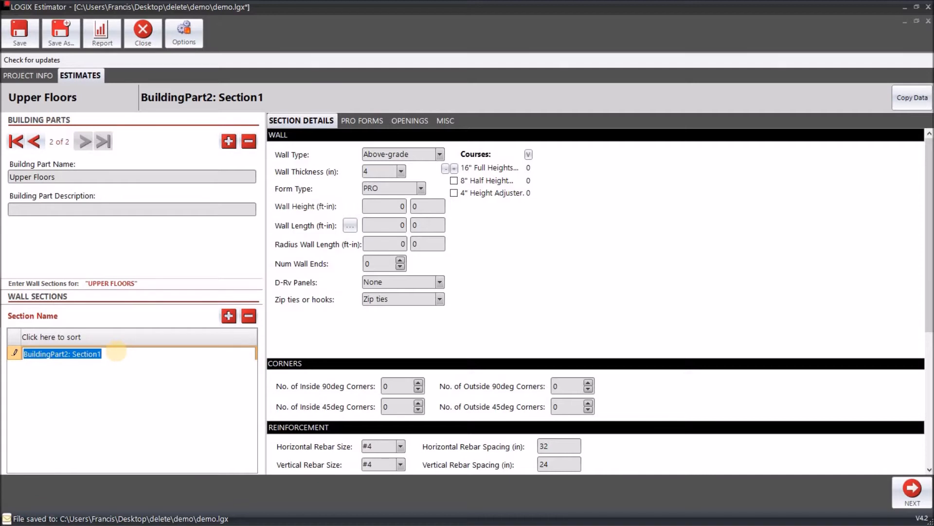
type("st")
key("BackSpace")
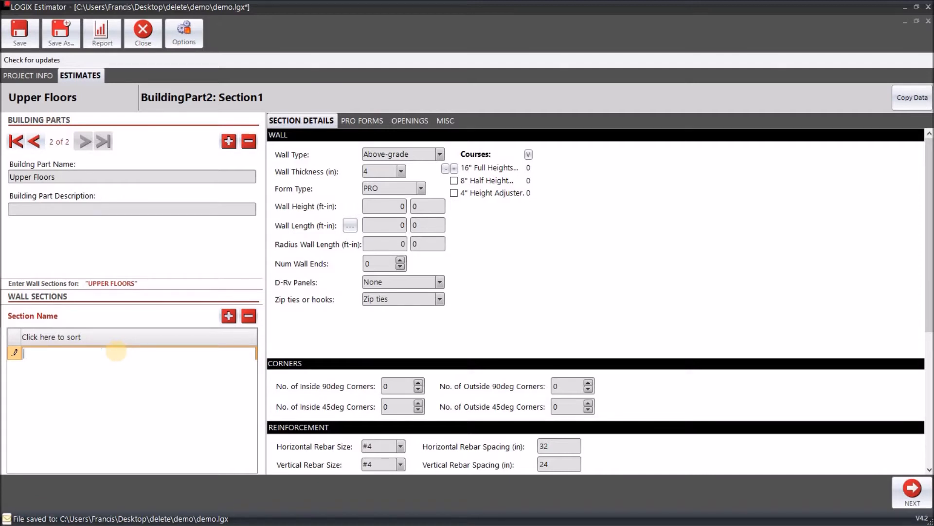
type("1st floor")
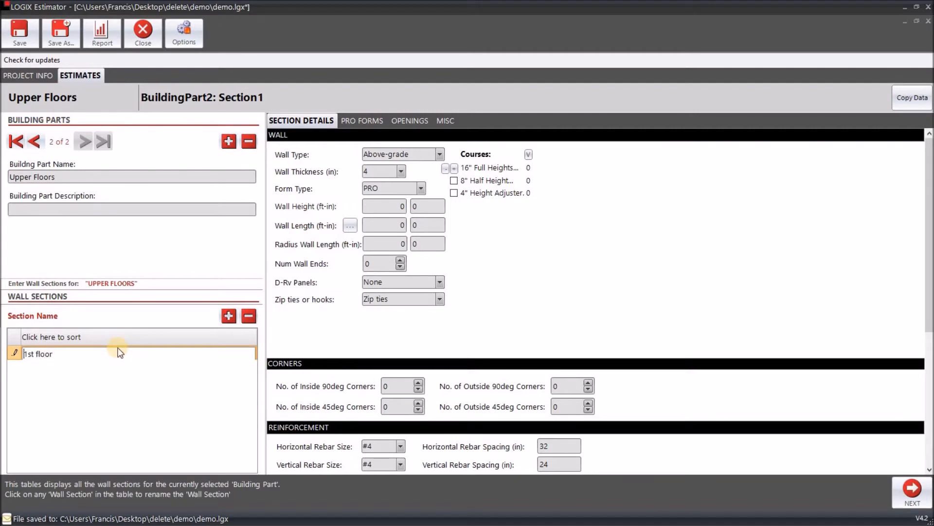
key("Return")
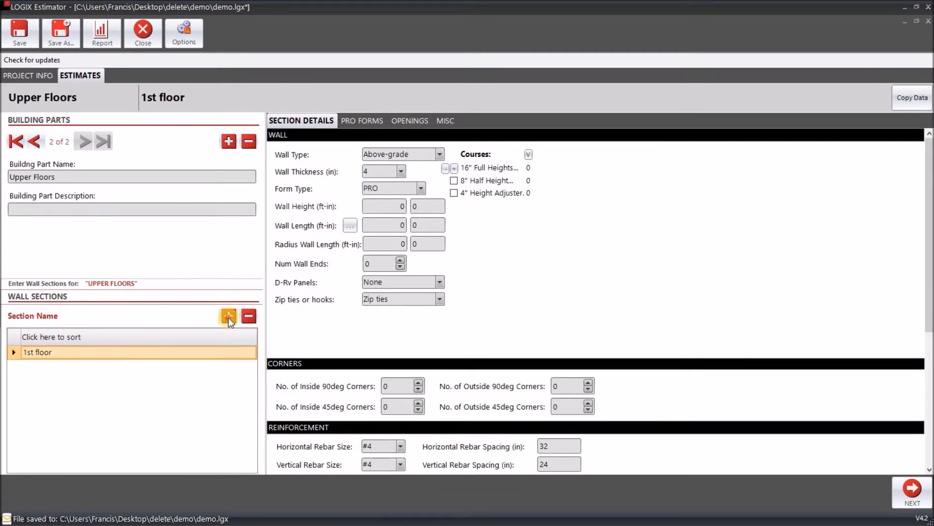
Step: Add another wall section to Upper Floors and name it 2nd floor
type("2")
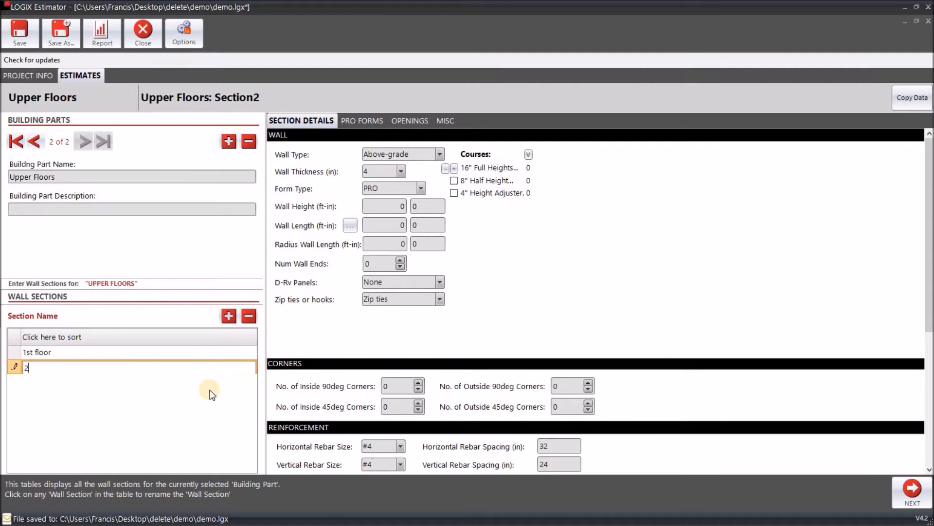
type("nd floor")
key("Return")
Step: Switch to FF.pdf in Adobe Acrobat and review the wall section from the upper floors down to the basement
key("alt+Tab")
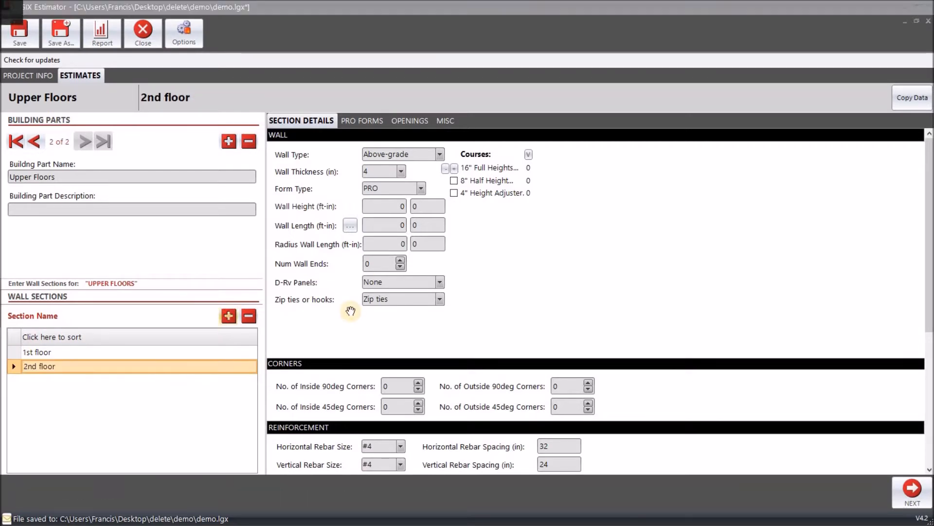
scroll(378, 360, "up", 5)
scroll(384, 292, "down", 4)
scroll(384, 271, "down", 5)
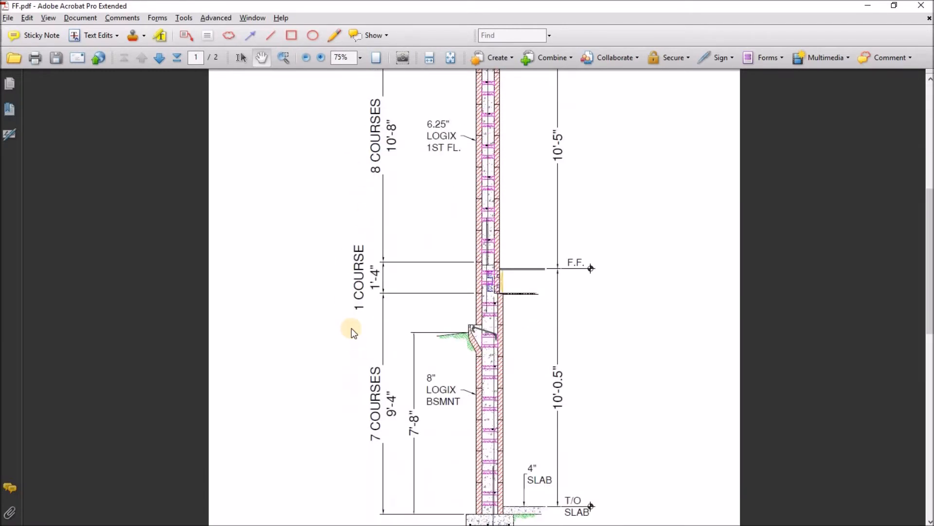
Step: Return to LOGIX Estimator and browse the building parts, going back to the Basement's 8" ext wall section
key("alt+Tab")
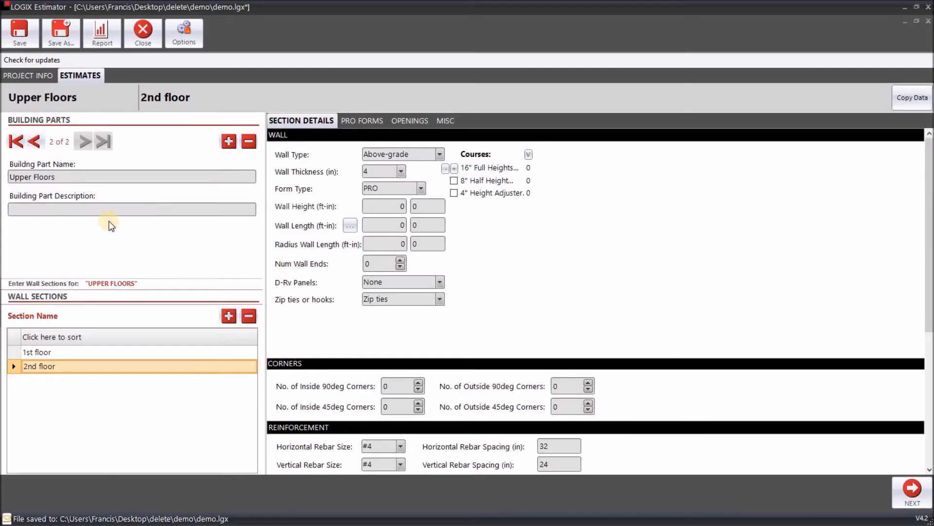
left_click(33, 142)
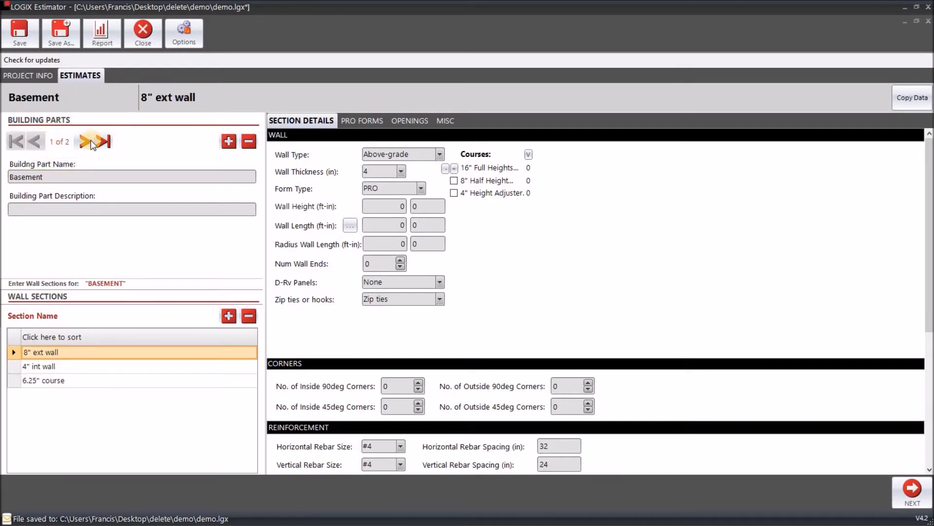
left_click(86, 147)
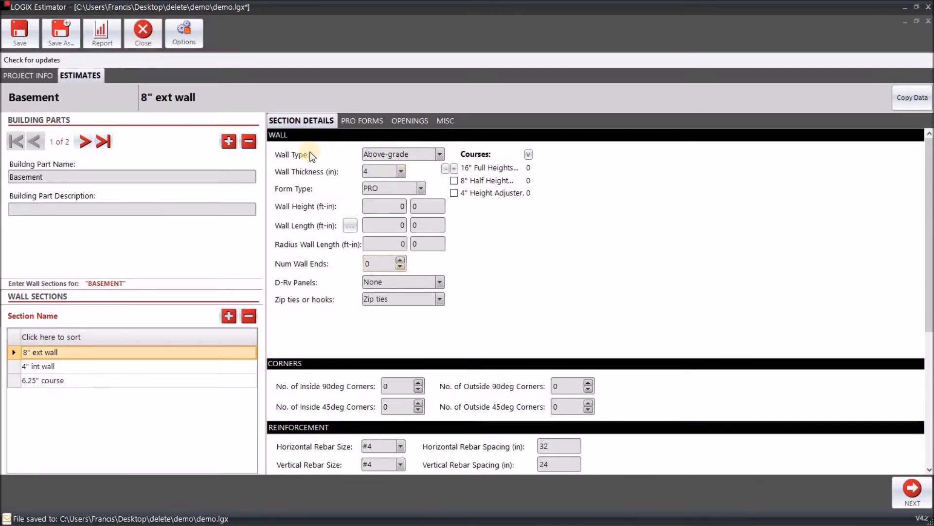
Step: Try the Below-grade wall type on the 8" ext wall section and set it back to Above-grade
left_click(405, 157)
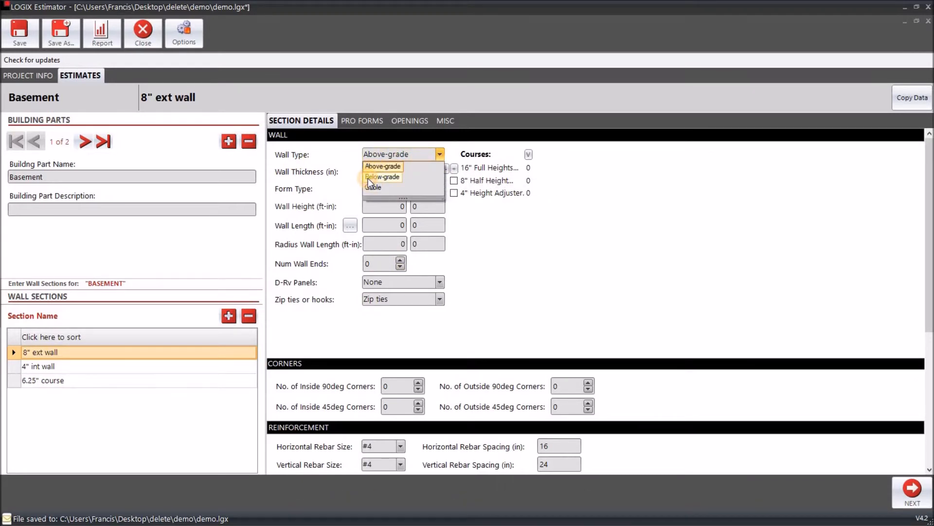
left_click(368, 178)
left_click(373, 156)
left_click(374, 166)
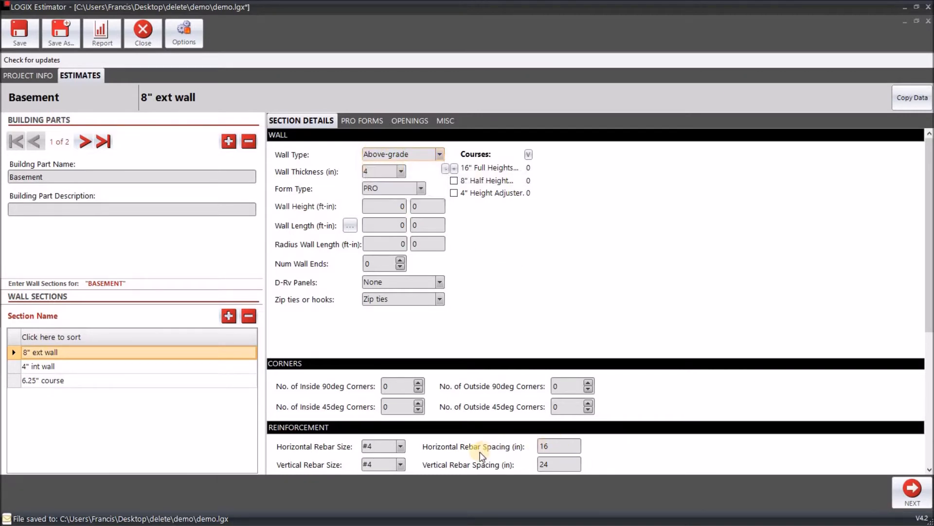
Step: Set the Basement's 8" ext wall section to the Below-grade wall type with a wall thickness of 8 in
left_click(559, 446)
left_click(398, 156)
left_click(382, 177)
left_click(423, 159)
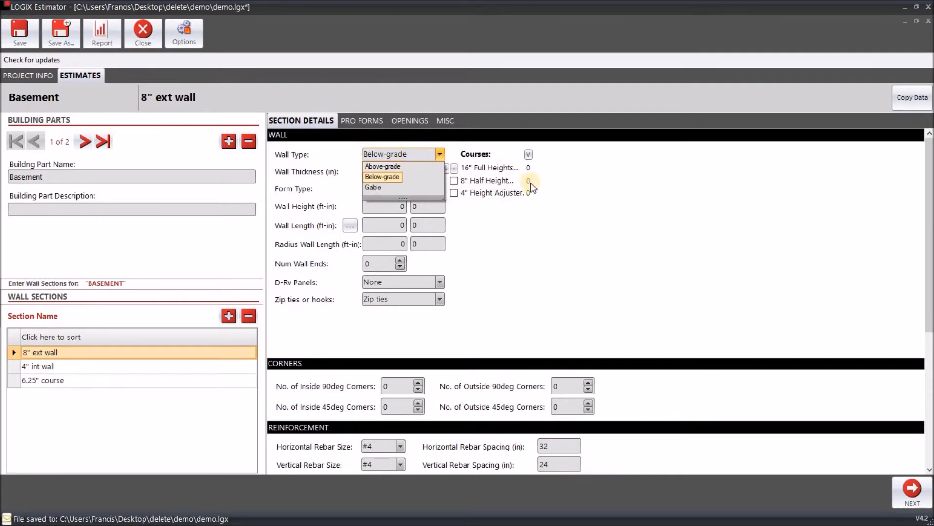
left_click(366, 156)
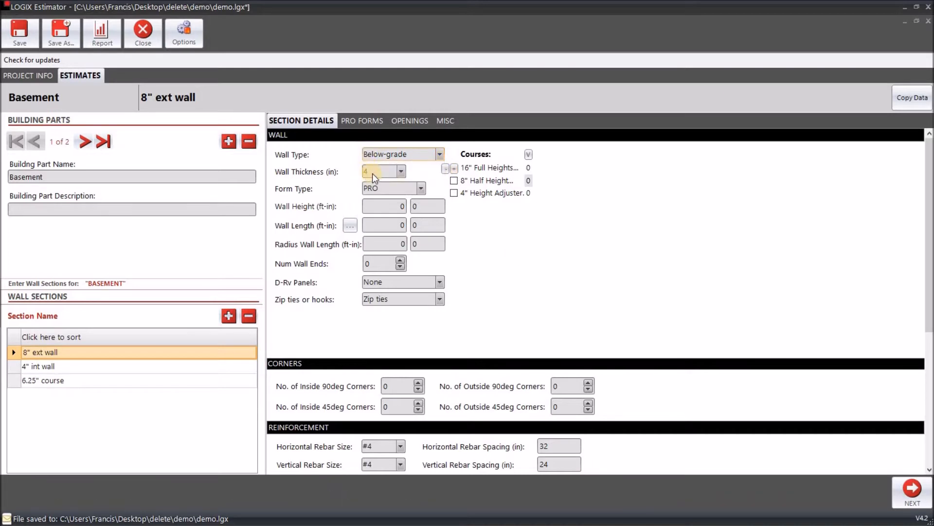
left_click(374, 171)
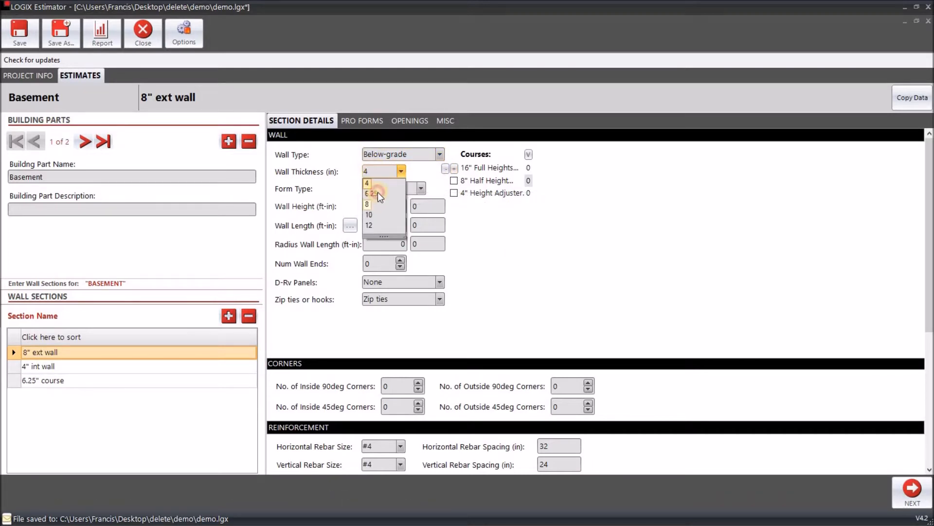
left_click(379, 192)
Step: Set the form type of the 8" ext wall section to PRO Platinum
left_click(383, 191)
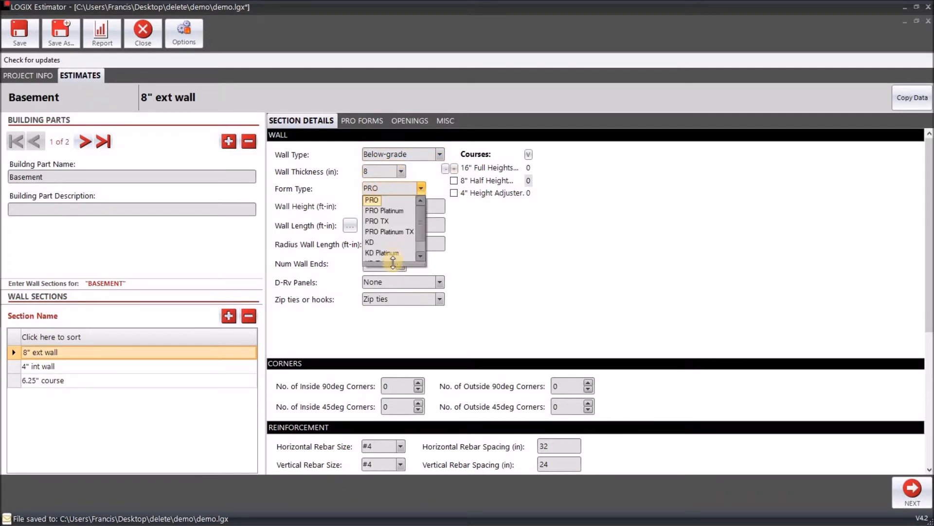
left_click_drag(393, 262, 404, 317)
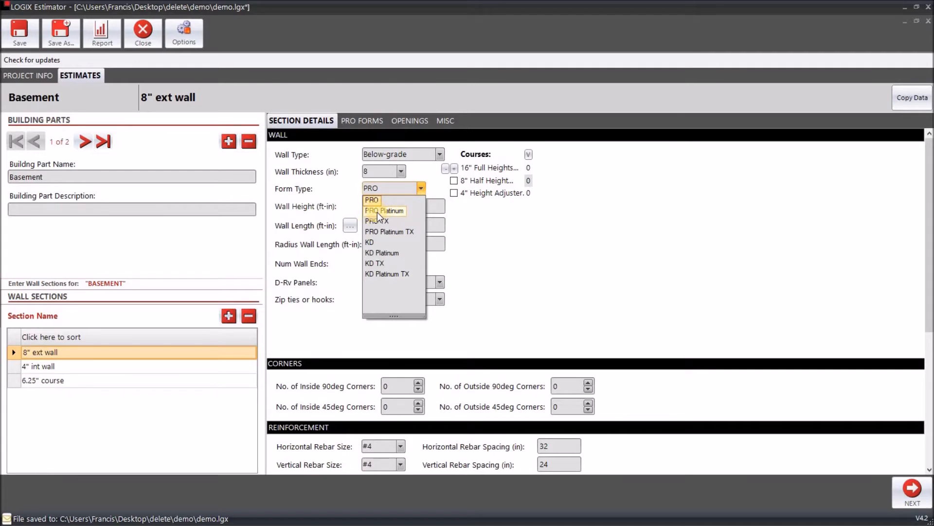
left_click(378, 212)
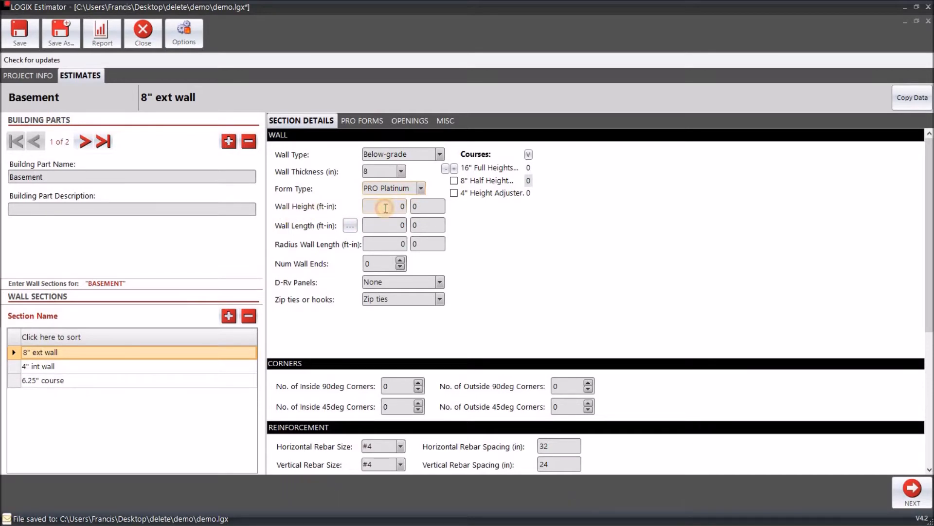
Step: Check the basement wall dimensions in FF.pdf in Adobe Acrobat, and set the 8" ext wall's height to 9 ft 4 in in LOGIX Estimator
key("alt+Tab")
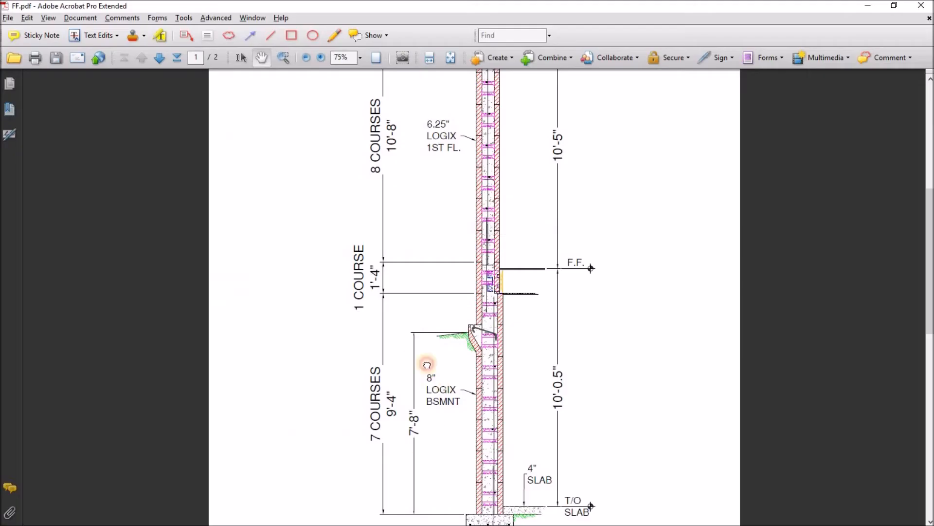
scroll(421, 355, "down", 4)
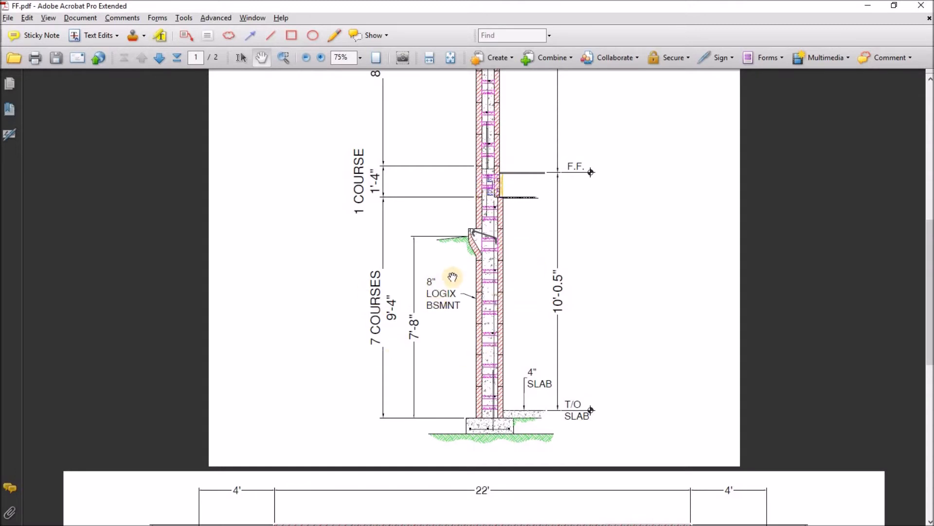
scroll(438, 298, "up", 1, "ctrl")
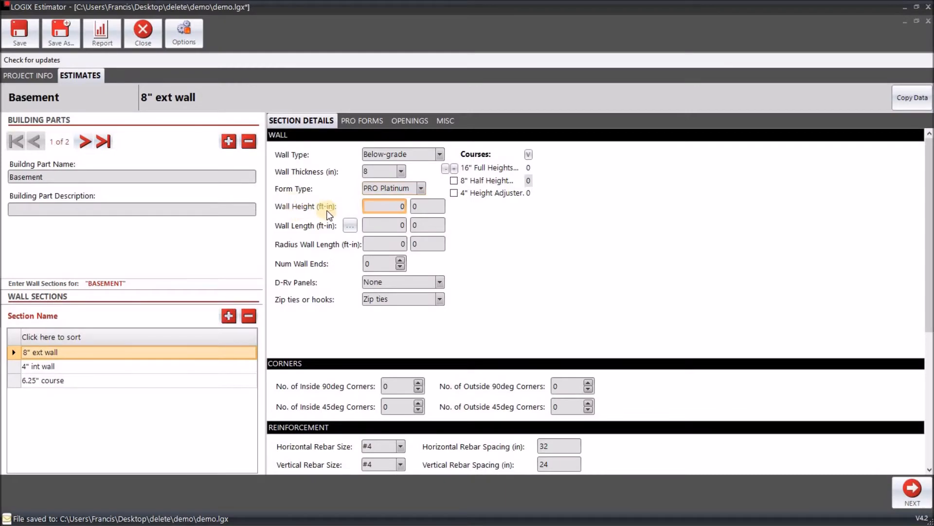
key("alt+Tab")
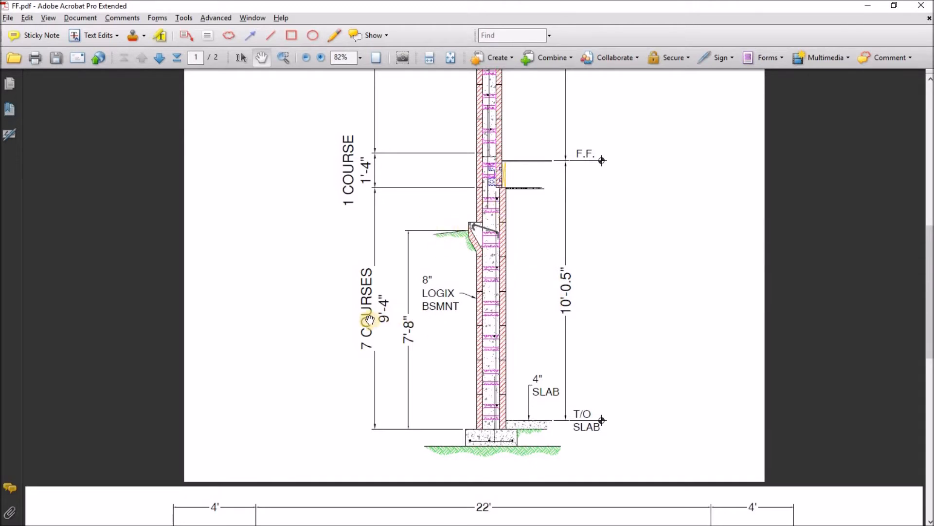
key("alt+Tab")
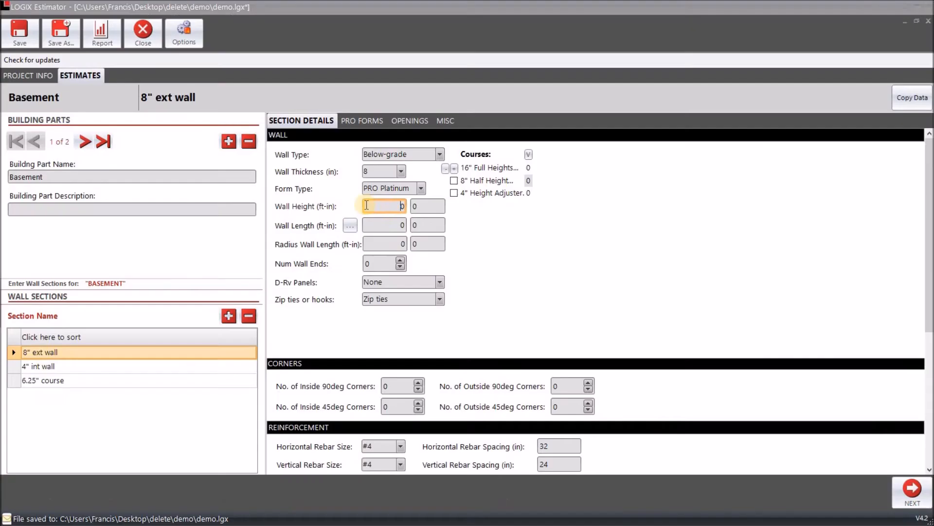
left_click_drag(389, 209, 432, 219)
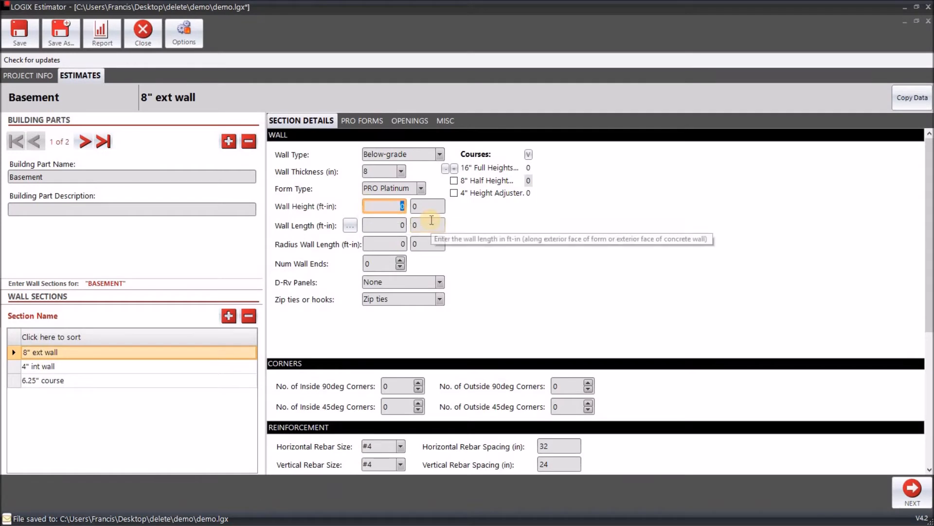
type("9")
key("Tab")
key("Tab")
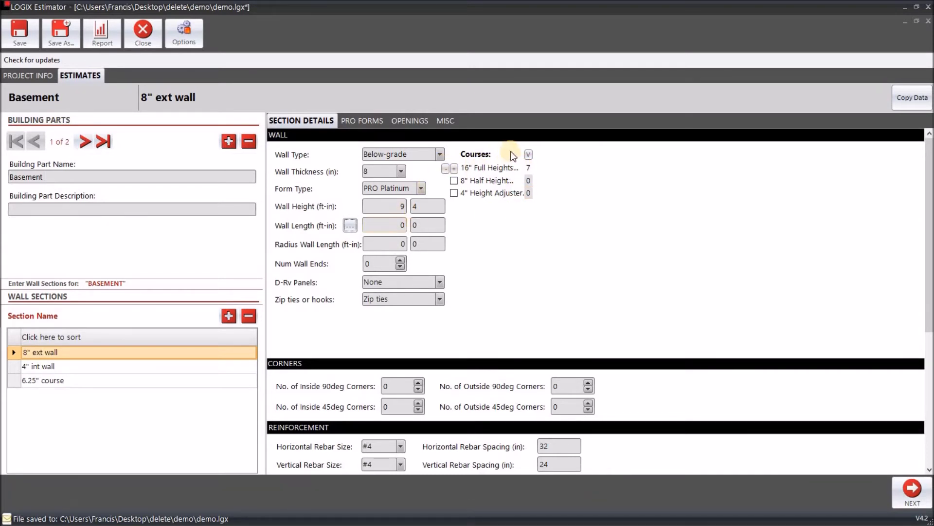
Step: Try wall heights of 9 ft 3.5 in and 9 ft 8 in on the 8" ext wall section
left_click(414, 206)
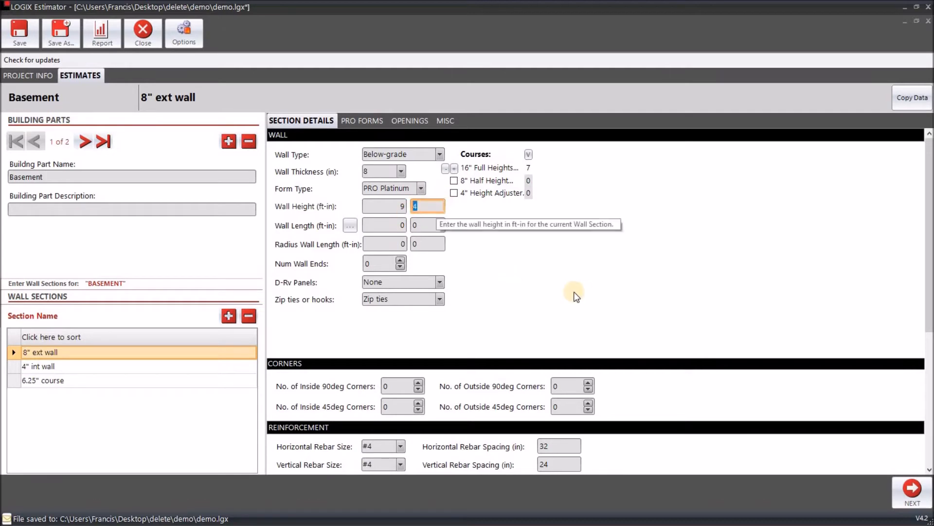
type("3.5")
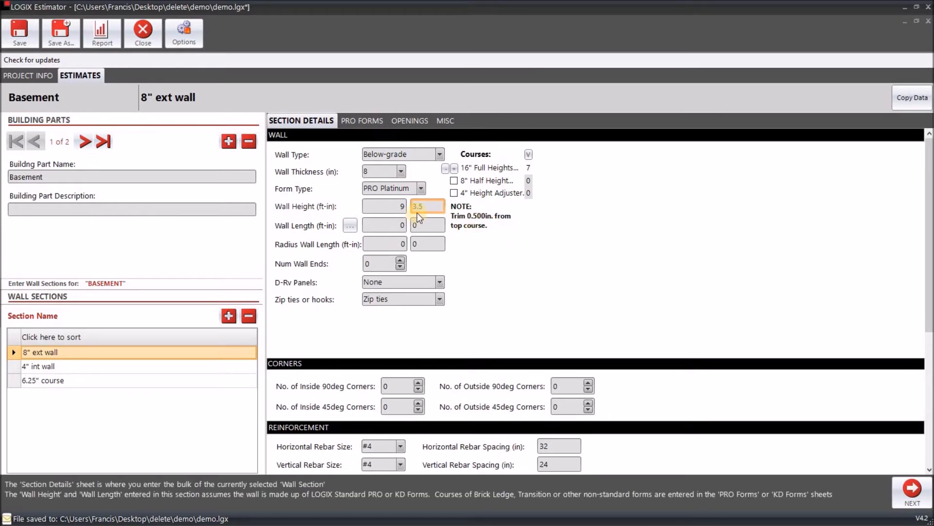
left_click_drag(427, 206, 400, 206)
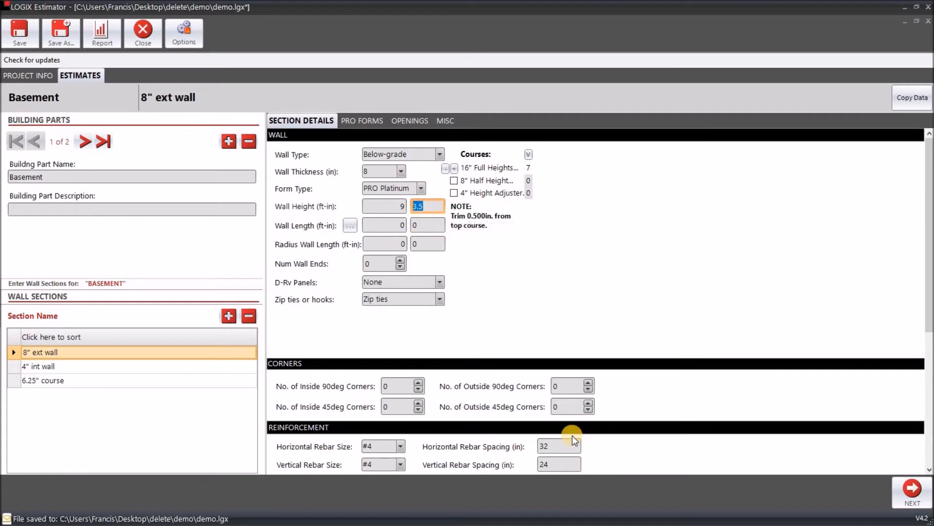
type("8")
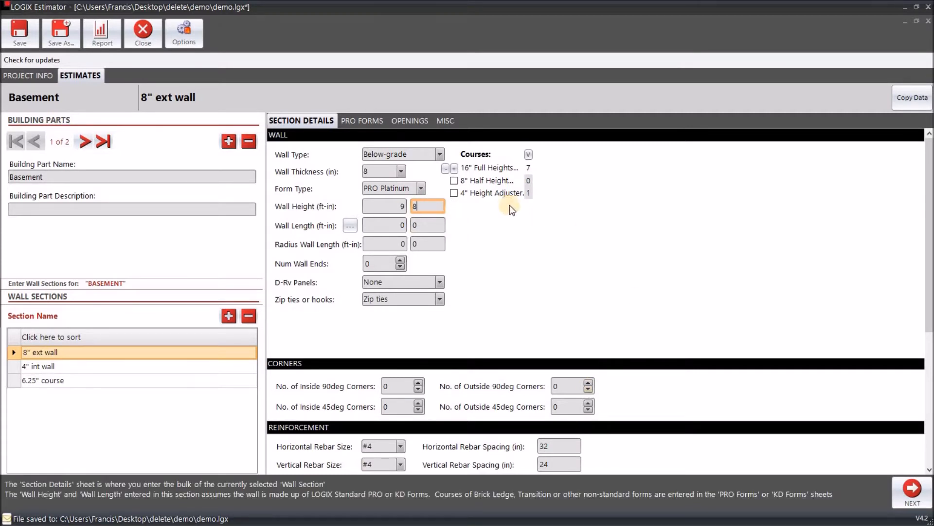
Step: Try excluding the 4" Height Adjuster, vary the number of 16" Full Heights courses, and remove the exclusion again
left_click(454, 193)
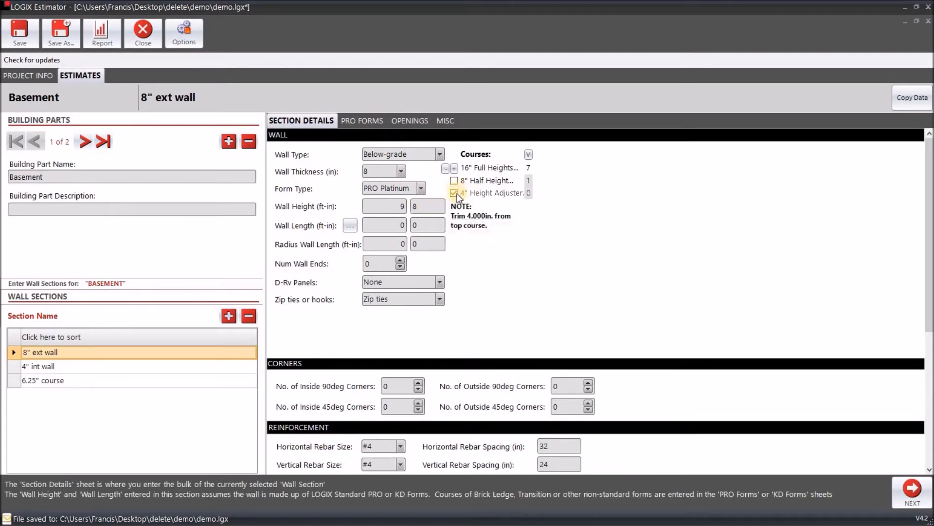
left_click(529, 155)
left_click(529, 154)
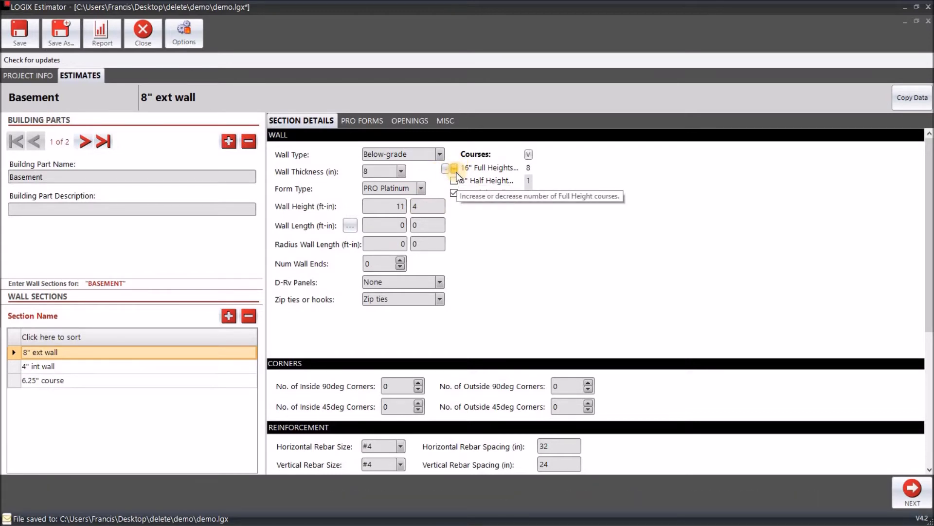
left_click(444, 169)
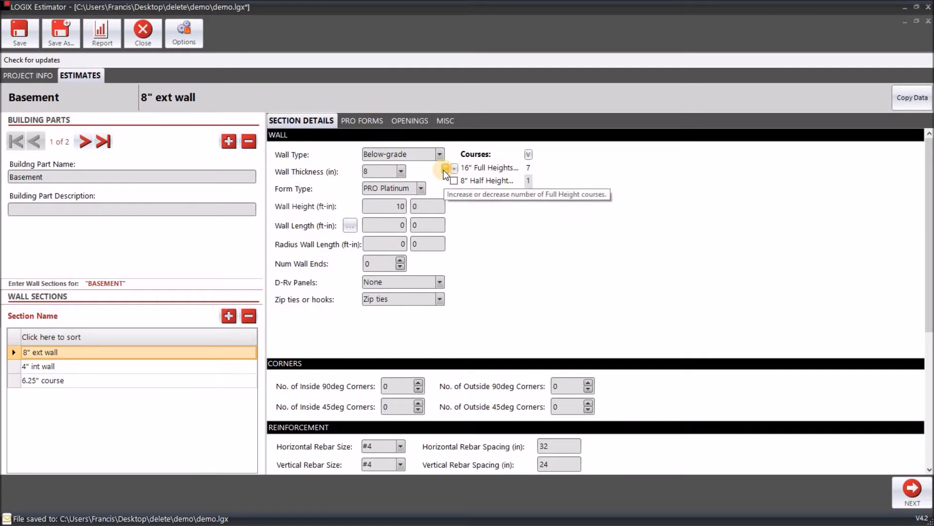
left_click(445, 169)
left_click(455, 168)
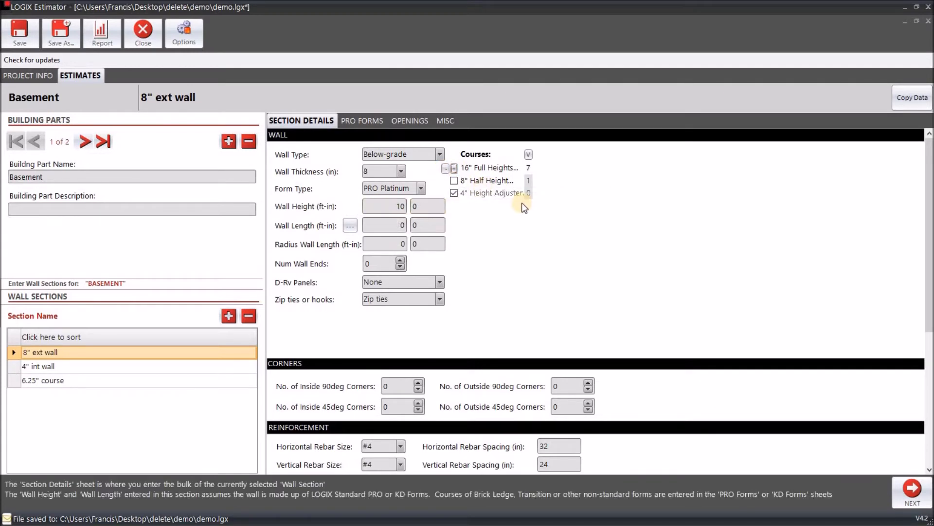
left_click(455, 192)
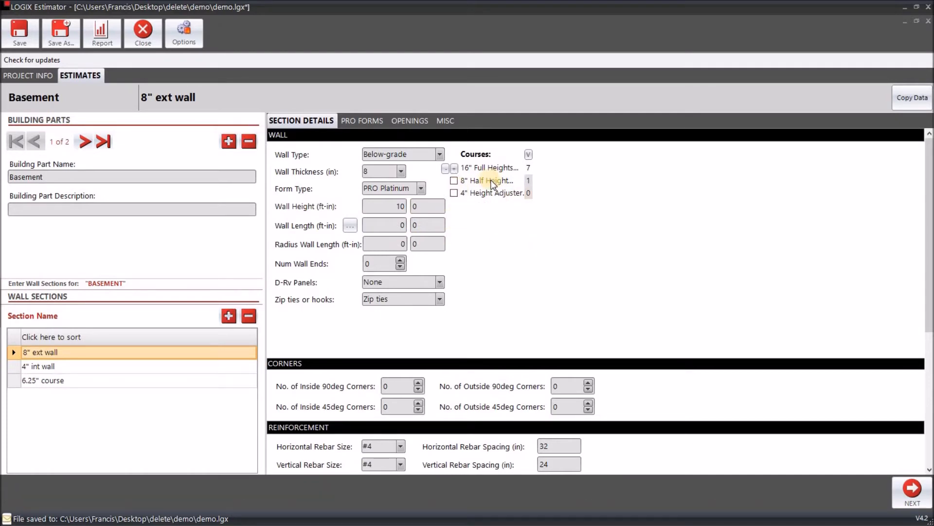
Step: Try adding and removing the 8" Half Height and 4" Height Adjuster courses of the 8" ext wall section
left_click(527, 182)
left_click(527, 182)
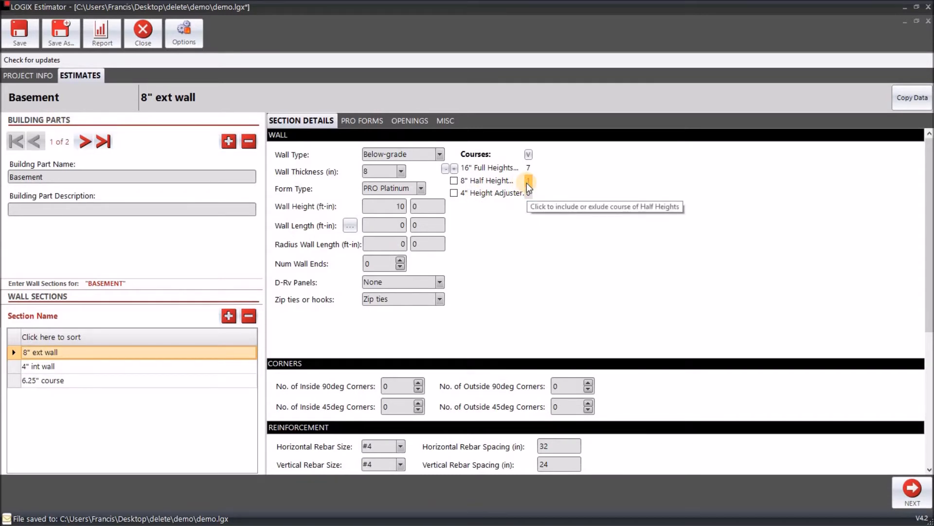
left_click(527, 183)
left_click(527, 183)
left_click(526, 194)
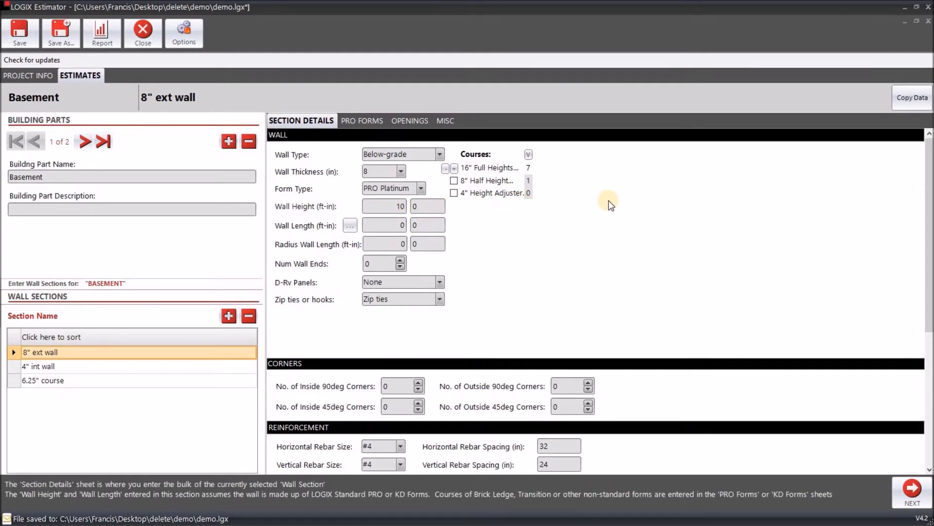
Step: Check the floor-to-slab height in FF.pdf in Adobe Acrobat, and set the wall height to 10 ft 0.5 in in LOGIX Estimator
key("alt+Tab")
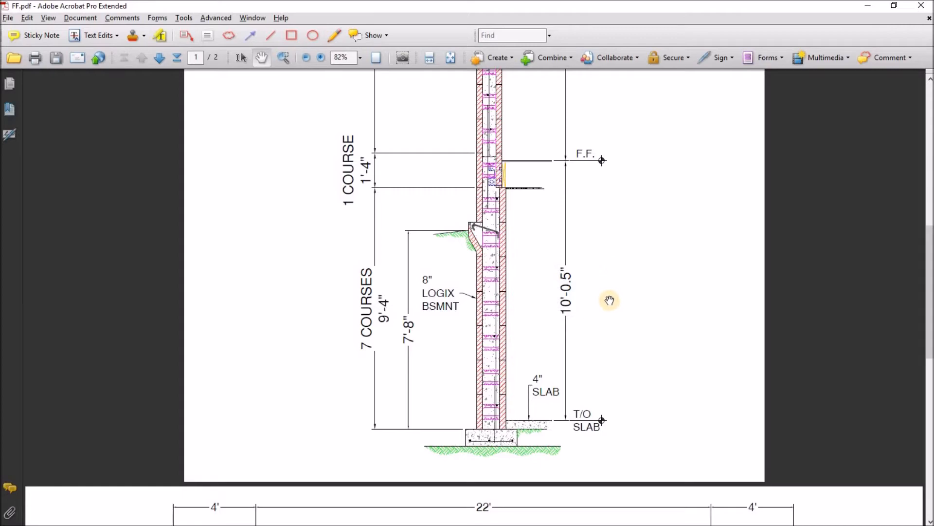
key("alt+Tab")
left_click_drag(405, 206, 389, 206)
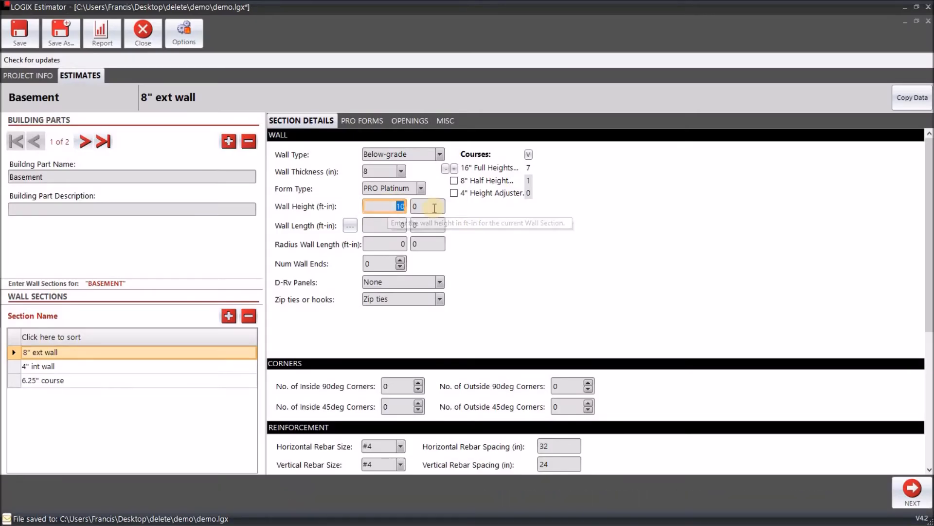
key("alt+Tab")
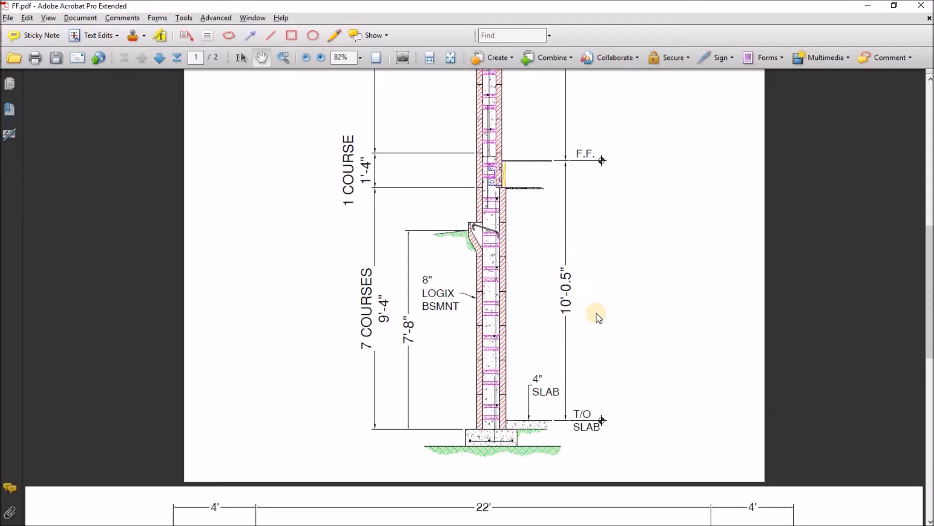
key("alt+Tab")
type("0.5")
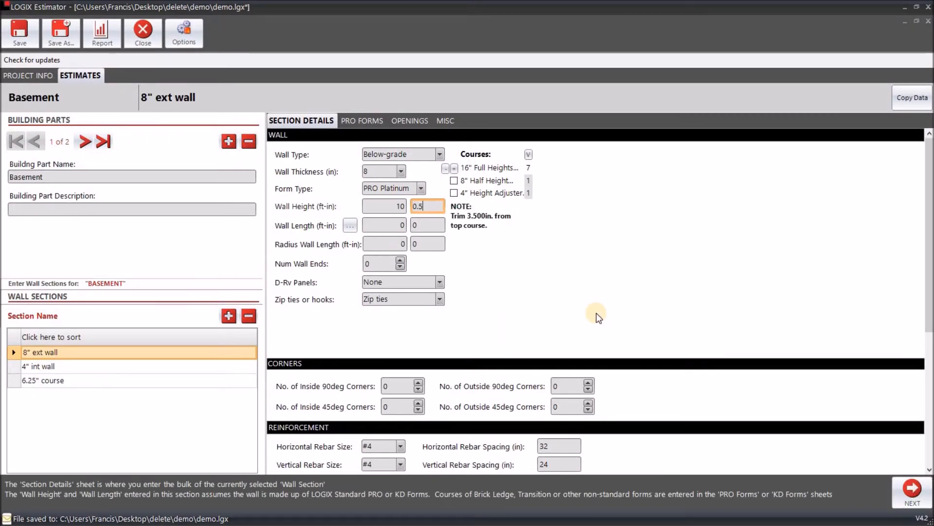
key("Tab")
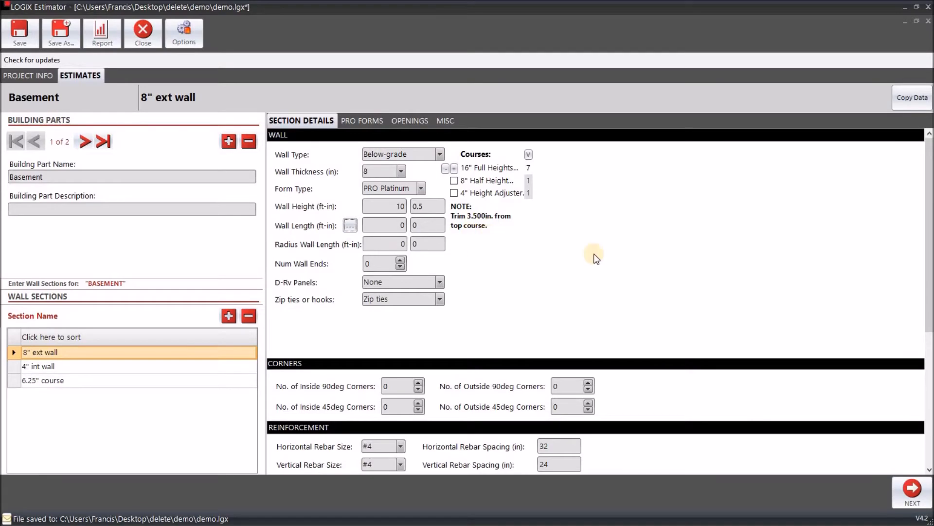
Step: Check the 4" slab in FF.pdf in Adobe Acrobat, and include it by setting the wall height to 10 ft 4.5 in in LOGIX Estimator
key("alt+Tab")
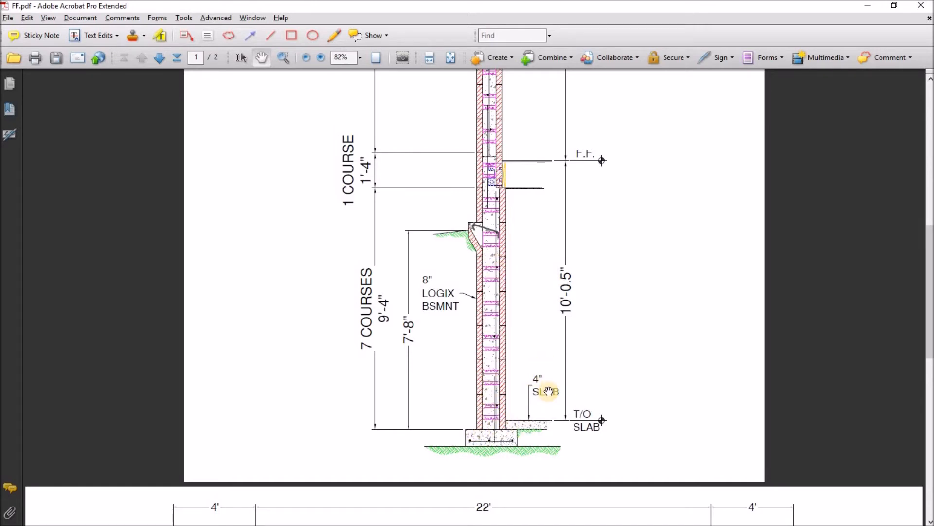
key("alt+Tab")
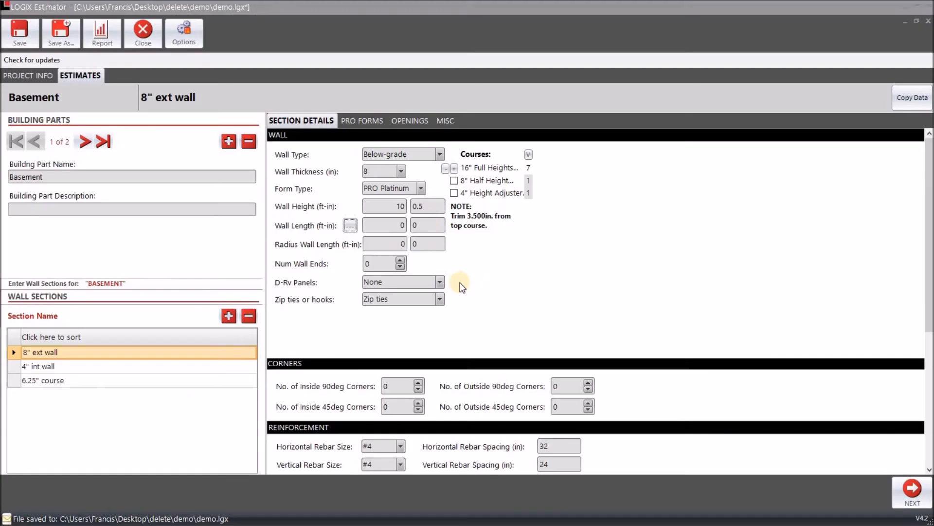
left_click(402, 206)
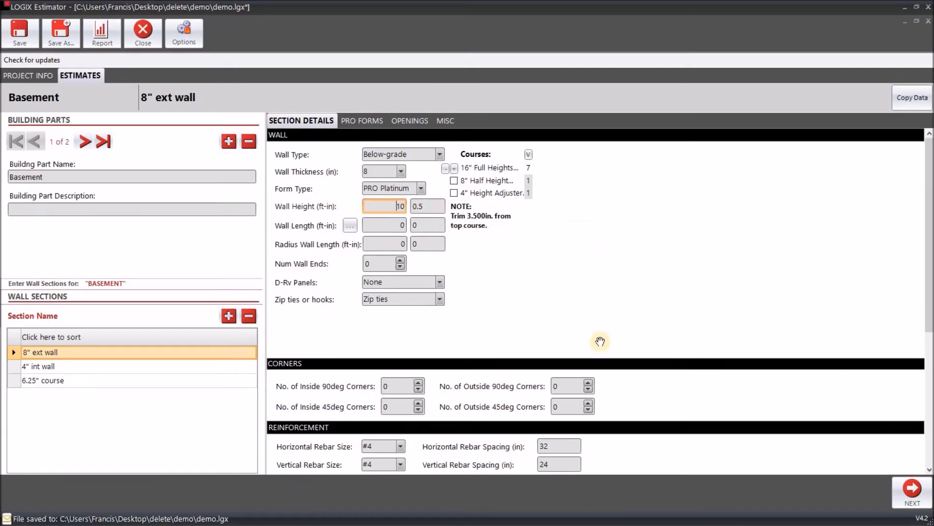
key("alt+Tab")
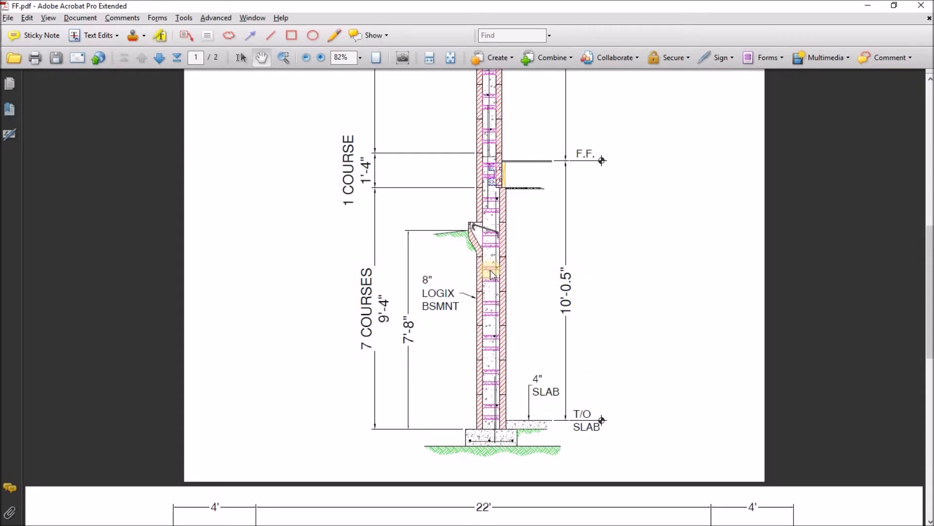
key("alt+Tab")
key("Tab")
type("0.5")
key("BackSpace")
key("BackSpace")
key("BackSpace")
type("4.")
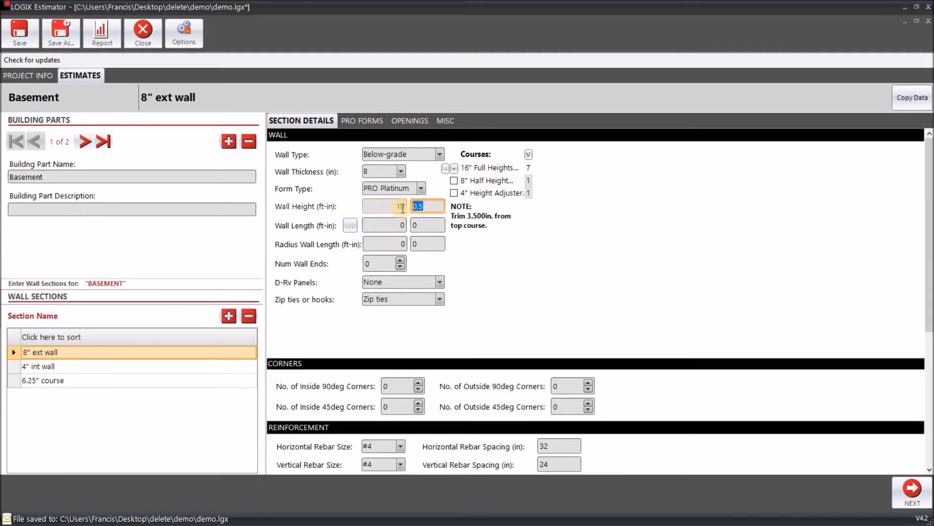
type("5")
key("Tab")
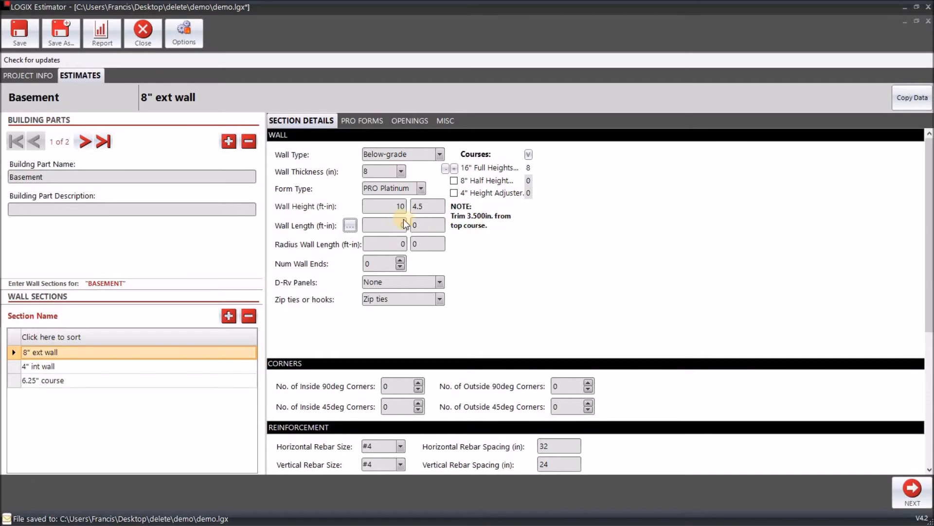
Step: Check the wall section in FF.pdf in Adobe Acrobat, and round the wall height up to full courses, 10 ft 8 in, in LOGIX Estimator
key("alt+Tab")
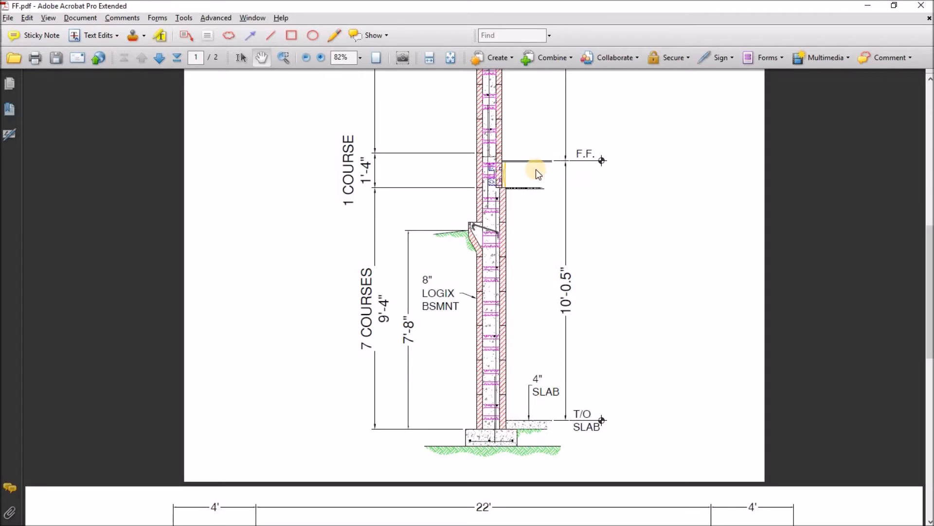
key("alt+Tab")
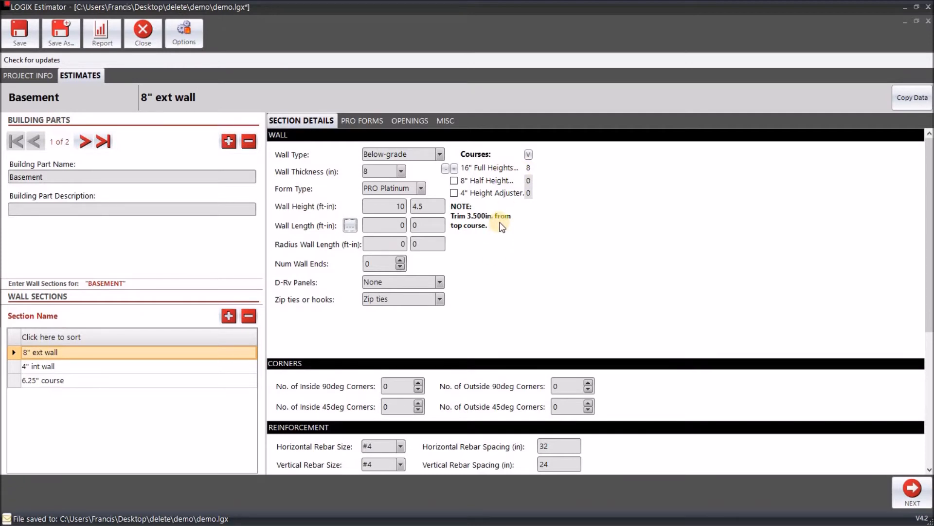
left_click(529, 155)
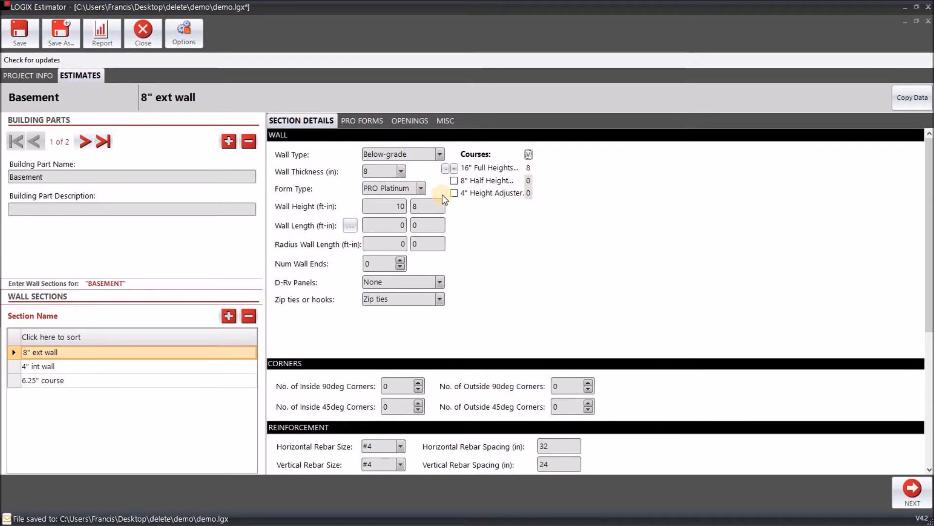
left_click(419, 206)
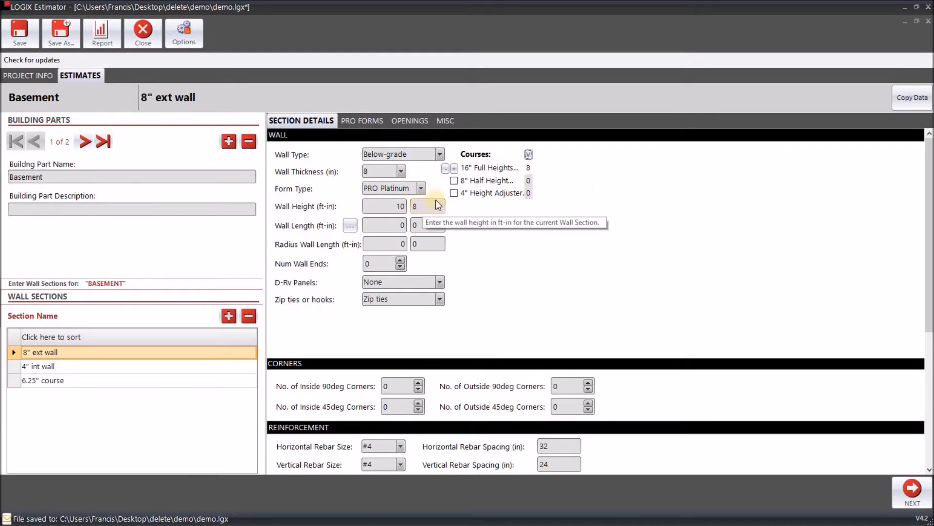
Step: Examine the course at the F.F. level in FF.pdf in Adobe Acrobat, and reduce the 16" Full Heights to 7 courses in LOGIX Estimator
key("alt+Tab")
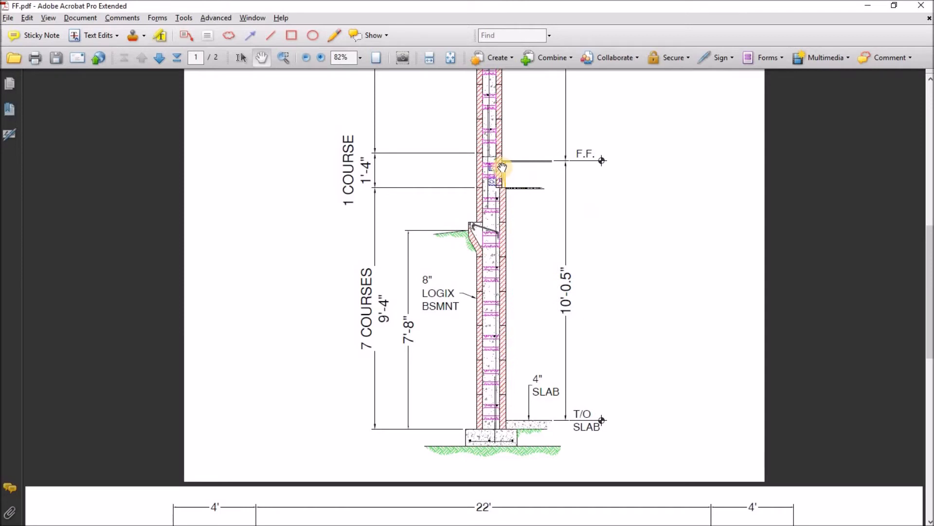
scroll(534, 162, "up", 3)
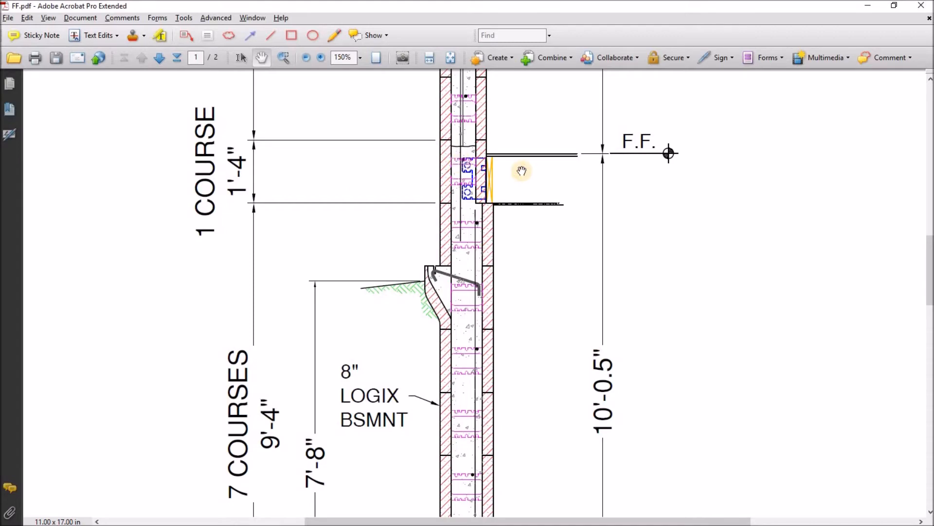
key("alt+Tab")
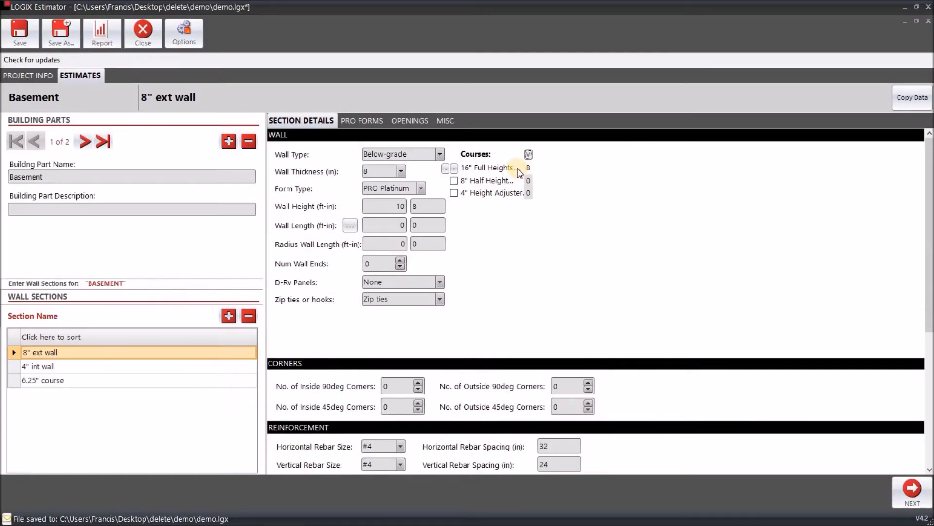
left_click(444, 168)
key("alt+Tab")
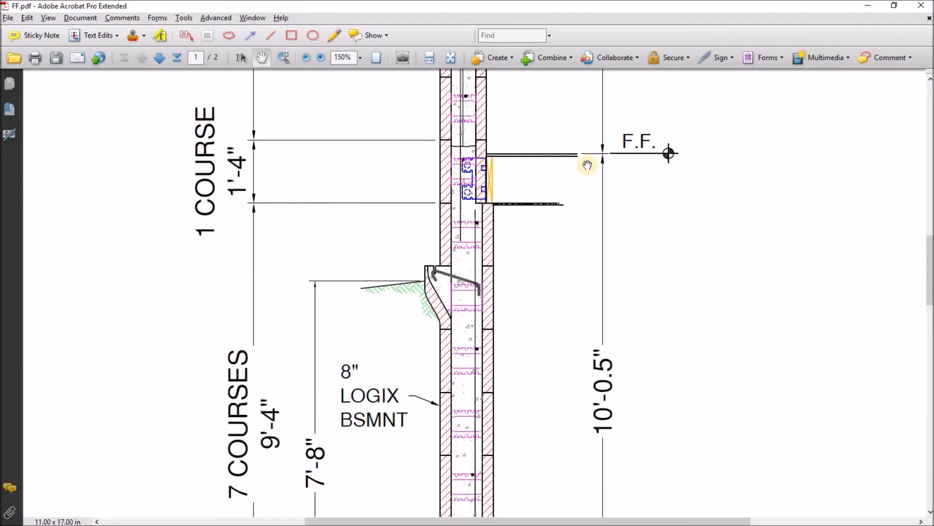
scroll(587, 165, "down", 3)
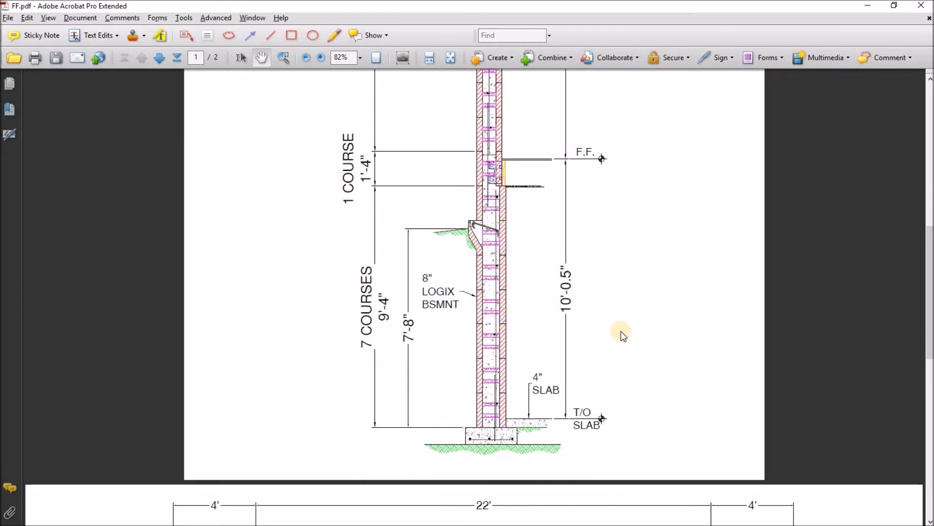
key("alt+Tab")
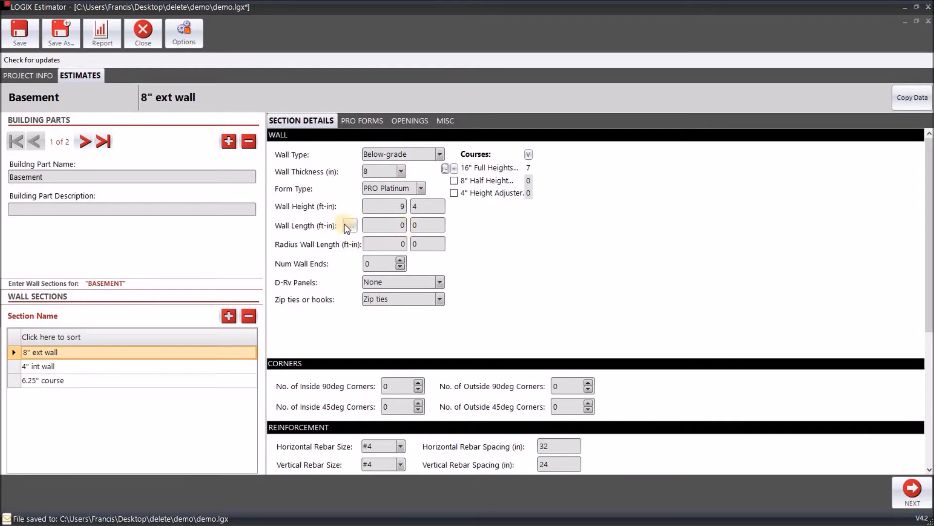
Step: Review the basement floor plan on page 2 of FF.pdf in Adobe Acrobat, and open the Wall Length Calculator for the 8" ext wall in LOGIX Estimator
key("alt+Tab")
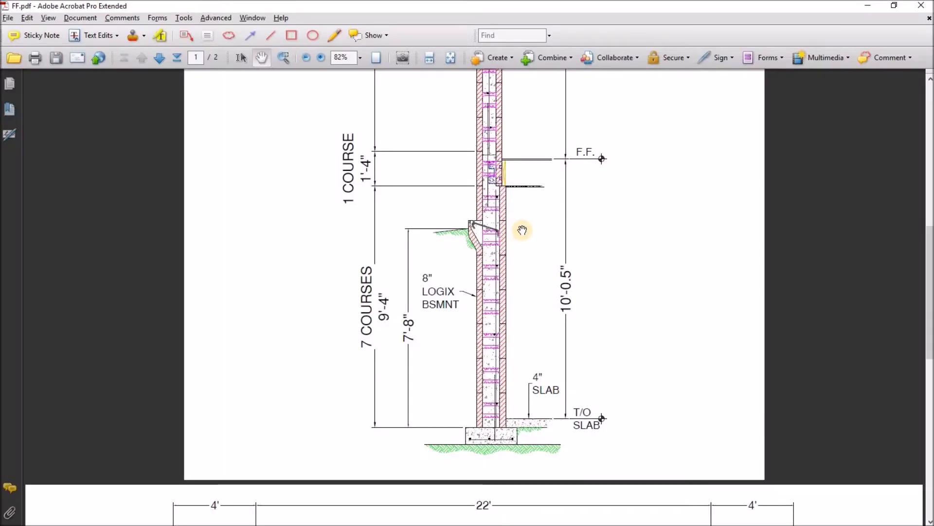
scroll(521, 230, "down", 10)
scroll(397, 207, "down", 3)
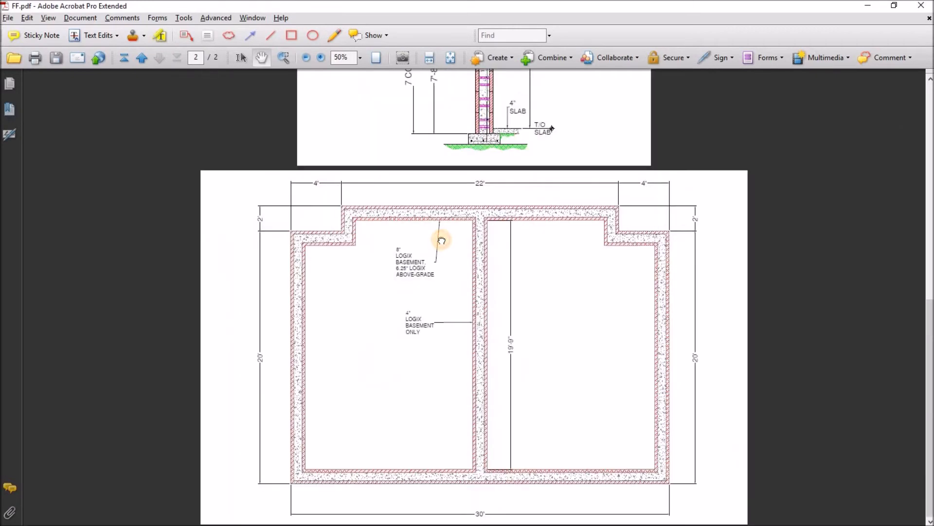
scroll(415, 317, "up", 1)
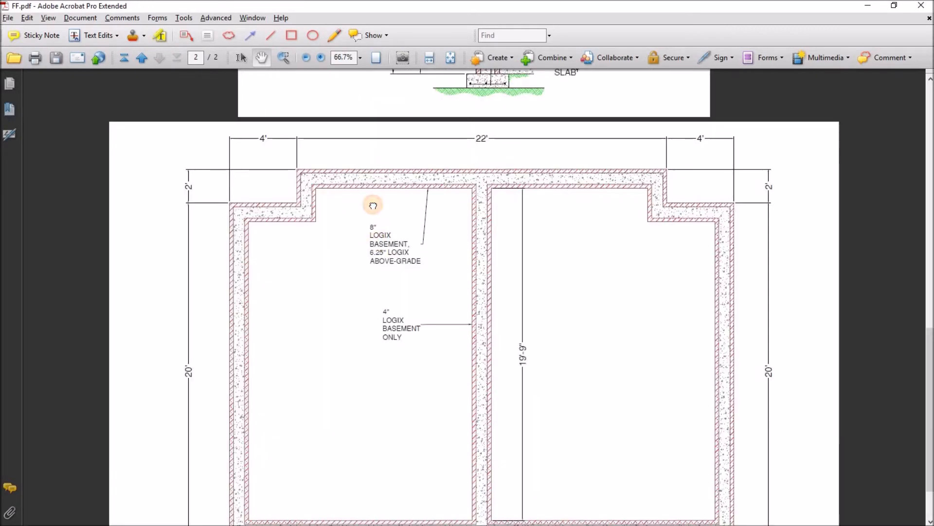
scroll(225, 175, "down", 1)
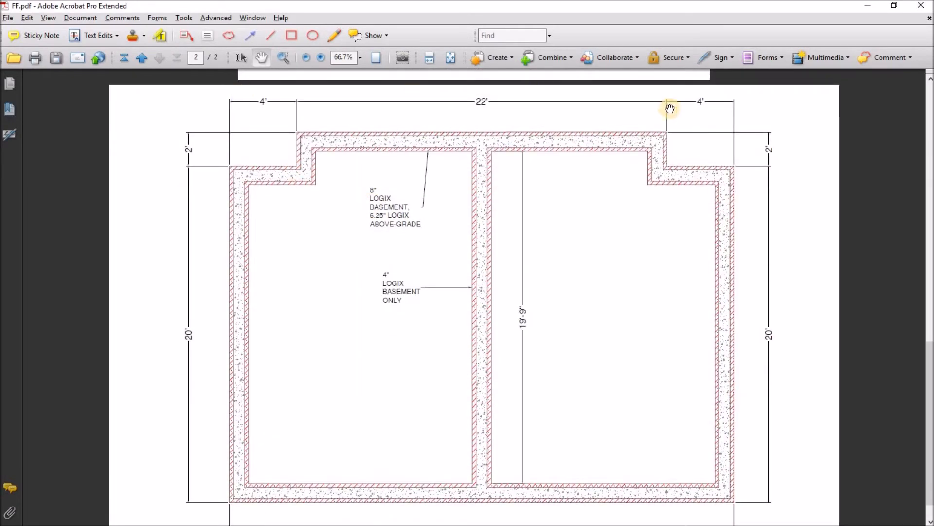
key("alt+Tab")
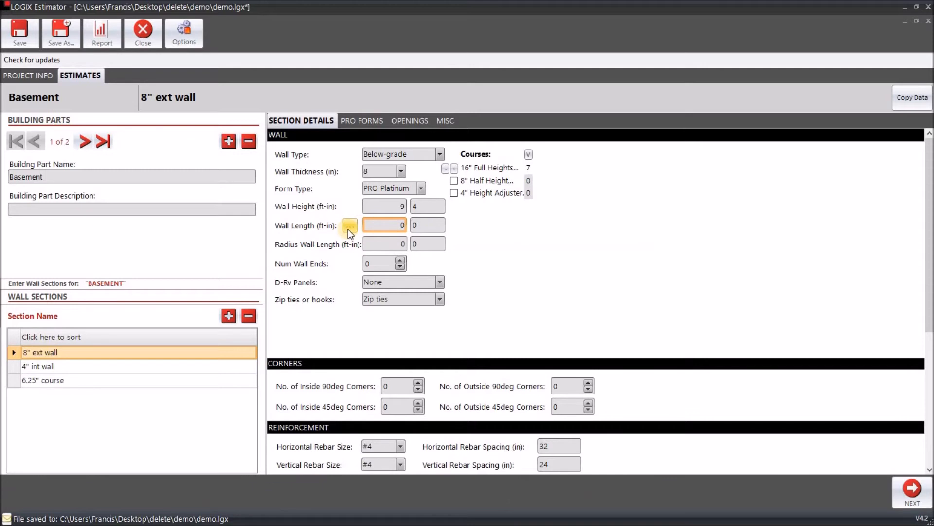
left_click(349, 227)
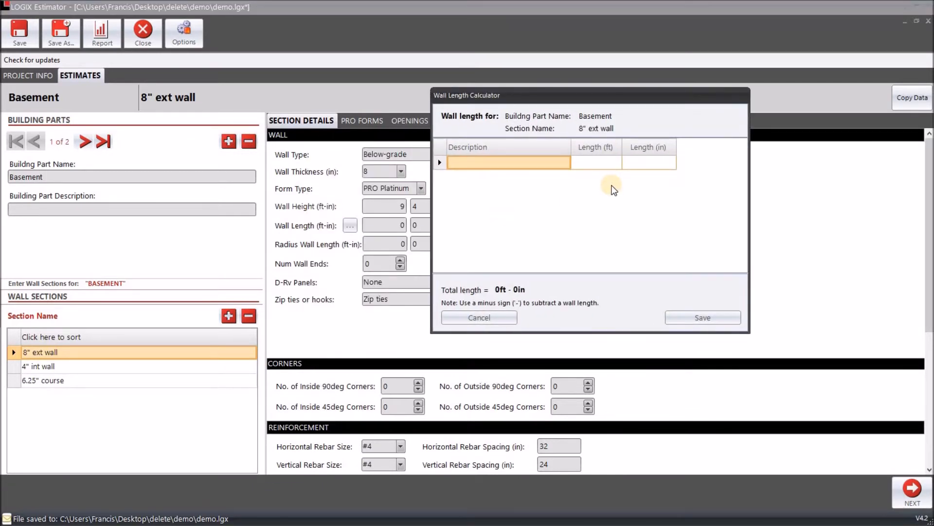
Step: Using the plan in FF.pdf, enter the first wall length as "west side upper north corner", 22 ft, in the Wall Length Calculator
key("alt+Tab")
key("alt+Tab")
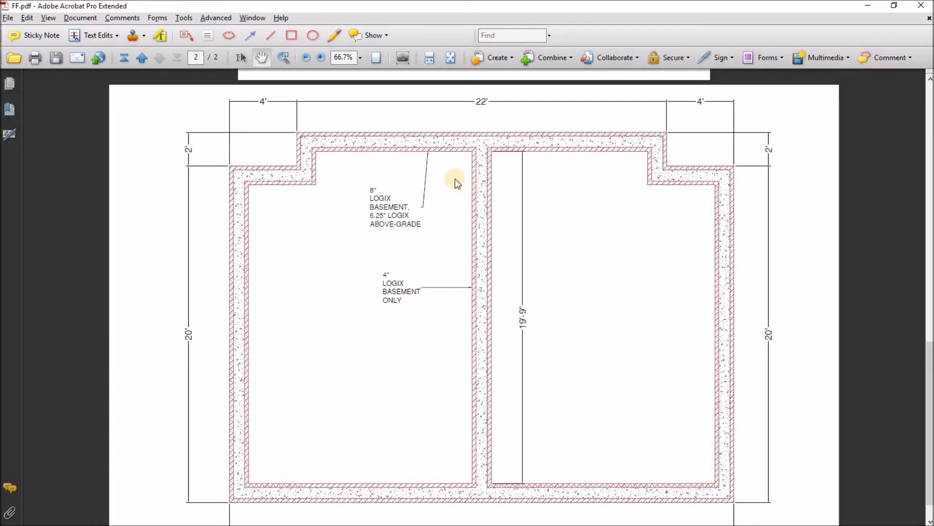
key("alt+Tab")
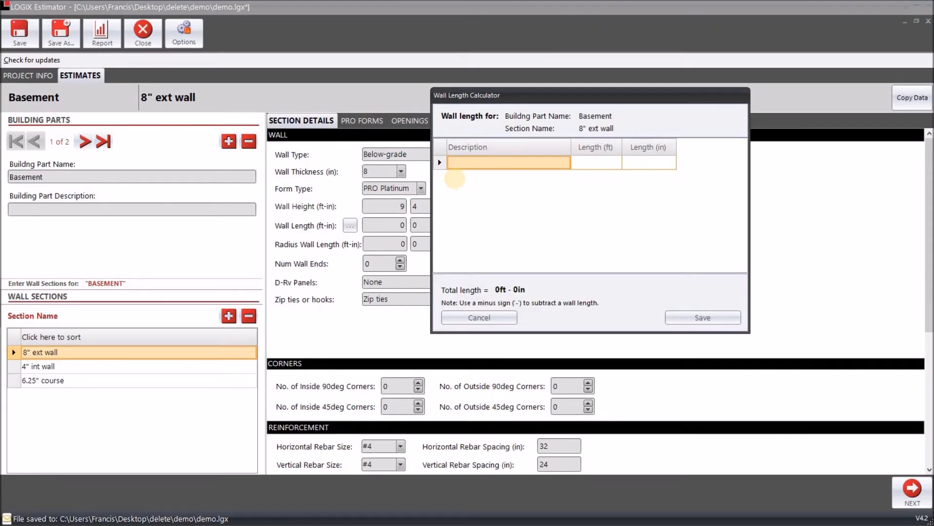
type("west side upper north corner")
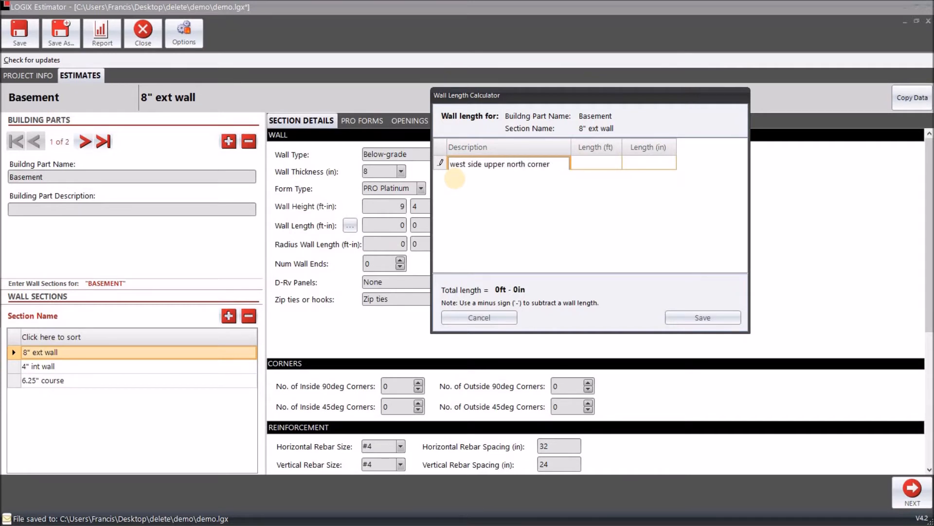
key("Tab")
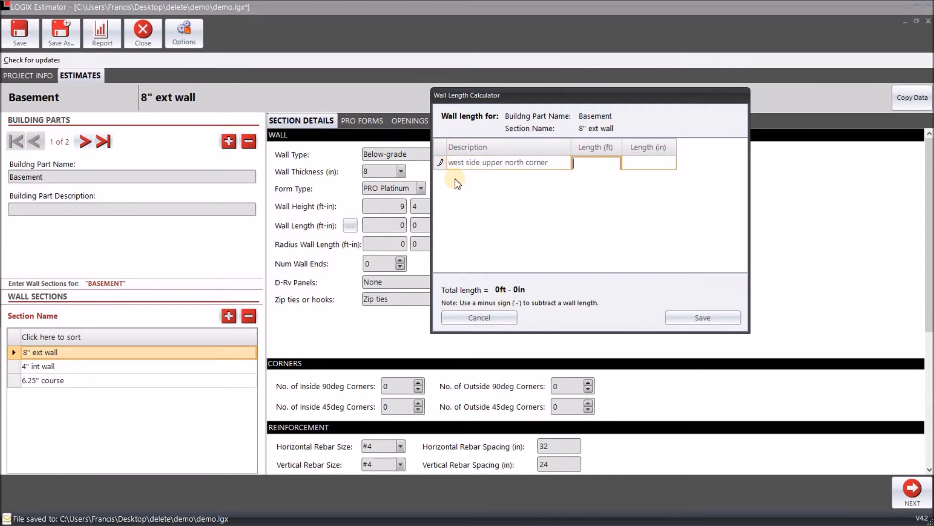
key("alt+Tab")
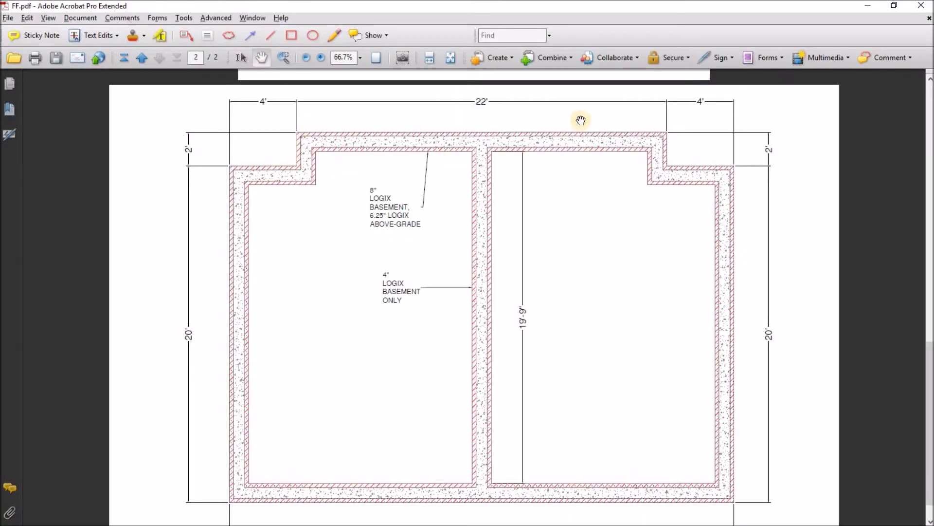
key("alt+Tab")
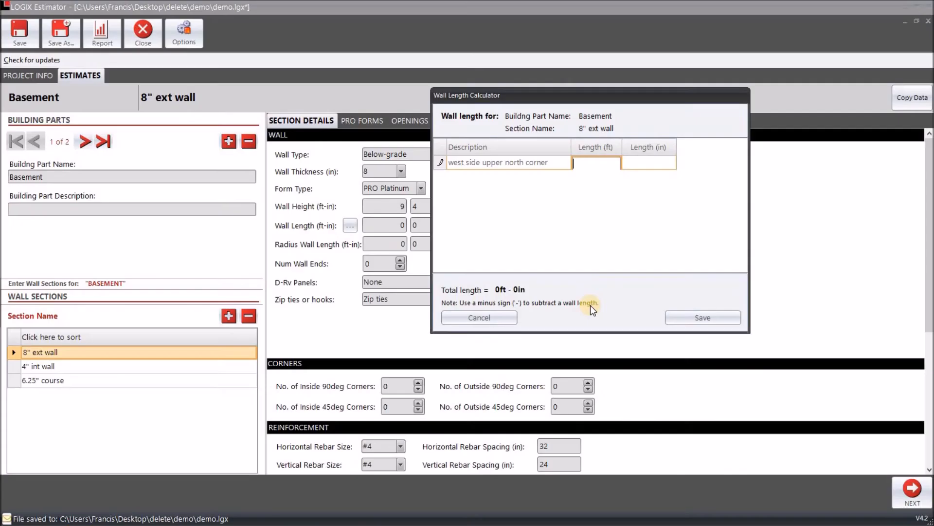
type("22")
key("Return")
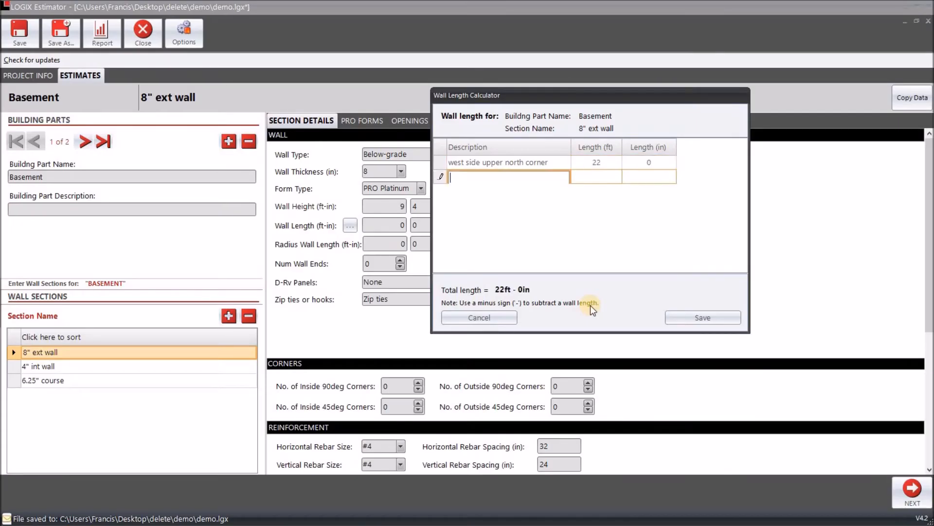
Step: Check the upper right jog of the plan in Adobe Acrobat, and add wall lengths of 2 ft and 4 ft in LOGIX Estimator
key("alt+Tab")
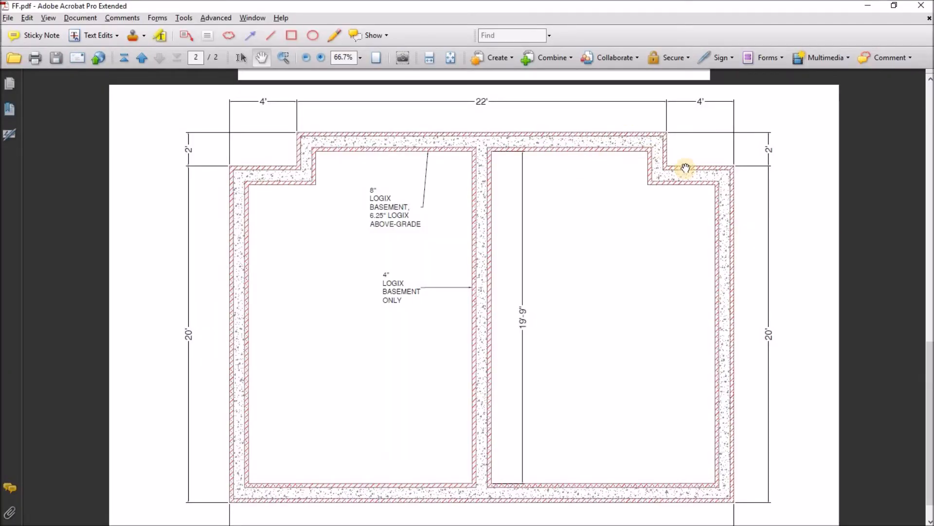
key("alt+Tab")
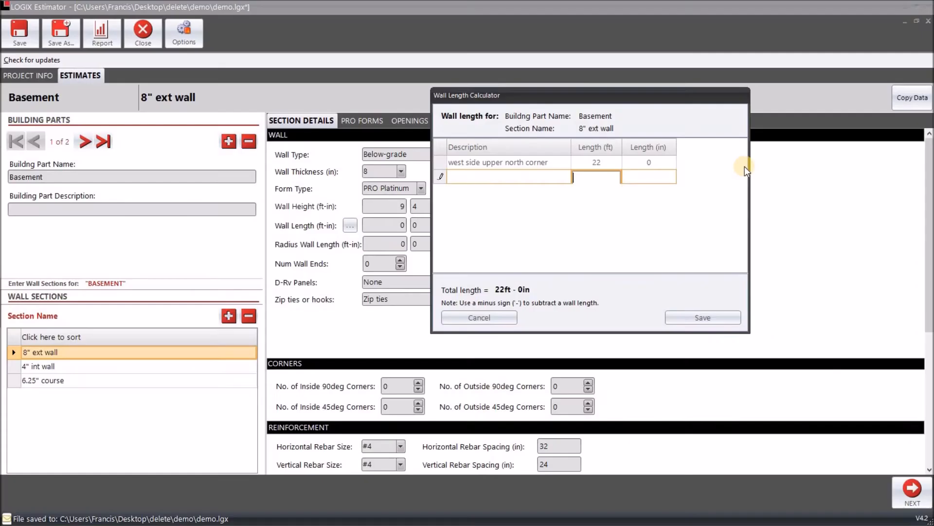
type("2")
key("Return")
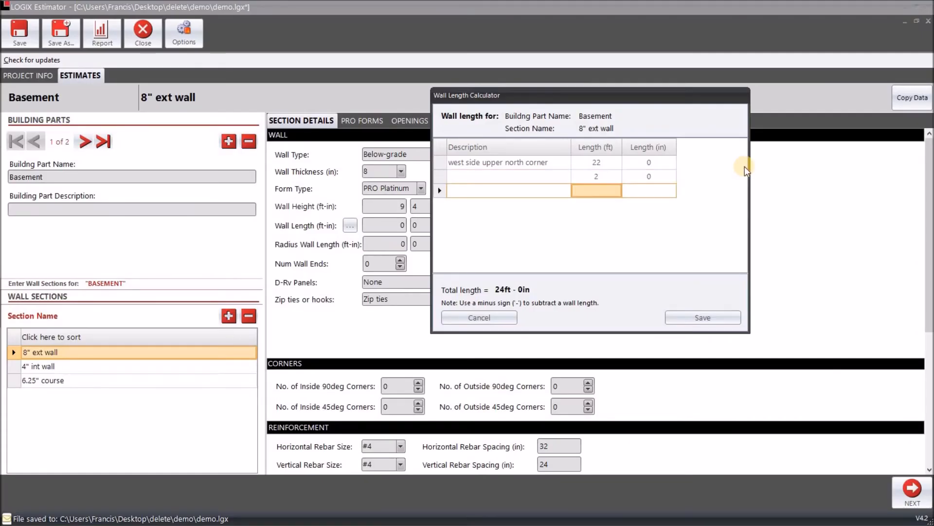
type("4")
key("Return")
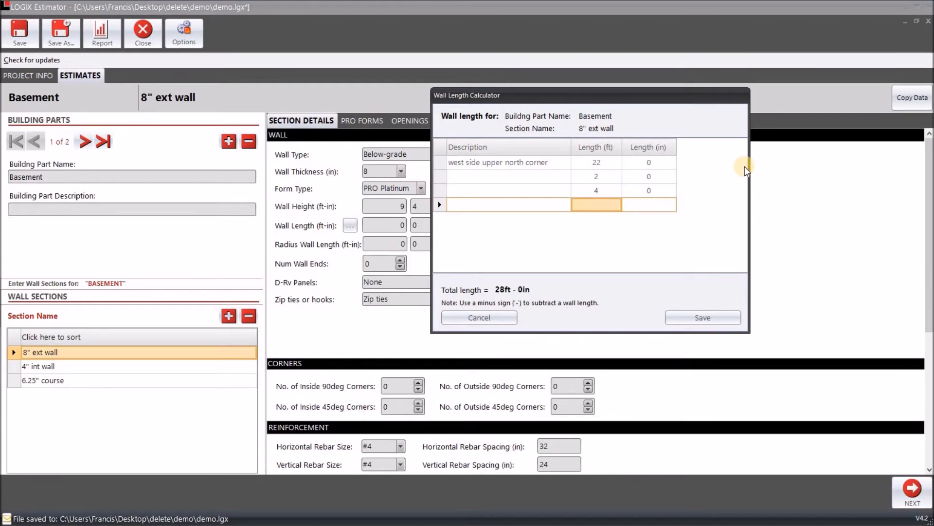
Step: Read the long side and bottom walls on the plan in Adobe Acrobat, and add lengths of 20 ft, 30 ft and 20 ft in LOGIX Estimator
key("alt+Tab")
key("Tab")
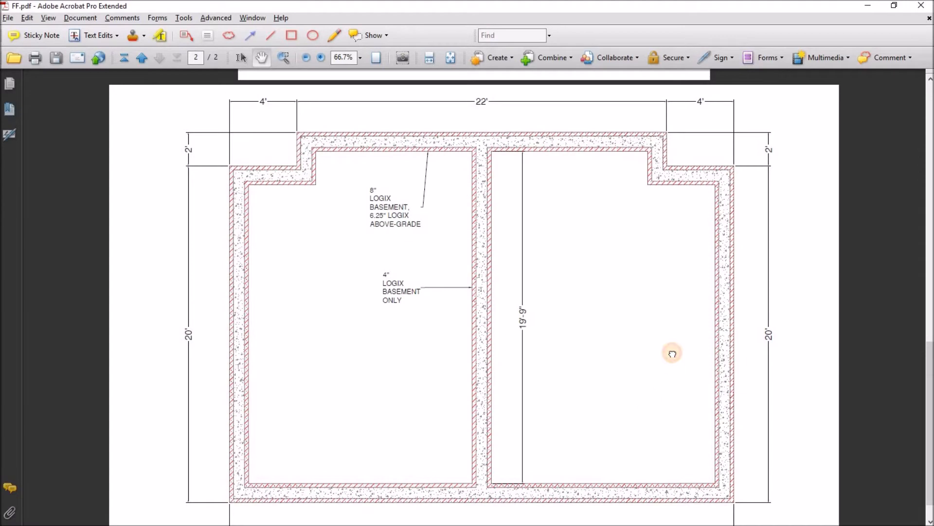
scroll(670, 355, "down", 1)
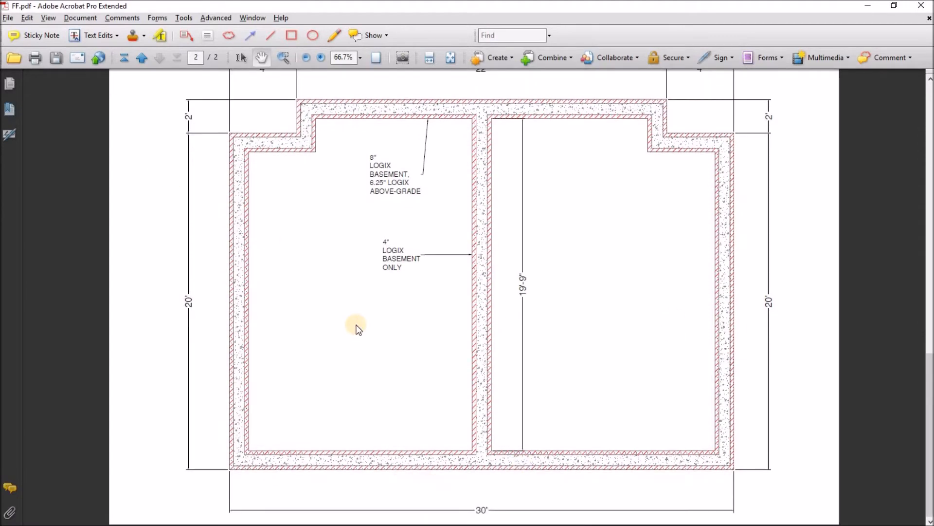
key("alt+Tab")
type("20")
key("Tab")
key("Tab")
type("30")
key("Tab")
key("Tab")
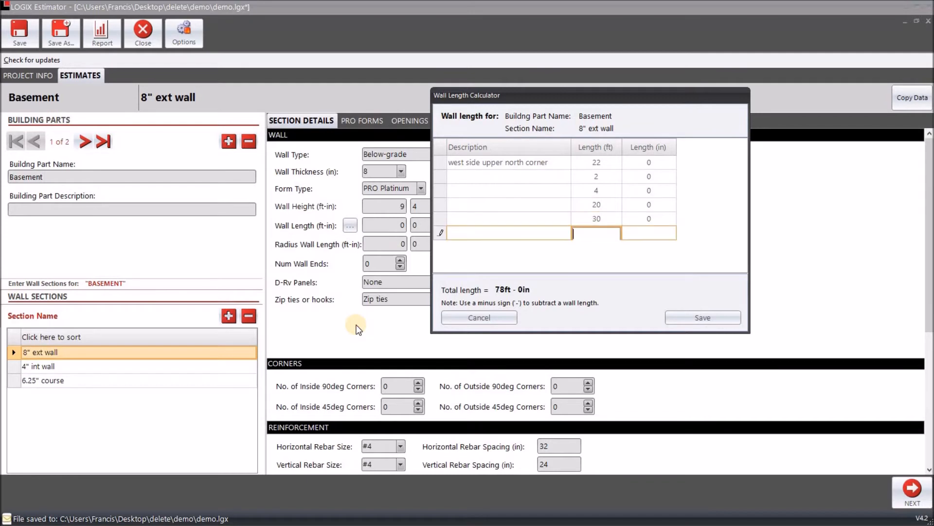
type("20")
key("Tab")
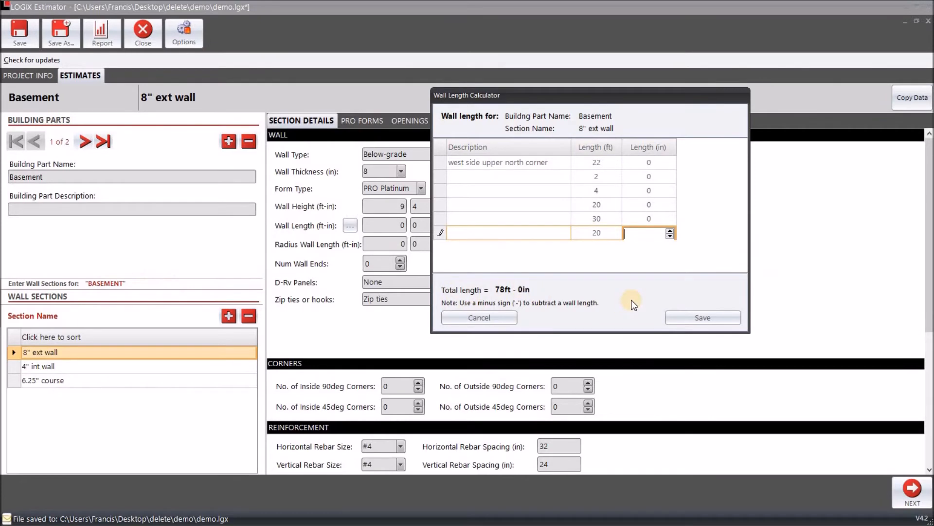
Step: Check the upper left jog of the plan in Adobe Acrobat, and add the remaining wall lengths of 4 ft and 2 ft in LOGIX Estimator
key("alt+Tab")
key("alt+Tab")
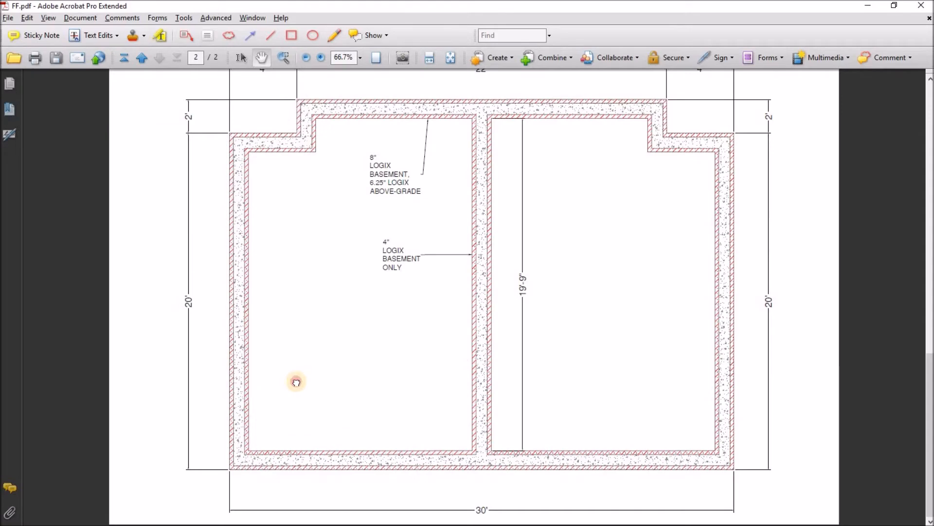
scroll(273, 295, "up", 4)
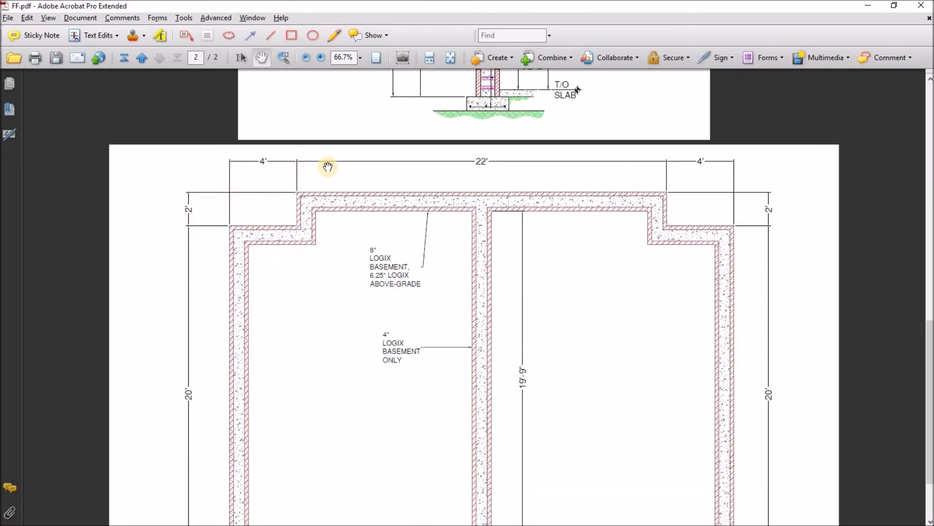
key("alt+Tab")
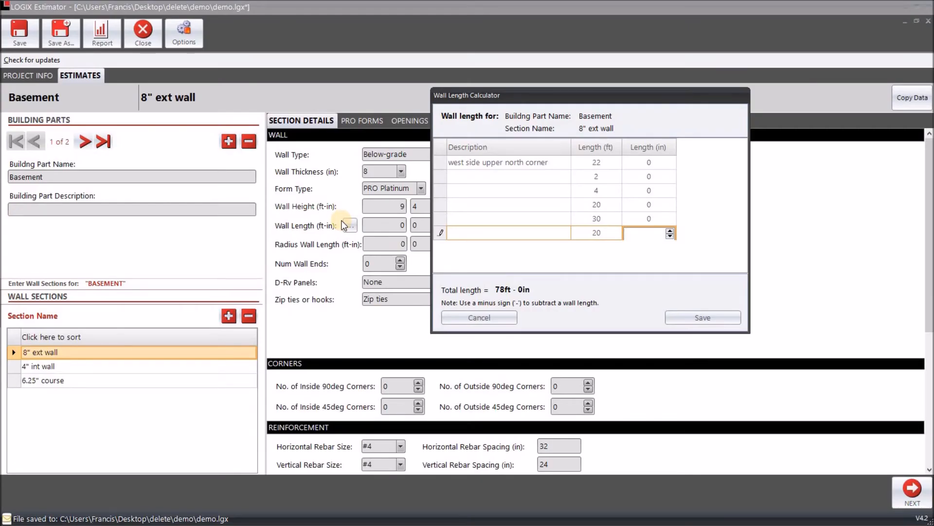
key("Tab")
key("Tab")
type("4")
key("Tab")
key("Tab")
key("Tab")
type("2")
key("Tab")
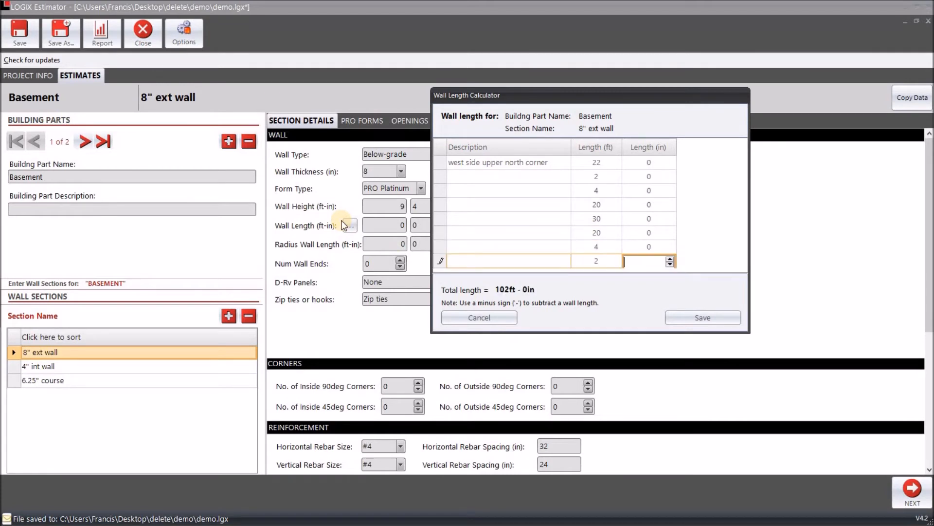
Step: Finish the 2 ft wall entry and add a -6 ft row to subtract from the wall length
key("Tab")
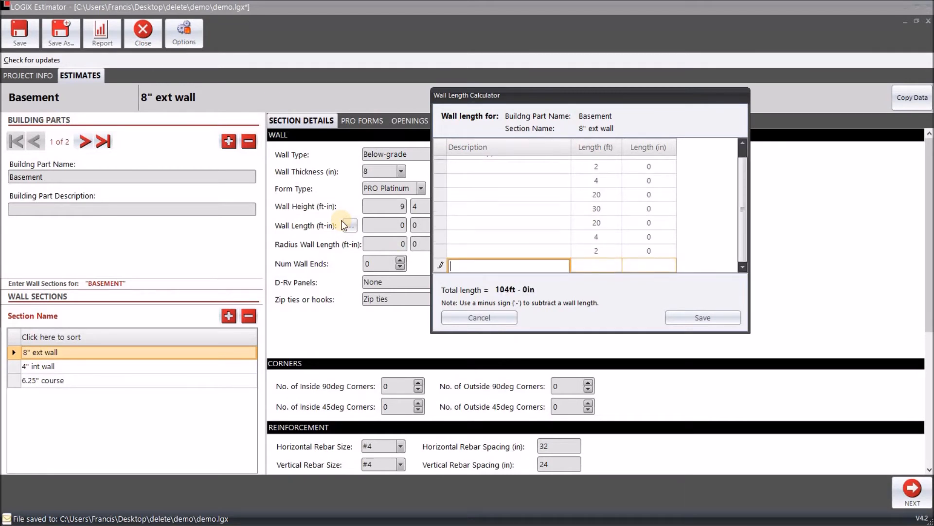
left_click(600, 269)
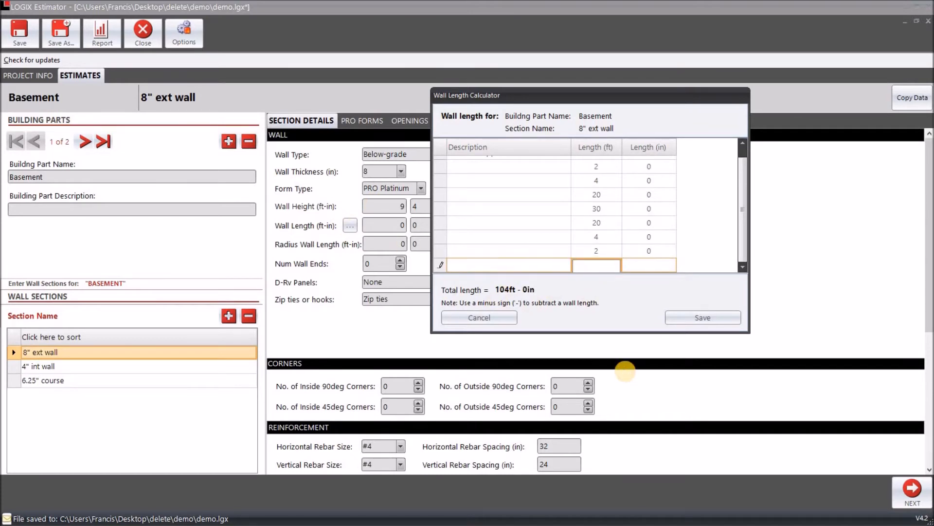
type("-6")
key("Tab")
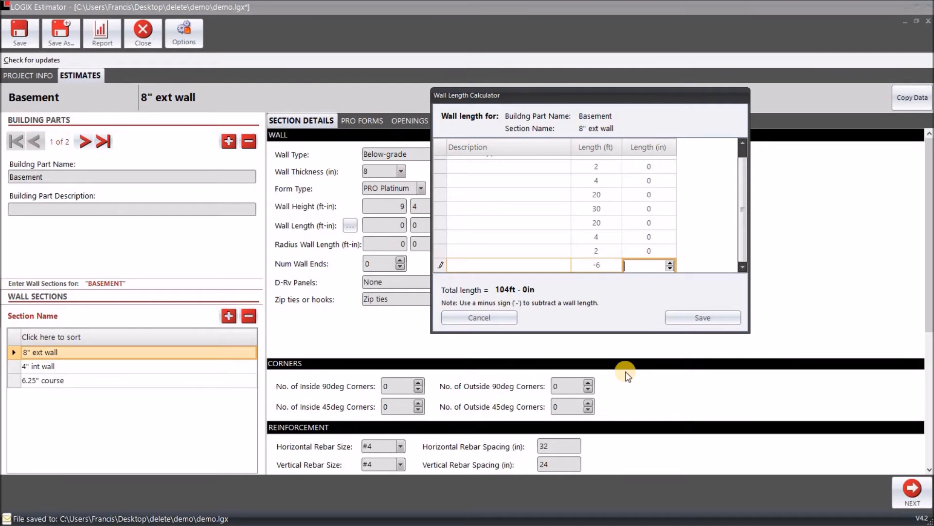
key("Tab")
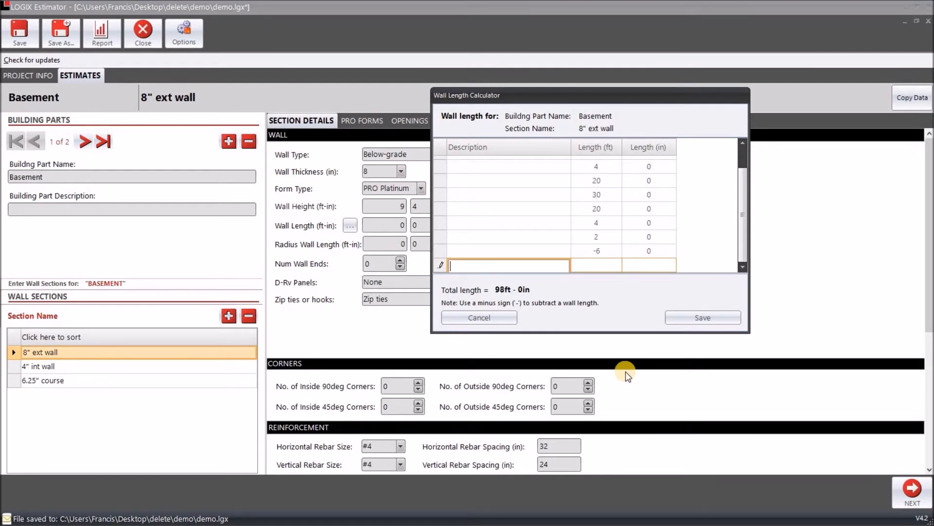
Step: Set the last row's length to 0 ft and save the calculated wall length to the 8" ext wall section
left_click(607, 251)
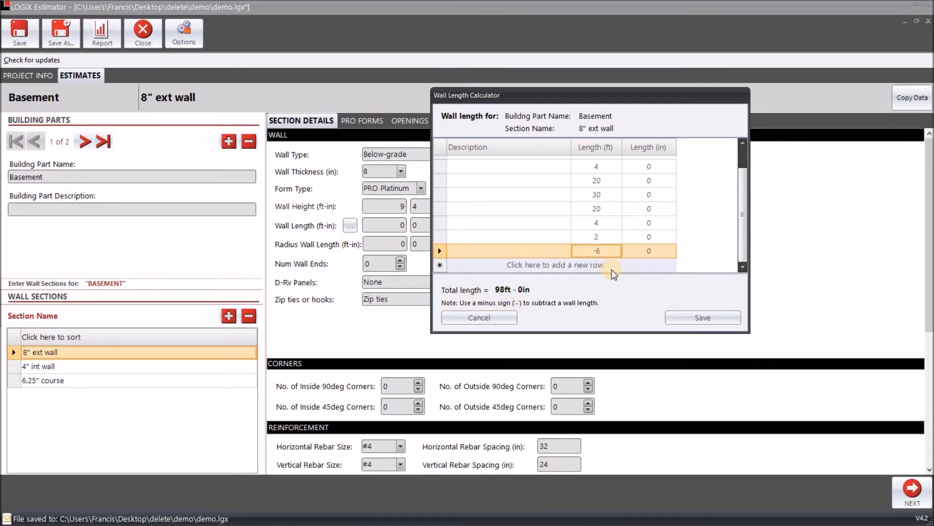
type("0")
key("Return")
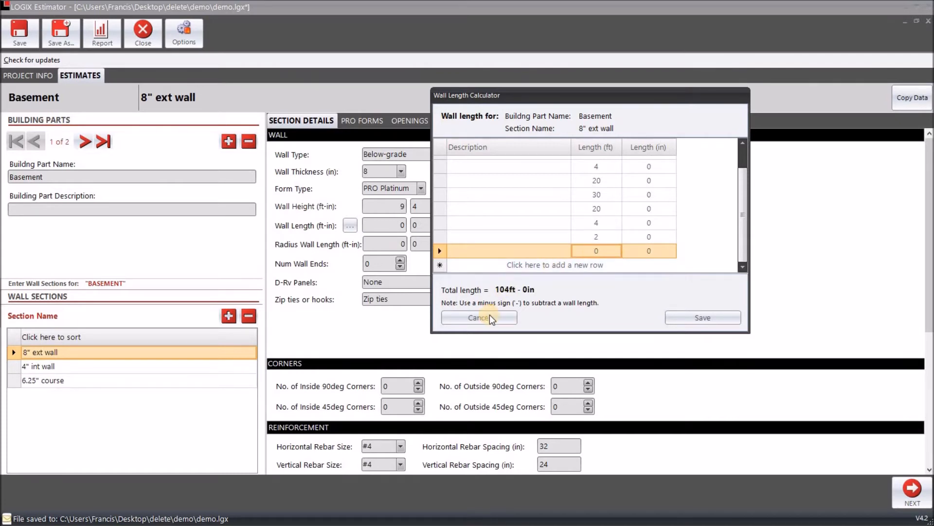
left_click(731, 321)
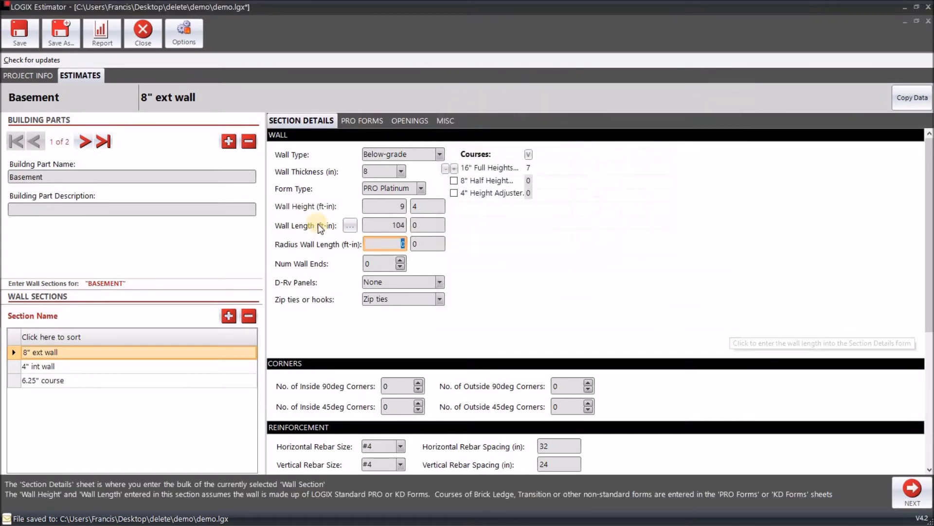
Step: Review the saved length entries for the 8" ext wall in the Wall Length Calculator
left_click(380, 221)
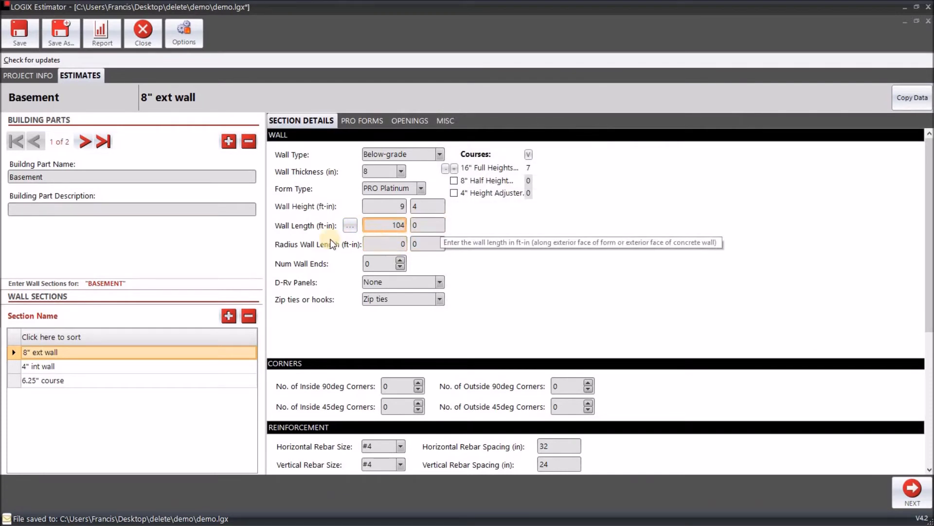
left_click(349, 225)
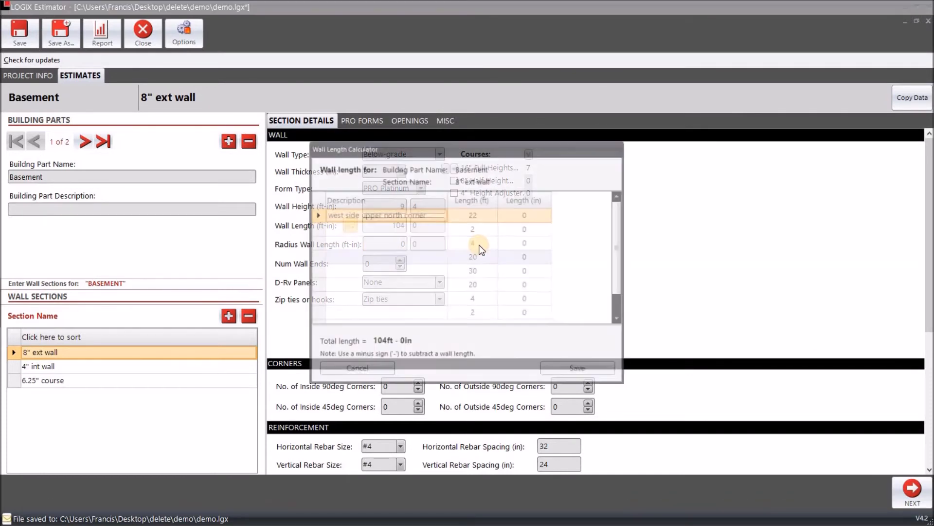
scroll(598, 271, "down", 2)
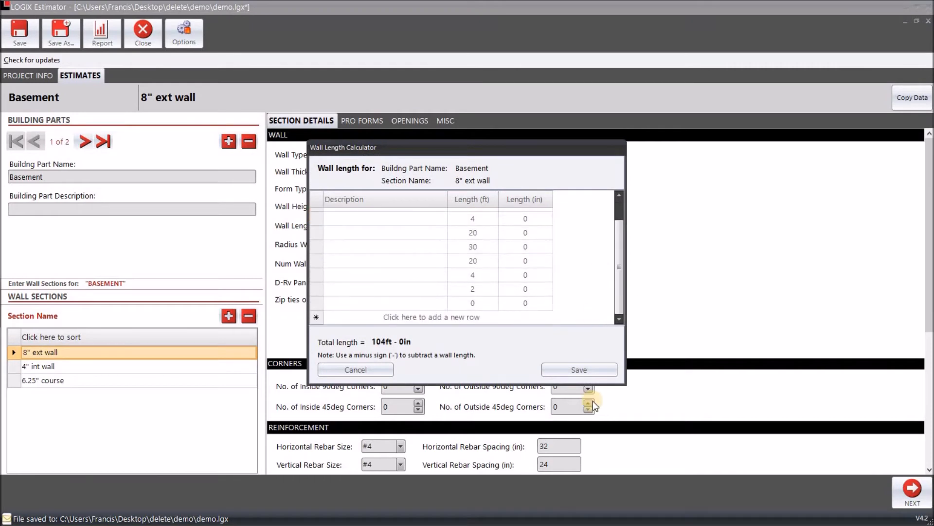
left_click(375, 369)
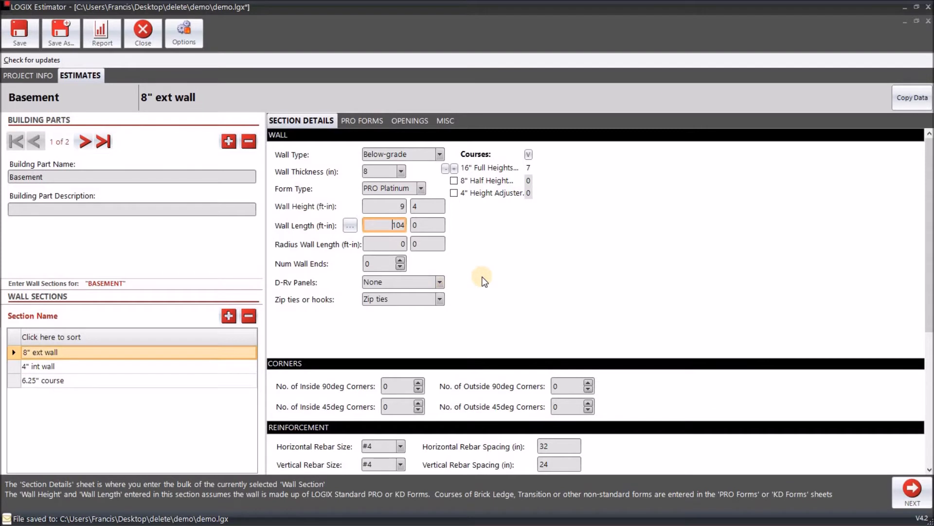
Step: Set the number of wall ends to 2 and the D-Rv panels to PRO (white), keeping the Zip ties option
left_click(400, 260)
left_click(400, 261)
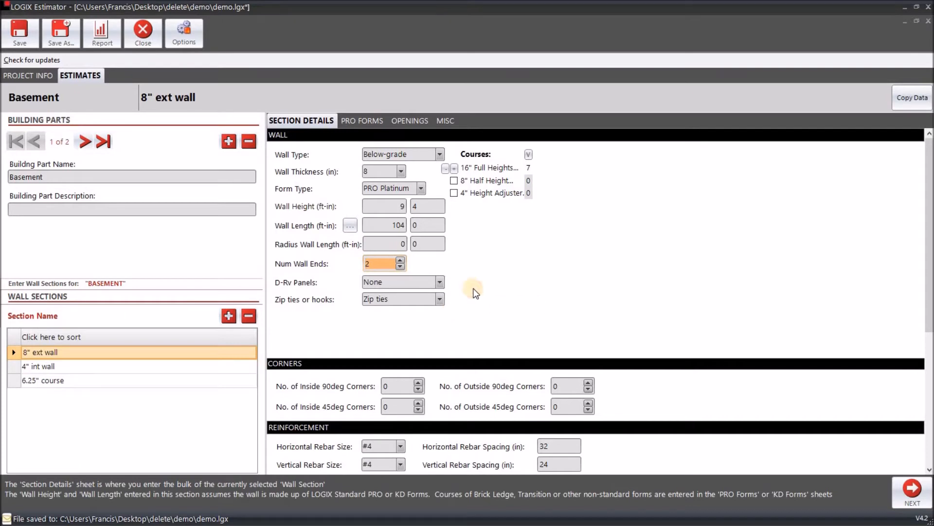
left_click(440, 283)
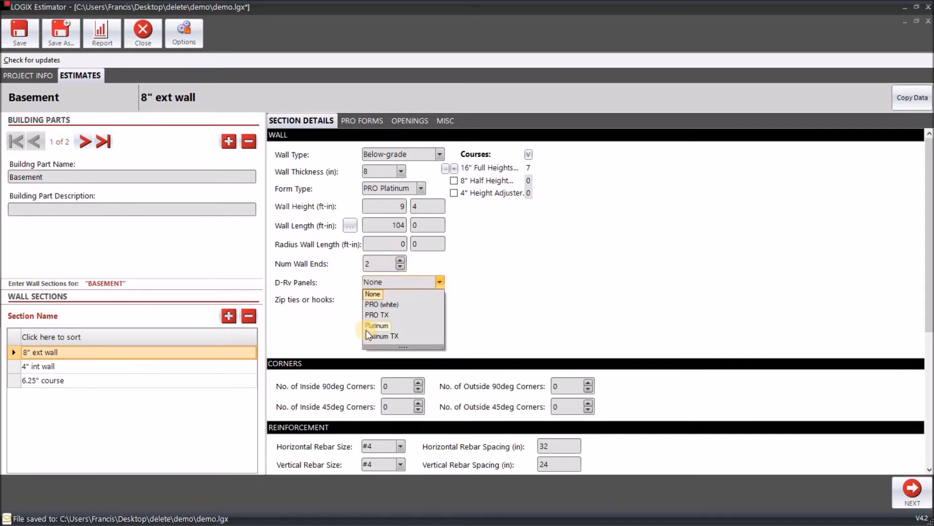
left_click(568, 295)
left_click(439, 282)
left_click(378, 304)
left_click(547, 317)
scroll(545, 311, "down", 2)
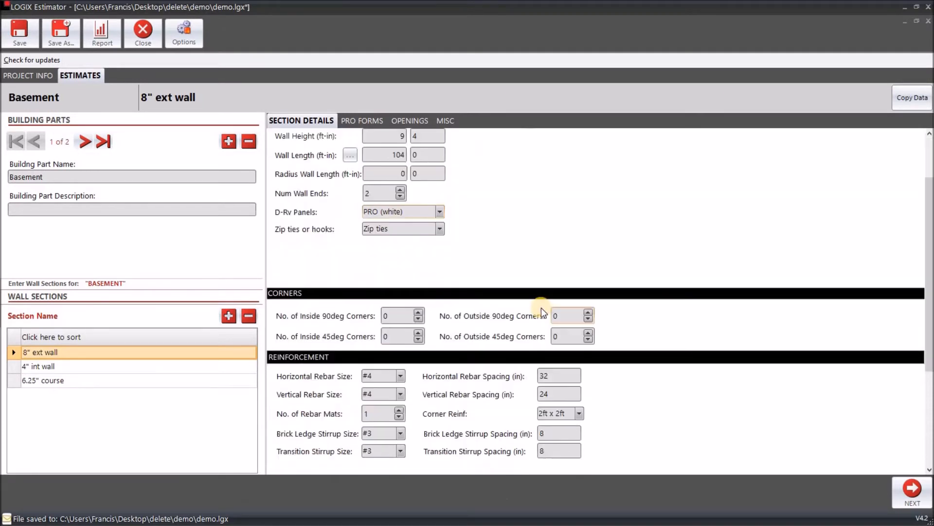
left_click(430, 239)
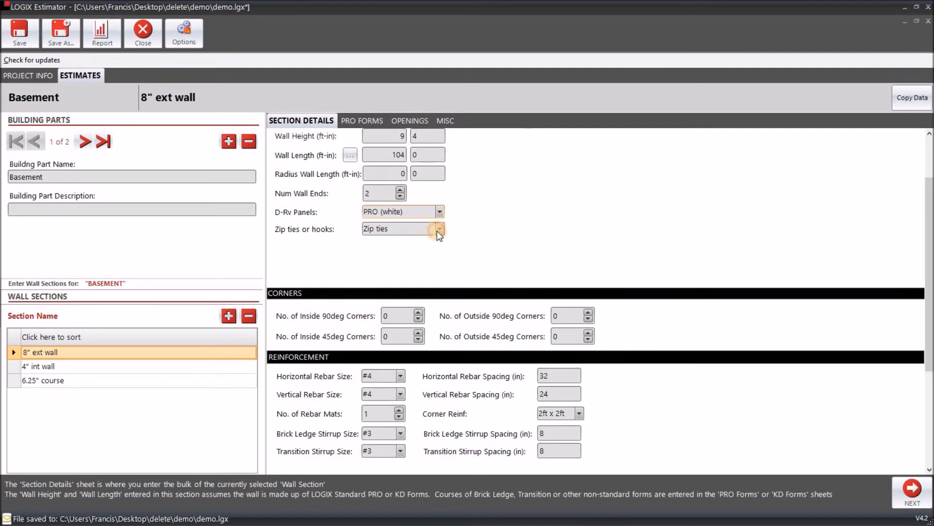
left_click(438, 230)
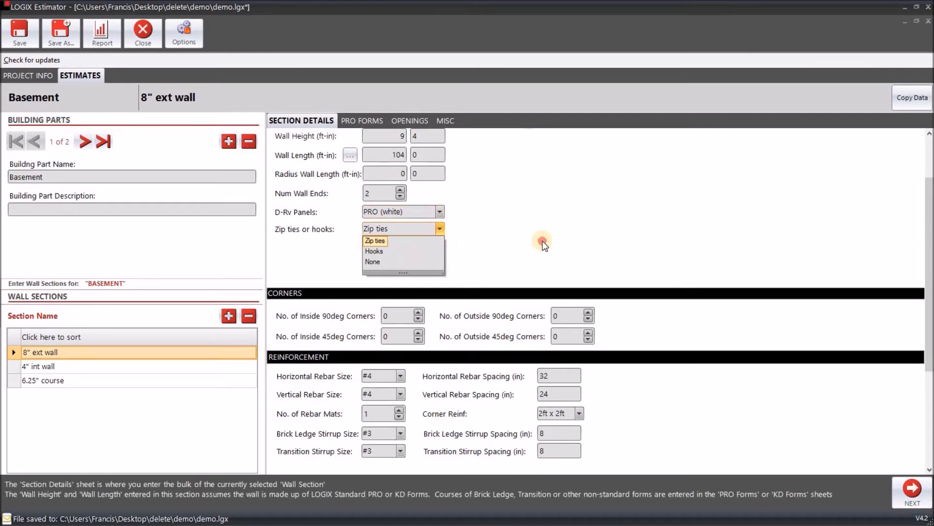
left_click(530, 229)
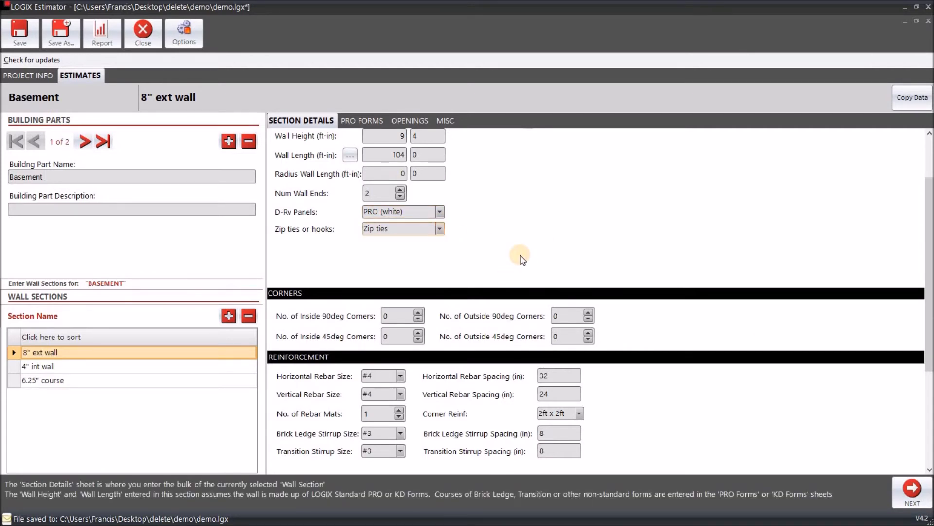
Step: Count the inside 90-degree corners on the plan in Adobe Acrobat, and enter 6 for the 8" ext wall in LOGIX Estimator
scroll(520, 256, "down", 2)
key("alt+Tab")
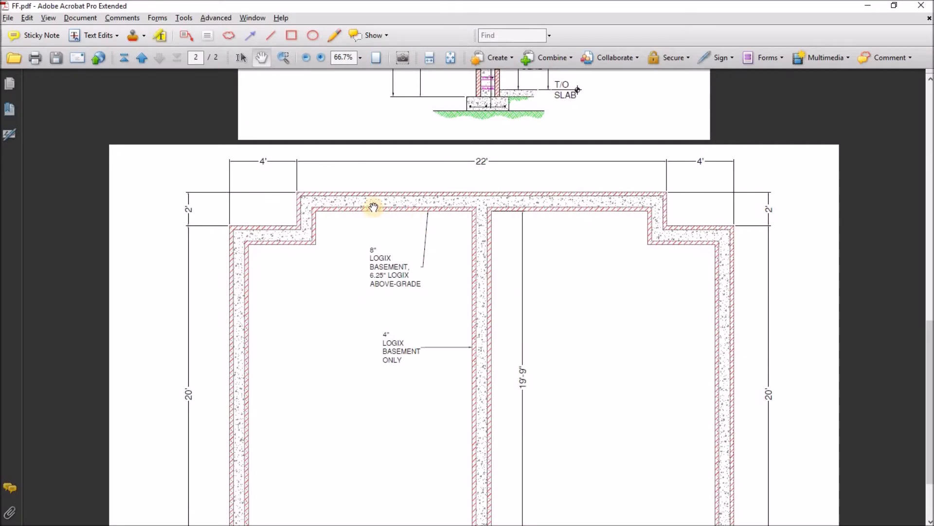
scroll(405, 314, "down", 1)
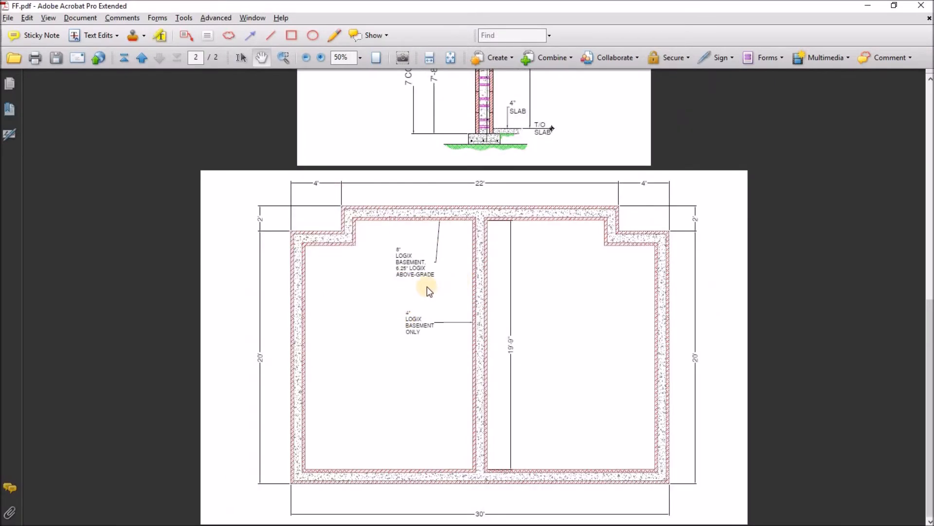
key("alt+Tab")
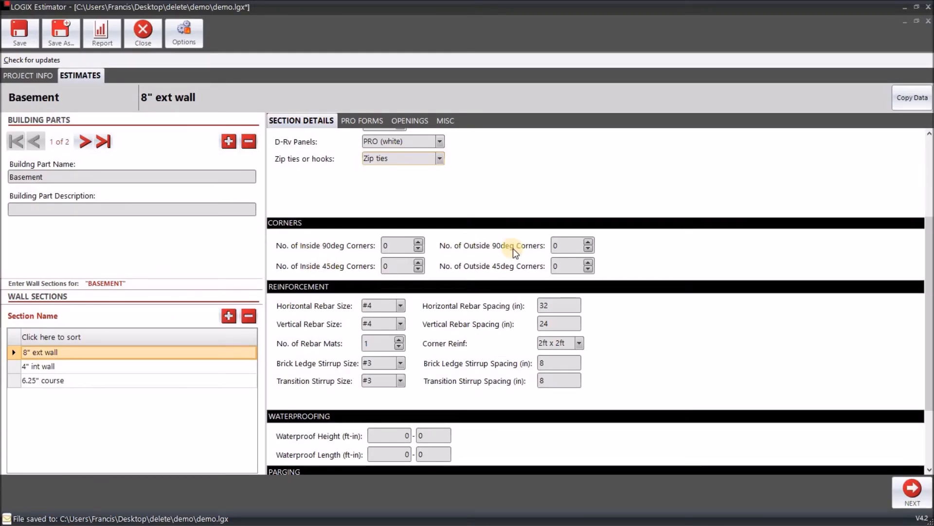
key("alt+Tab")
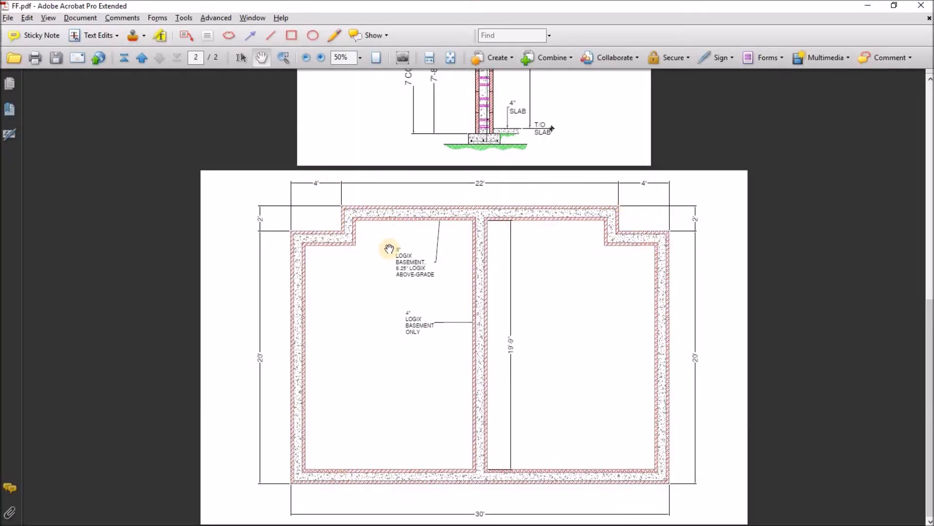
key("alt+Tab")
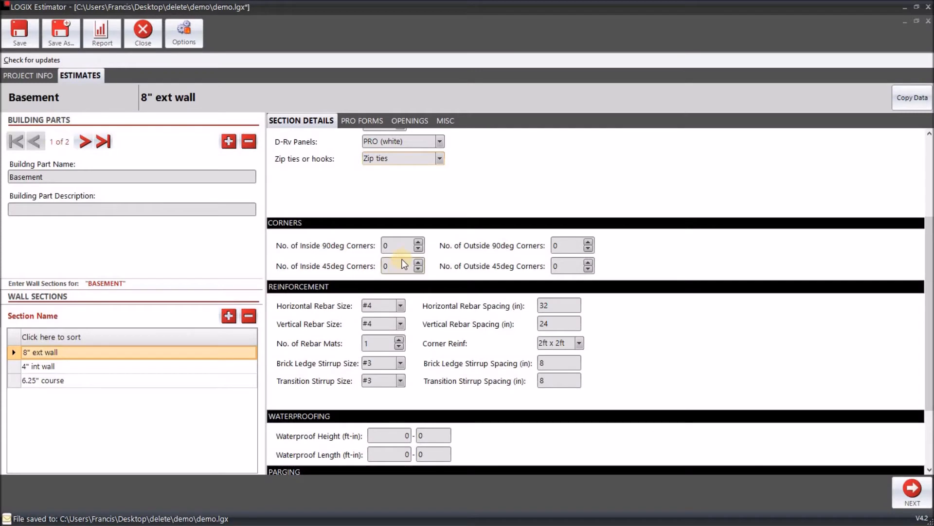
left_click(387, 244)
type("6")
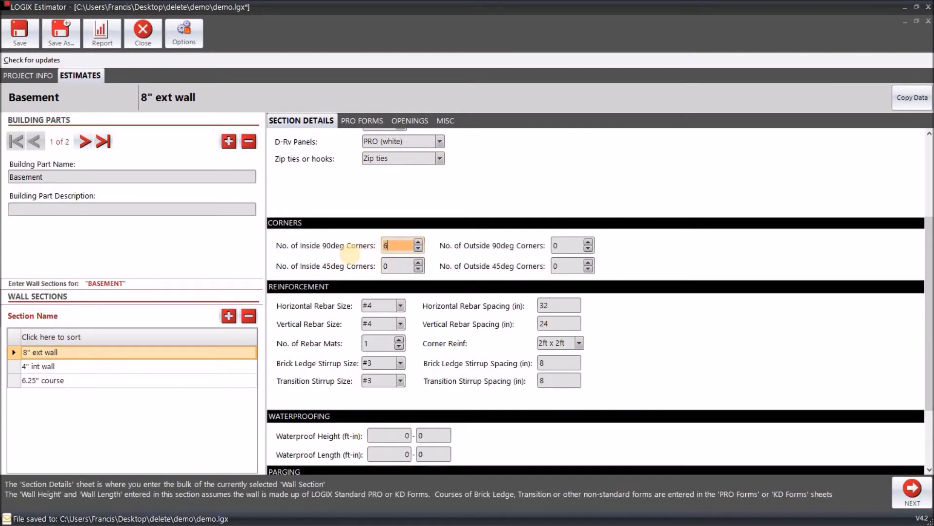
key("Tab")
Step: Check the jogs on the plan in Adobe Acrobat, and set the outside 90-degree corners to 2 in LOGIX Estimator
key("alt+Tab")
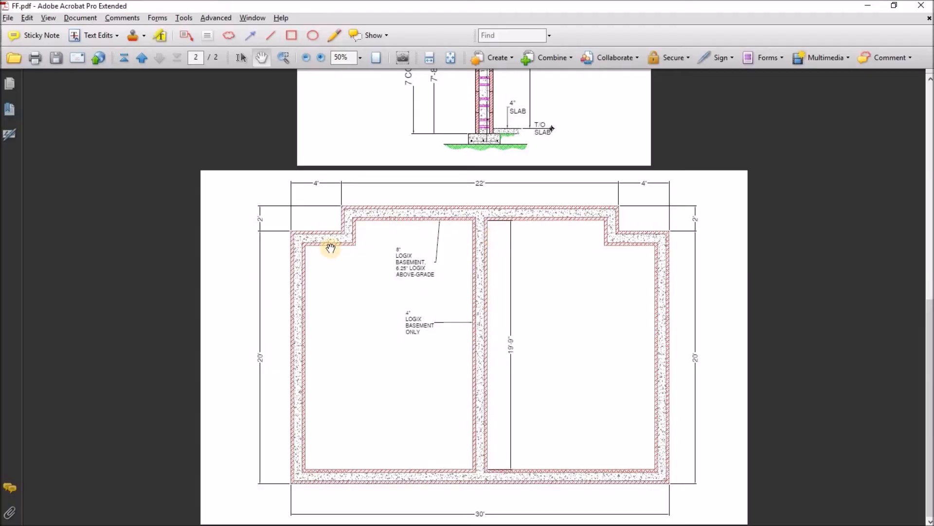
key("alt+Tab")
type("2")
key("Tab")
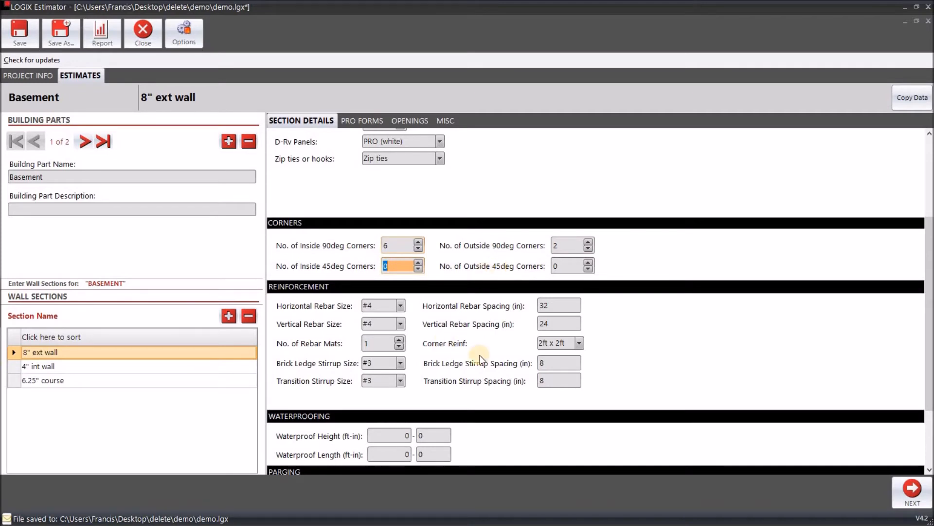
Step: Check the corner reinforcement options for the 8" ext wall
left_click(616, 343)
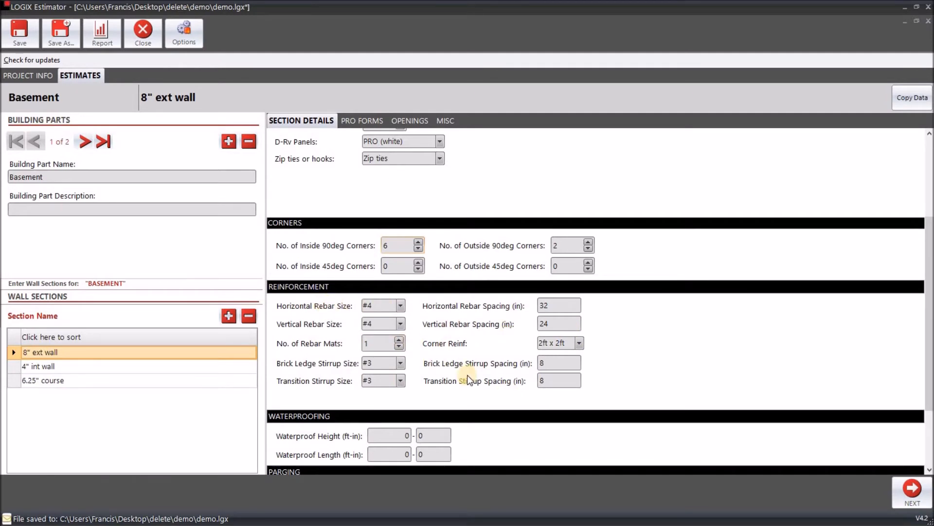
left_click(579, 343)
left_click(595, 346)
Step: Set the waterproofing of the 8" ext wall to 9 ft 4 in high and 104 ft long
scroll(611, 343, "down", 2)
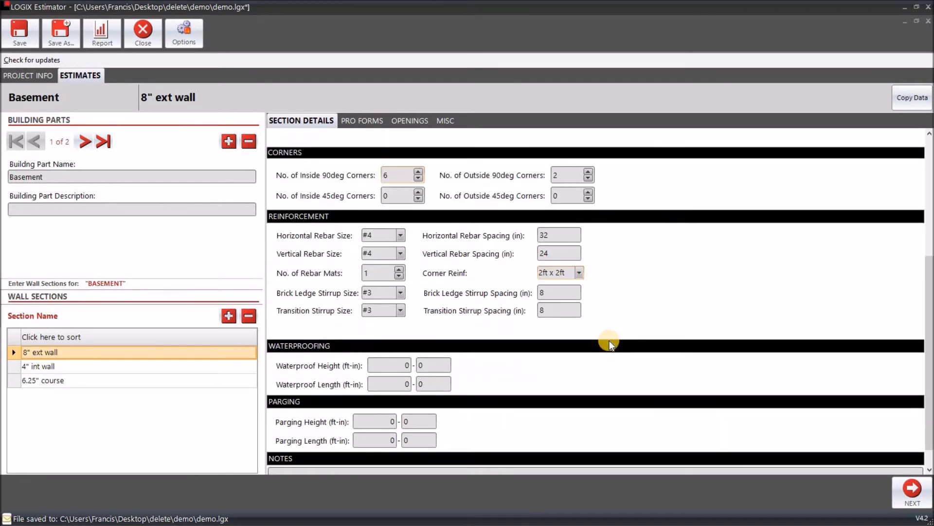
left_click(389, 339)
left_click_drag(397, 340, 489, 350)
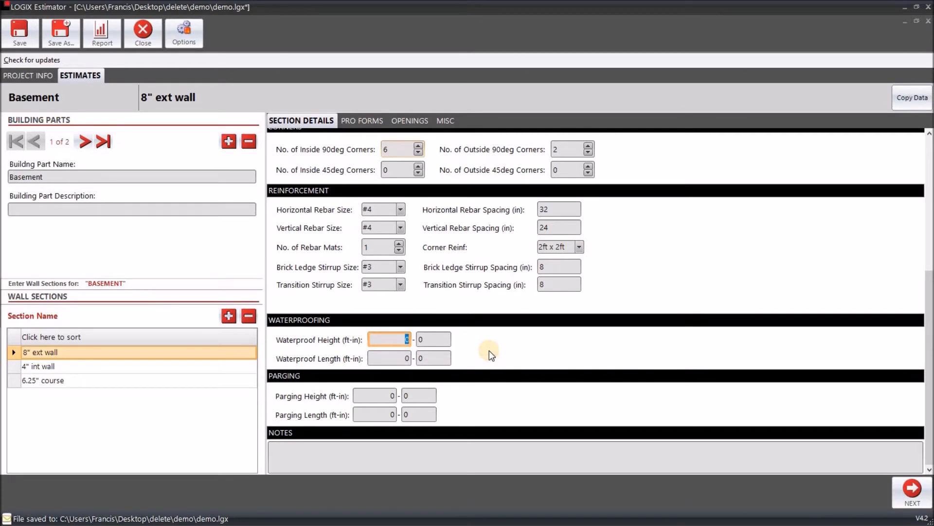
type("9")
key("Tab")
type("4")
key("Tab")
type("104")
key("Tab")
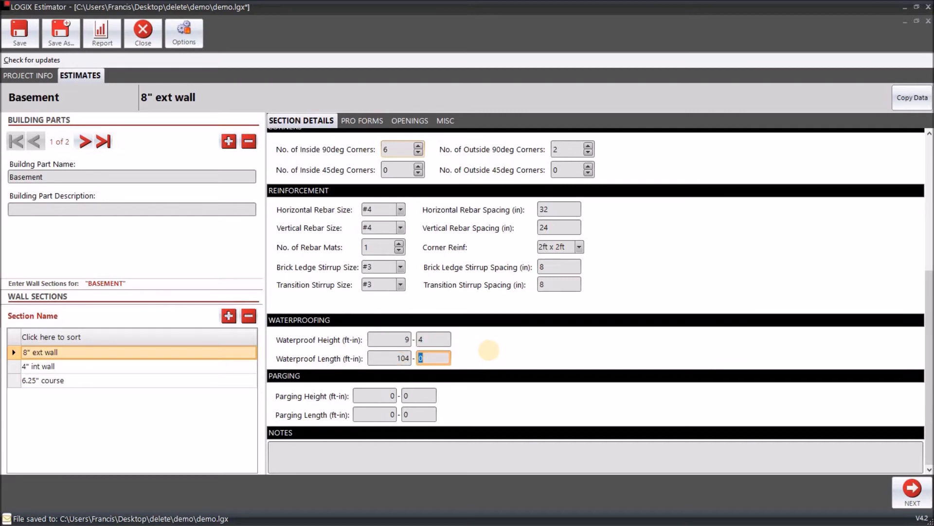
Step: Set the parging height to 0 ft 6 in and the parging length to 104 ft for the 8" ext wall
key("Tab")
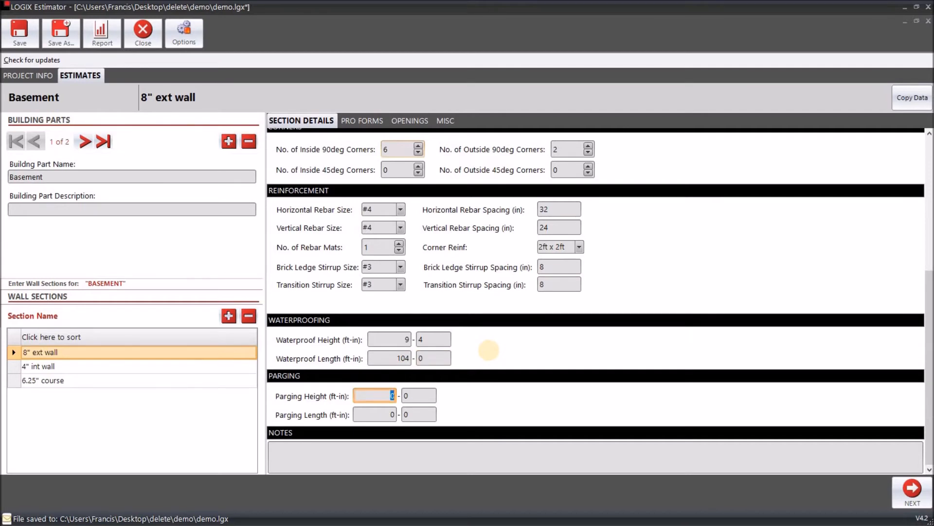
key("Tab")
type("6")
key("Tab")
type("104")
key("Tab")
key("Tab")
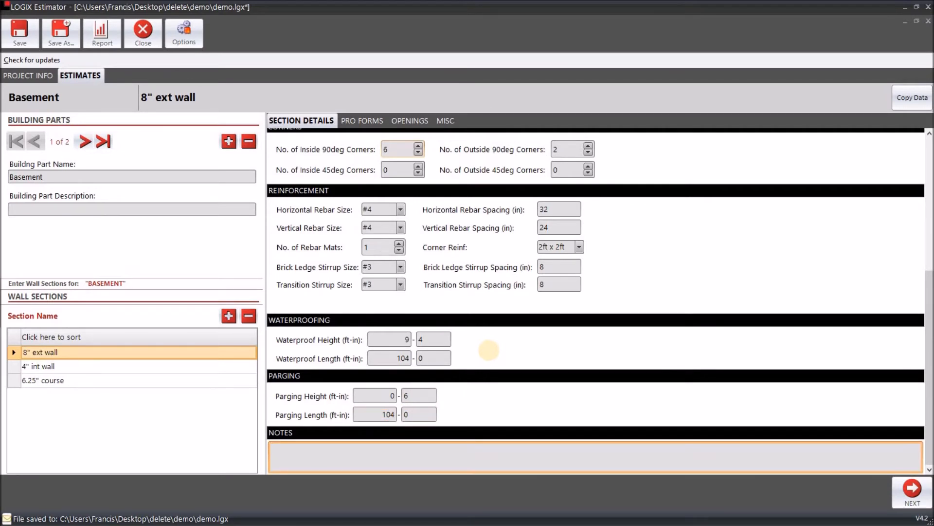
Step: Enter the section note "this is 8" ext wall" and save the project
type("this is 8\" ext wall")
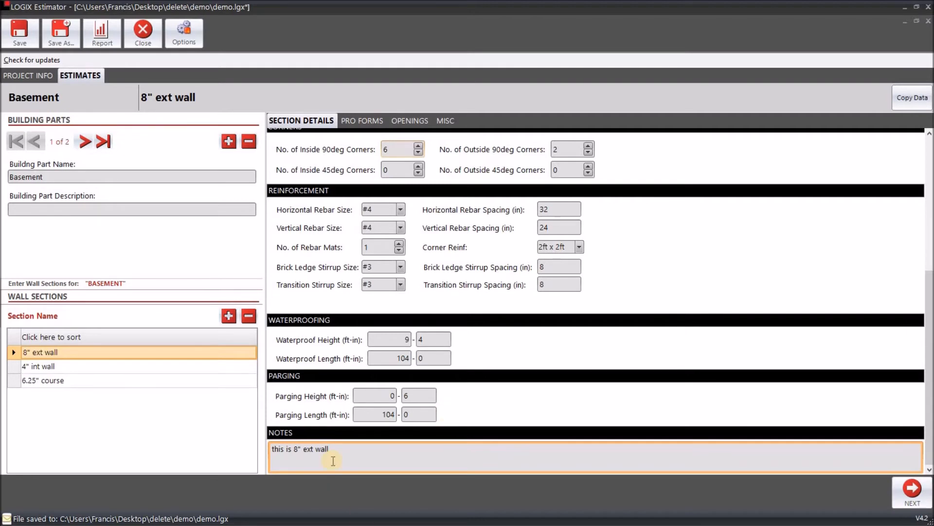
left_click(604, 402)
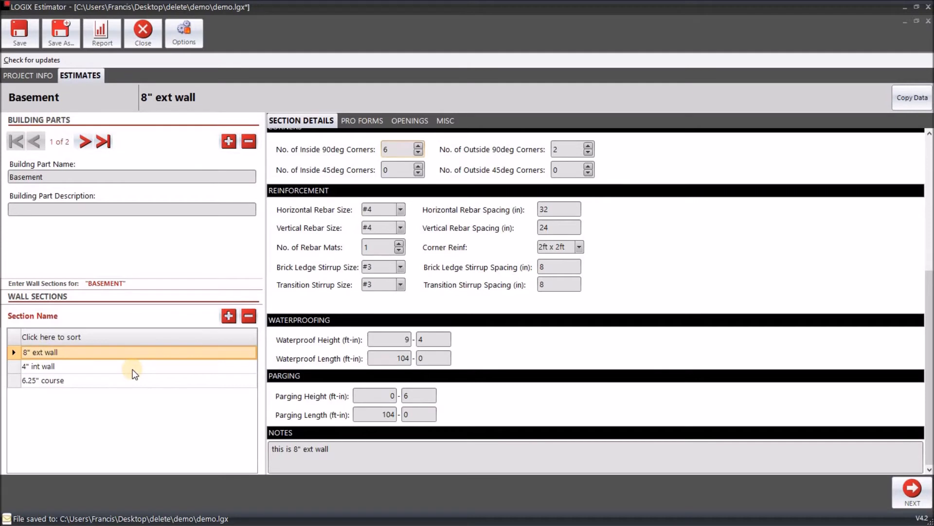
left_click(33, 46)
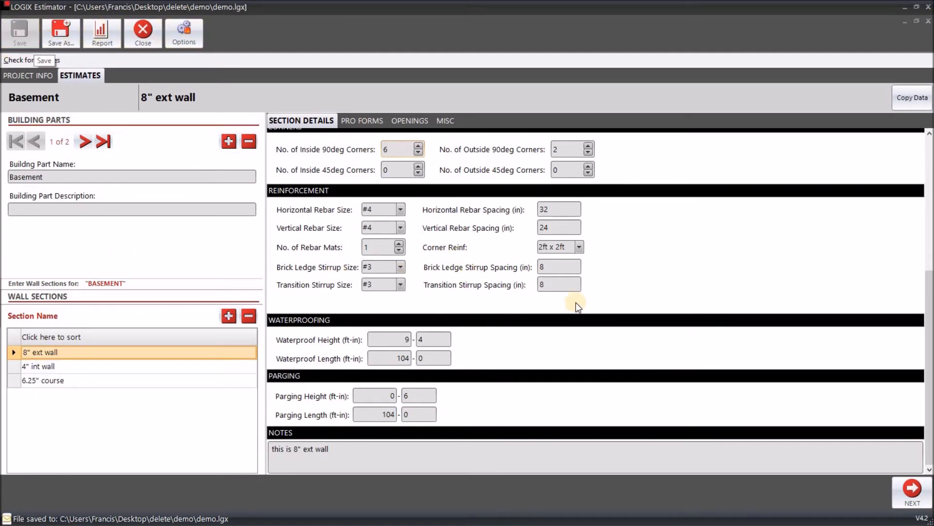
Step: Switch to the FF.pdf drawing in Adobe Acrobat and examine the brick ledge on the 8" basement wall section
scroll(550, 173, "up", 2)
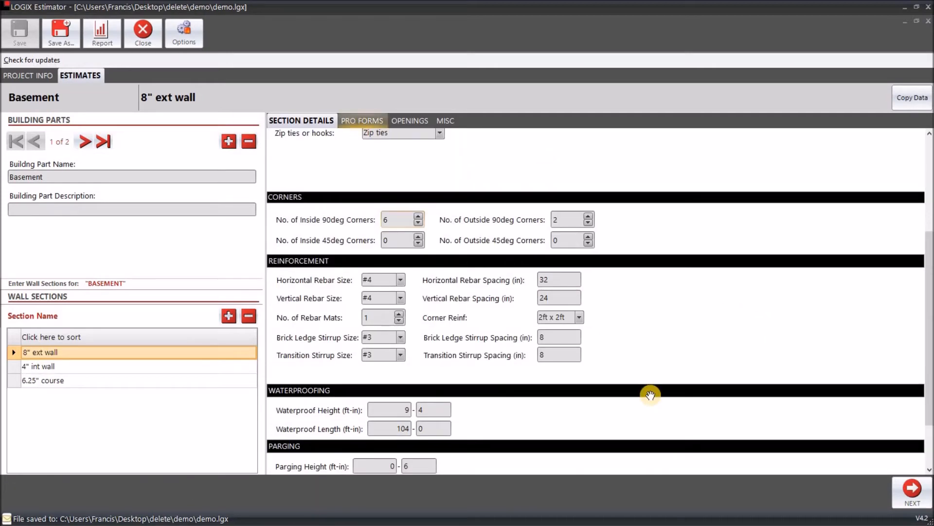
key("alt+Tab")
scroll(506, 350, "up", 8)
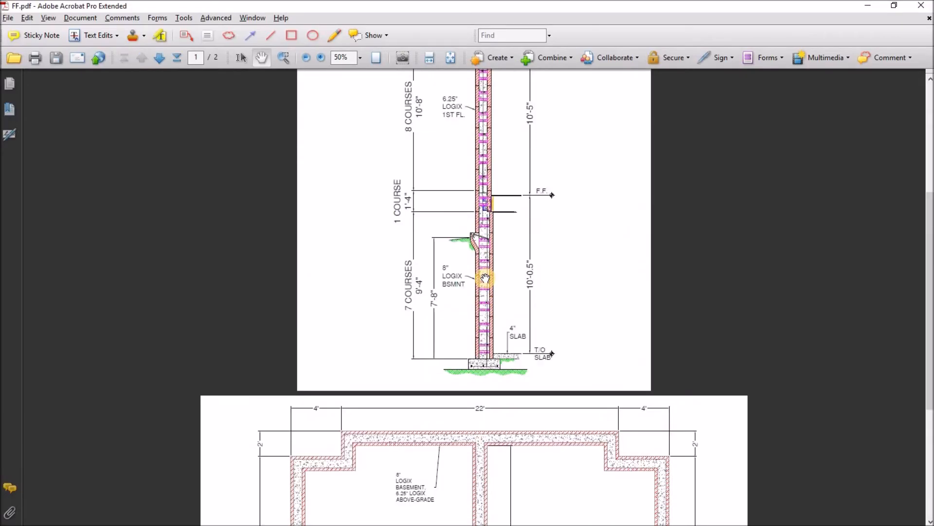
scroll(485, 278, "up", 3)
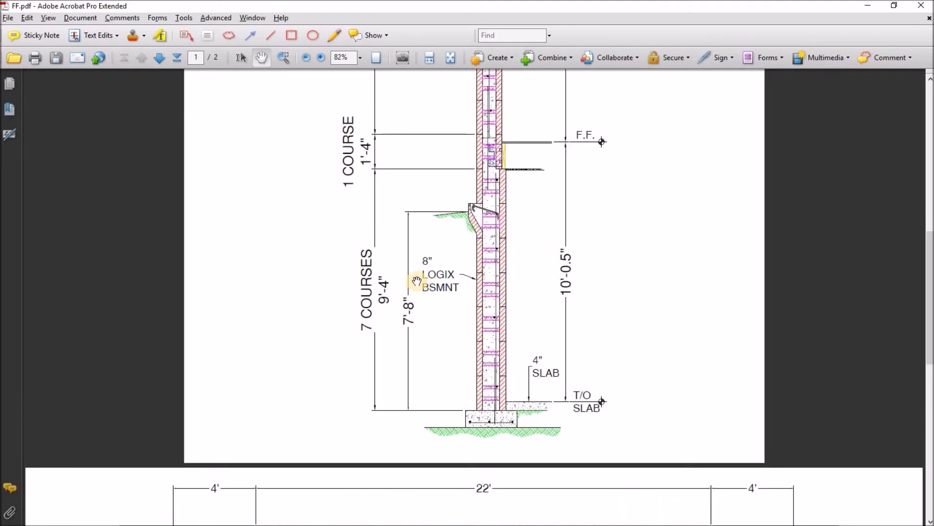
scroll(491, 212, "up", 2)
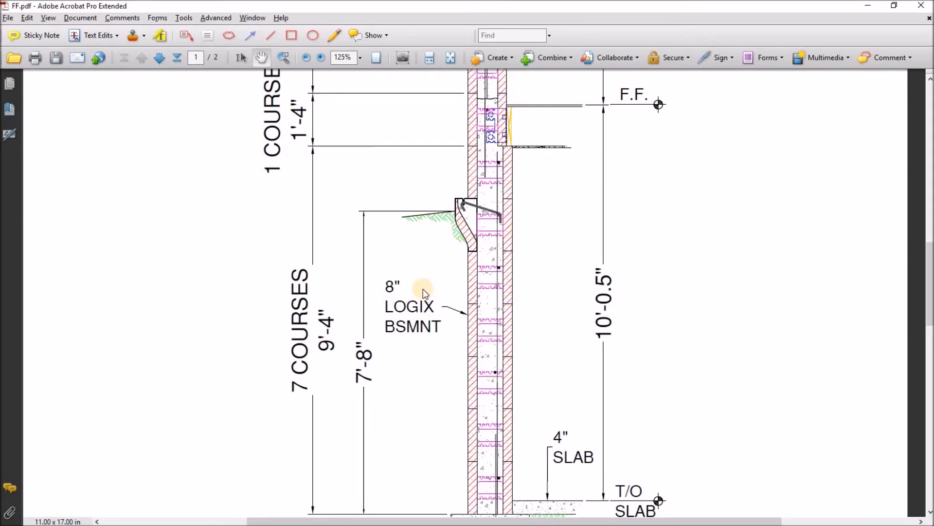
key("alt+Tab")
Step: Add a Pro Forms row to the 8" ext wall with Brick Ledge as the form type
left_click(352, 124)
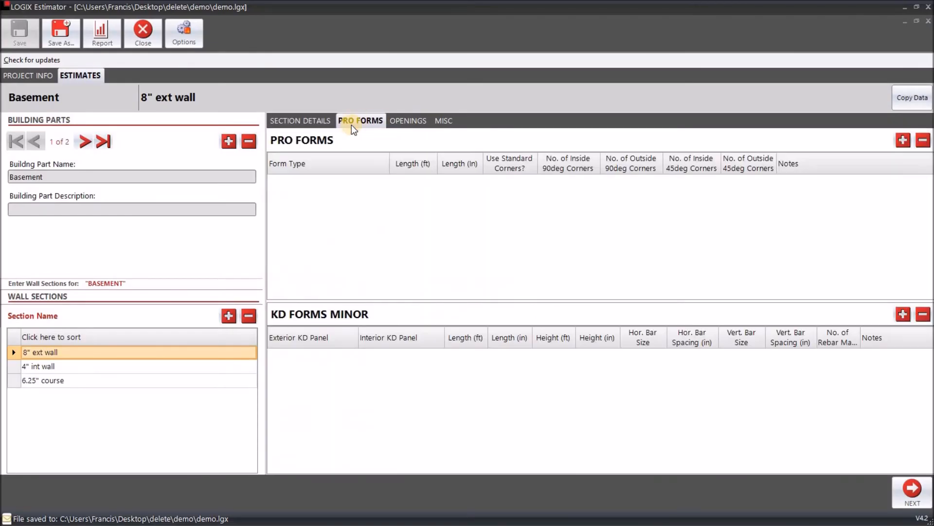
left_click(328, 201)
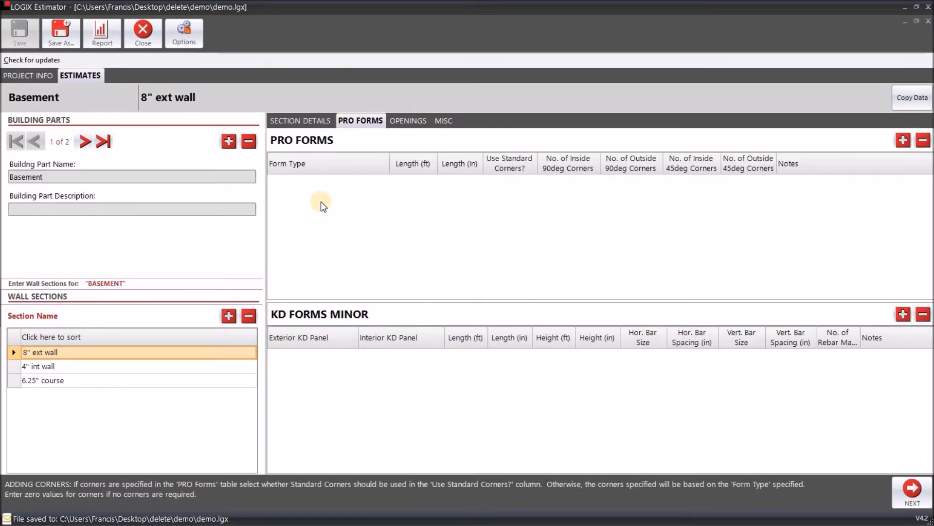
left_click(360, 120)
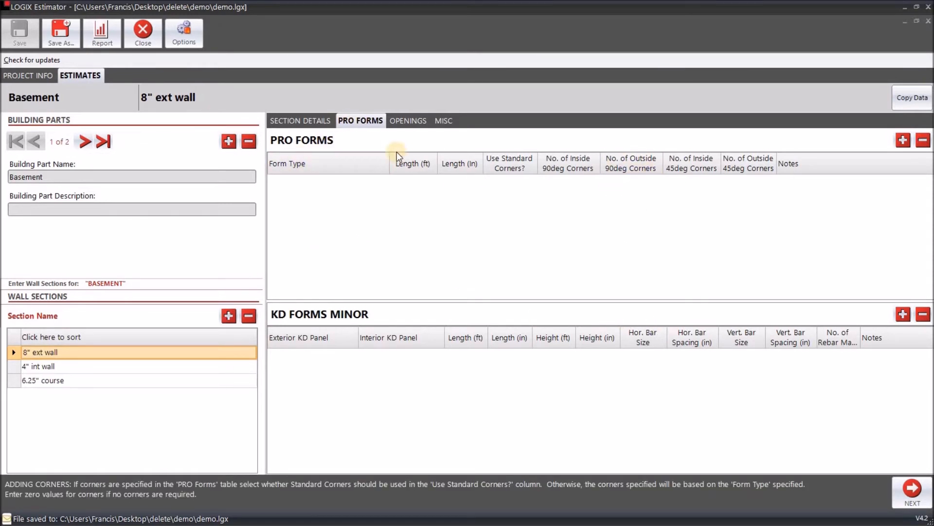
left_click(903, 141)
left_click(381, 185)
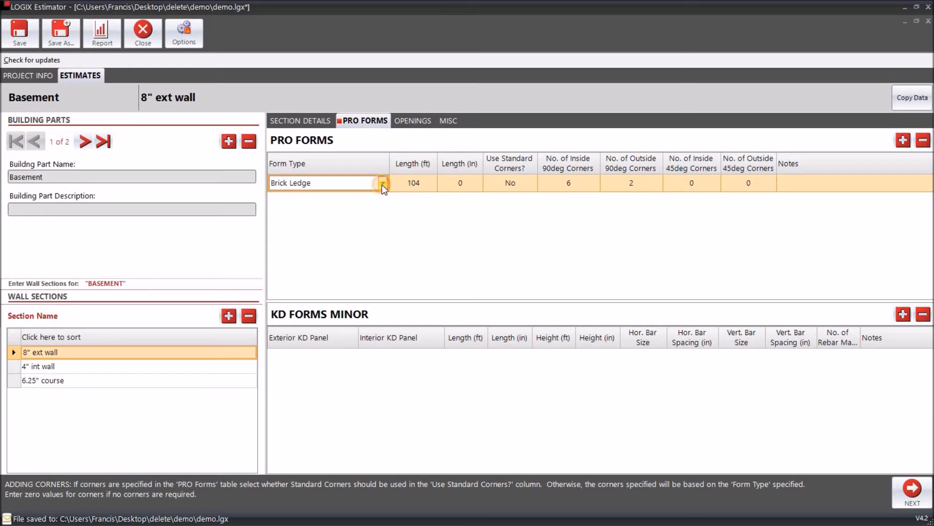
left_click(383, 184)
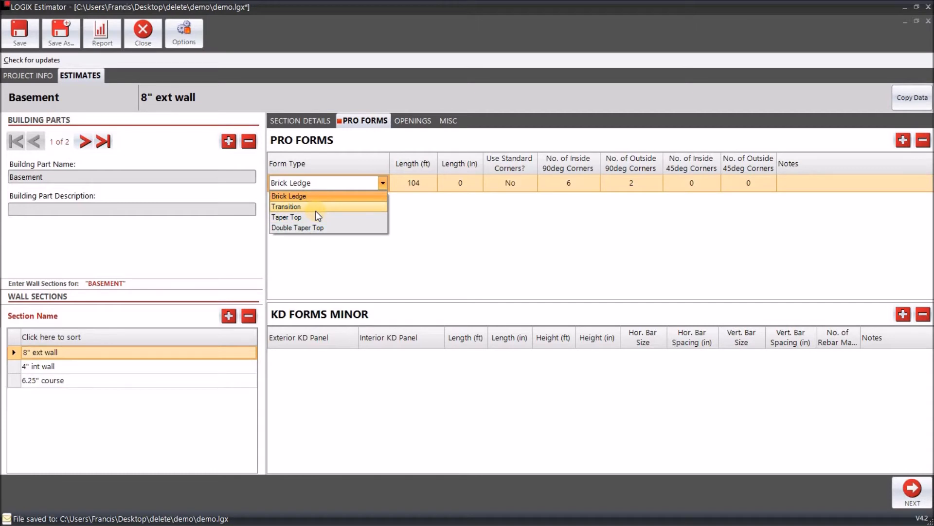
left_click(335, 197)
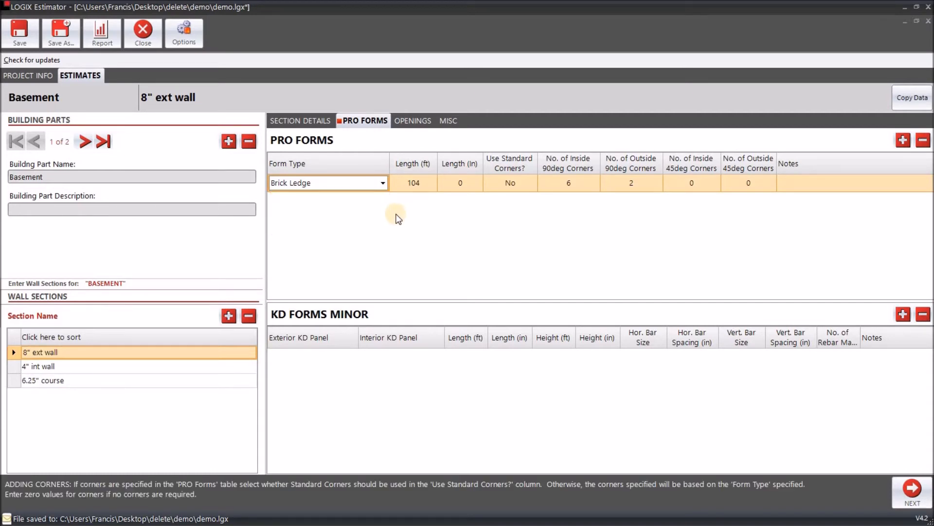
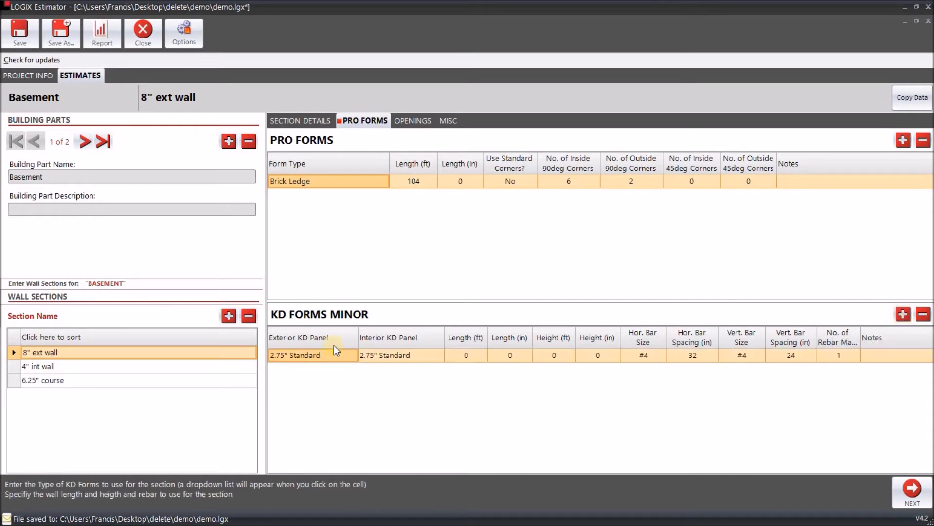
Step: Review the exterior and interior panel options of the KD Forms Minor row, and delete that row
left_click(314, 358)
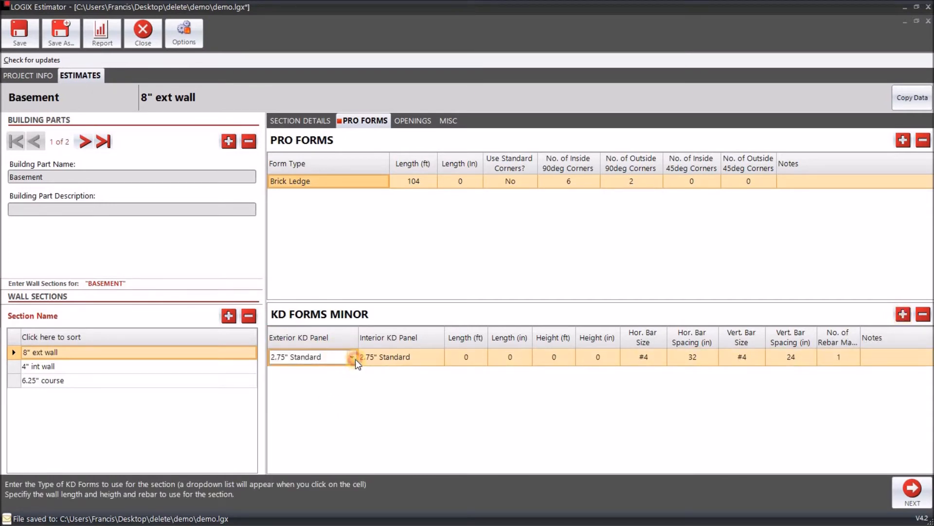
left_click(353, 358)
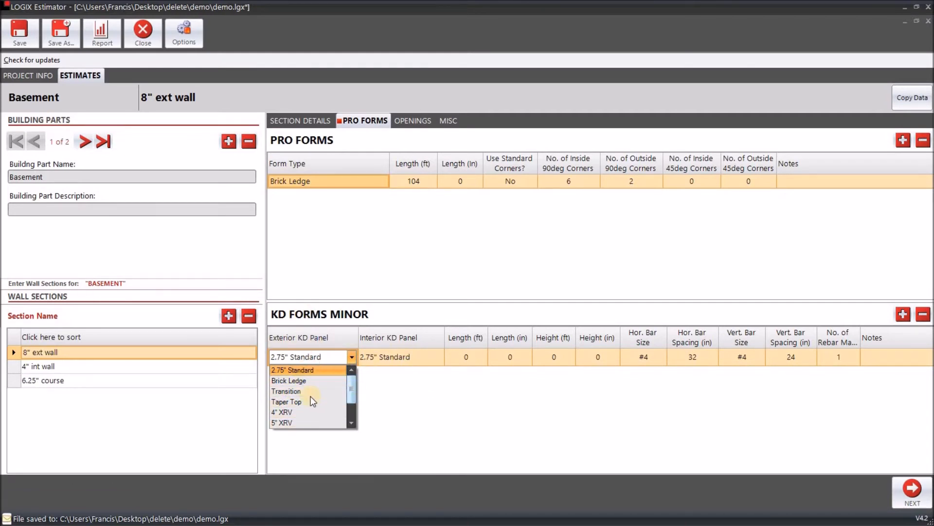
left_click(439, 359)
left_click(439, 359)
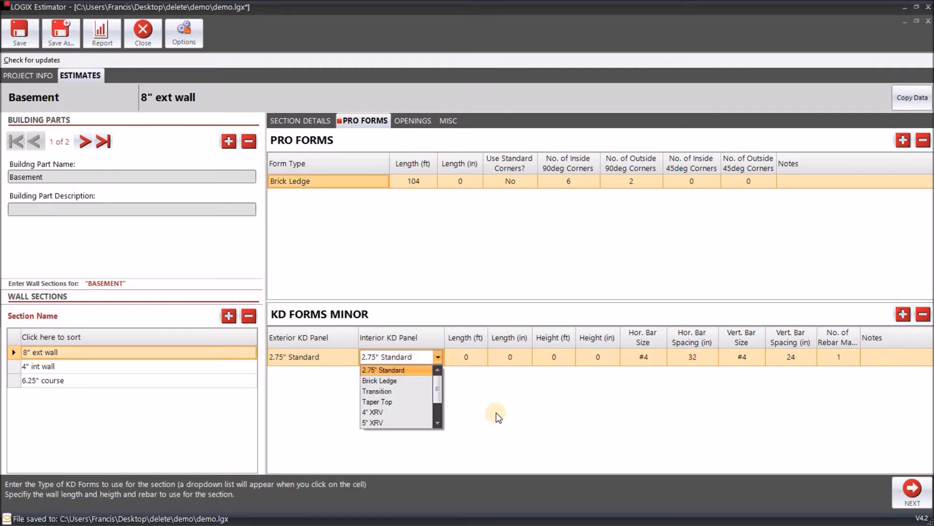
left_click(467, 405)
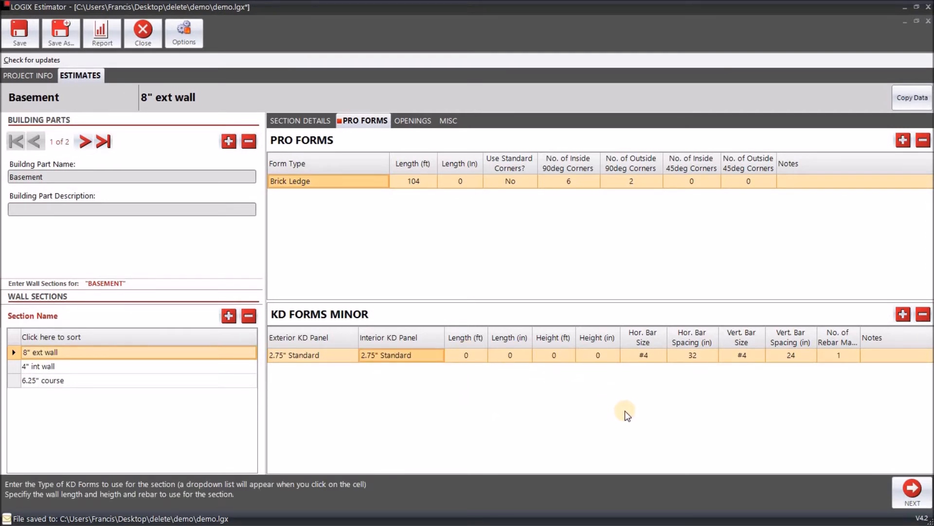
left_click(503, 419)
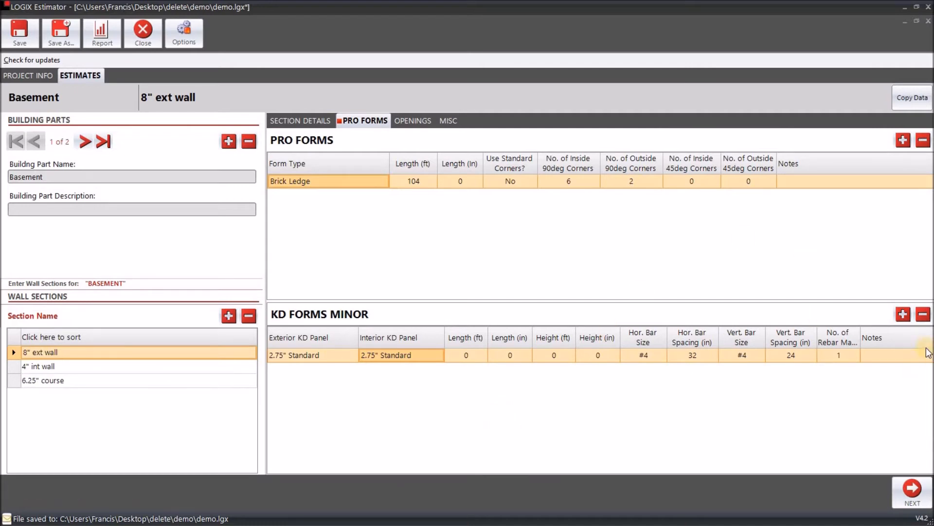
left_click(923, 314)
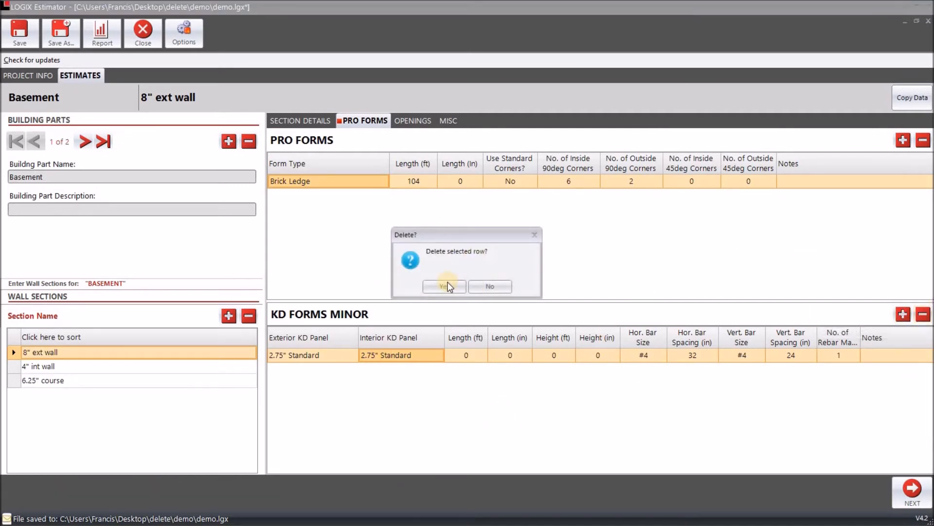
left_click(448, 282)
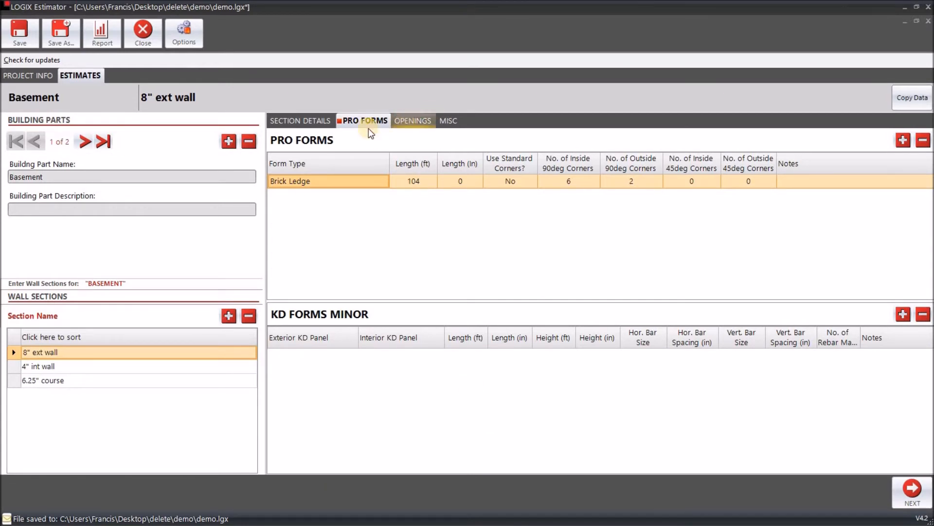
Step: Check the PDF wall section and add a window opening 4 ft wide by 4 ft high to the 8" ext wall
left_click(411, 122)
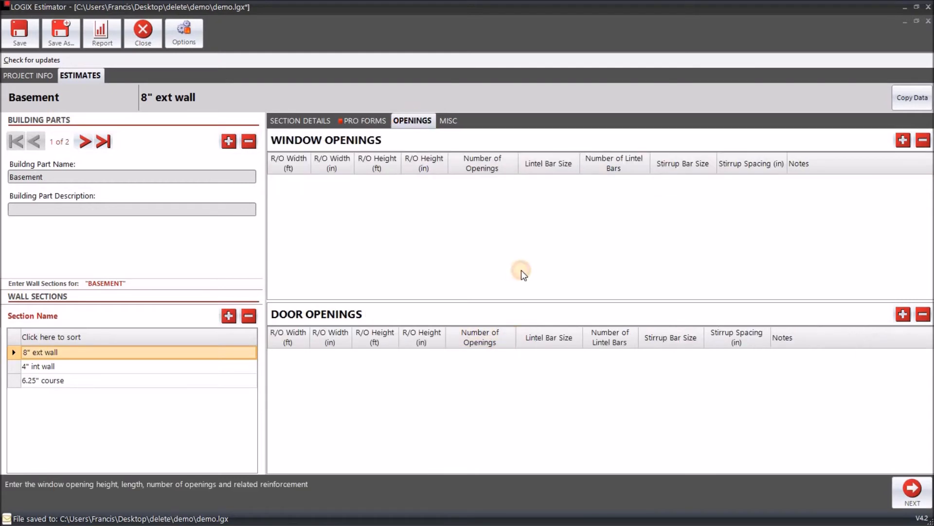
key("alt+Tab")
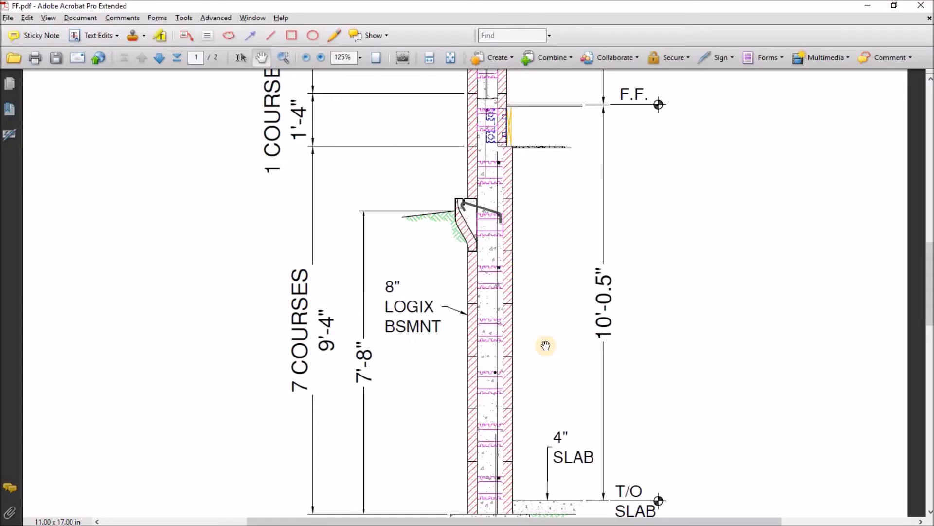
scroll(549, 204, "down", 2)
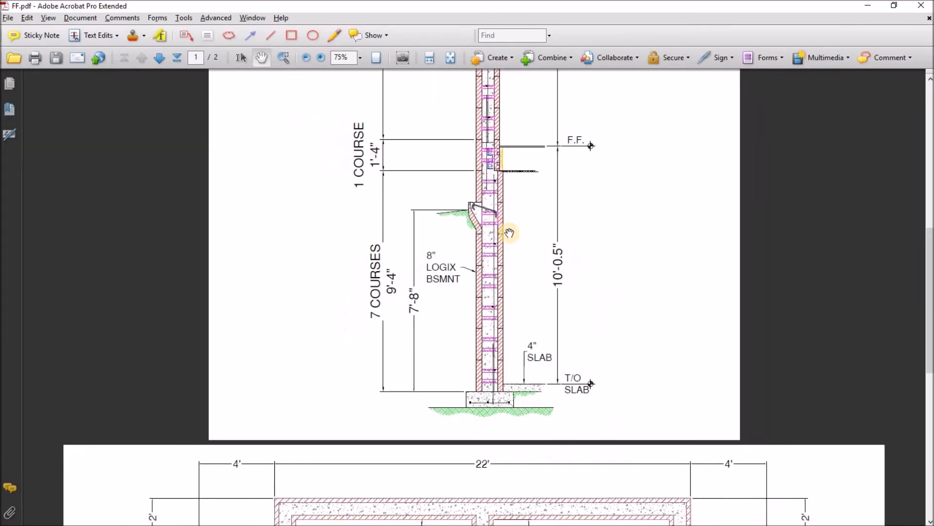
key("alt+Tab")
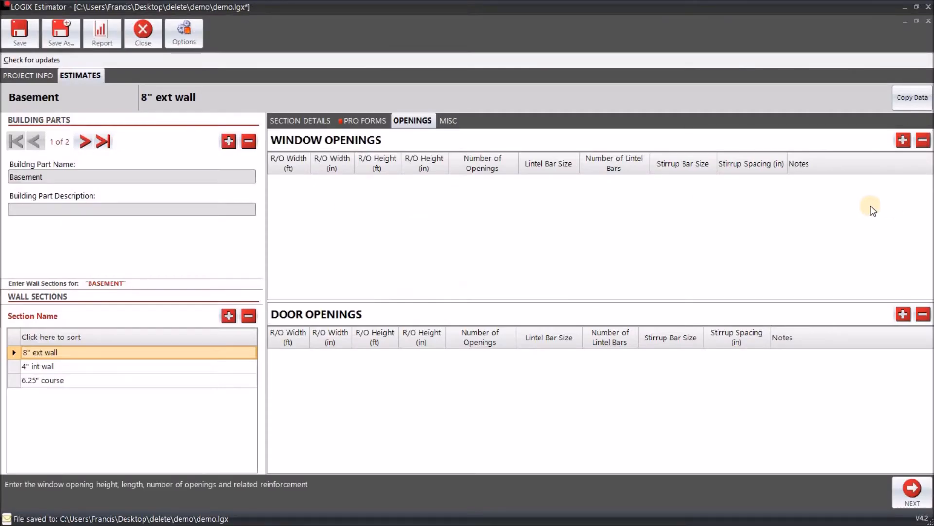
left_click(903, 140)
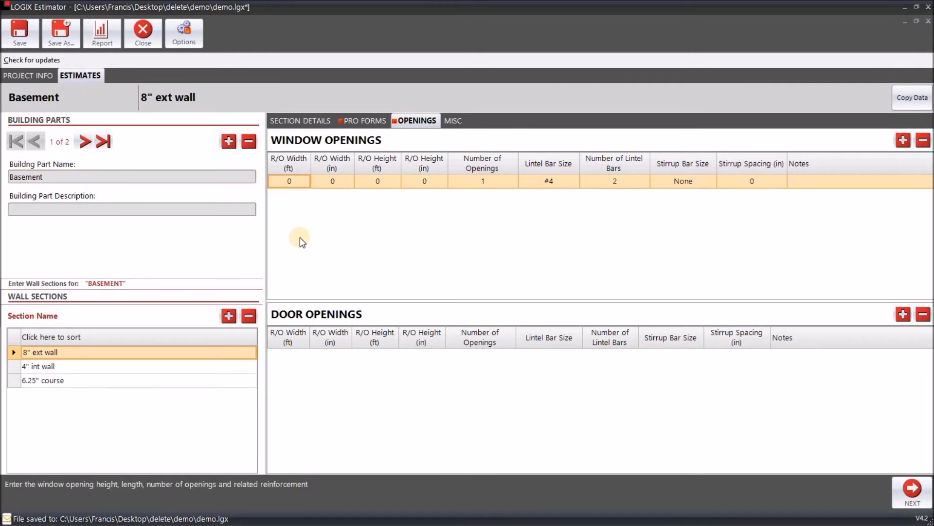
key("Tab")
type("4")
key("Tab")
key("Tab")
type("4")
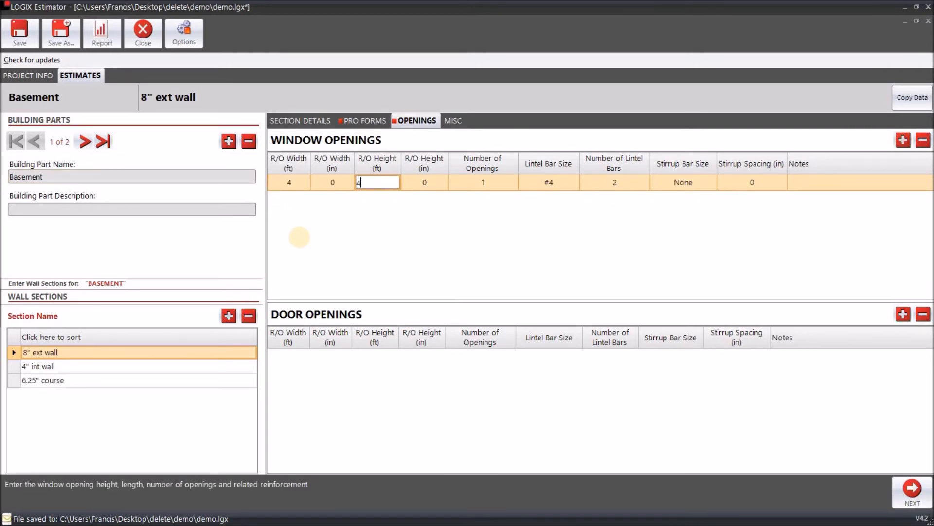
key("Tab")
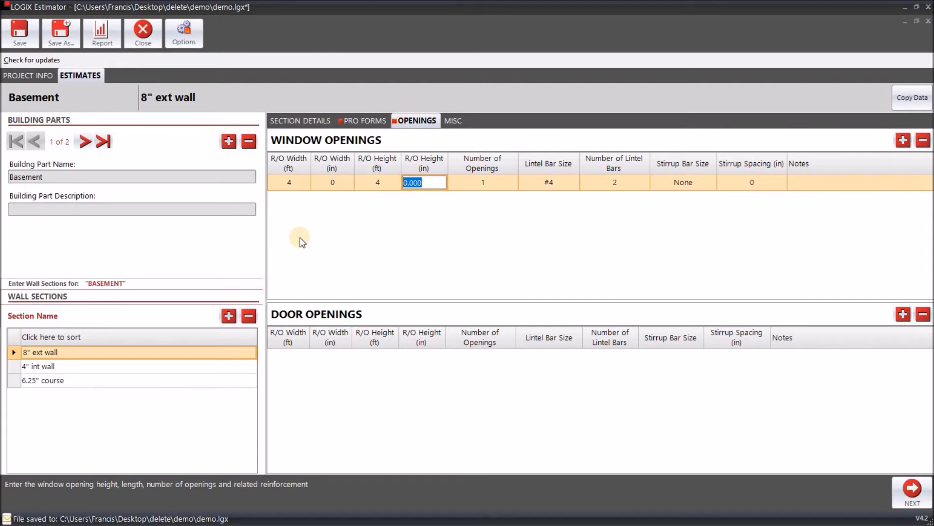
Step: Set the number of window openings to 2 and review the lintel bar size options, keeping #4
key("Tab")
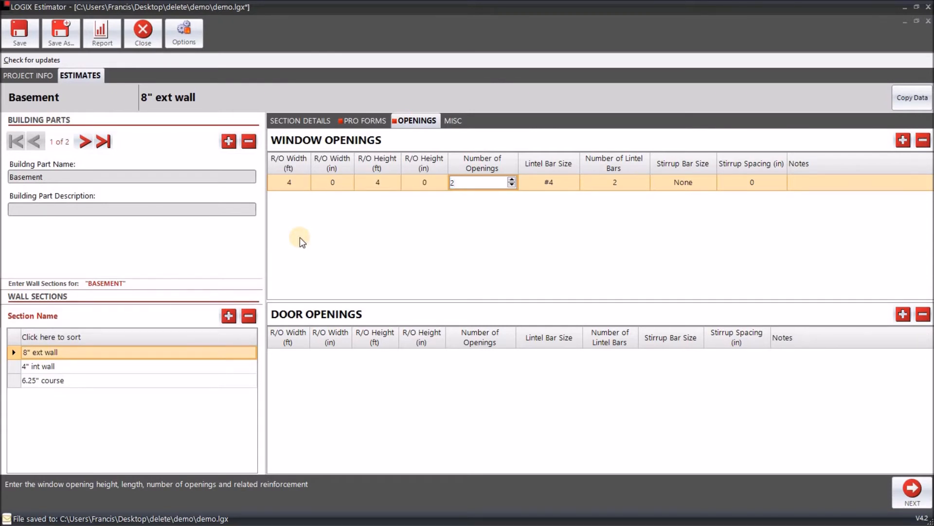
key("Tab")
key("Tab")
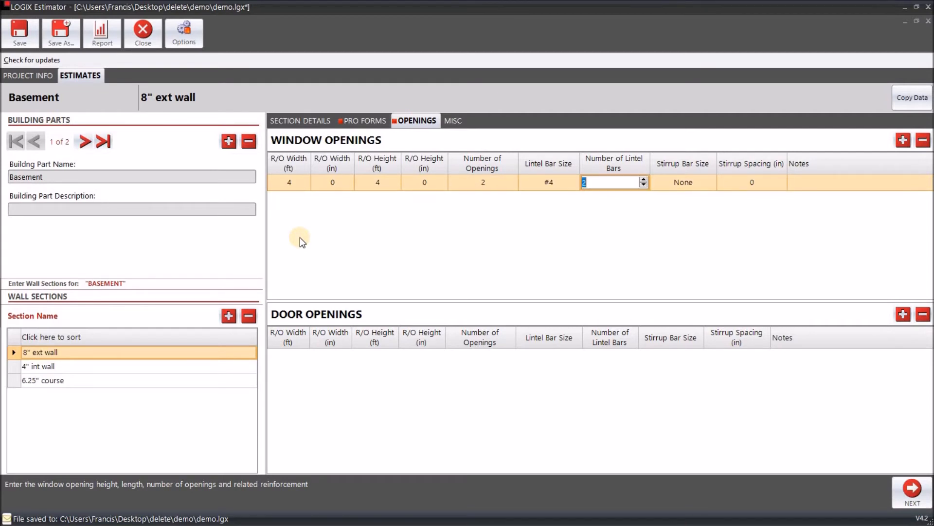
left_click(548, 182)
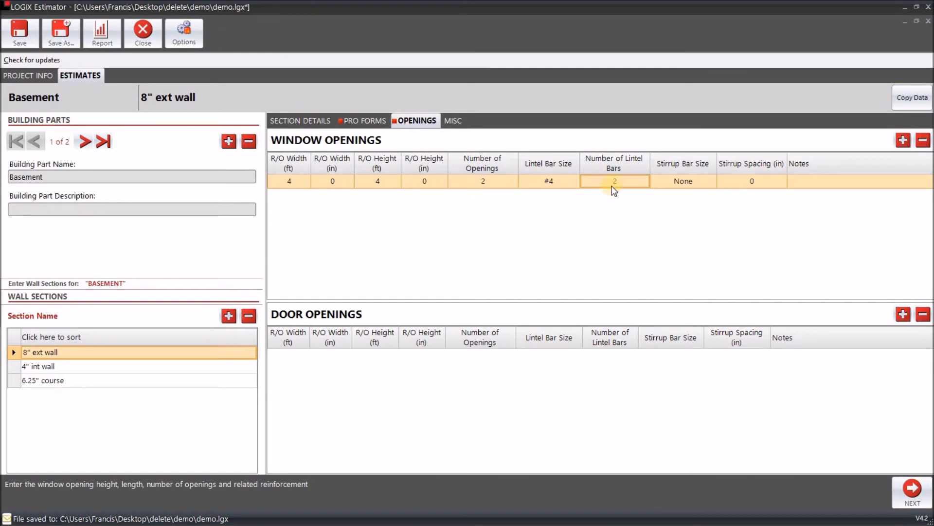
left_click(567, 180)
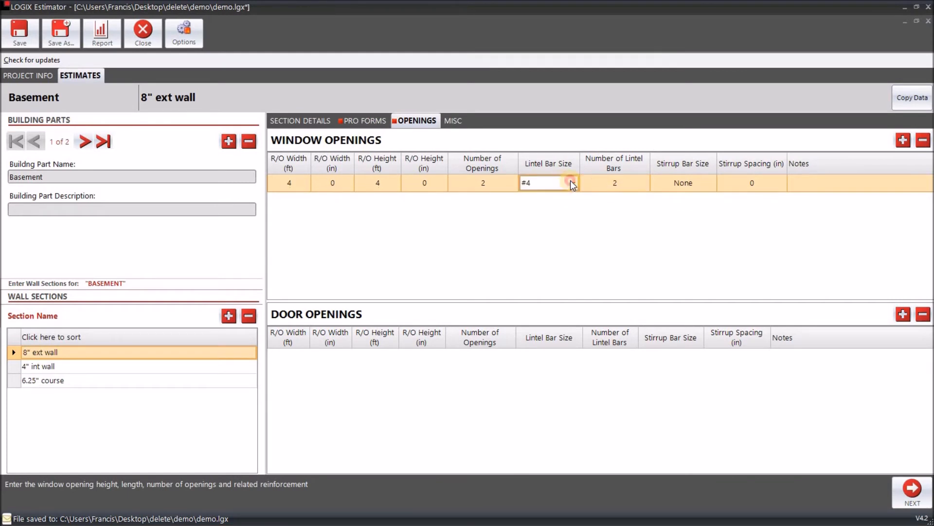
left_click(572, 182)
left_click(624, 188)
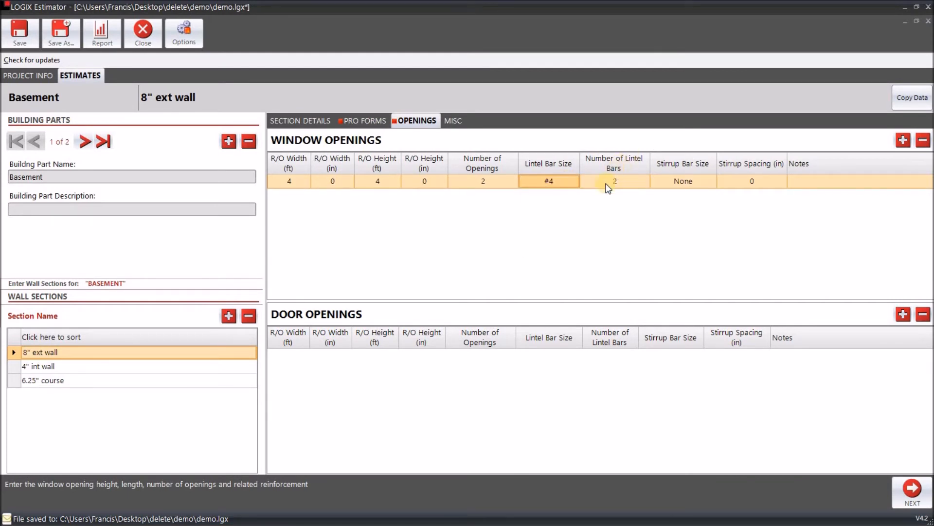
Step: Keep 2 lintel bars for the window opening row and set its stirrup bar size to #3
left_click(640, 184)
left_click(621, 216)
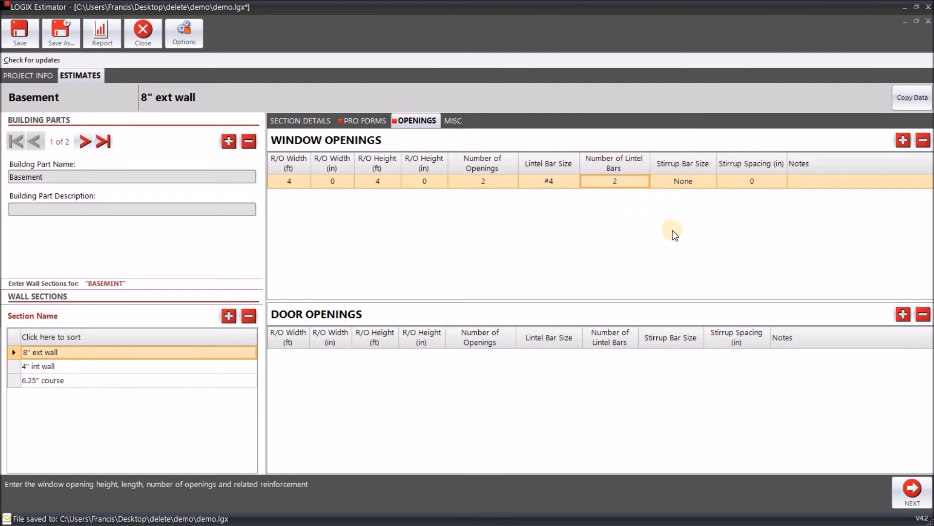
left_click(696, 181)
left_click(710, 184)
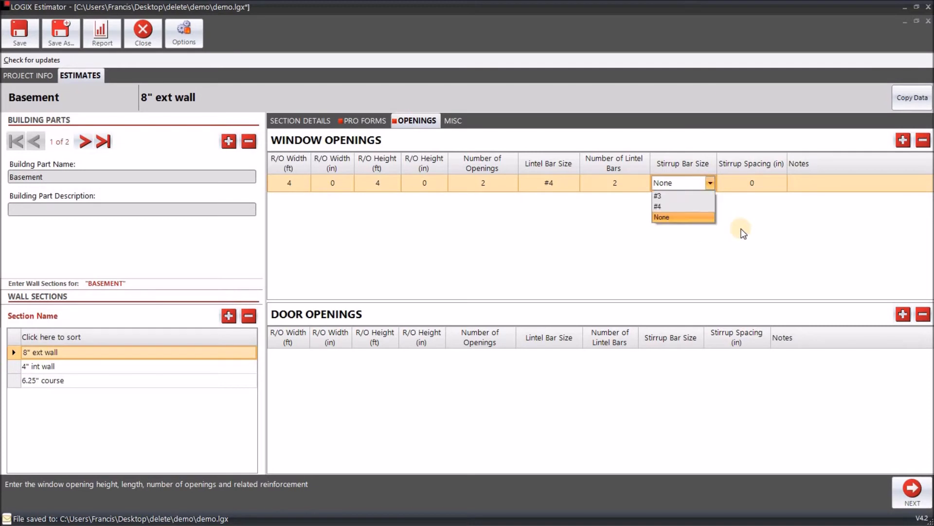
left_click(755, 206)
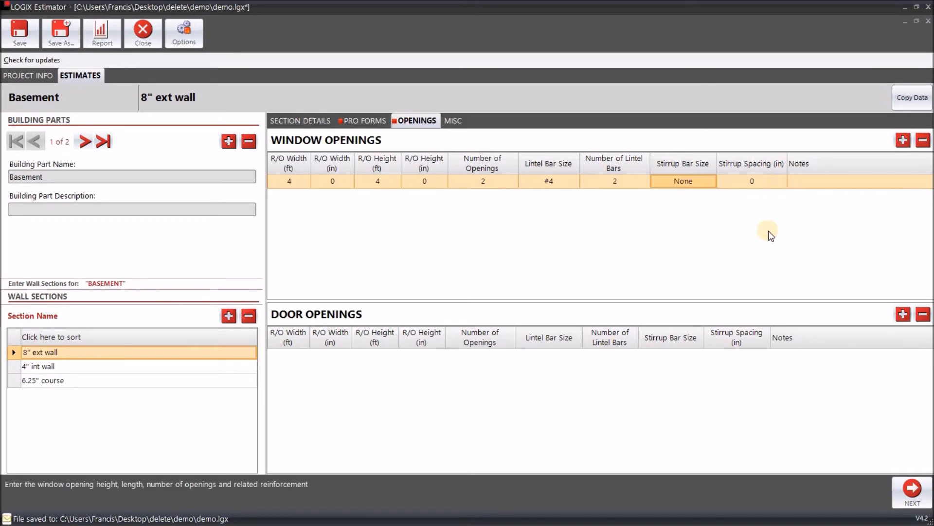
left_click(714, 183)
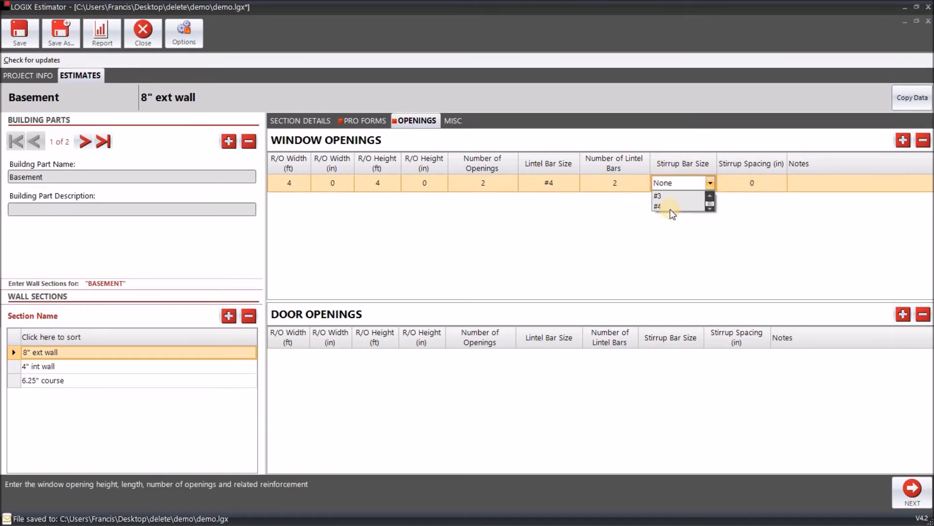
left_click(811, 206)
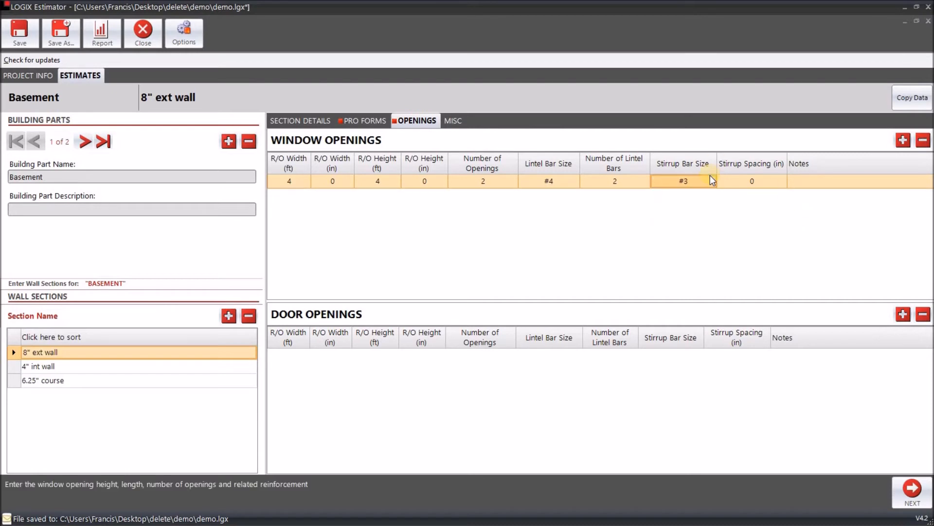
Step: Set the stirrup spacing of the window opening row to 6 in
left_click(779, 186)
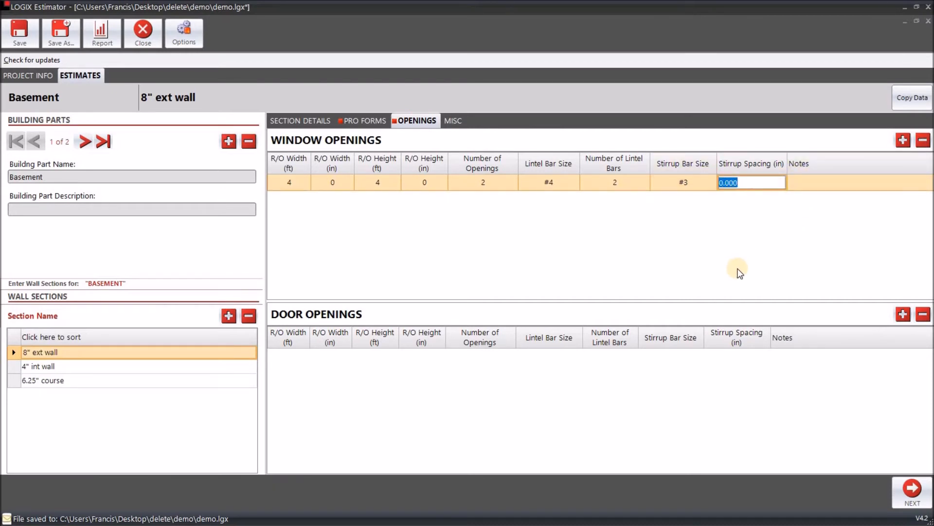
type("6")
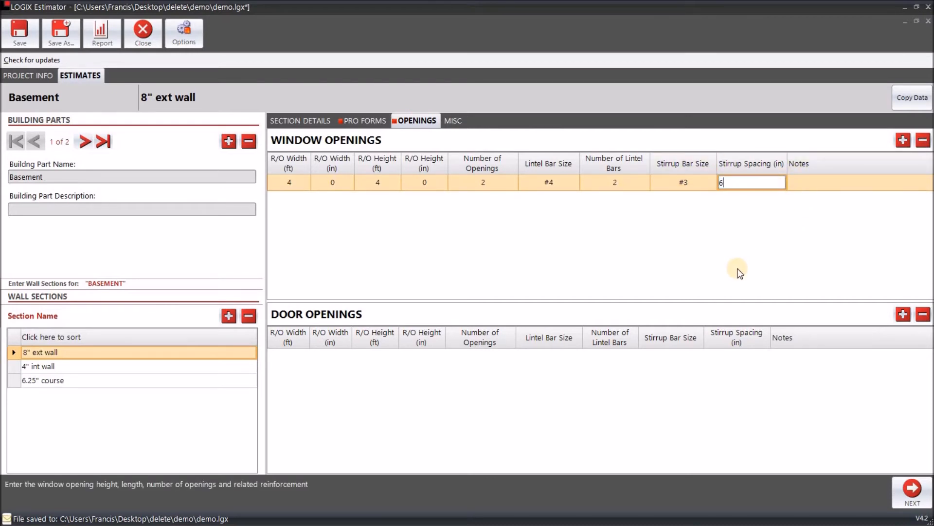
key("Tab")
left_click(737, 267)
Step: Add a door opening to the 8" ext wall with width 332 ft and height 7 ft, keeping 1 opening and #4 lintel bars
left_click(511, 368)
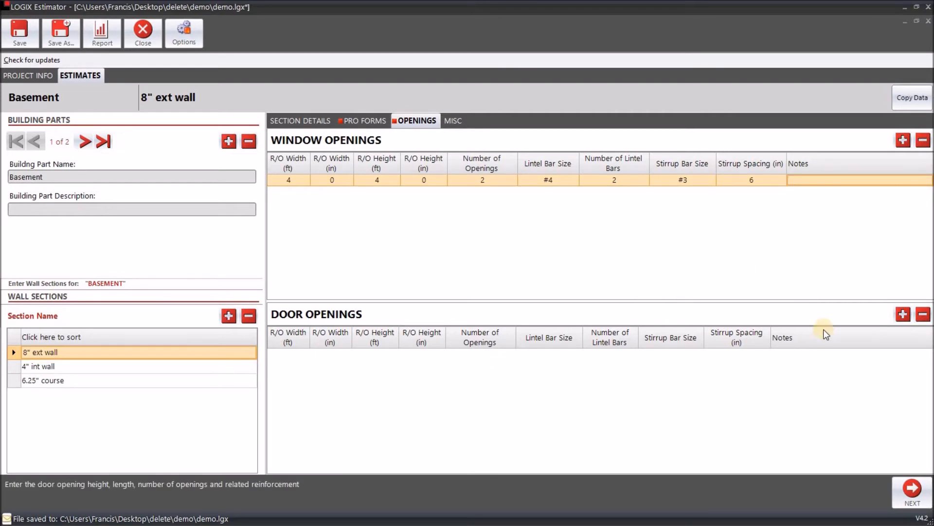
left_click(306, 357)
type("36")
type("32")
key("Tab")
key("Tab")
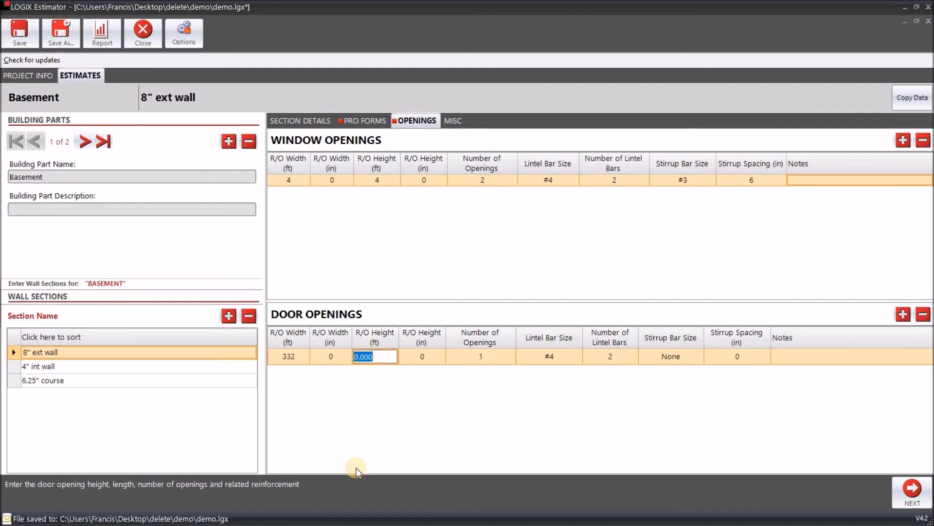
type("7")
key("Tab")
key("Tab")
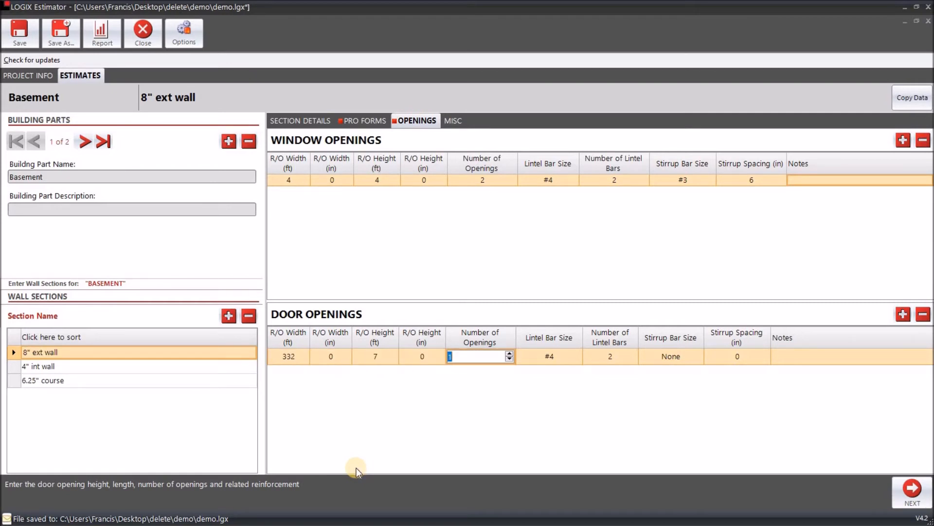
key("Tab")
key("Tab")
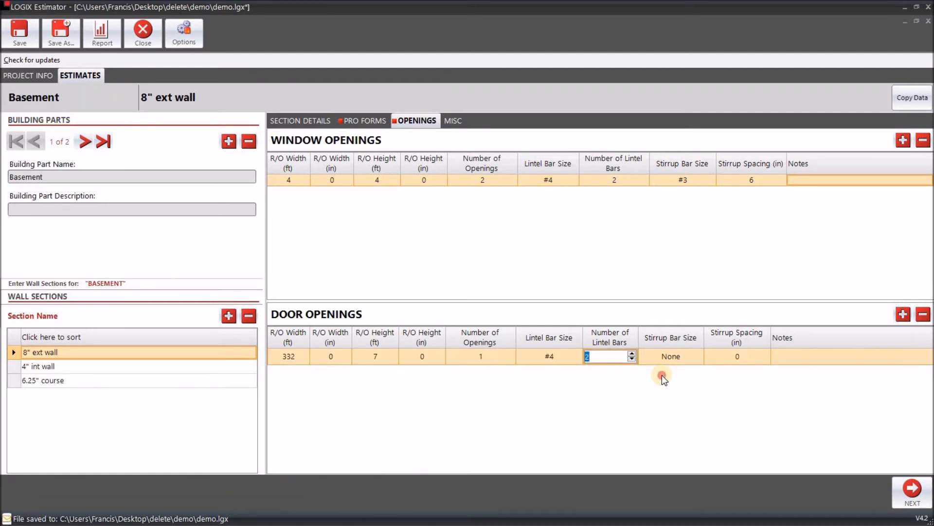
Step: Set the door opening's stirrup bar size to #3 and its stirrup spacing to 6 in
left_click(677, 358)
left_click(698, 356)
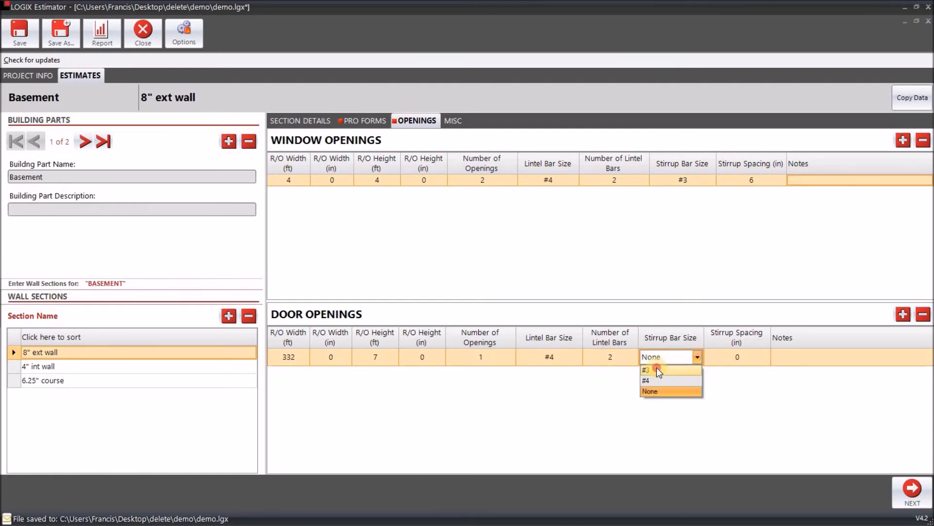
left_click(656, 369)
left_click(763, 343)
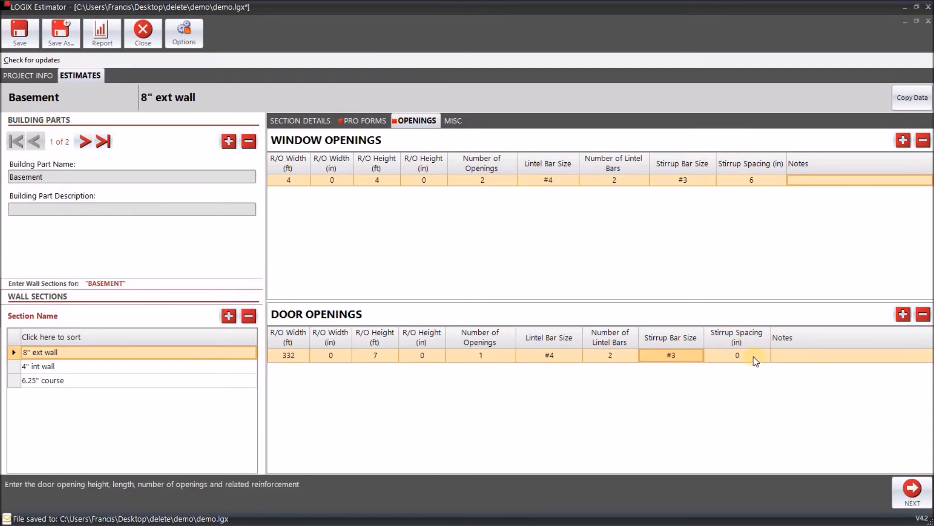
key("Tab")
type("6")
key("Return")
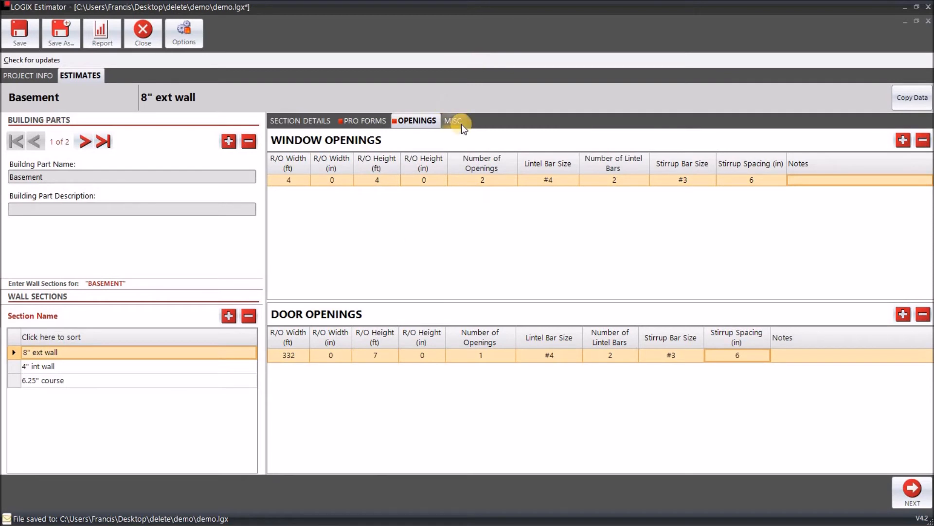
Step: Check the interior wall junctions in the PDF floor plan and add a T-wall row of type 8" to 4" to the 8" ext wall
left_click(449, 121)
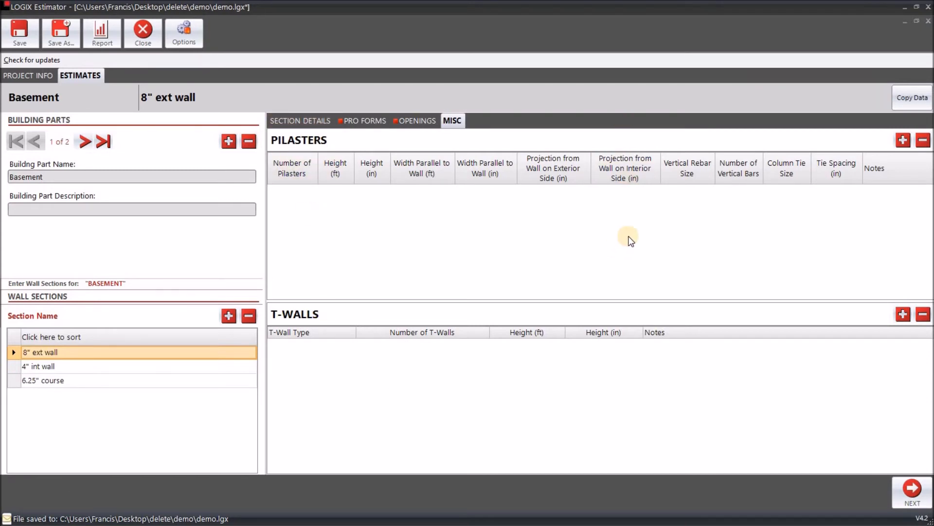
key("alt+Tab")
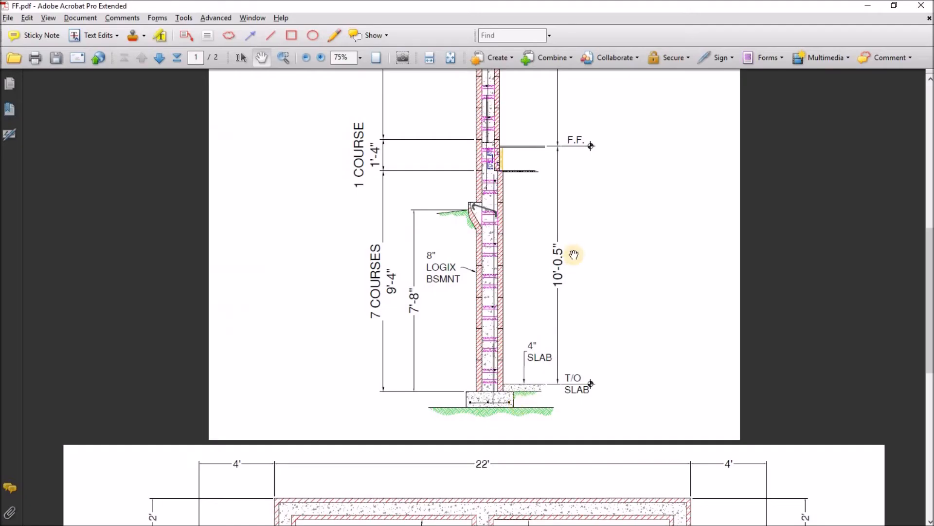
scroll(576, 272, "down", 5)
scroll(575, 272, "down", 3)
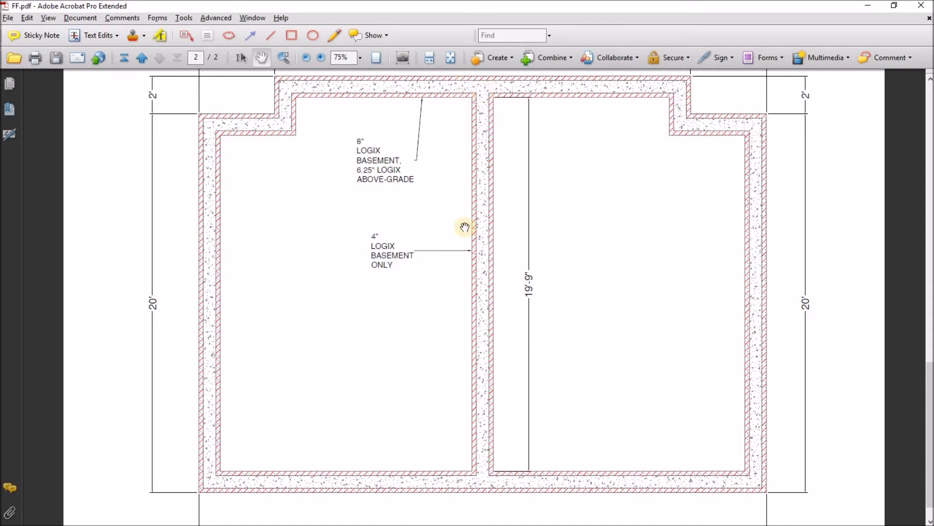
key("alt+Tab")
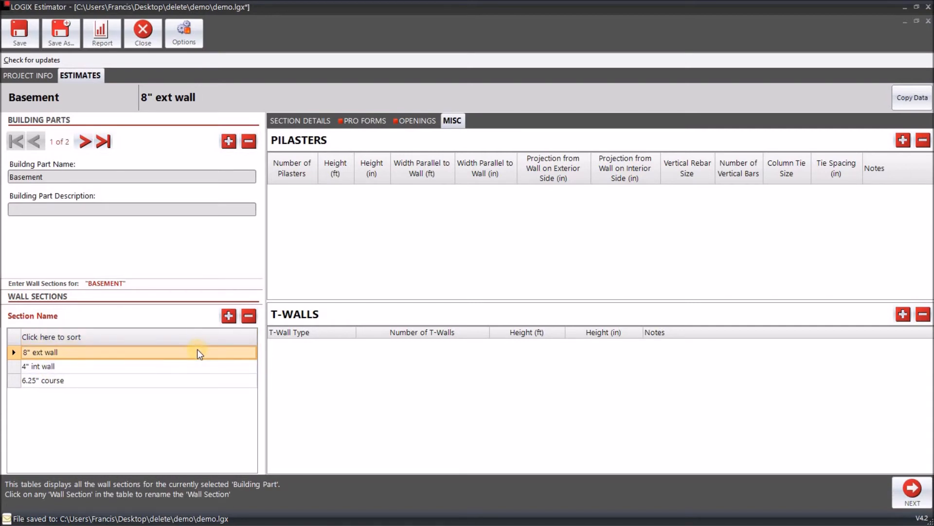
left_click(655, 369)
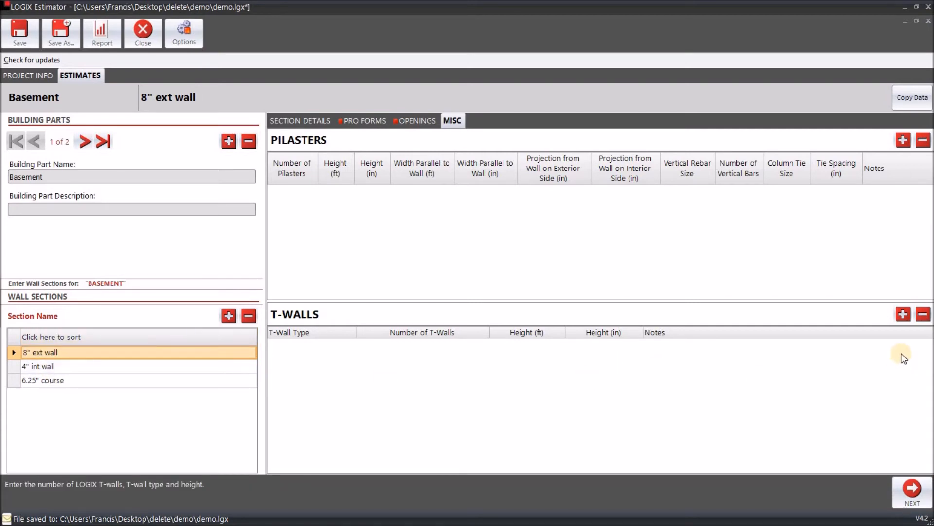
left_click(904, 314)
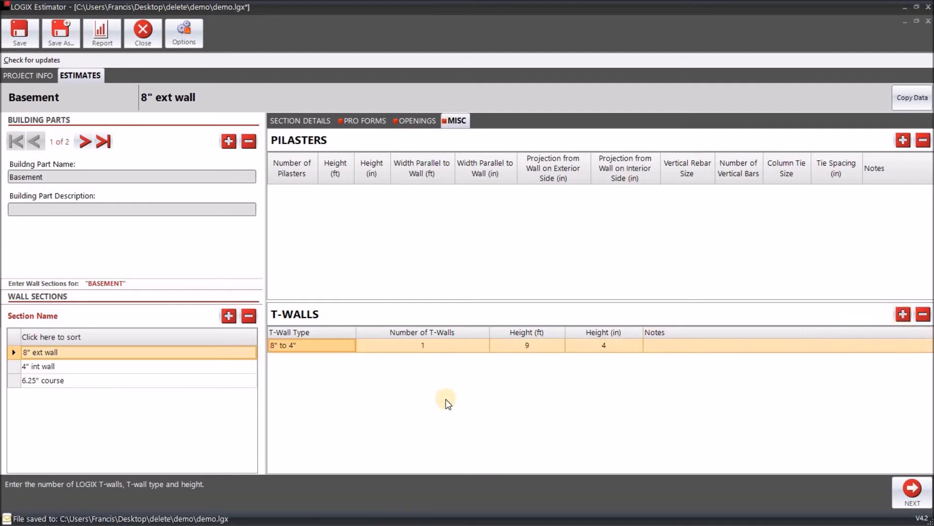
left_click(350, 347)
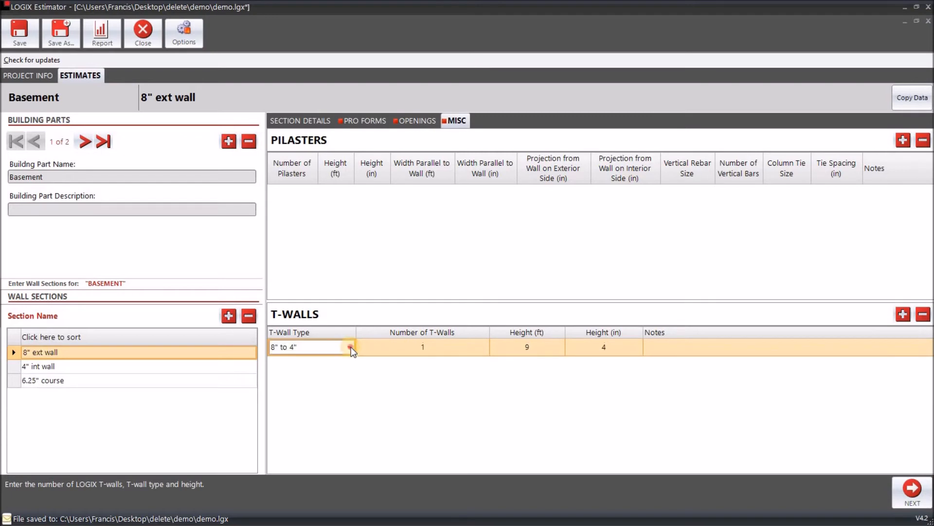
left_click(350, 347)
left_click(284, 392)
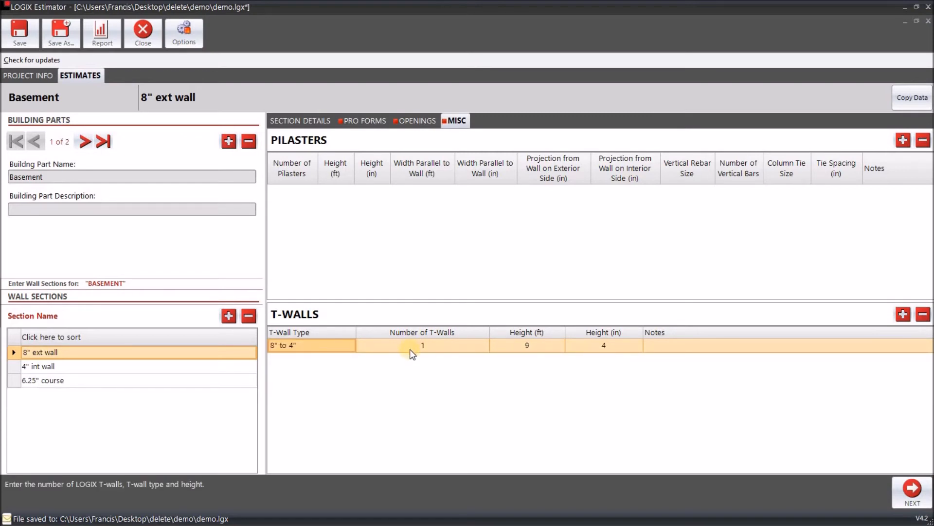
Step: Recheck the junctions in the PDF floor plan, set the number of T-walls to 2, and save the estimate
key("alt+Tab")
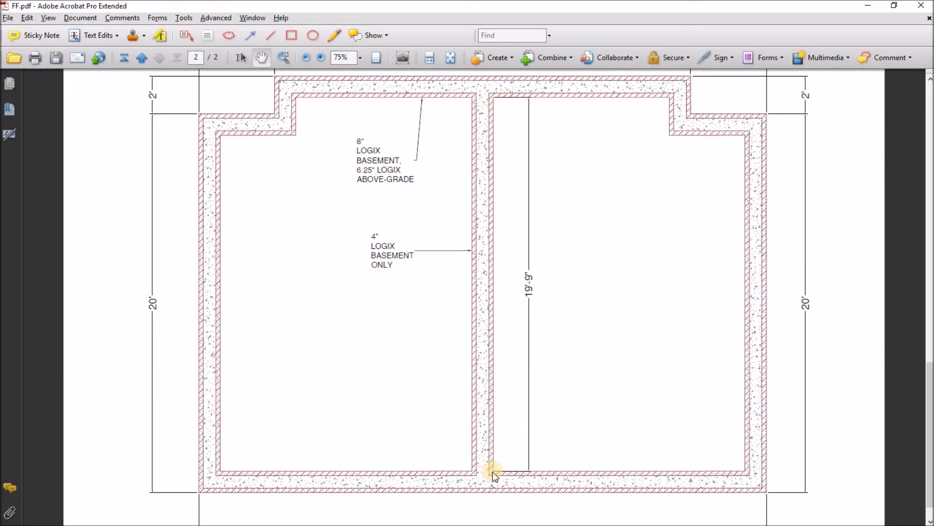
key("alt+Tab")
left_click(487, 348)
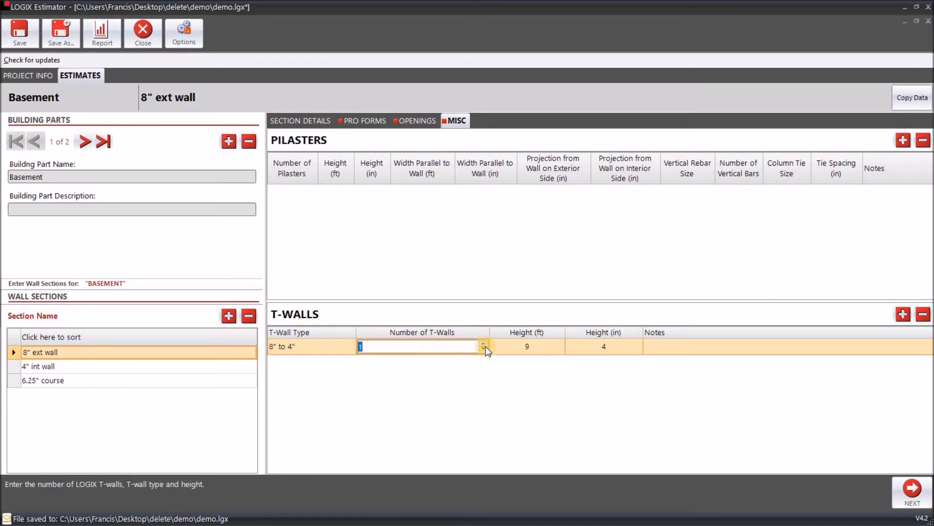
left_click(485, 344)
left_click(493, 399)
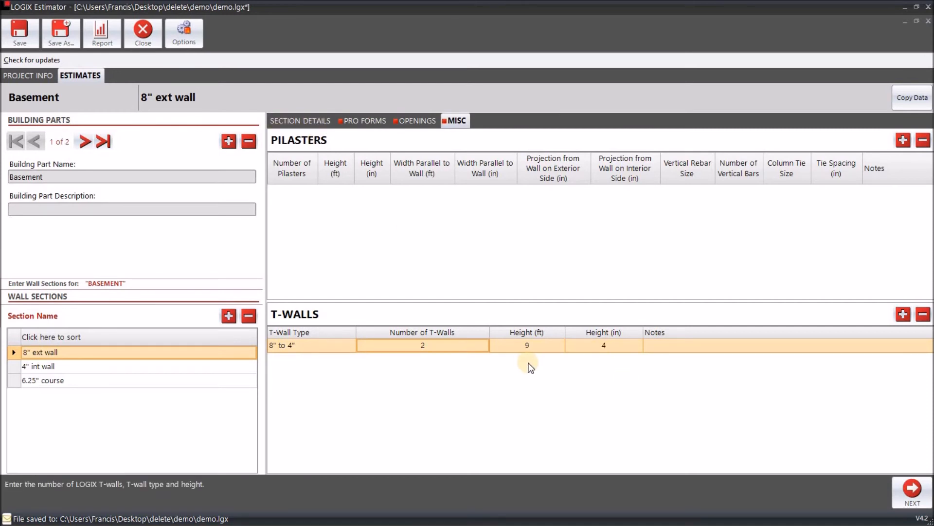
left_click(18, 38)
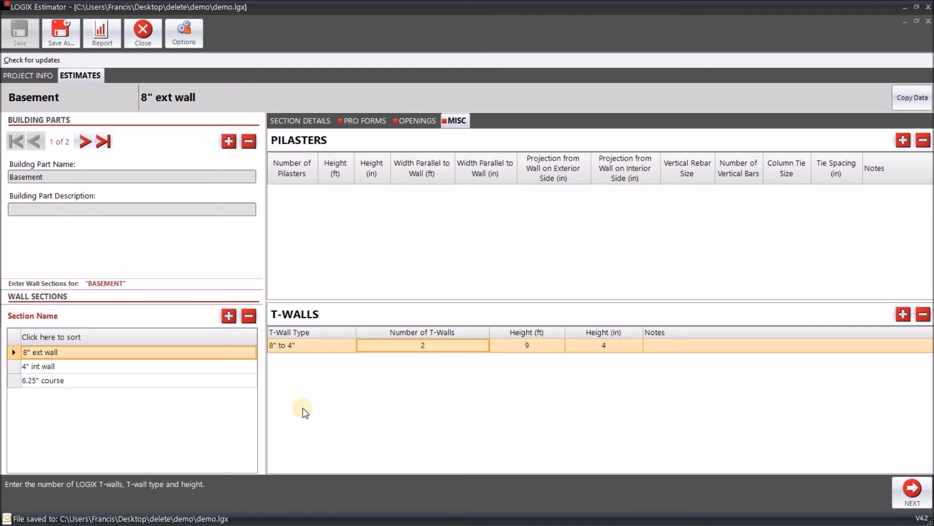
Step: Set the wall type of the 4" int wall section to Below-grade and review its rebar settings
left_click(81, 368)
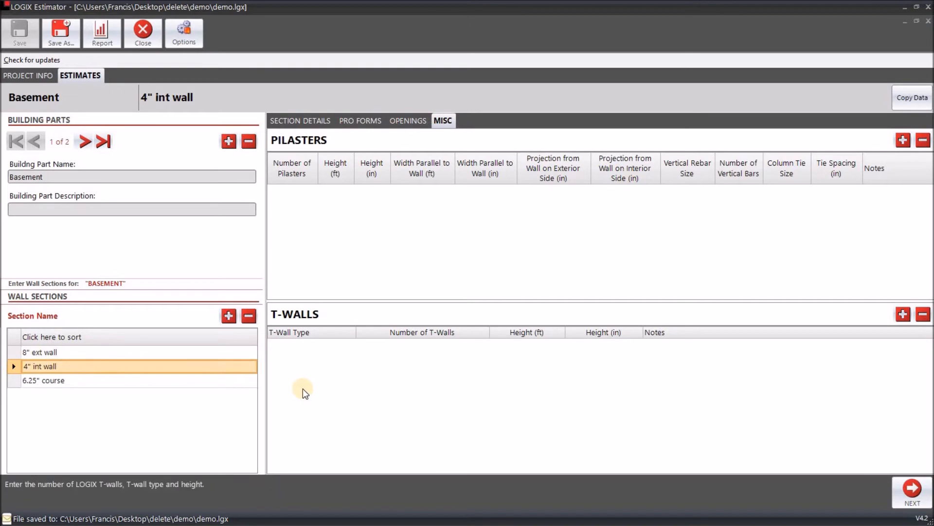
left_click(329, 121)
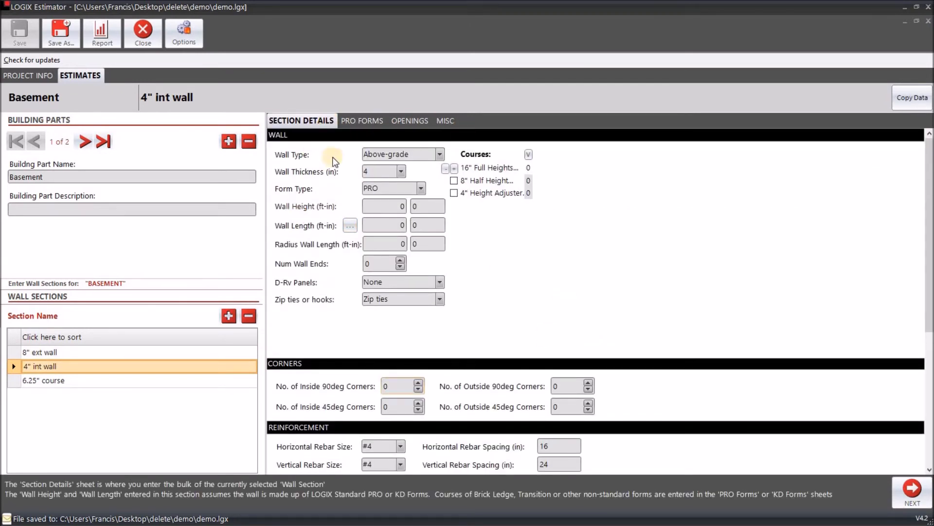
left_click(439, 155)
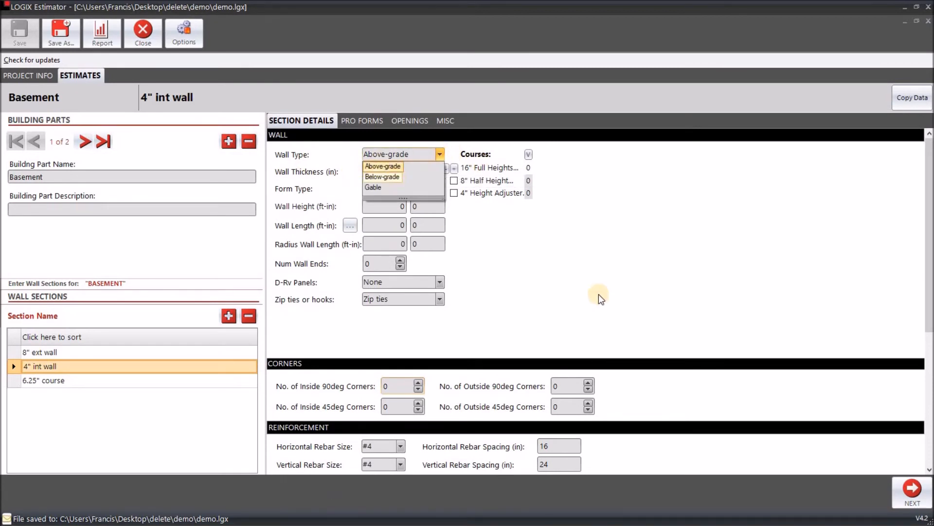
left_click(462, 153)
left_click(442, 153)
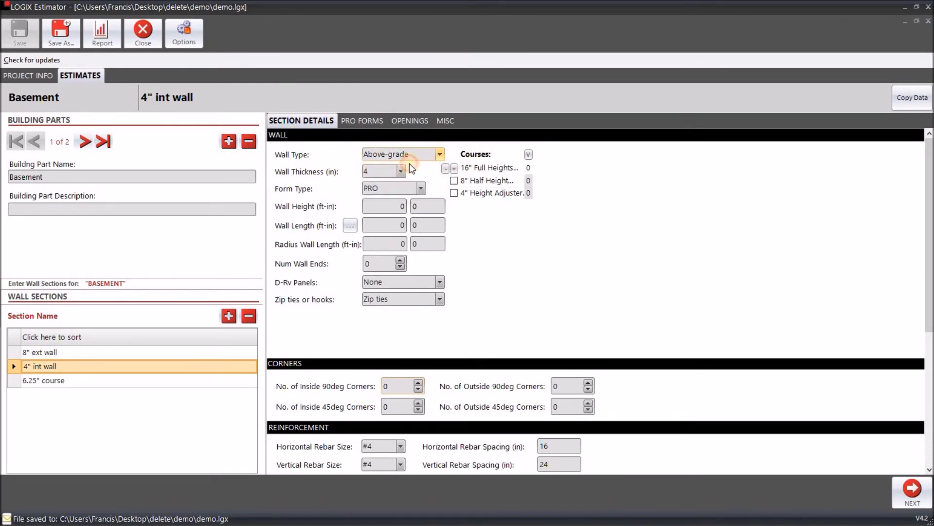
left_click(391, 177)
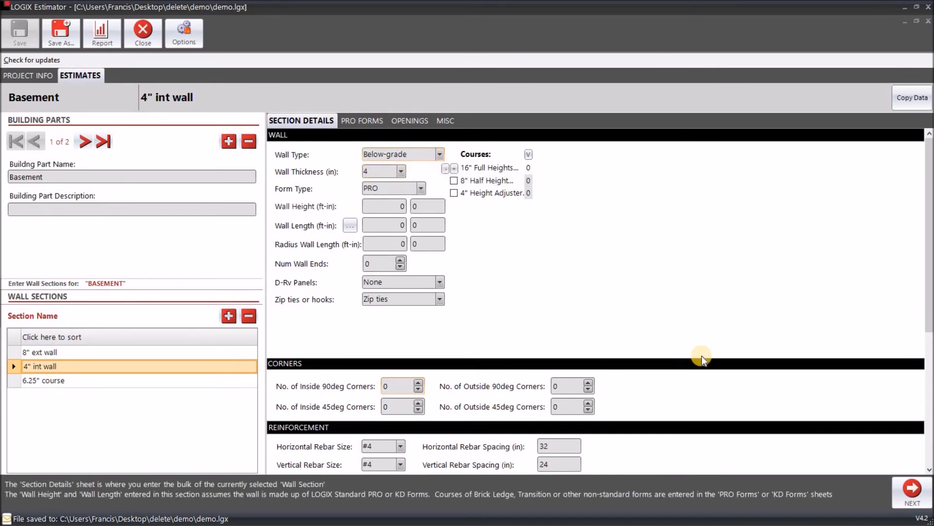
scroll(702, 355, "down", 3)
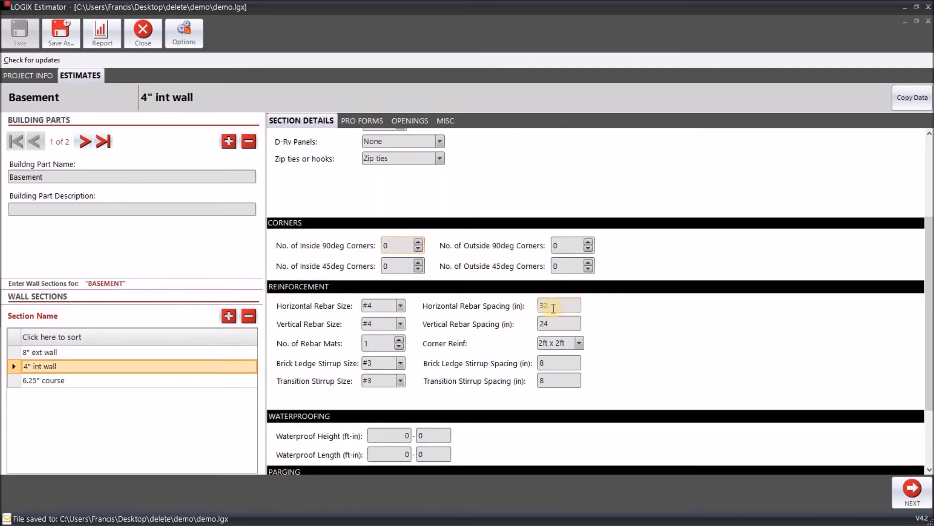
scroll(534, 266, "up", 3)
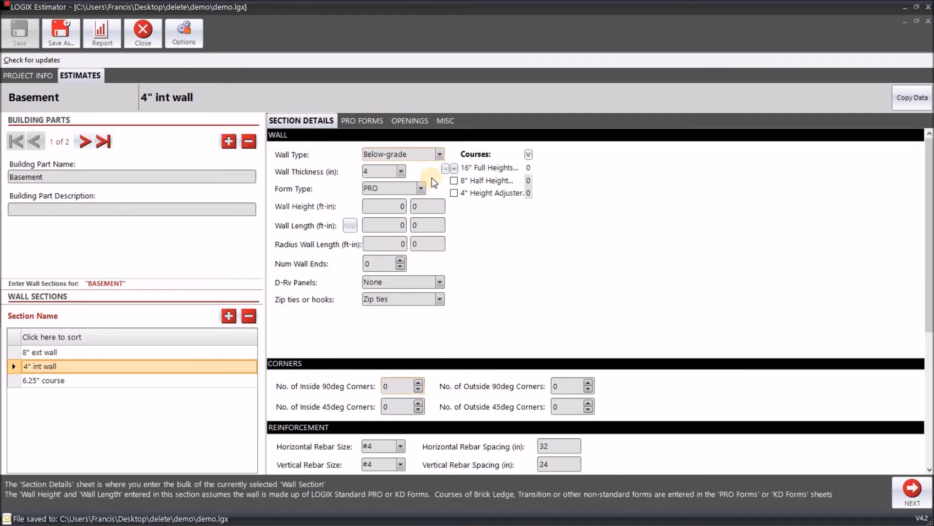
Step: Keep PRO as the form type of the 4" int wall and set its wall height to 9 ft 4 in
left_click(400, 191)
left_click(521, 262)
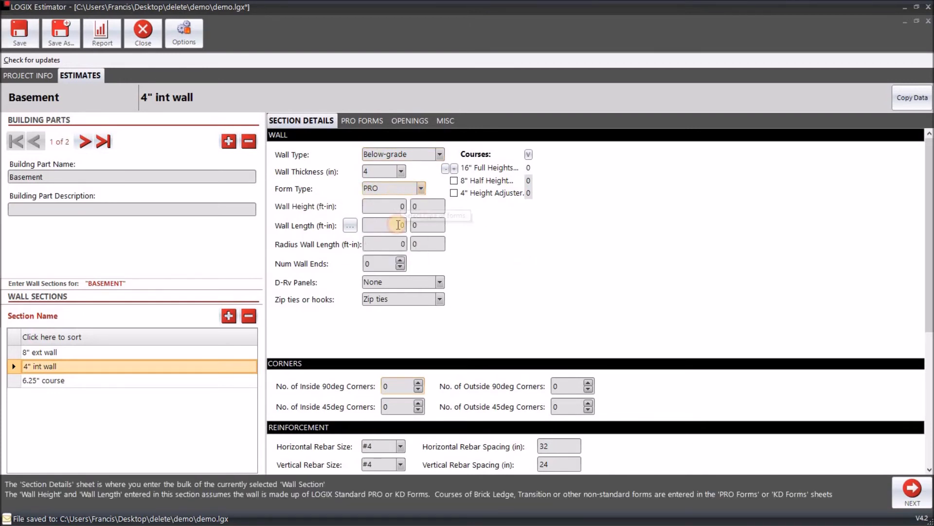
left_click(376, 211)
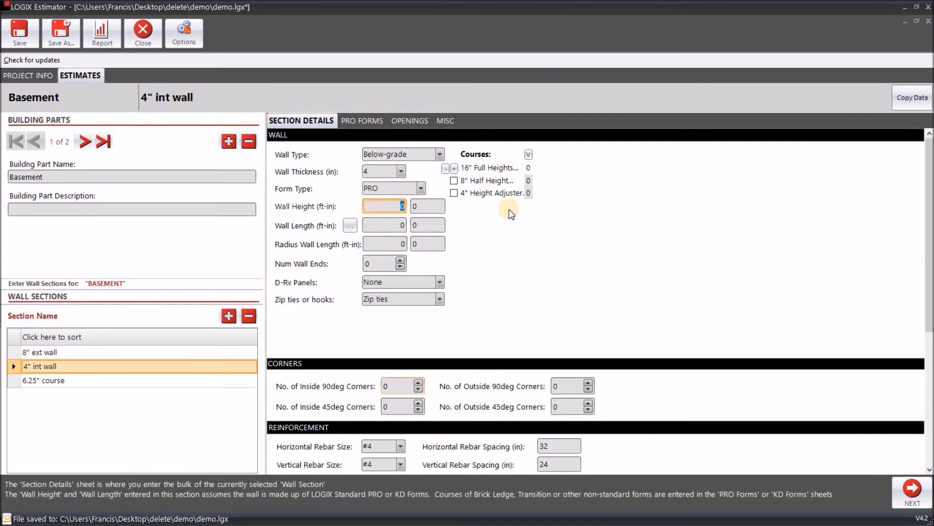
type("9")
key("Tab")
type("4")
key("Tab")
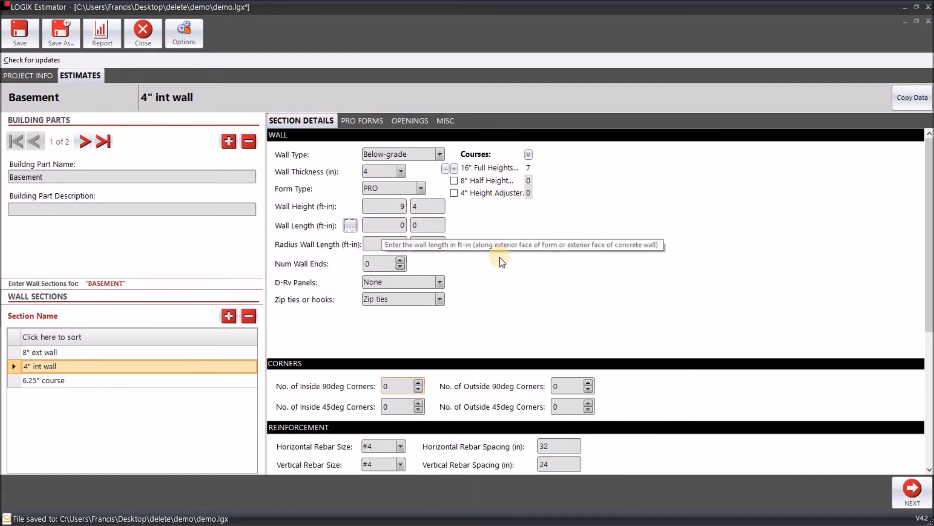
Step: Check the interior wall's length in the PDF floor plan and set the 4" int wall's length to 19 ft 9 in
key("alt+Tab")
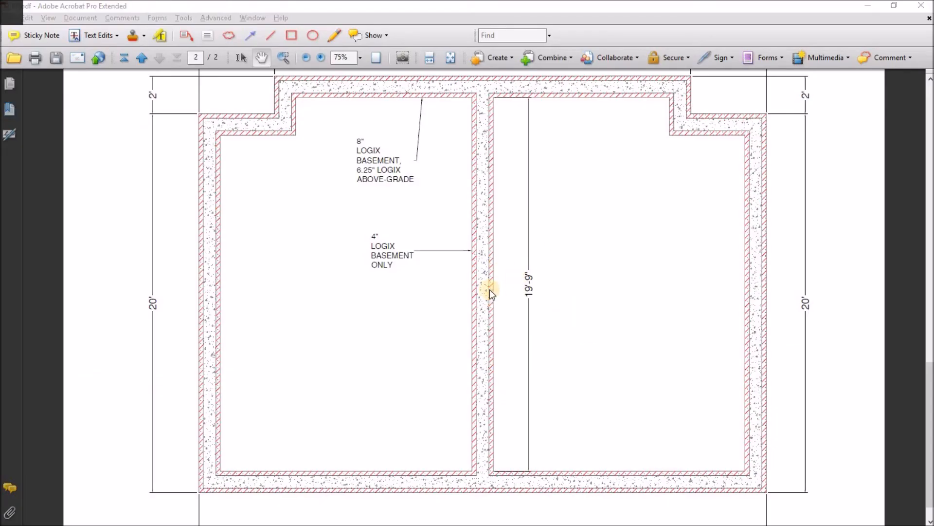
key("alt+Tab")
left_click(469, 223)
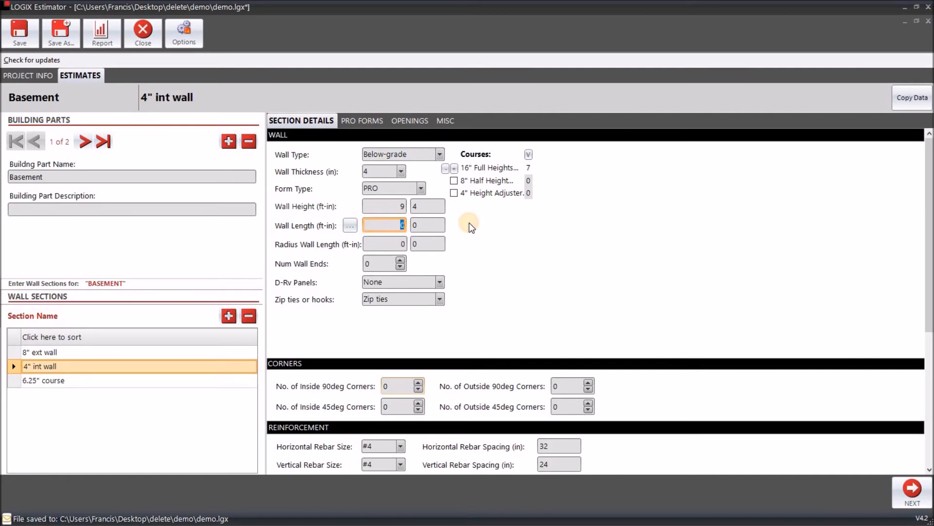
type("19")
key("Tab")
type("9")
key("Tab")
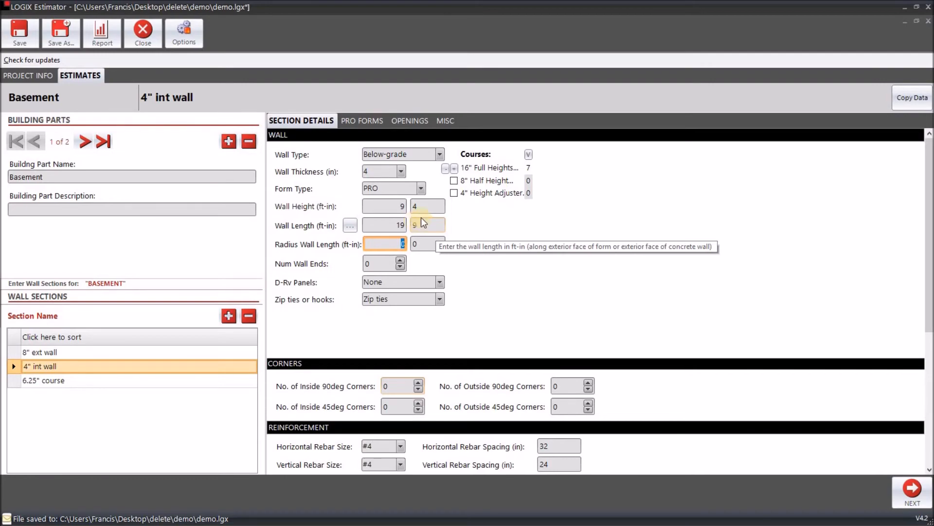
Step: Check the interior wall's ends in the PDF floor plan and review the 4" int wall's corner, reinforcement, waterproofing and parging settings
key("alt+Tab")
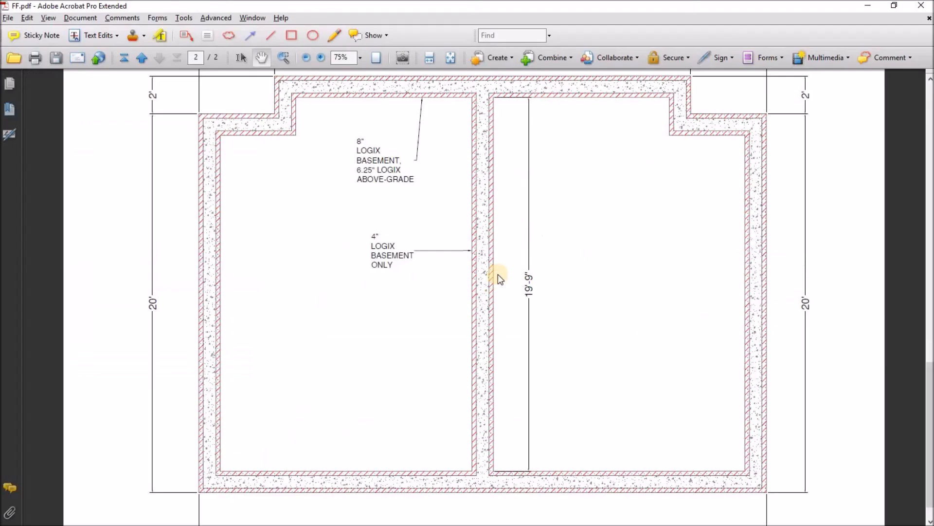
key("alt+Tab")
key("alt+Tab")
key("alt+Tab")
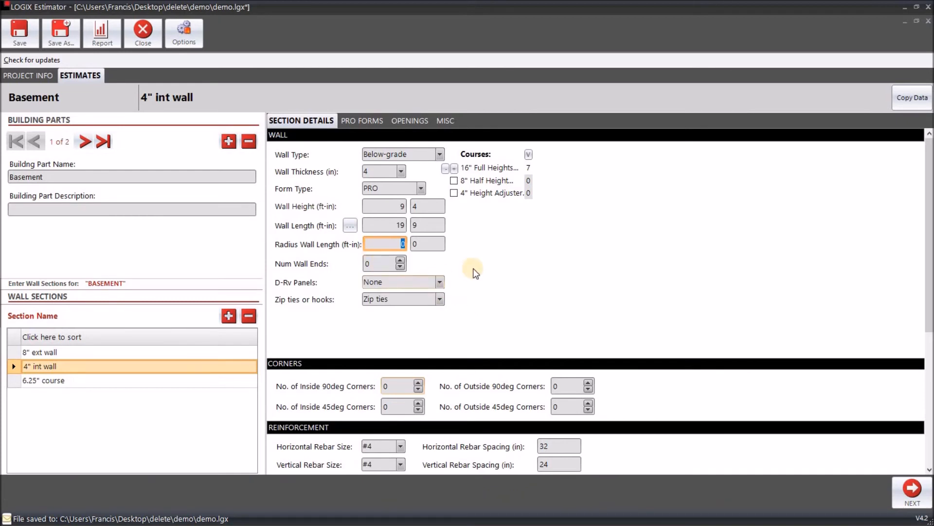
scroll(470, 279, "down", 2)
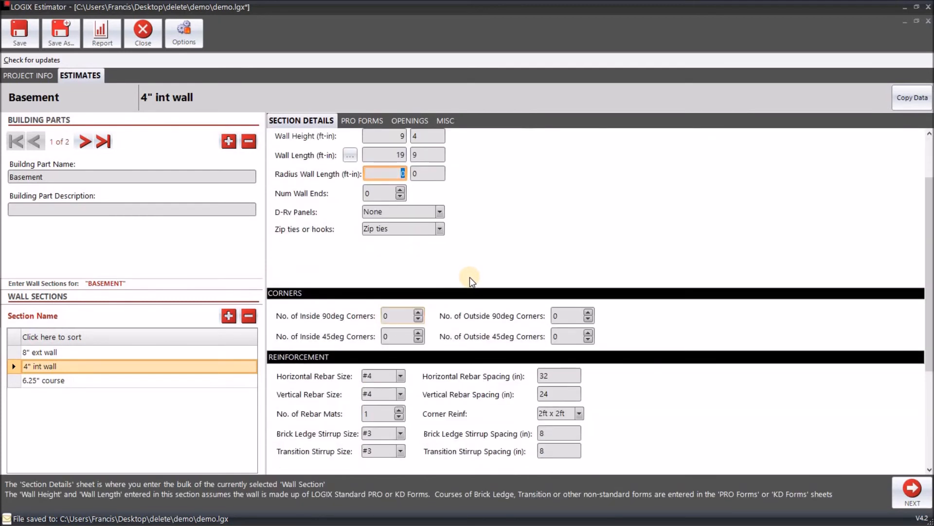
scroll(494, 305, "down", 2)
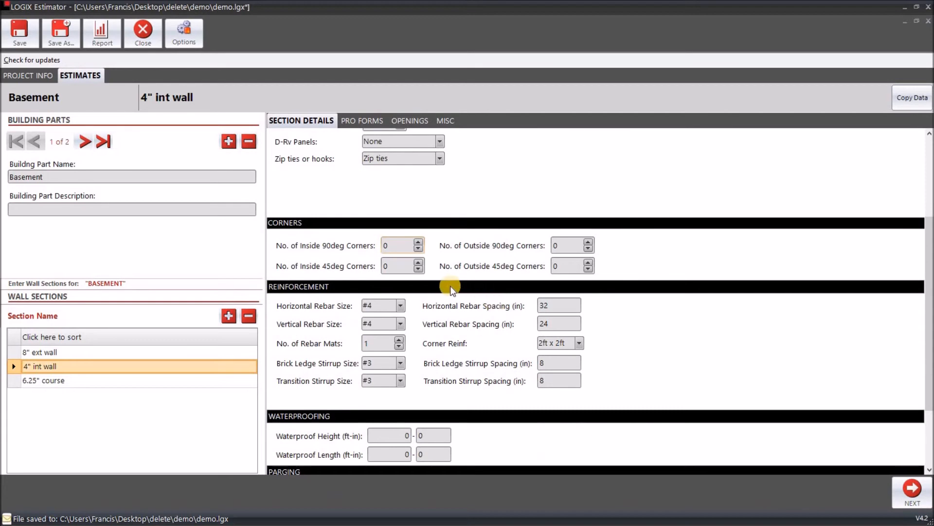
scroll(470, 376, "down", 2)
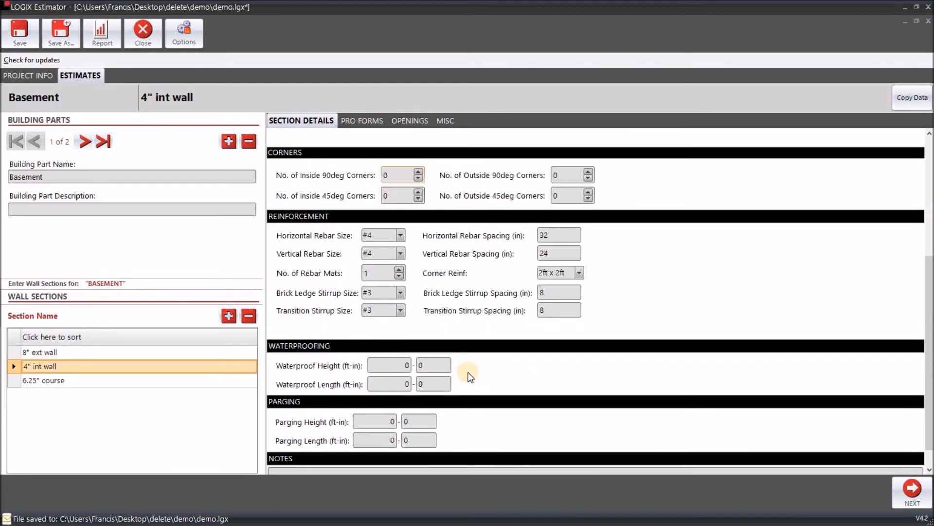
scroll(470, 377, "down", 1)
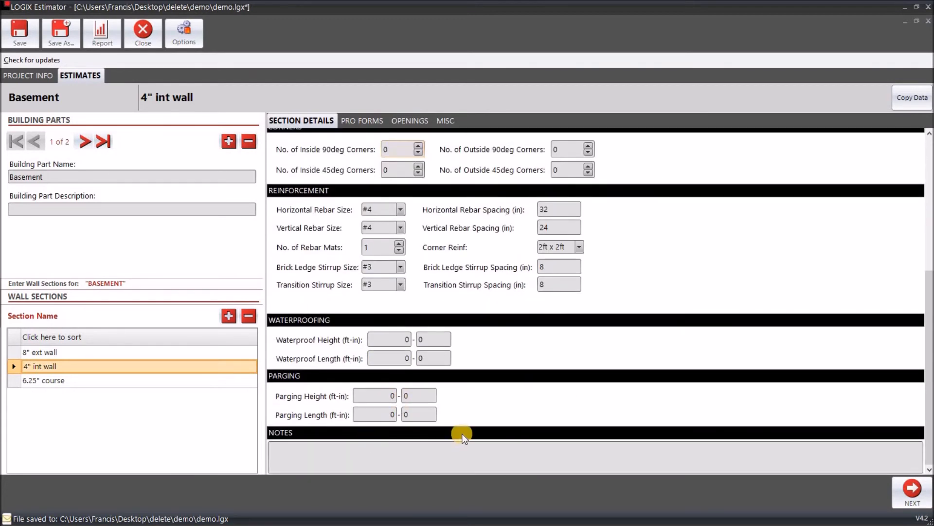
scroll(499, 372, "up", 4)
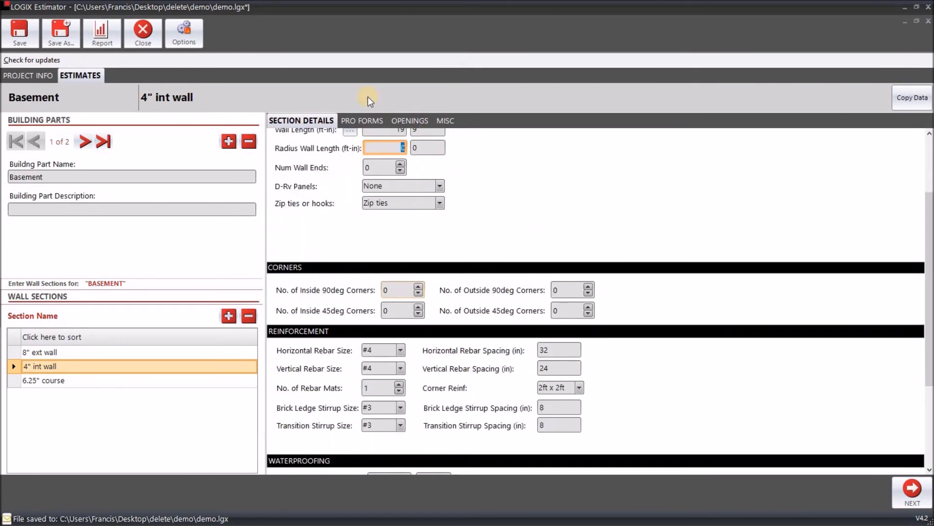
Step: Review the 4" int wall's PRO forms, openings, pilasters and T-walls, comparing its T-walls with the 8" ext wall's entry
left_click(364, 123)
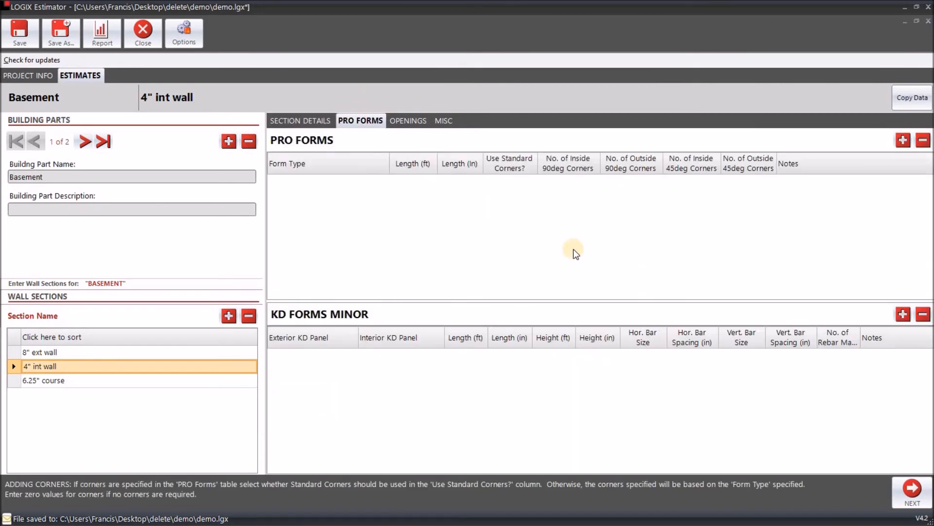
left_click(422, 122)
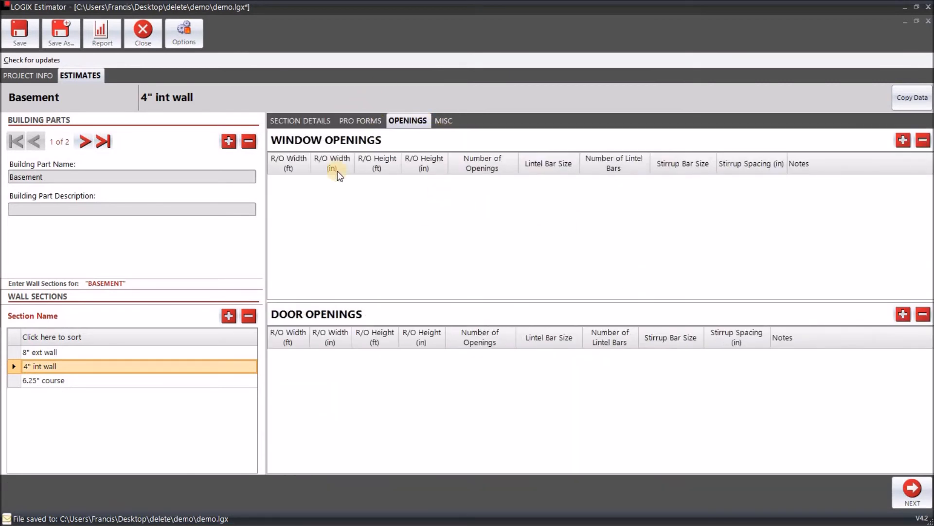
left_click(444, 122)
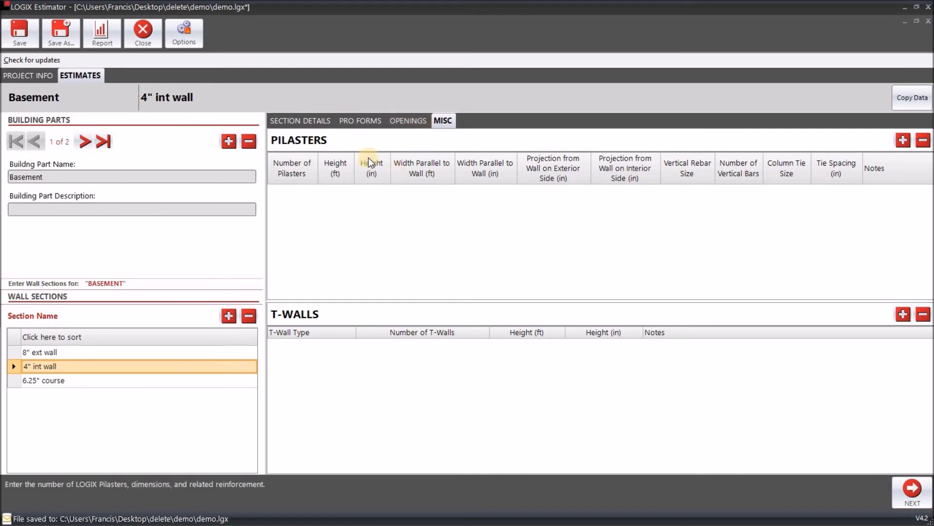
left_click(320, 370)
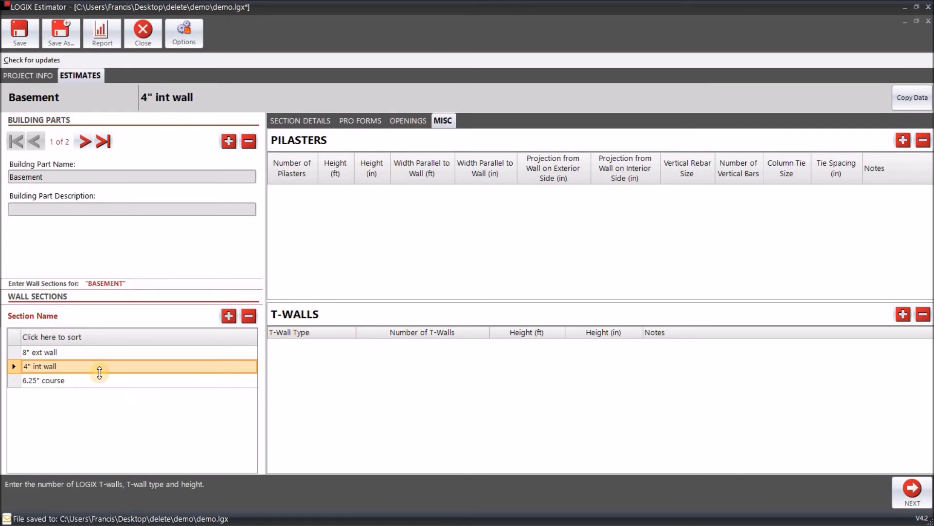
left_click(128, 351)
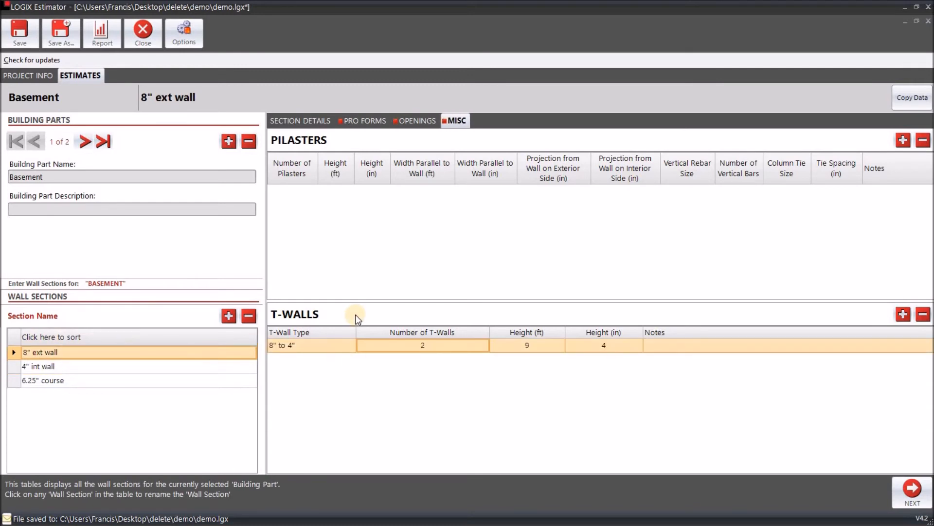
left_click(104, 365)
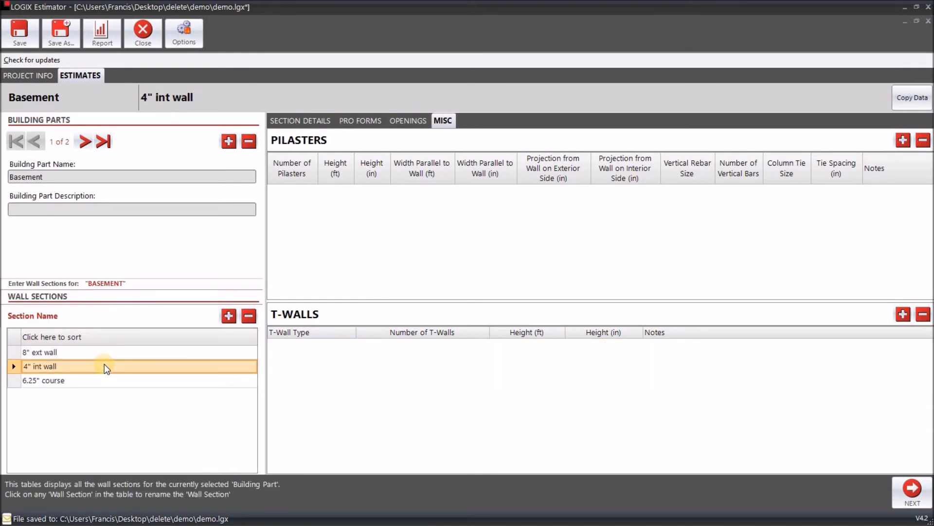
left_click(319, 120)
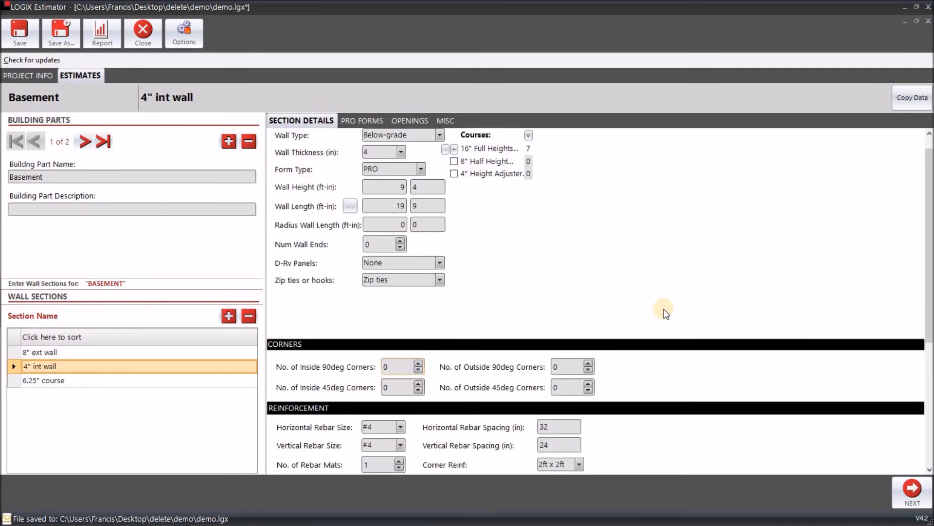
key("alt+Tab")
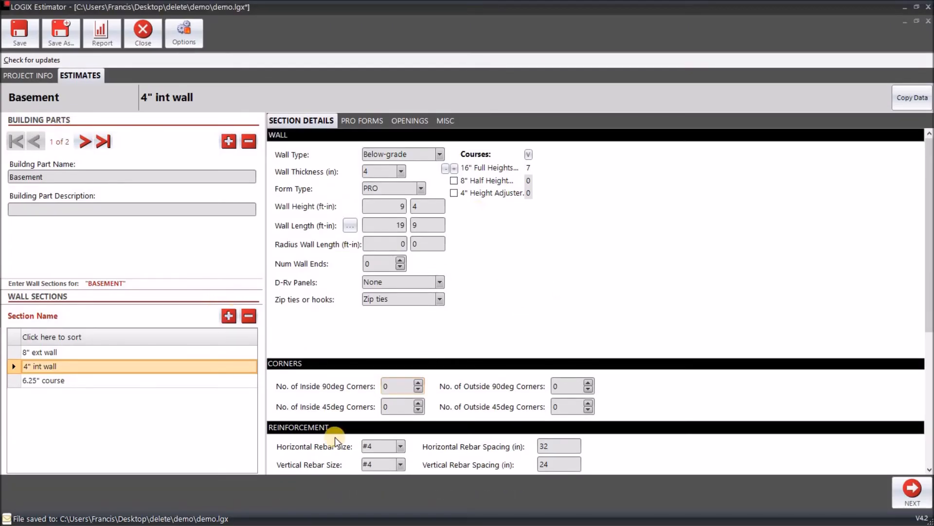
Step: Open the 6.25" course section and examine the single course above the basement wall in the PDF wall section drawing
left_click(113, 381)
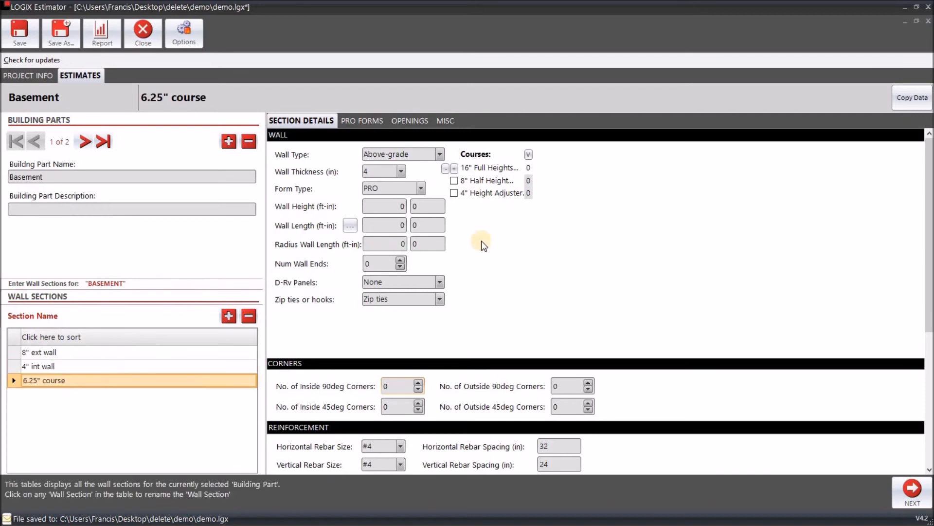
key("alt+Tab")
left_click_drag(492, 147, 515, 304)
left_click_drag(530, 130, 528, 315)
left_click_drag(520, 146, 519, 242)
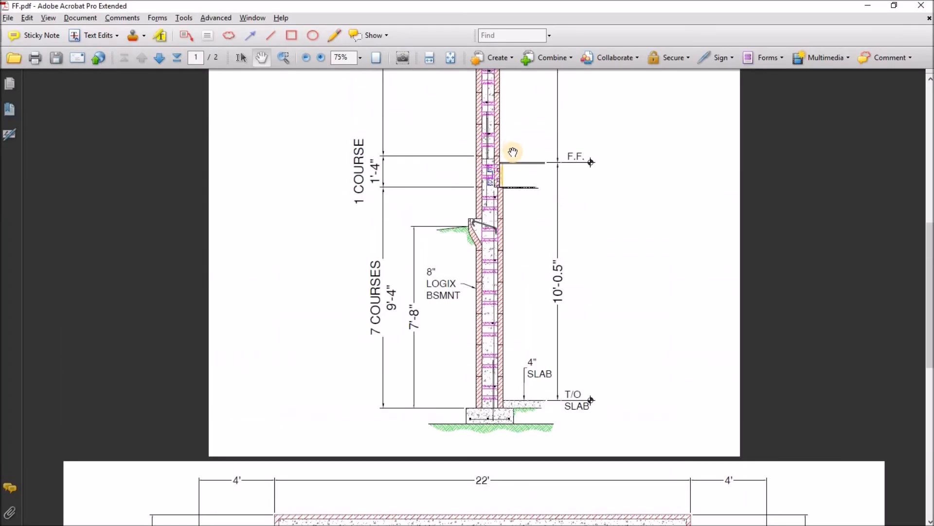
scroll(559, 169, "up", 4)
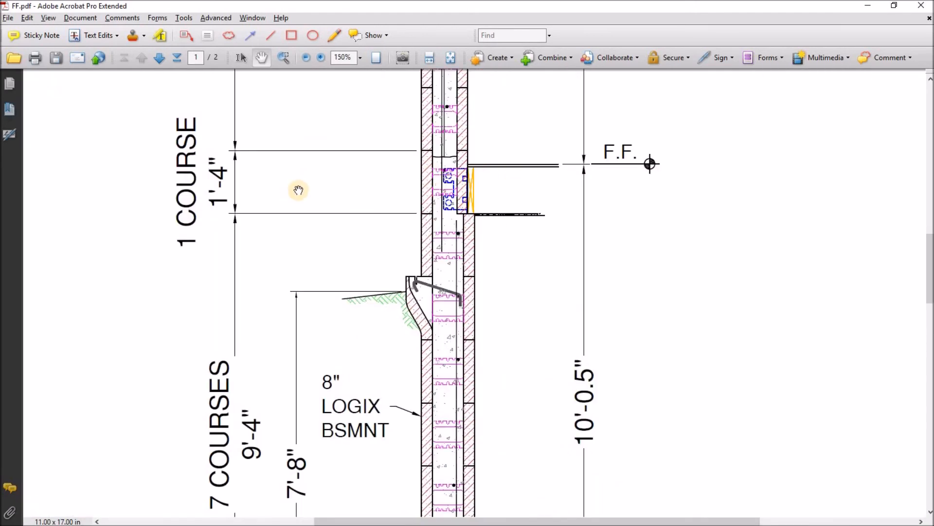
key("alt+Tab")
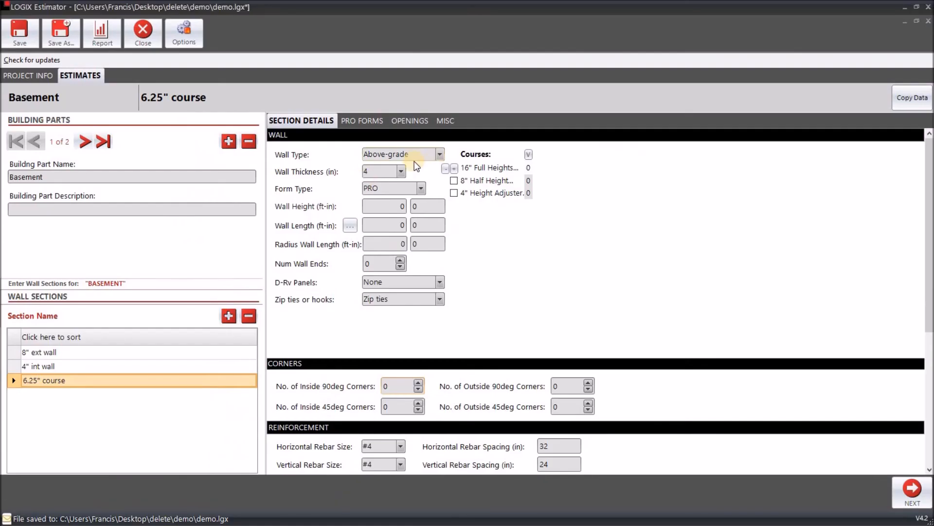
Step: Set the 6.25" course to wall type Above-grade, wall thickness 6.25 in and form type PRO Platinum
left_click(441, 159)
left_click(384, 167)
left_click(401, 172)
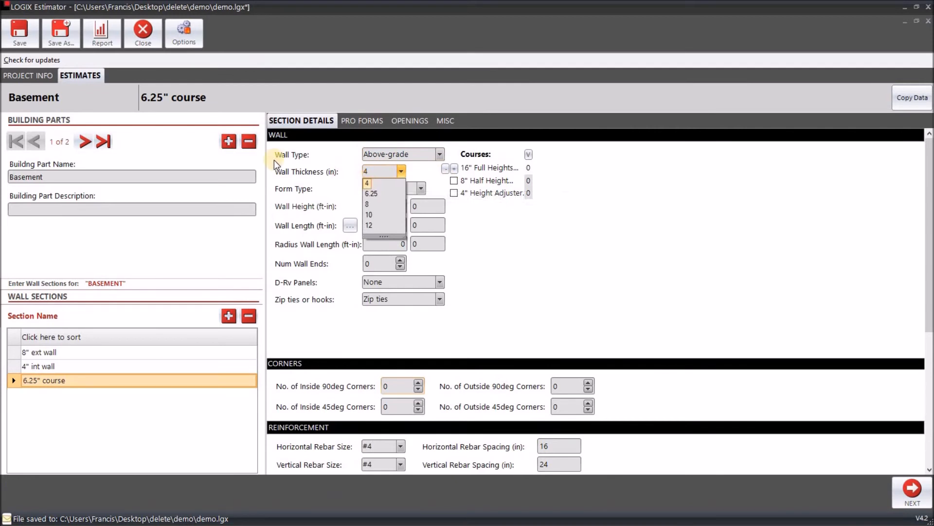
left_click(370, 194)
left_click(425, 188)
left_click(390, 210)
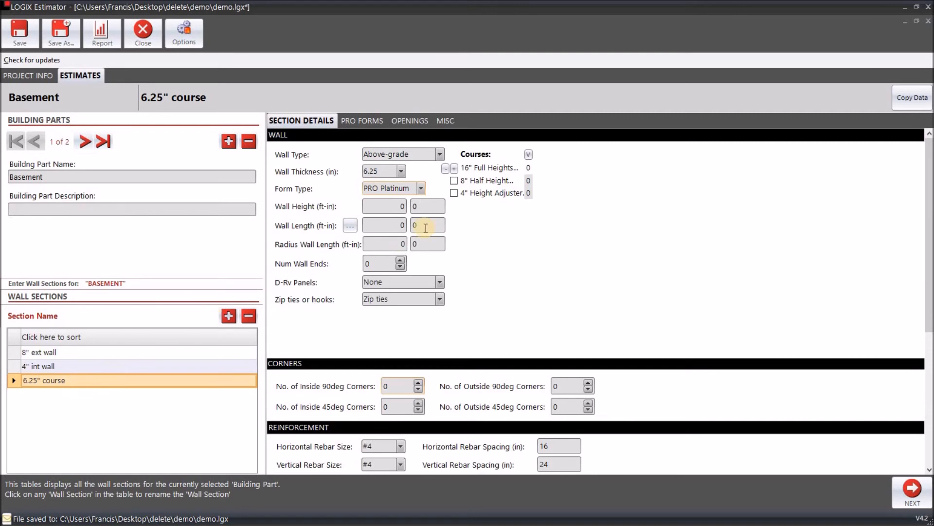
Step: Refer to the 8" ext wall's details and set the 6.25" course's wall height to 16 in and wall length to 104 ft
left_click(147, 354)
key("Down")
key("Down")
left_click(384, 208)
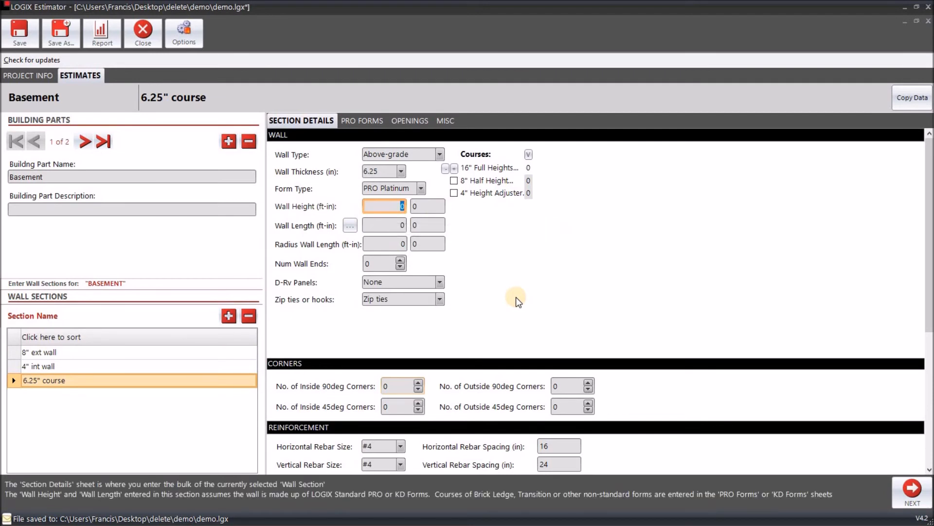
key("Tab")
type("16")
key("Tab")
left_click(383, 224)
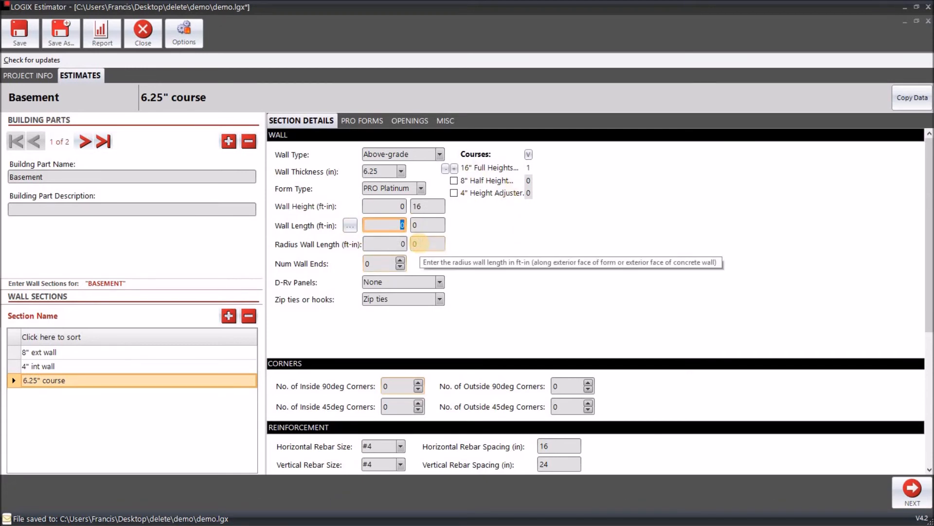
key("Tab")
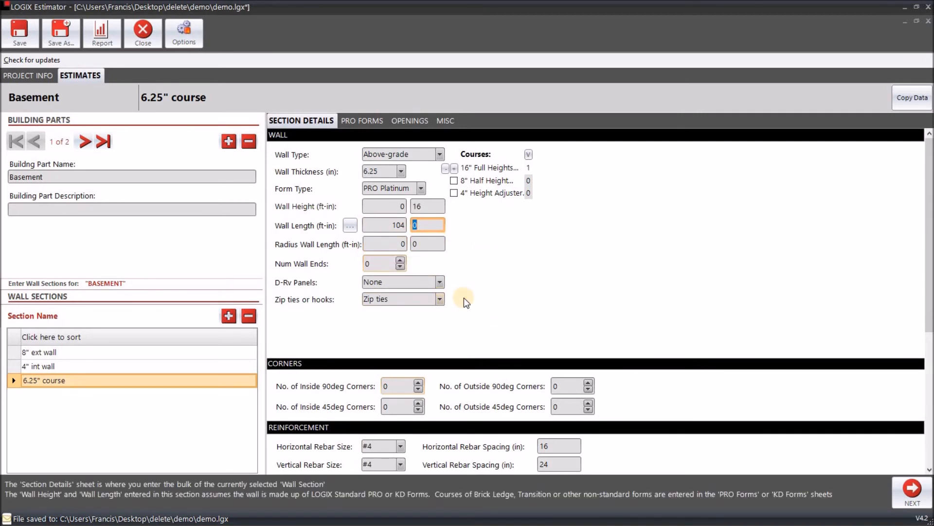
Step: Check the 8" ext wall's details and set the 6.25" course's 90-degree corners to 6 inside and 2 outside
scroll(464, 298, "down", 2)
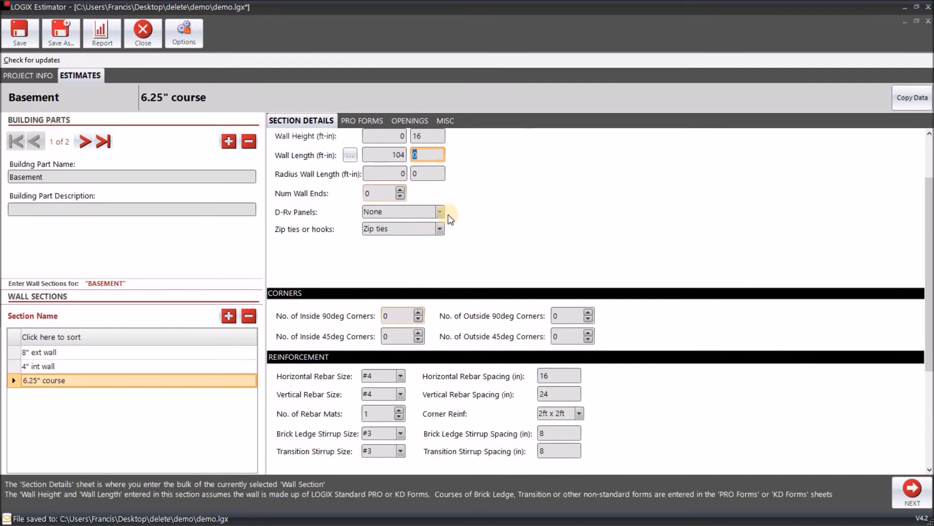
left_click(158, 352)
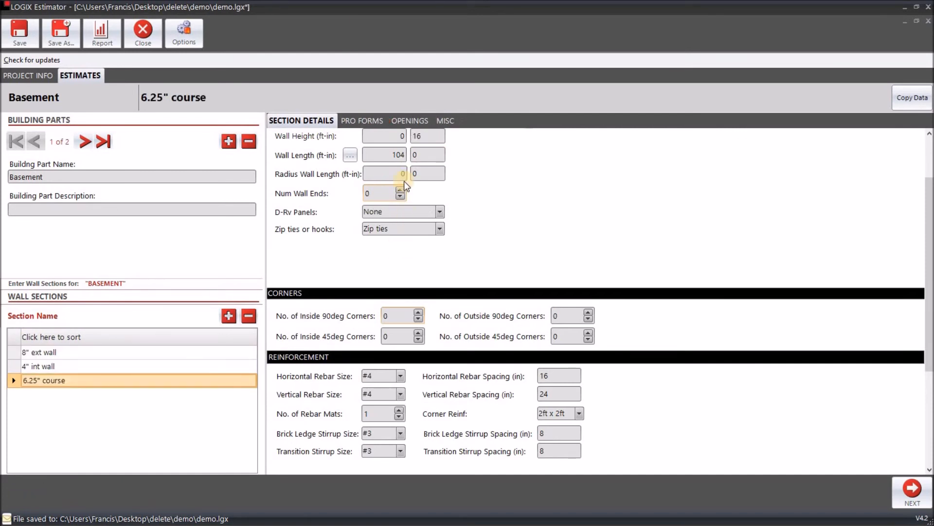
left_click(399, 190)
left_click(399, 189)
scroll(495, 339, "down", 3)
left_click(418, 242)
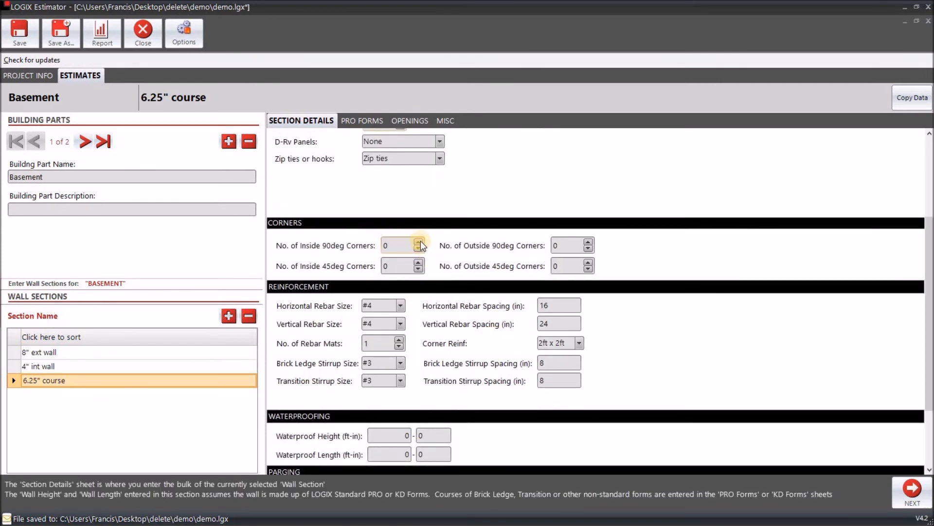
type("6")
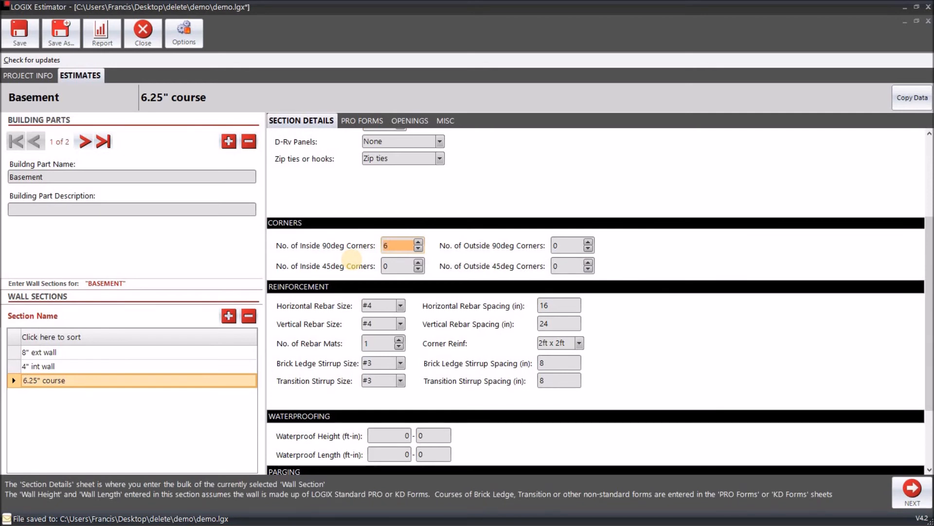
key("Tab")
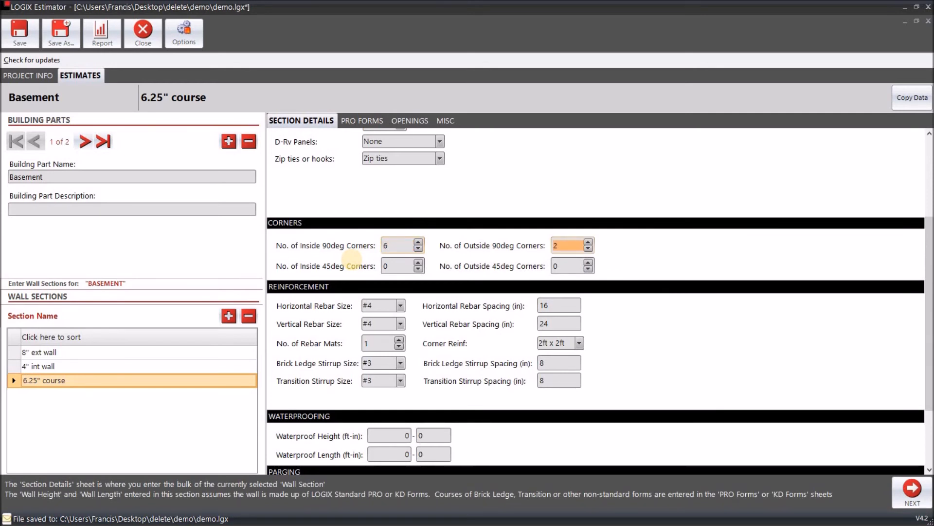
Step: Set the 6.25" course's outside 90-degree corners to 2 and check its reinforcement, waterproofing and parging entries against the PDF wall section
type("2")
key("Tab")
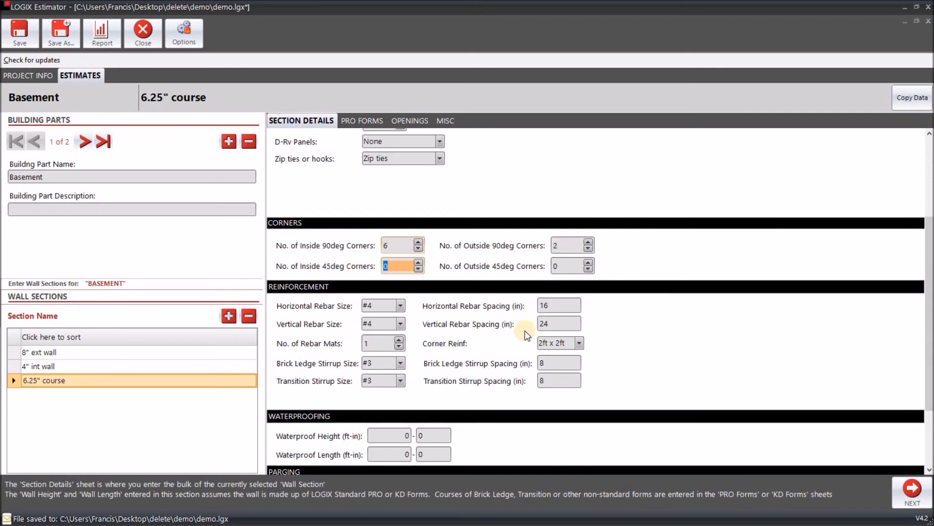
left_click(582, 285)
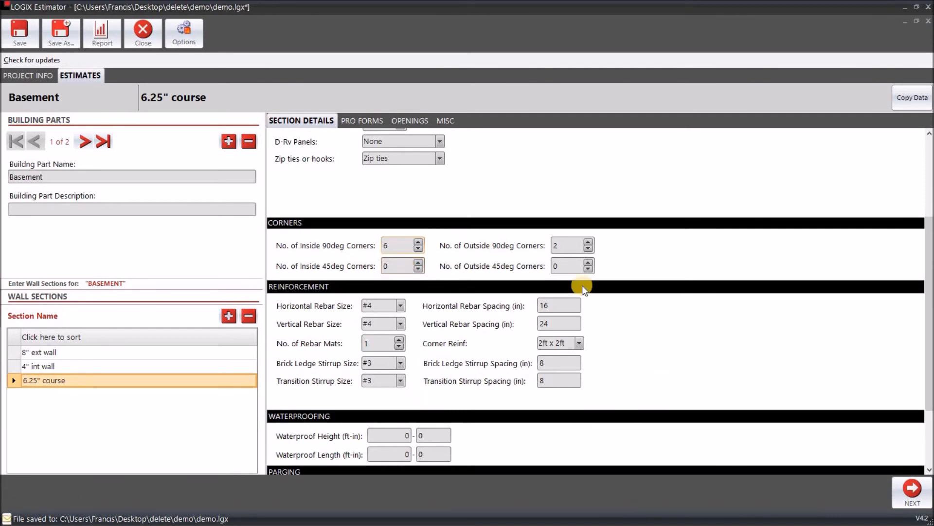
scroll(582, 286, "down", 2)
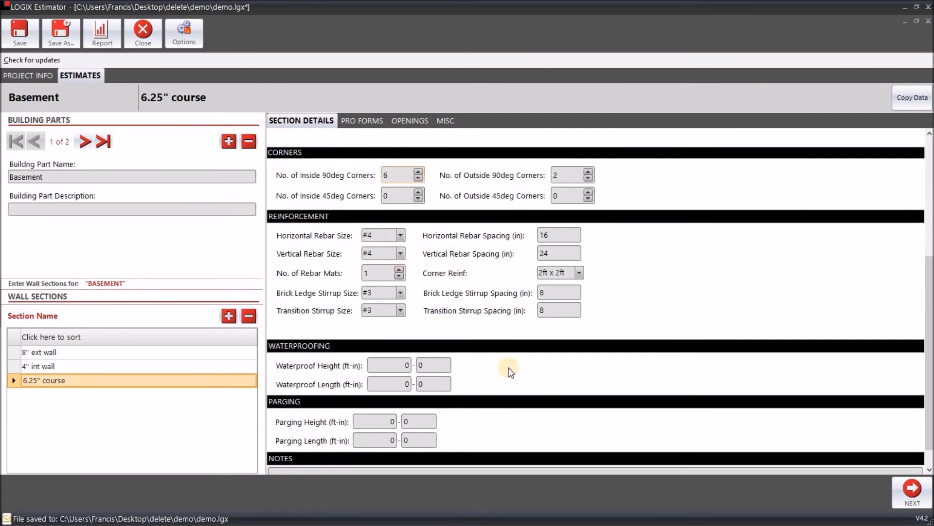
scroll(480, 387, "down", 1)
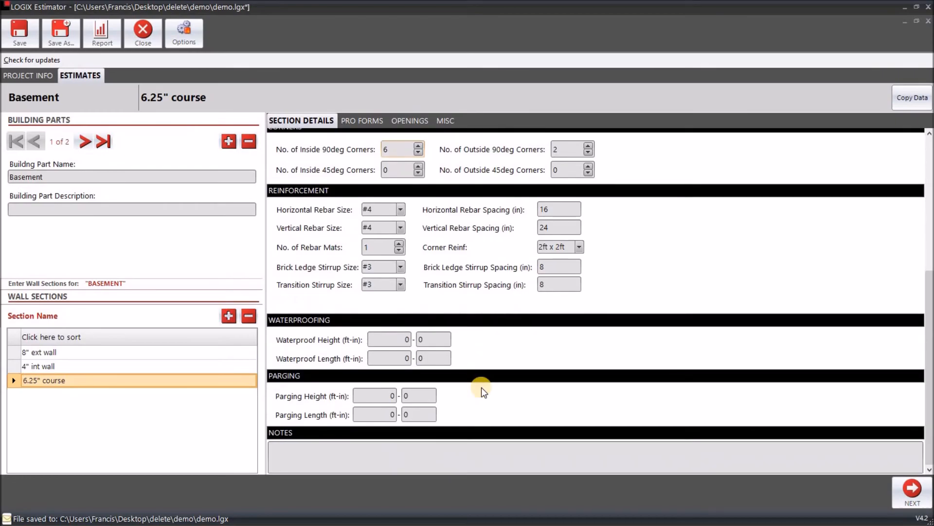
key("alt+Tab")
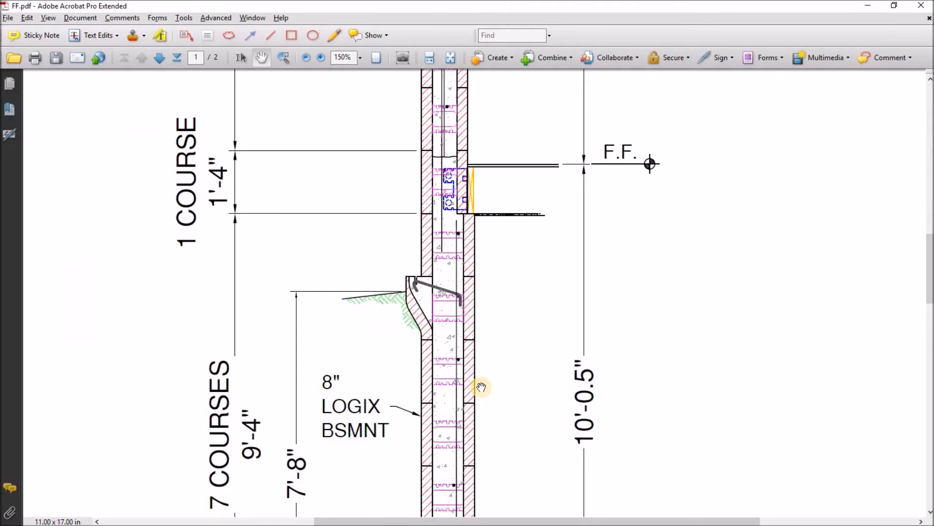
key("alt+Tab")
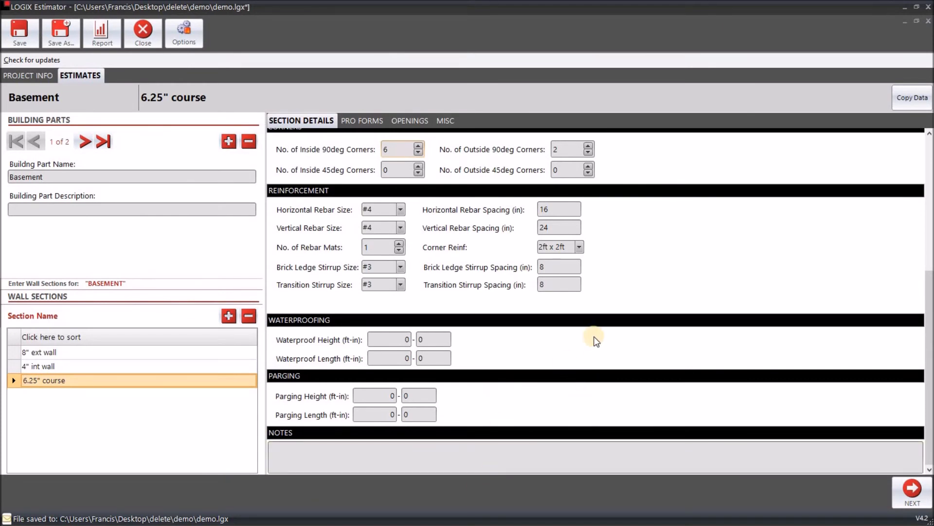
Step: Check the 6.25" course's openings, pilasters and T-walls, ending back at its section details
scroll(593, 340, "up", 3)
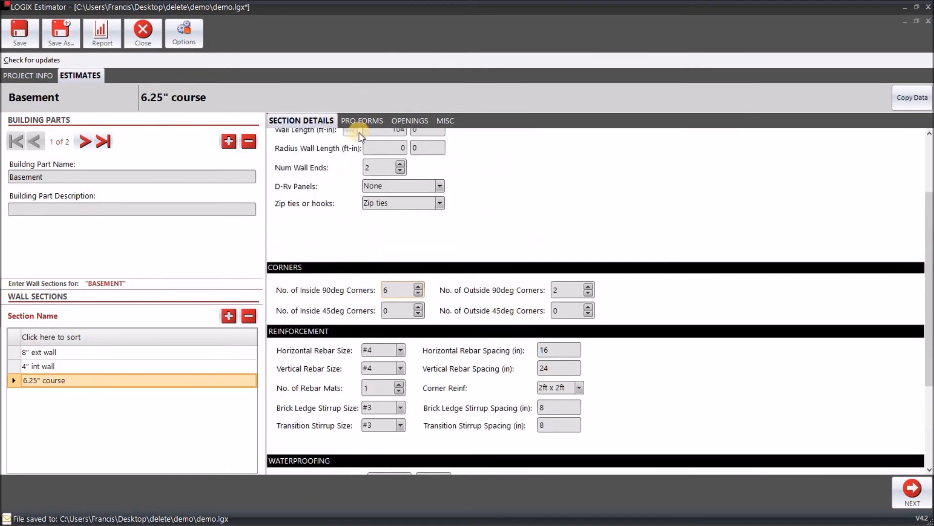
left_click(416, 119)
left_click(447, 121)
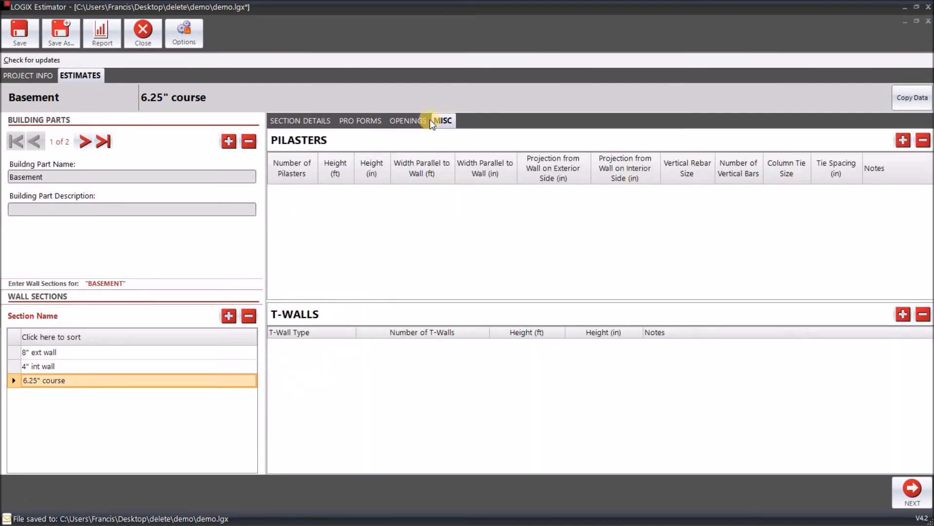
left_click(294, 122)
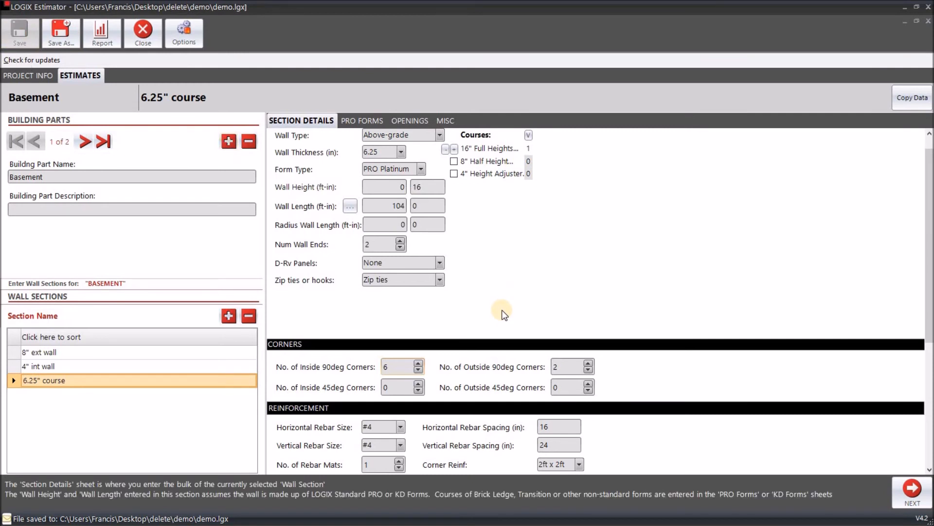
Step: Open the 1st floor section of the Upper Floors part and set wall thickness 6.25 in and form type PRO Platinum
left_click(84, 142)
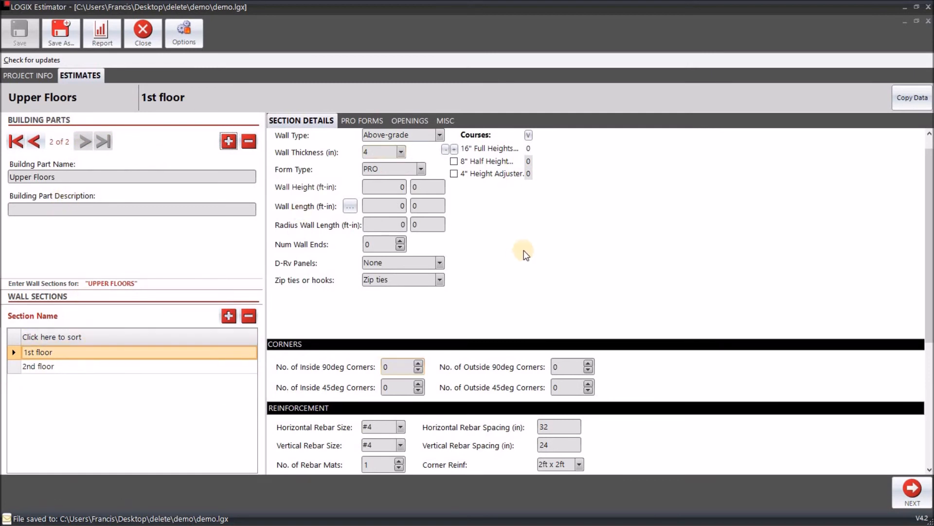
scroll(519, 247, "up", 1)
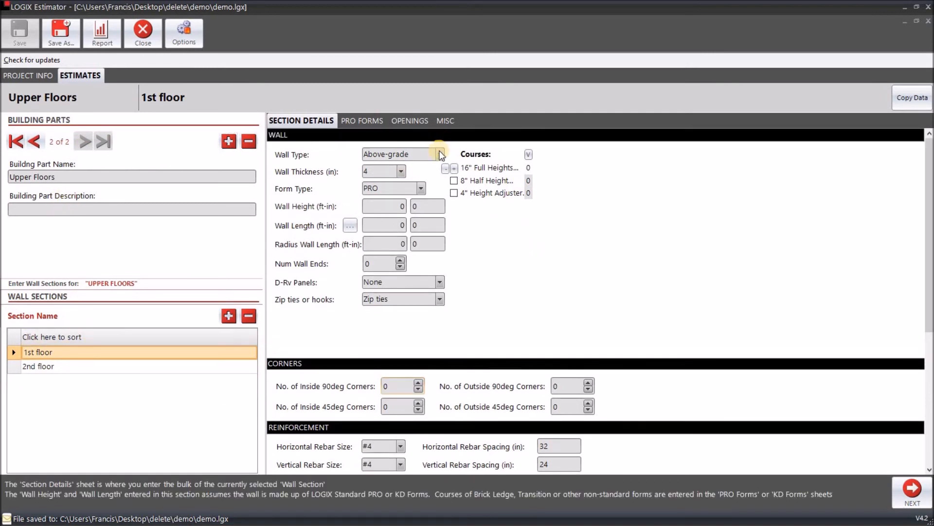
left_click(401, 171)
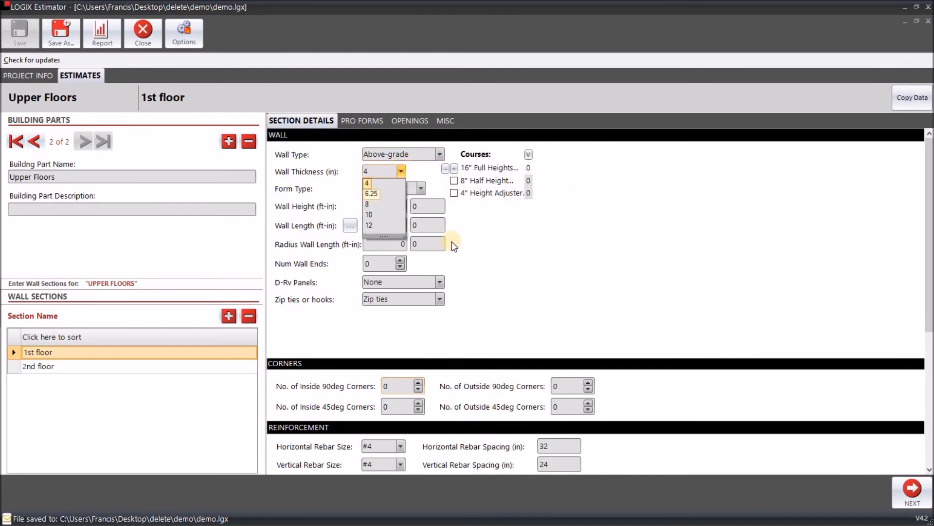
left_click(372, 193)
left_click(421, 188)
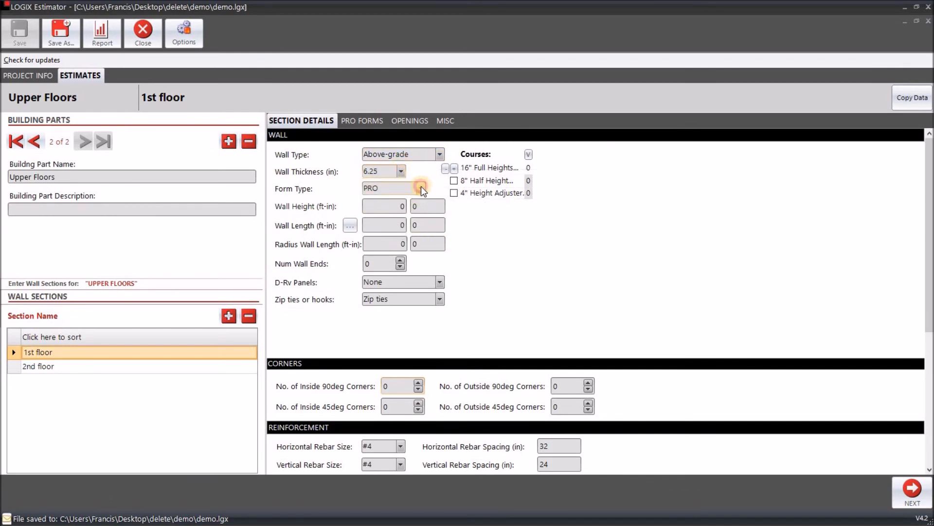
left_click(395, 212)
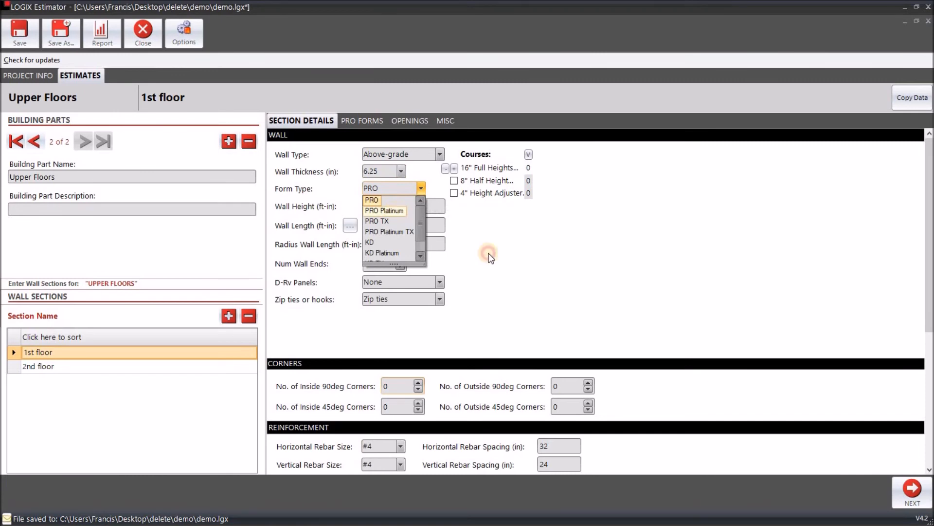
Step: Refer to the first-floor wall in the PDF section drawing and set the 1st floor's wall height to 10 ft 5 in
key("alt+Tab")
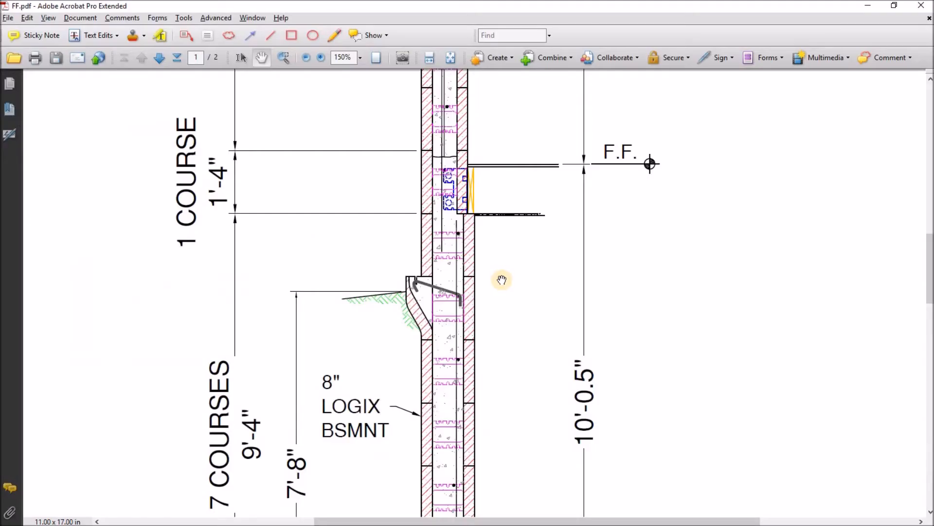
scroll(316, 344, "up", 3)
scroll(316, 344, "down", 5)
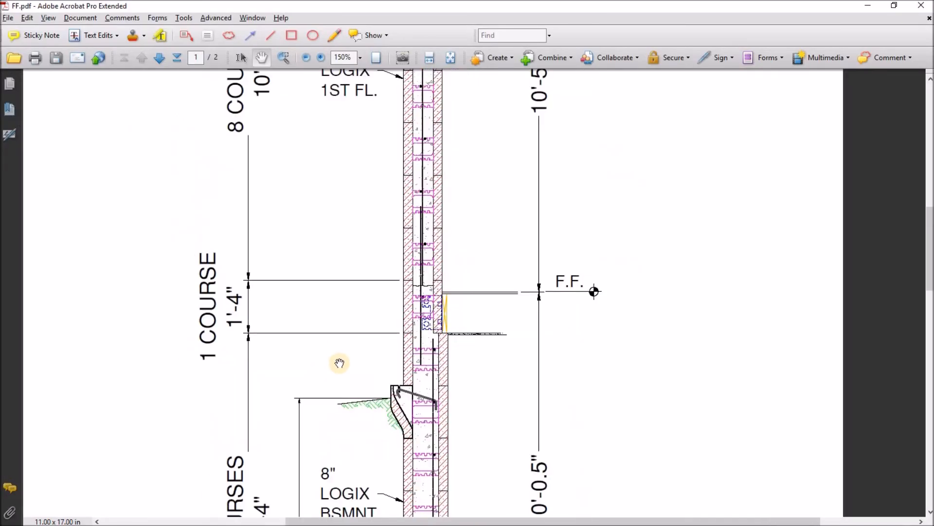
scroll(449, 343, "up", 3)
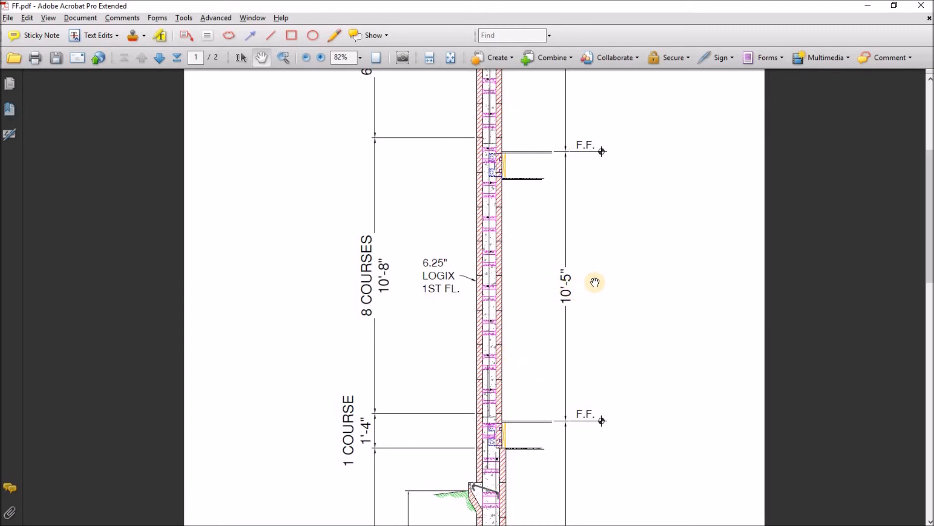
scroll(586, 272, "up", 1)
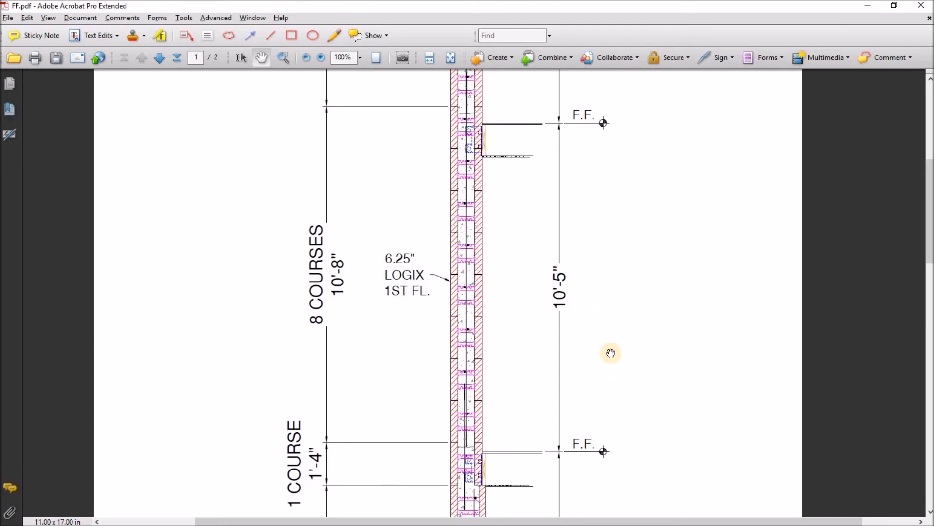
scroll(605, 349, "down", 1)
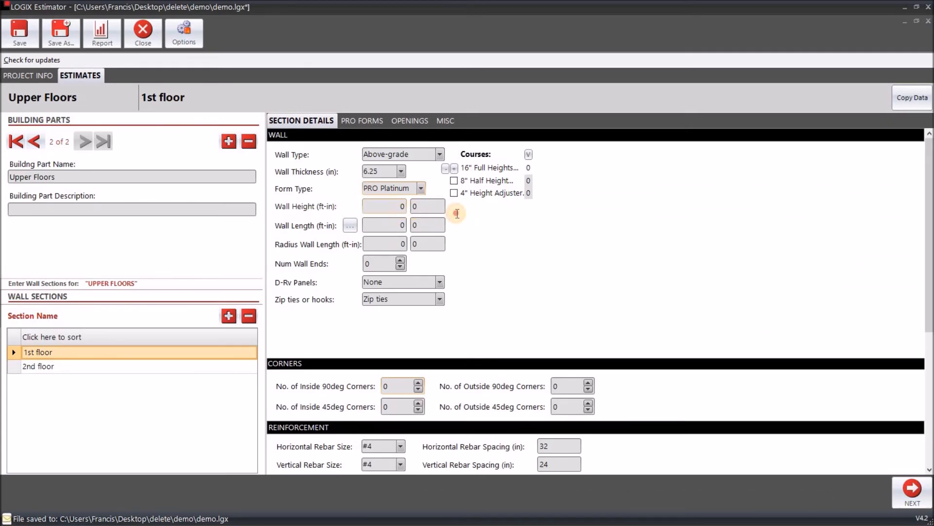
key("Tab")
type("10")
key("Tab")
type("5")
key("Tab")
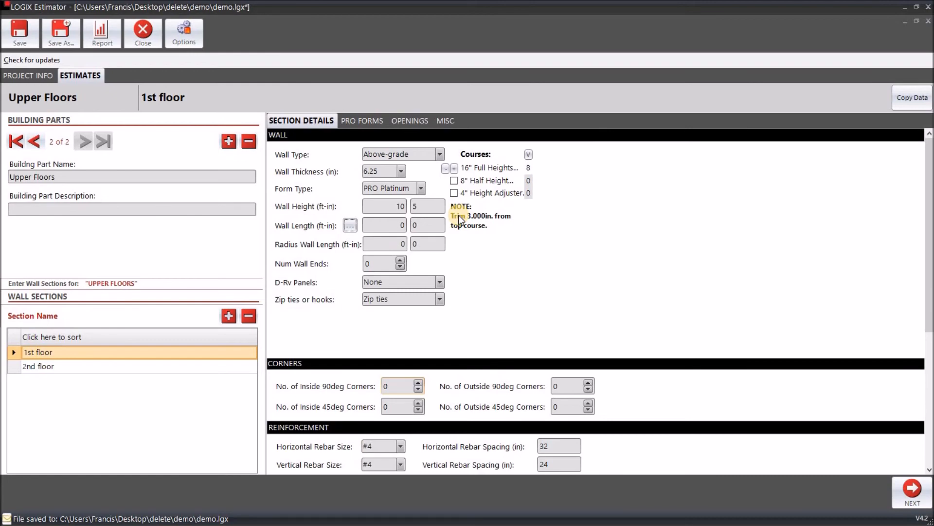
Step: Compare the first-floor courses with the PDF drawing and make the wall height follow the calculated full courses, 10 ft 8 in
key("alt+Tab")
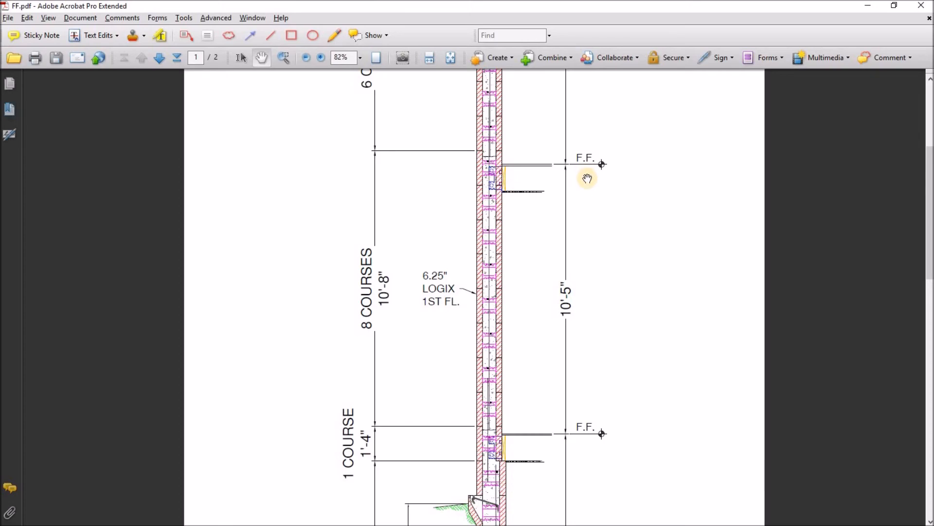
key("alt+Tab")
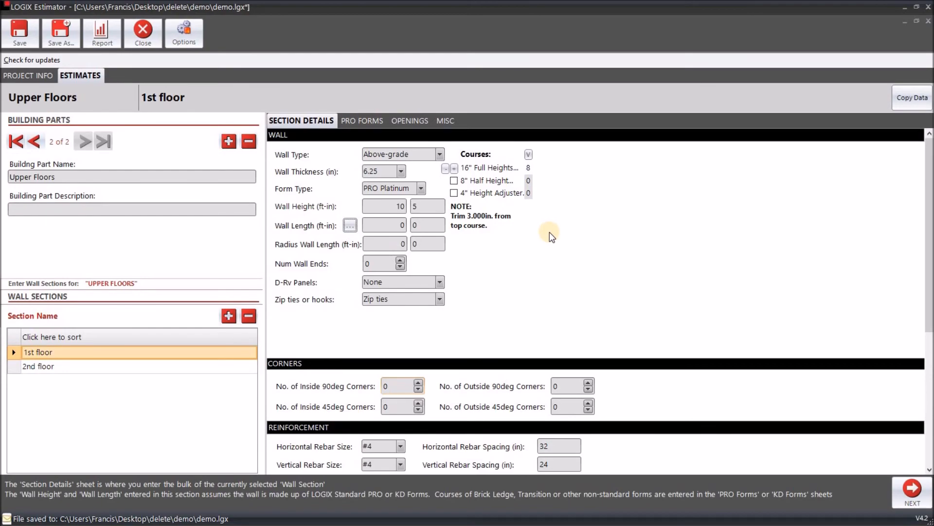
key("alt+Tab")
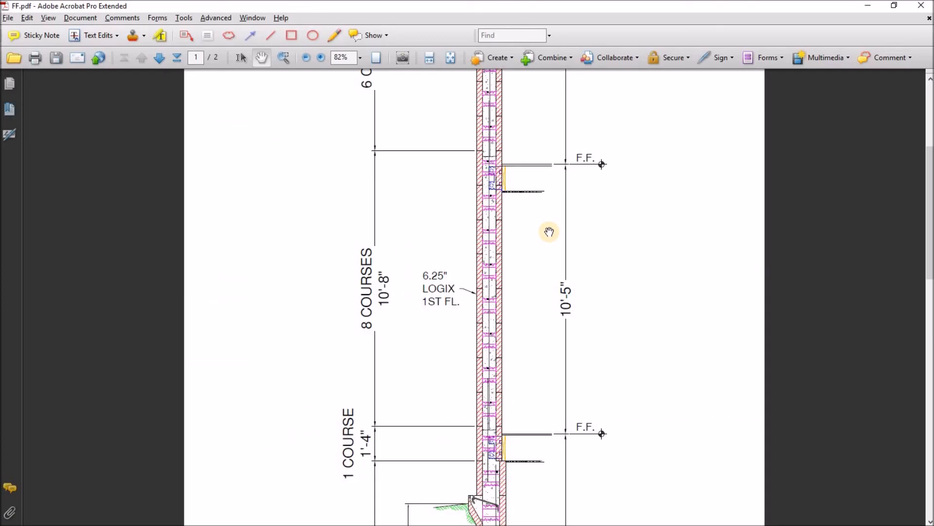
key("alt+Tab")
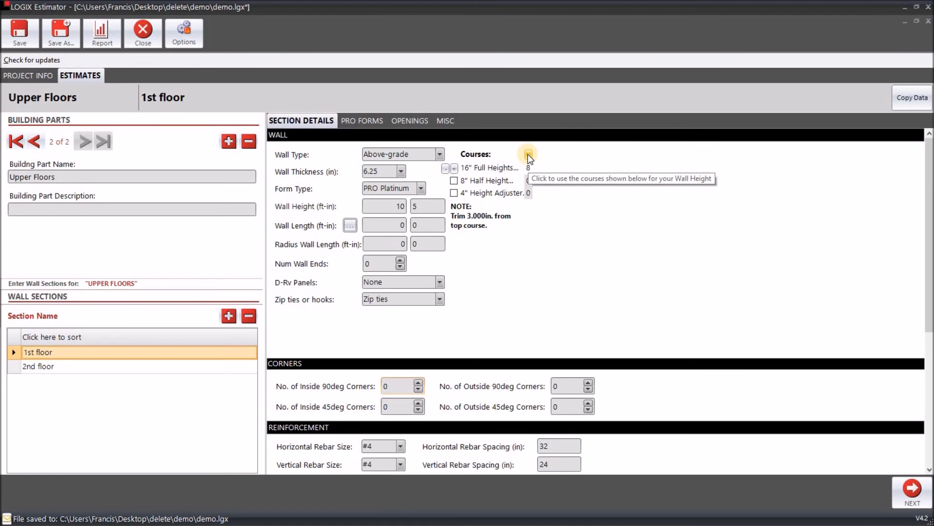
left_click(528, 155)
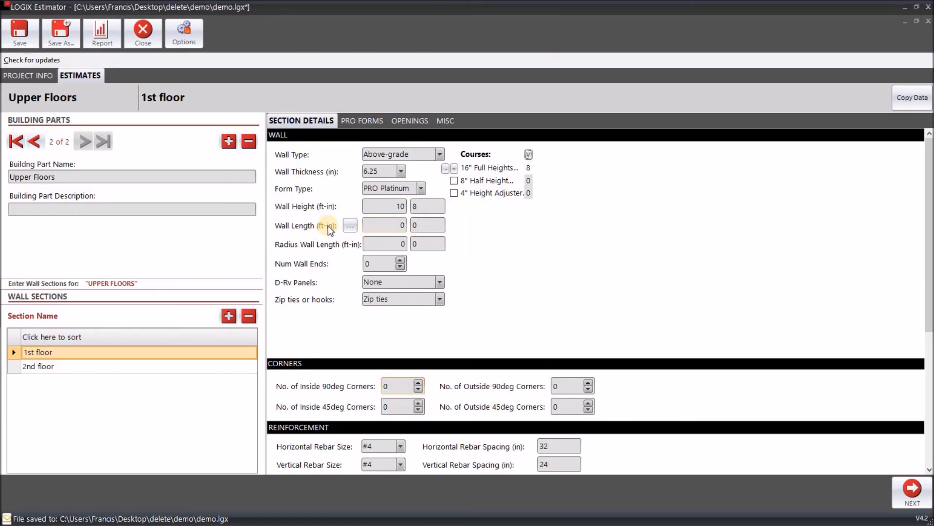
Step: Set the 1st floor's wall length to 104 ft
left_click(402, 225)
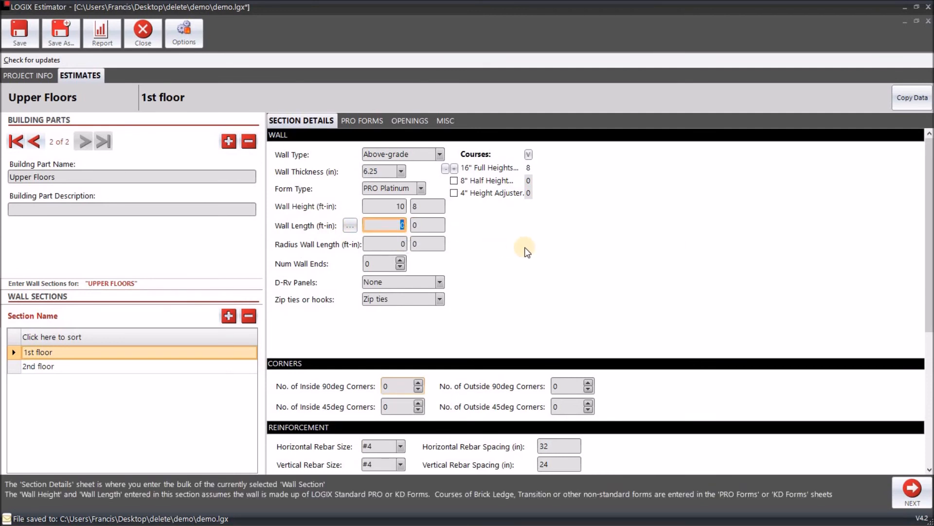
type("104")
key("Tab")
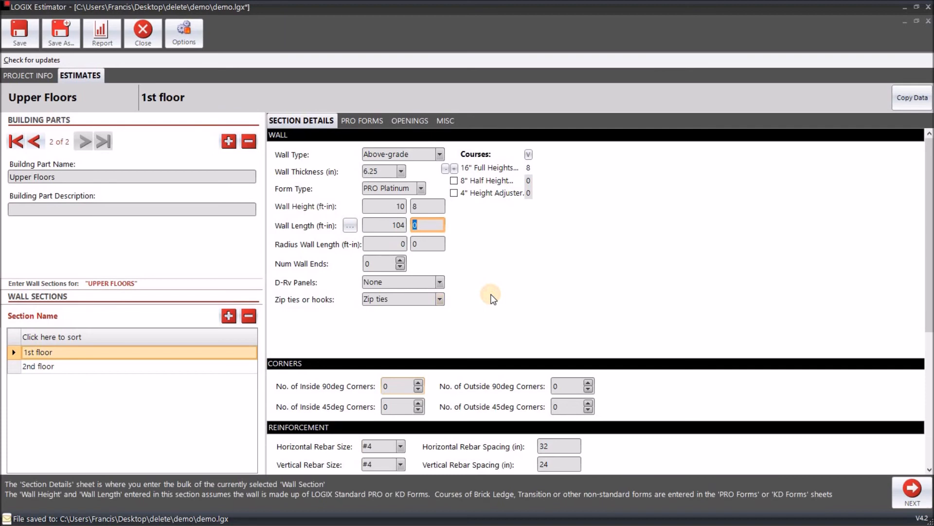
Step: Set the 1st floor's 90-degree corners to 6 inside and 2 outside, and review the remaining section details
scroll(492, 297, "down", 3)
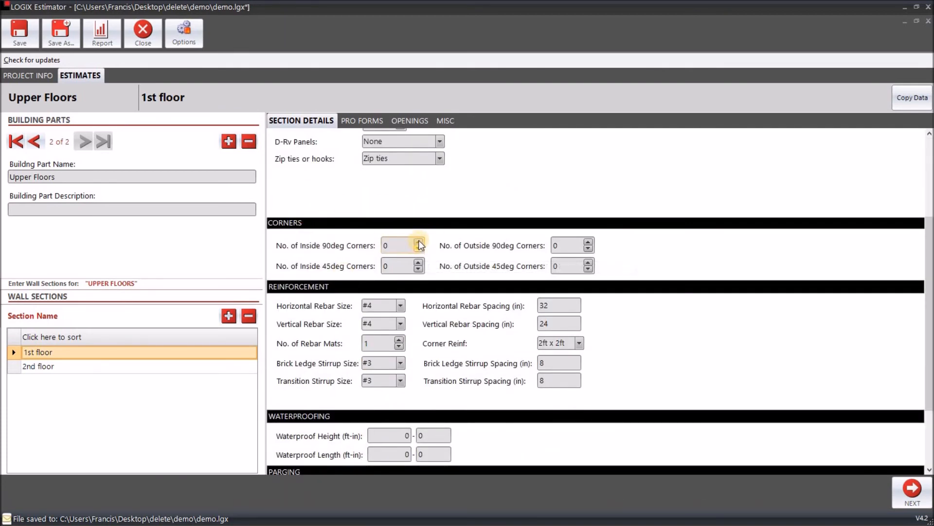
left_click_drag(408, 242, 368, 249)
type("6")
key("Tab")
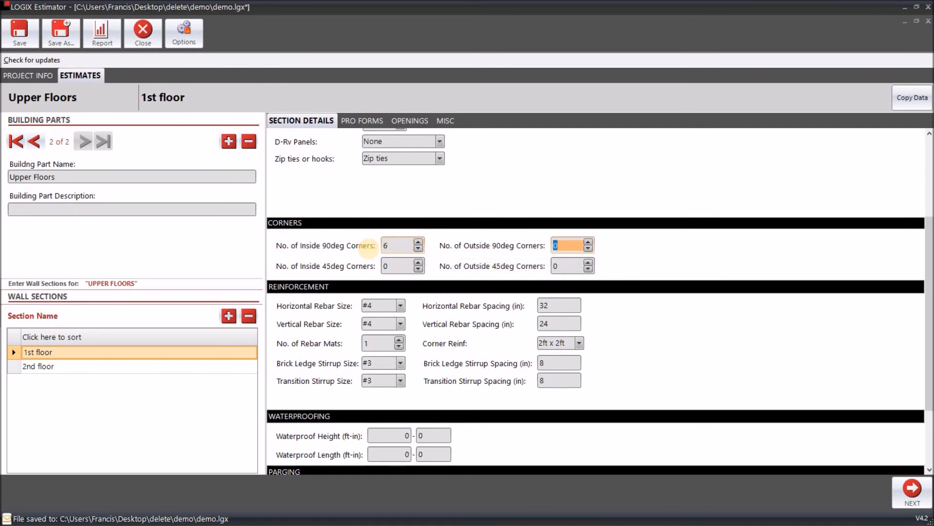
type("2")
key("Tab")
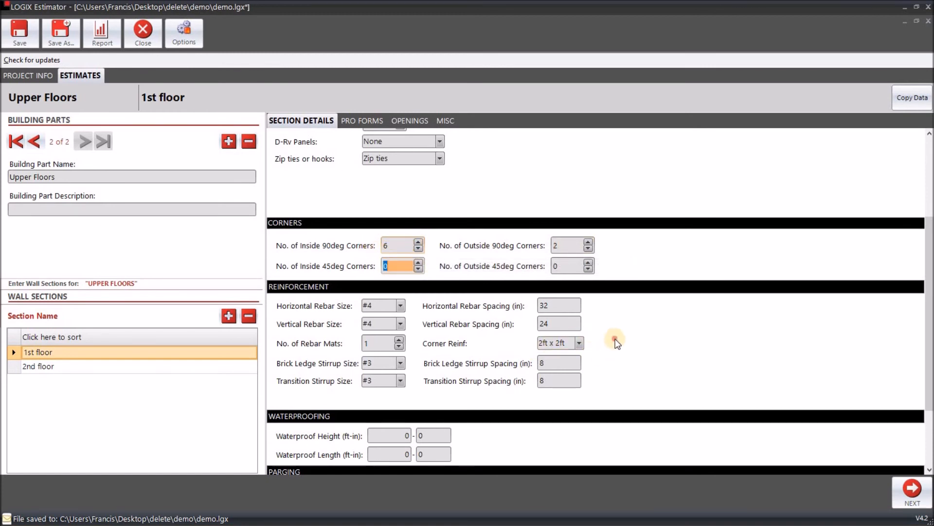
scroll(486, 422, "down", 3)
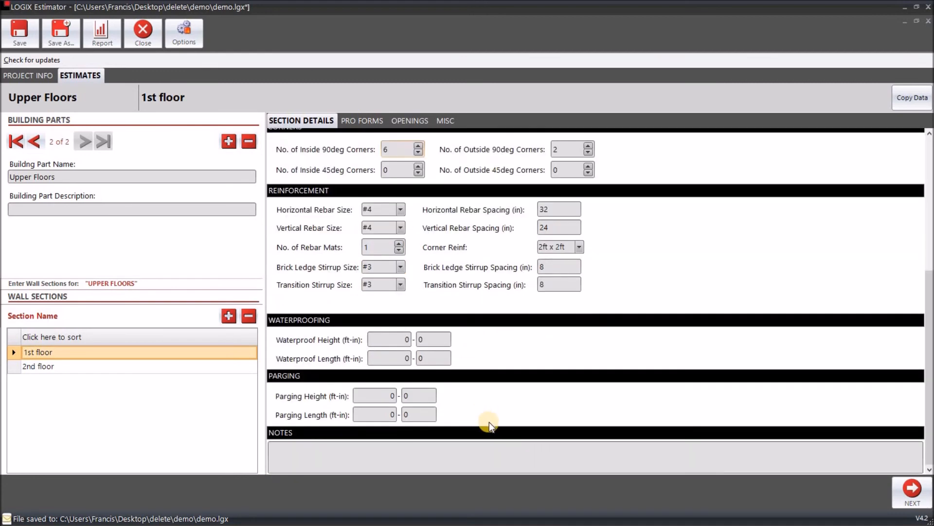
scroll(489, 221, "up", 6)
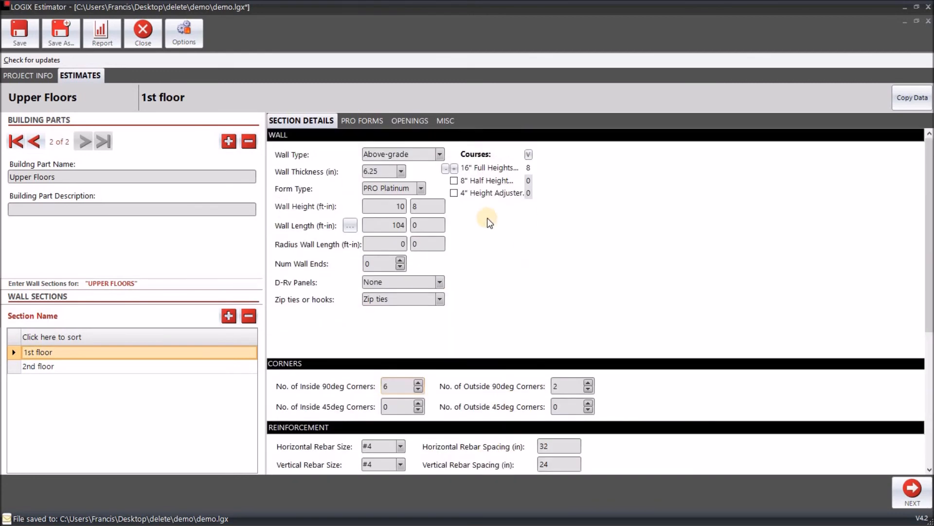
Step: Open the 1st floor's PRO forms and check the first-floor wall in the PDF drawing for non-standard form courses
left_click(352, 119)
key("alt+Tab")
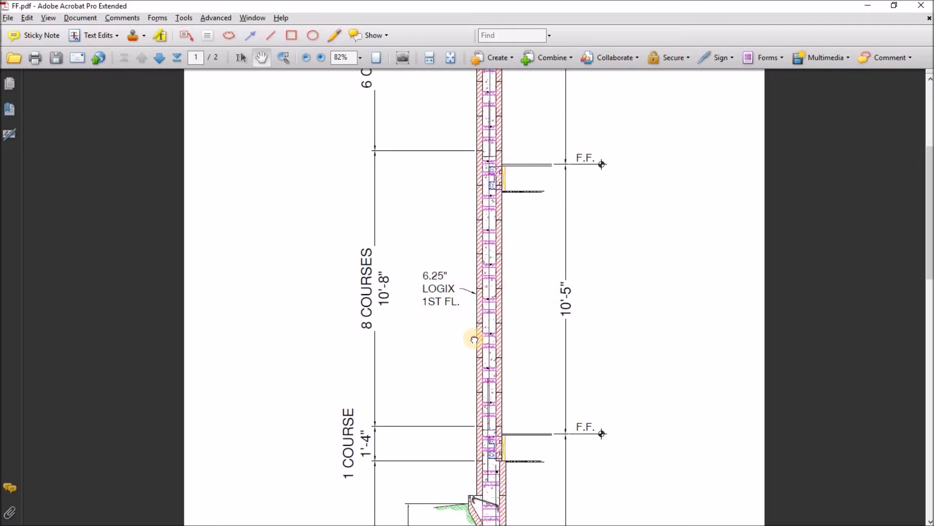
scroll(493, 273, "down", 1)
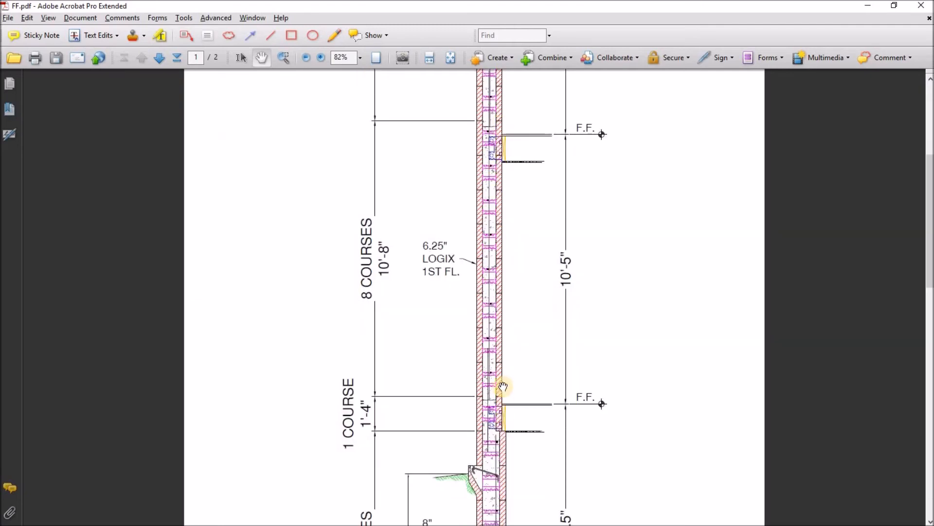
key("alt+Tab")
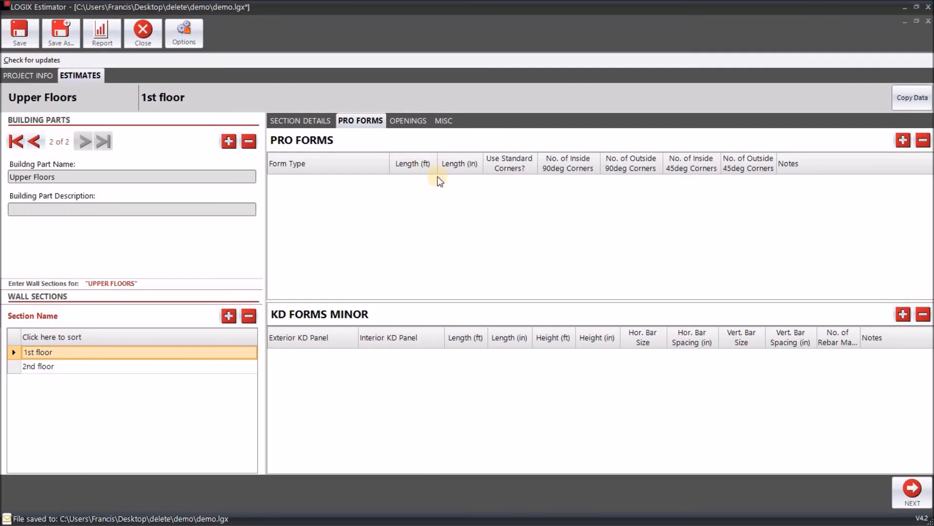
Step: Add a 1st floor window opening 4 ft wide and 5 ft high, with 3 openings
left_click(404, 122)
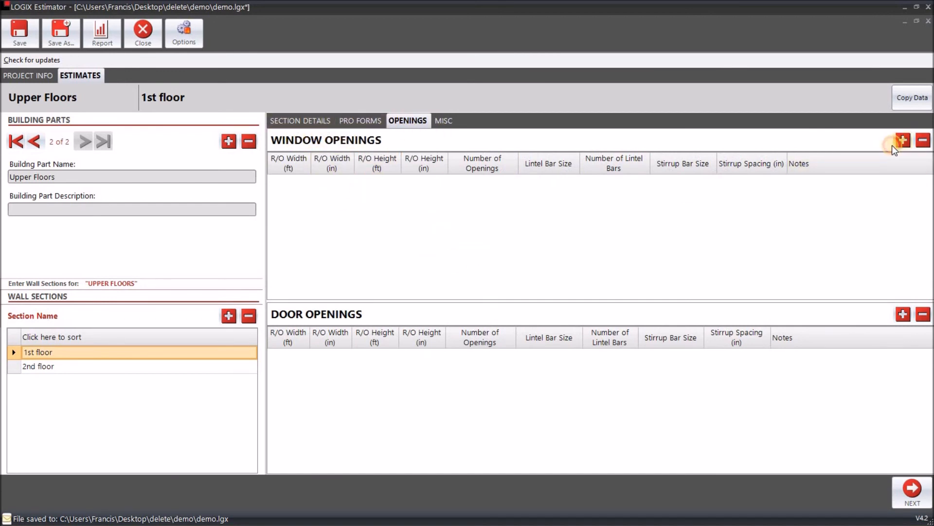
left_click(288, 184)
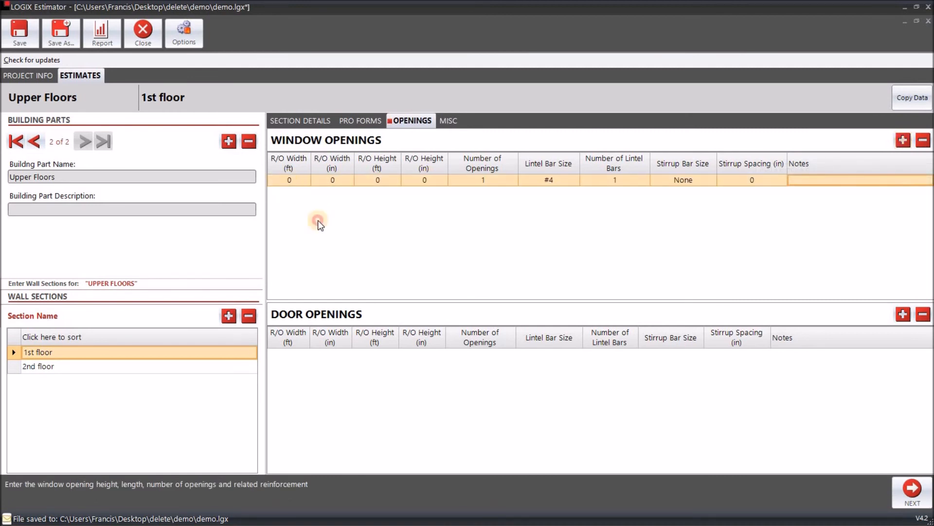
type("4")
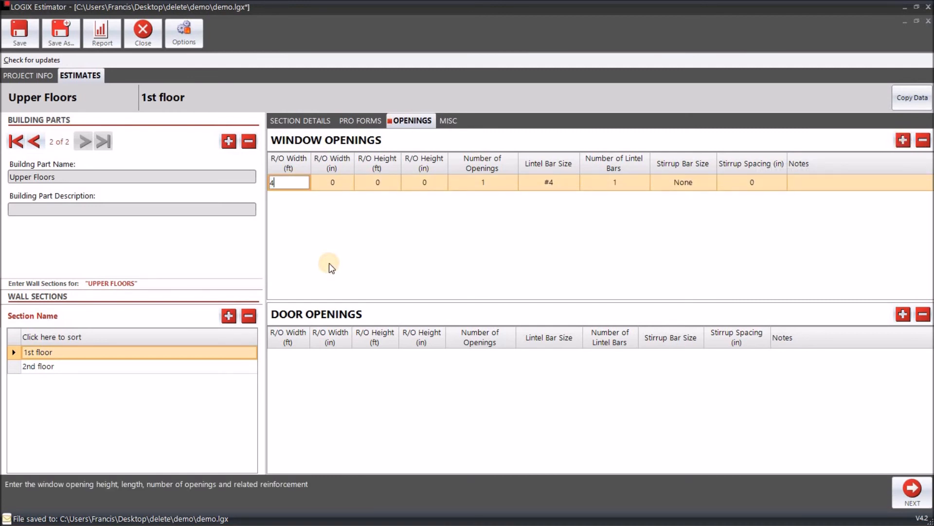
key("Tab")
key("Tab")
type("5")
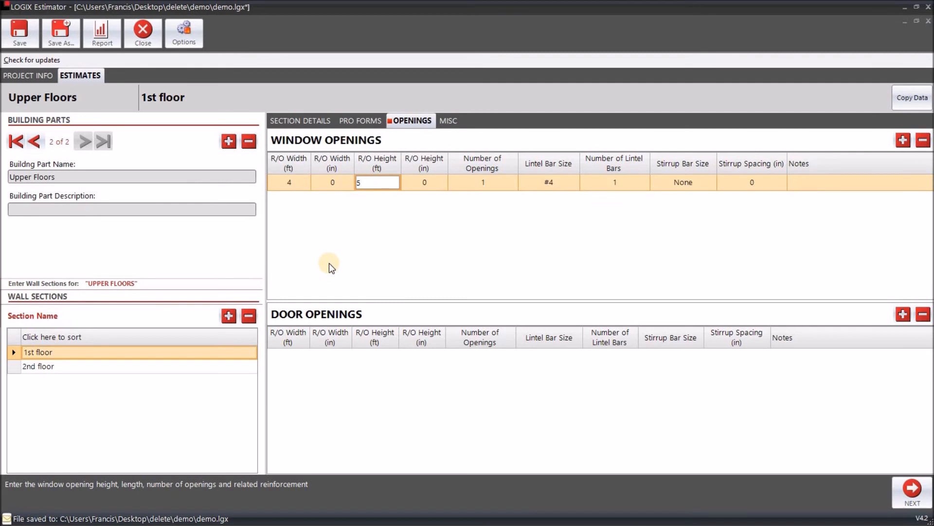
key("Tab")
key("Tab")
type("3")
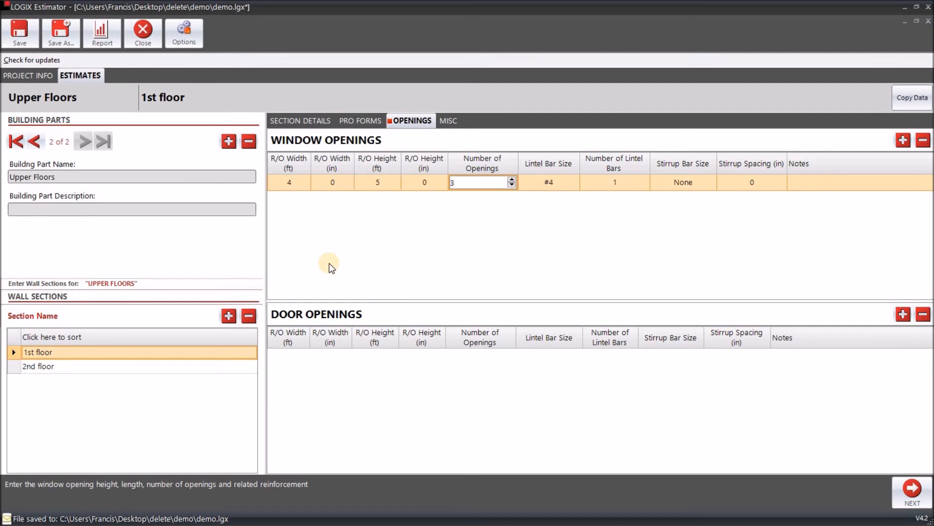
key("Tab")
key("Tab")
key("Tab")
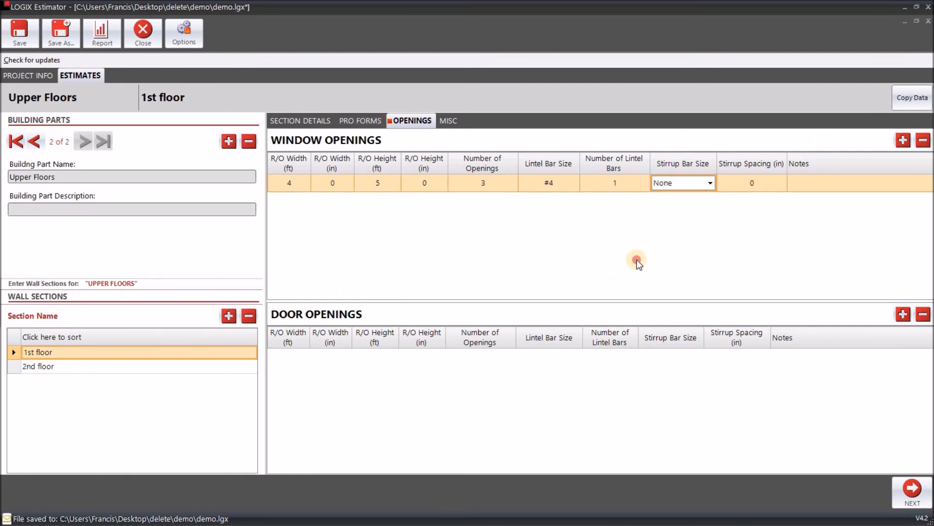
left_click(636, 259)
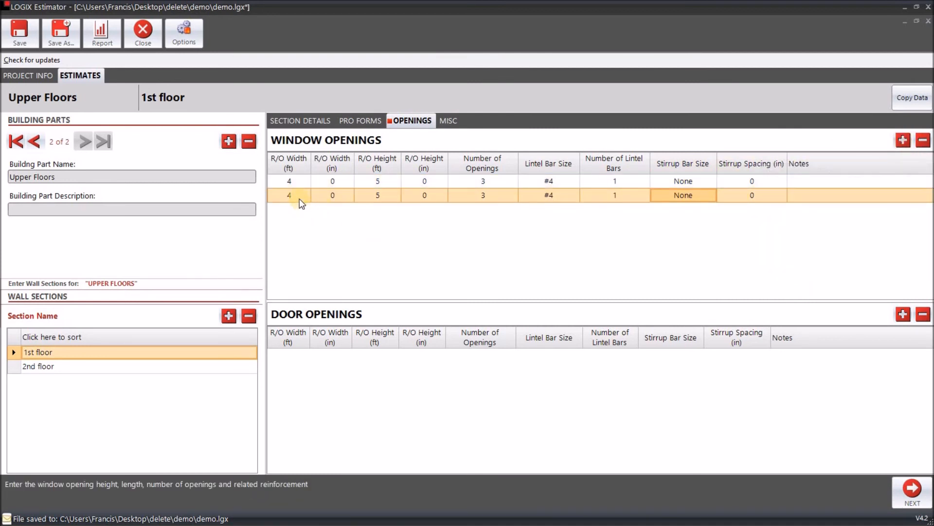
Step: Enter a second 1st floor window opening 2 ft wide and 6 ft high, with 2 openings
type("2")
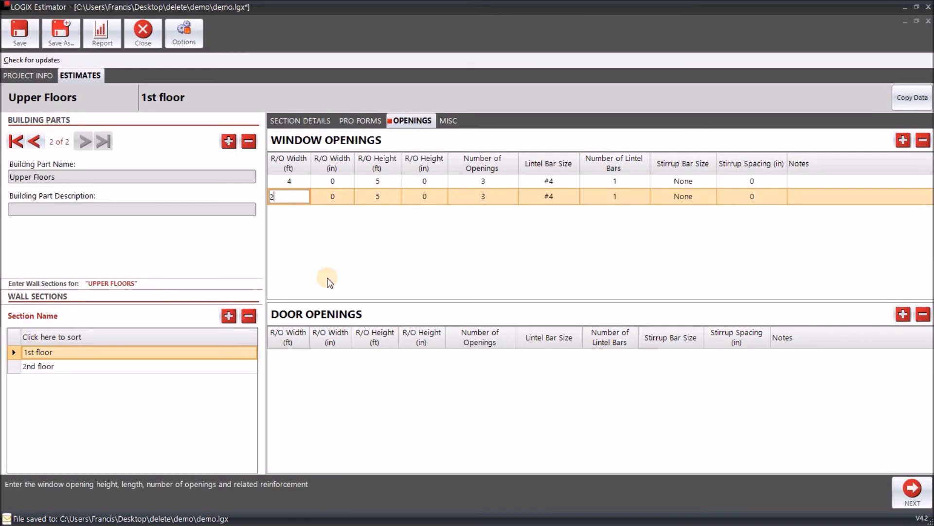
key("Tab")
key("Tab")
type("6")
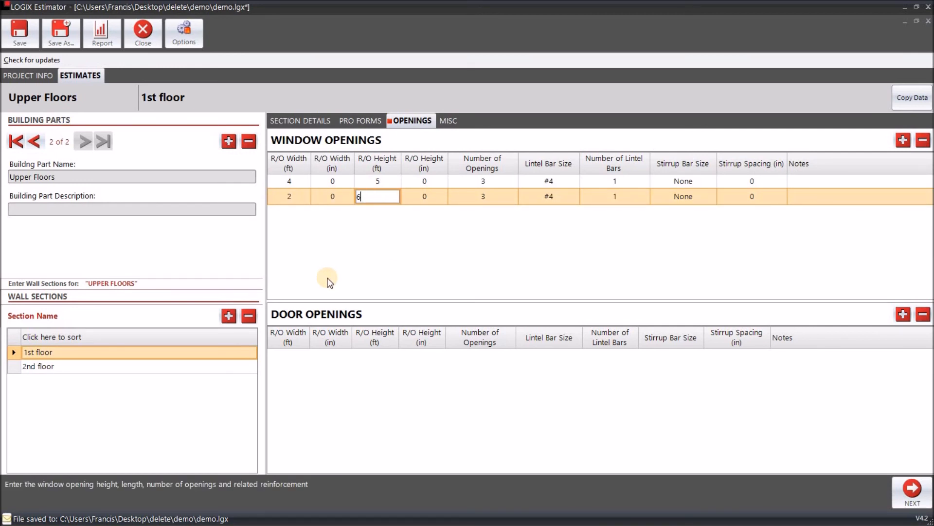
key("Tab")
key("Tab")
type("2")
key("Tab")
key("Tab")
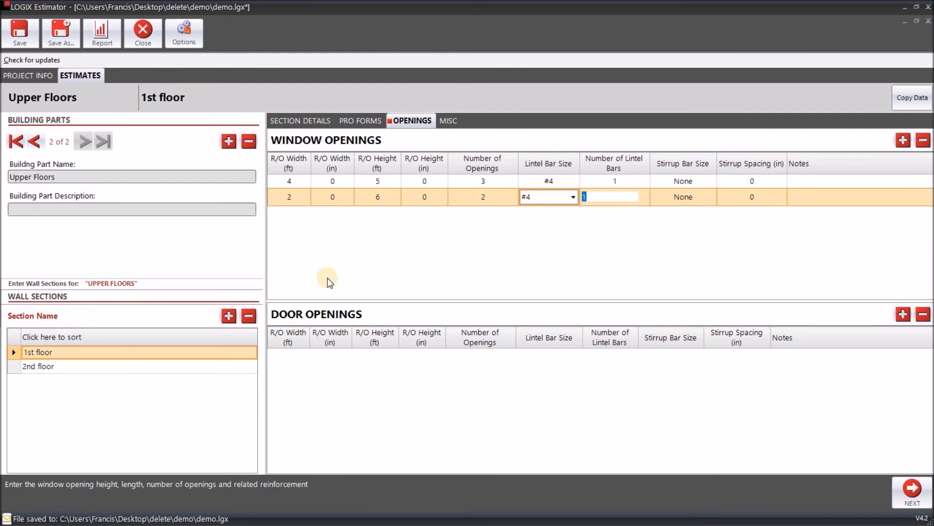
key("Tab")
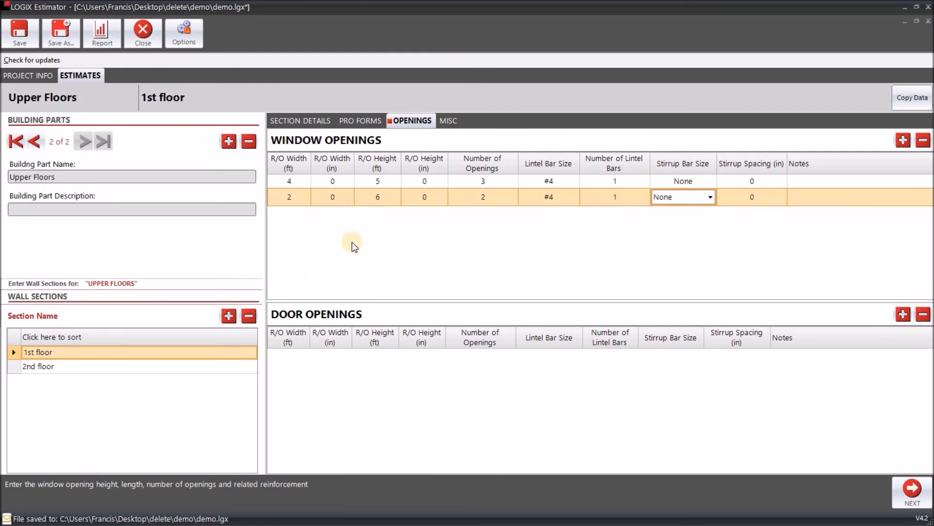
left_click(647, 230)
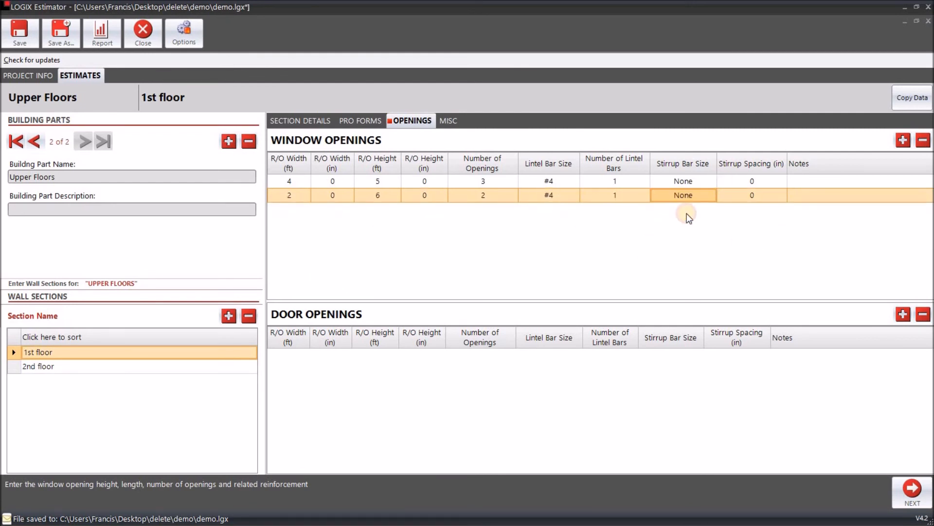
Step: Add a 1st floor door opening 6 ft wide and 7 ft high
left_click(543, 422)
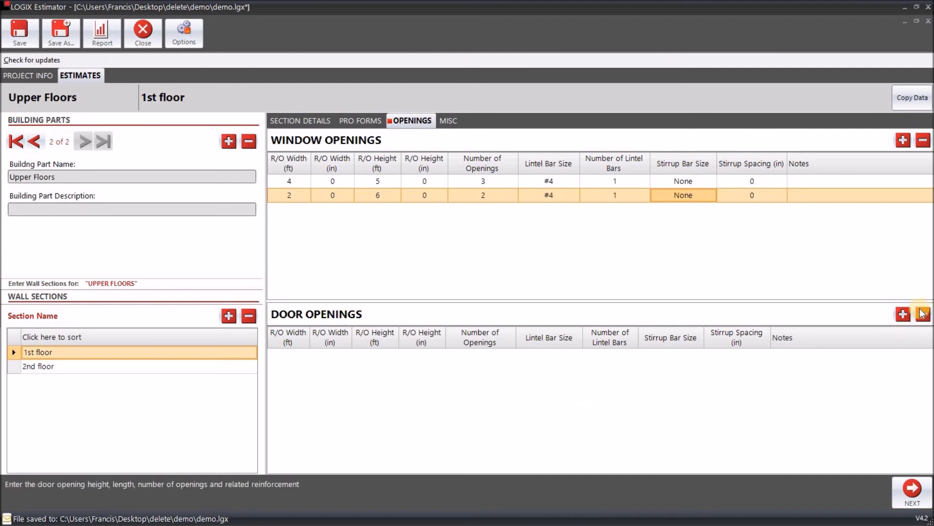
left_click(903, 314)
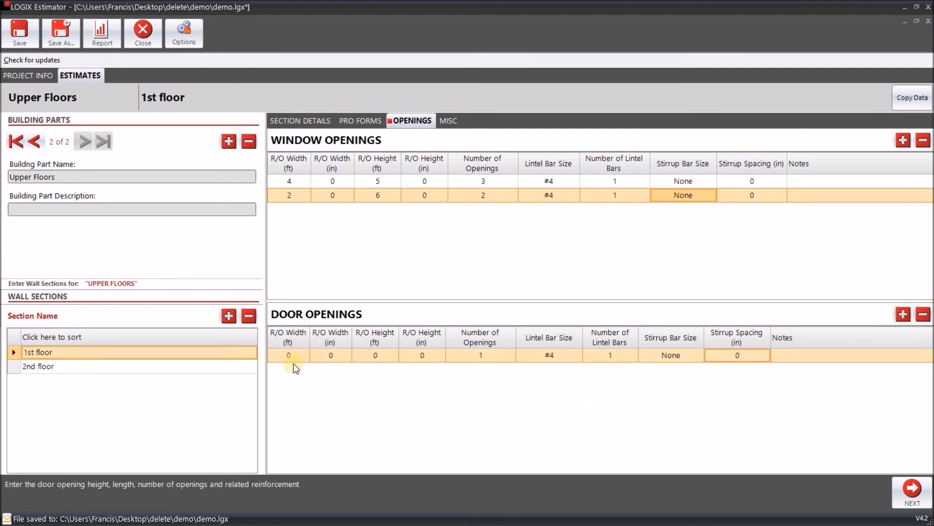
left_click(384, 469)
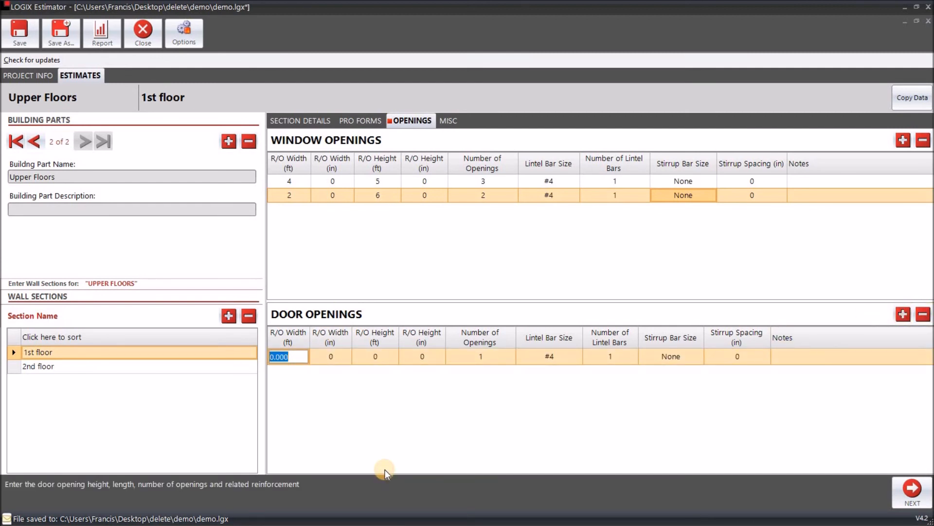
type("6")
key("Tab")
key("Tab")
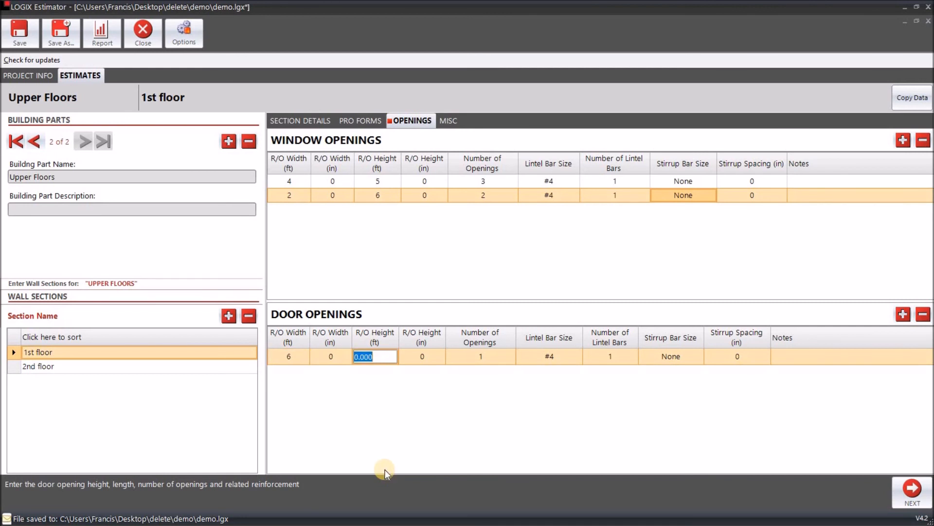
type("7")
key("Tab")
key("Tab")
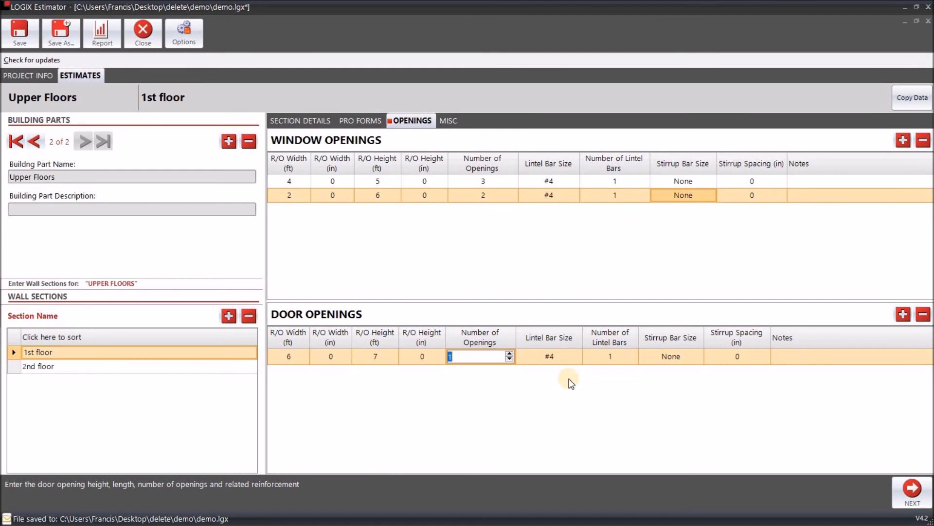
Step: Give the 6 ft door opening #3 stirrup bars at 6 in spacing
left_click(685, 358)
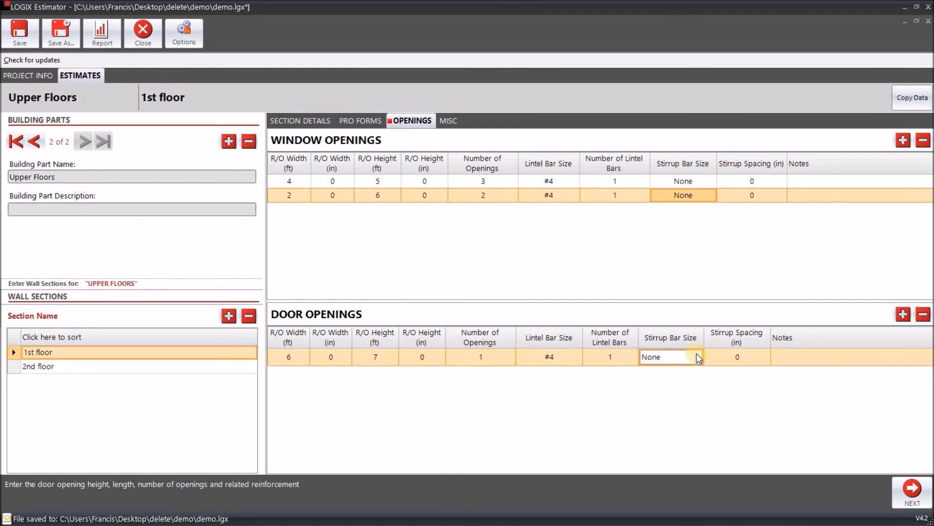
left_click(673, 362)
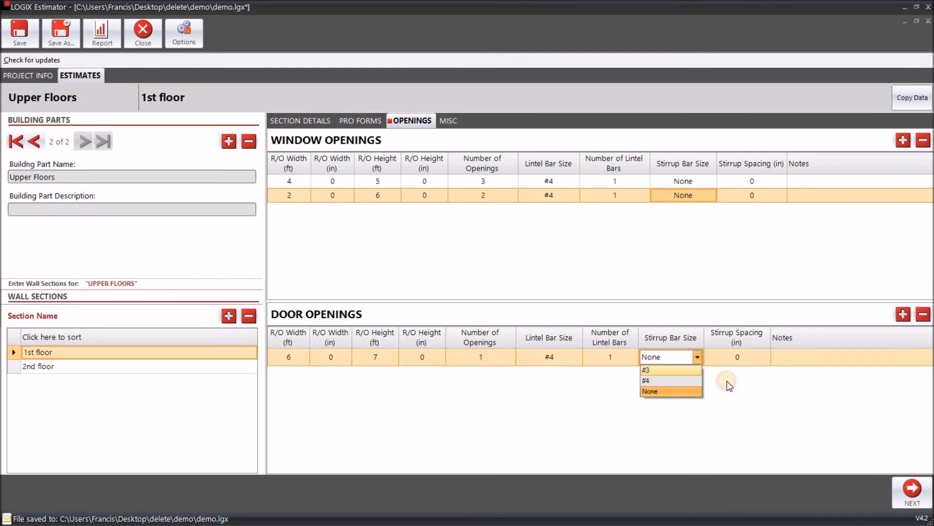
left_click(647, 370)
left_click(744, 361)
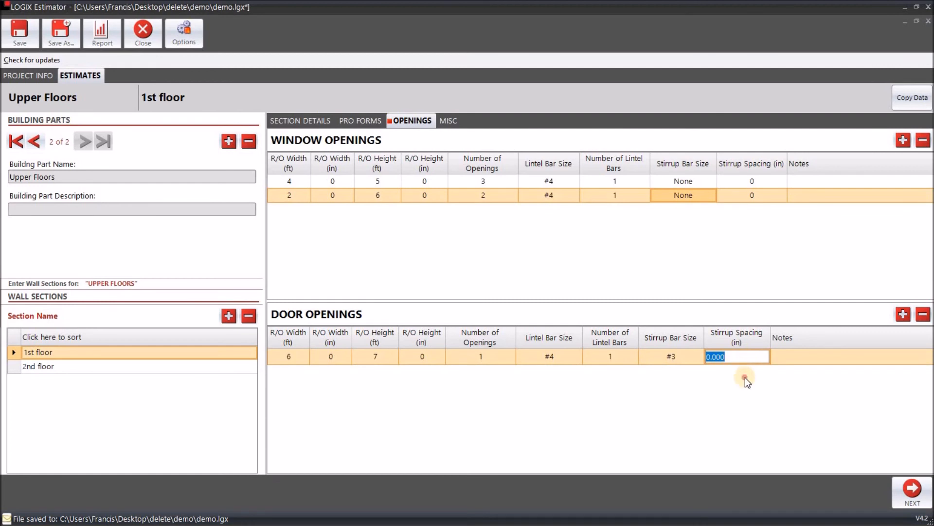
type("6")
key("Return")
left_click(345, 381)
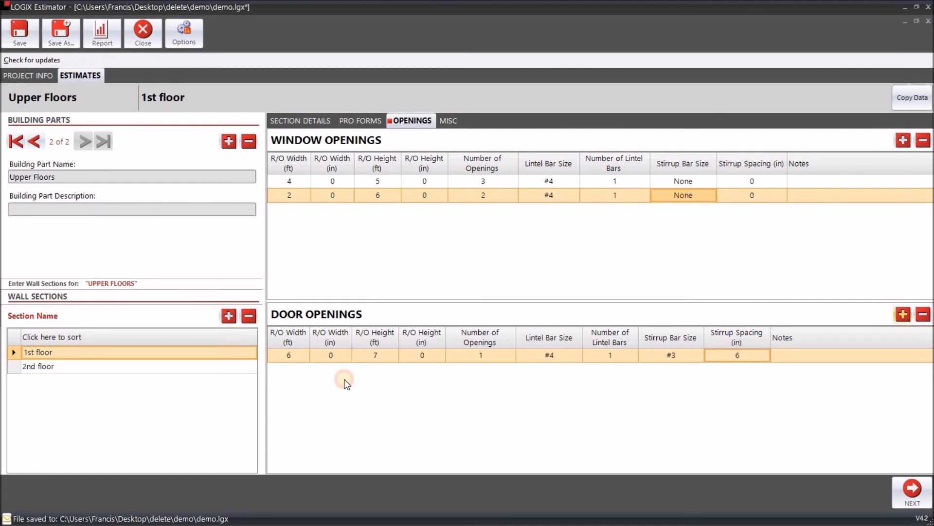
Step: Enter a second 1st floor door opening with a width of 0 ft 32 in, keeping the 7 ft height
left_click(293, 369)
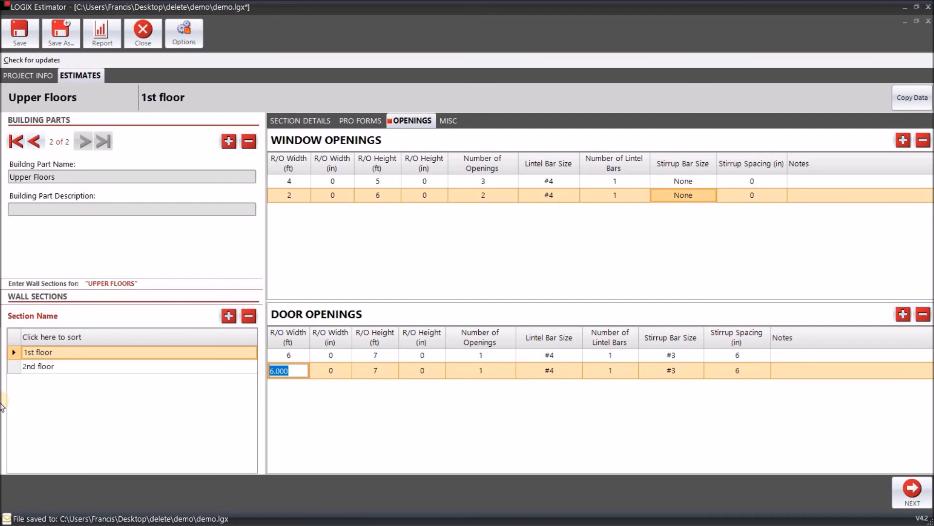
key("Tab")
key("shift+Tab")
type("0")
key("Tab")
type("32")
key("Tab")
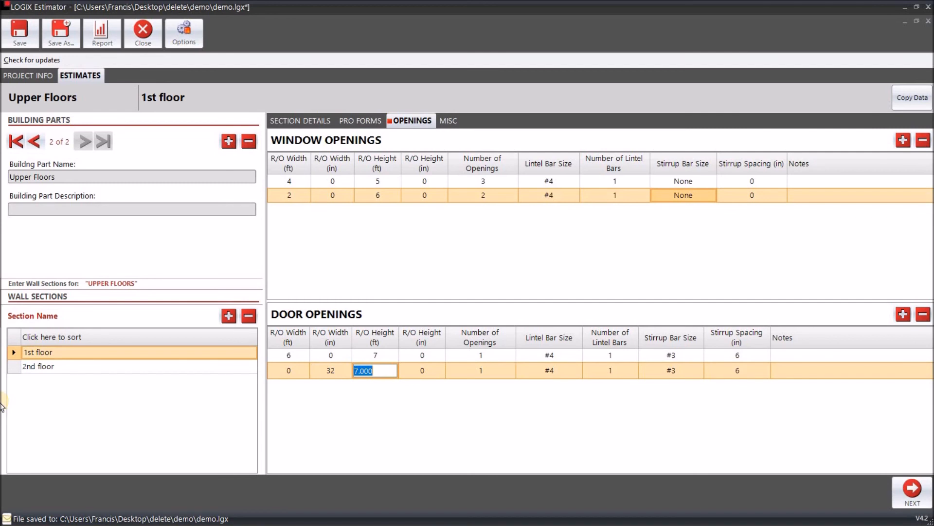
key("Tab")
key("Tab")
key("Tab")
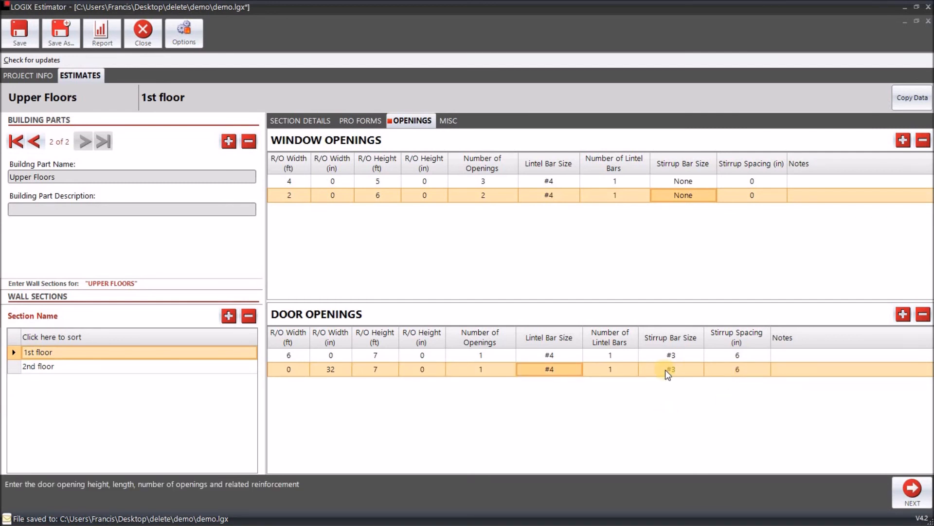
Step: Set the 32 in door opening's stirrup bar size to None
left_click(700, 372)
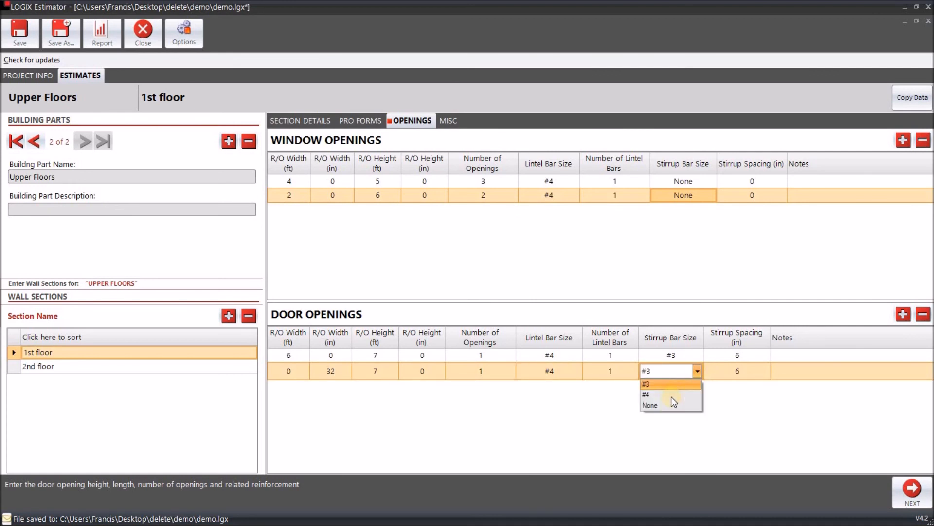
left_click(662, 406)
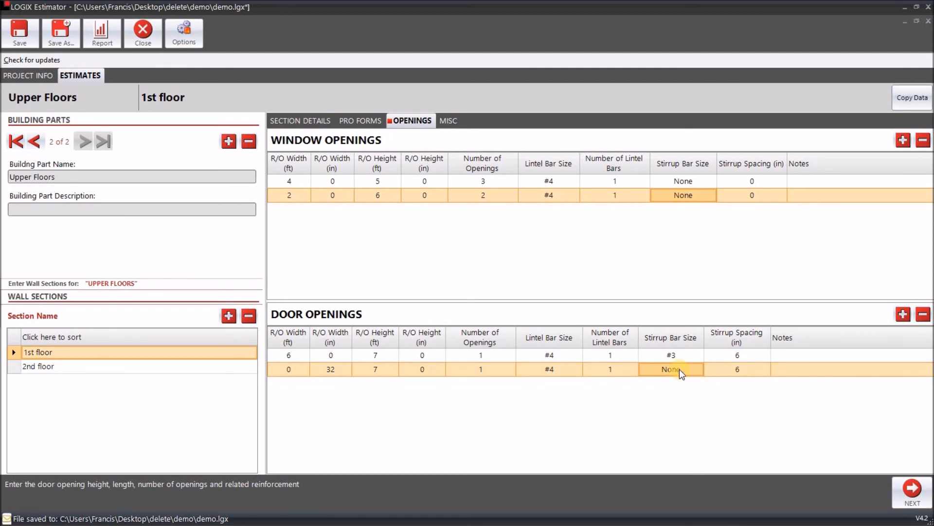
left_click(740, 422)
left_click(62, 406)
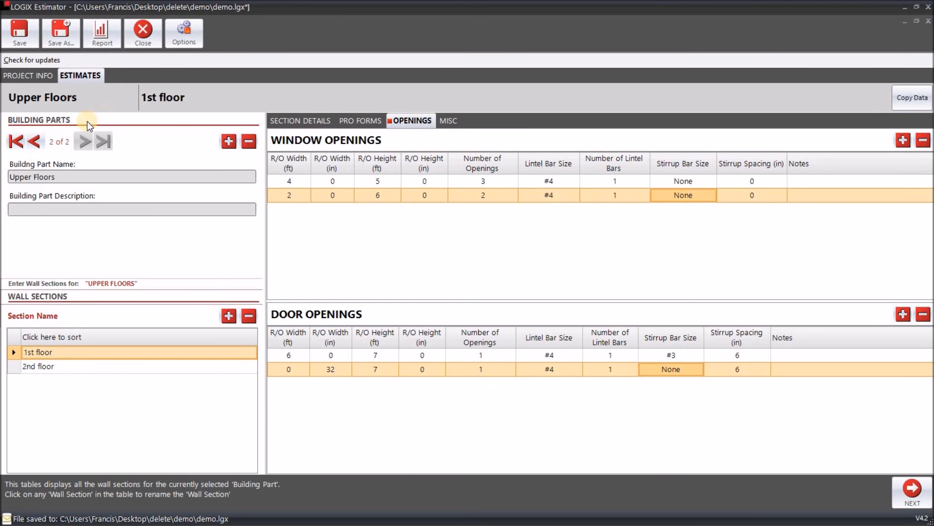
Step: Correct the door opening width in the Basement's 8" ext wall to 0 ft 32 in
left_click(47, 148)
left_click(289, 361)
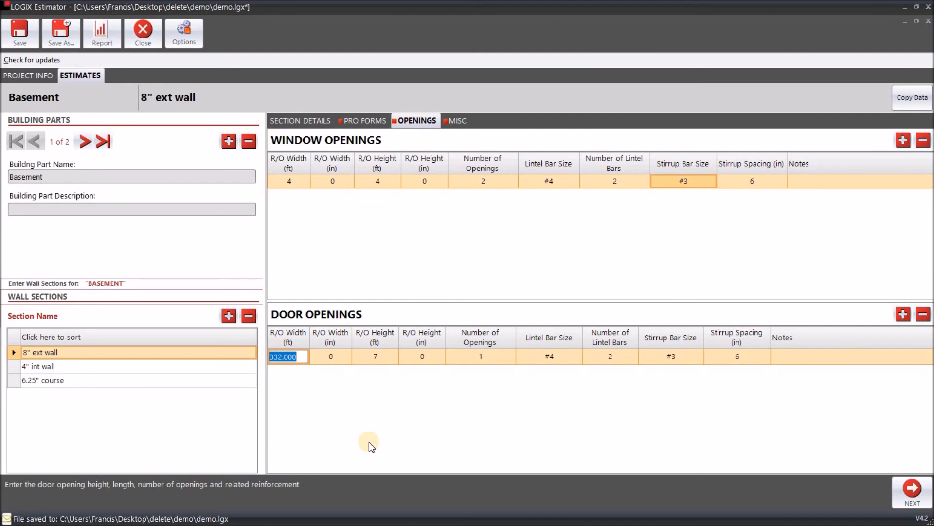
type("0")
key("Tab")
key("Tab")
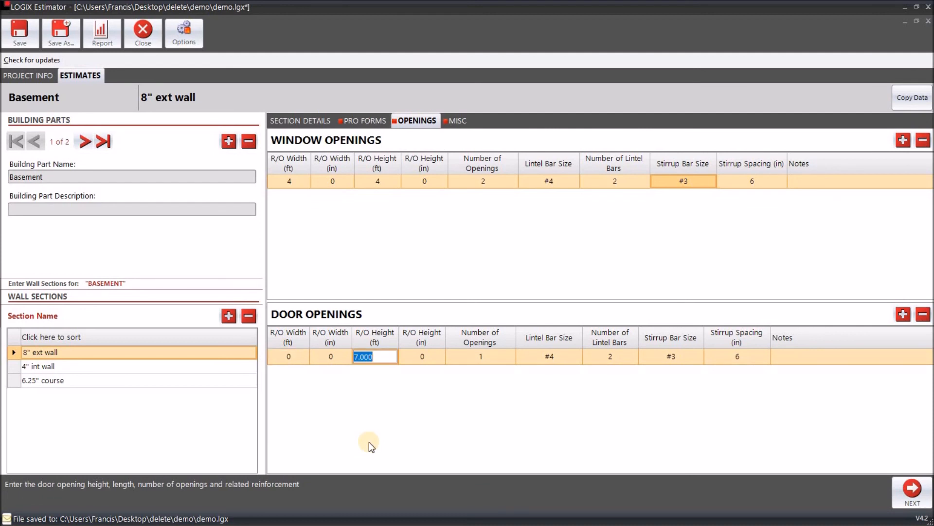
key("shift+Tab")
type("32")
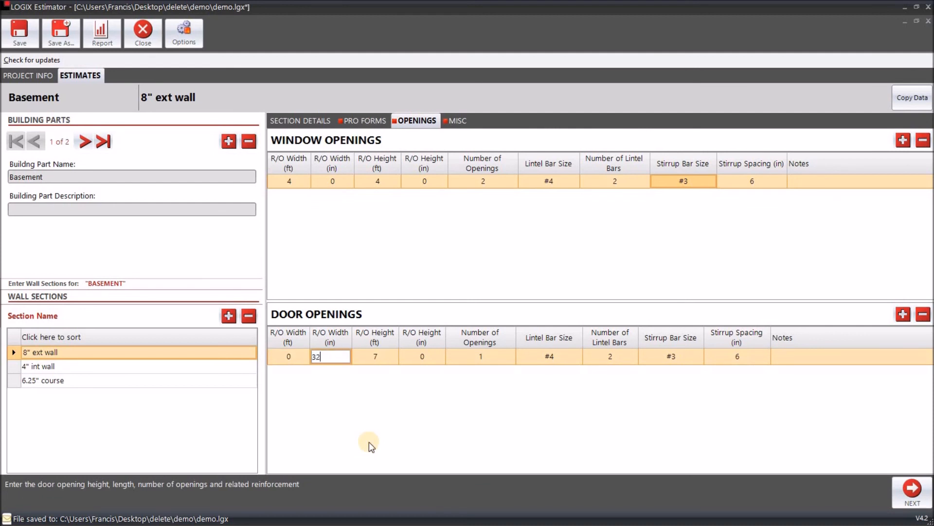
key("Tab")
key("Return")
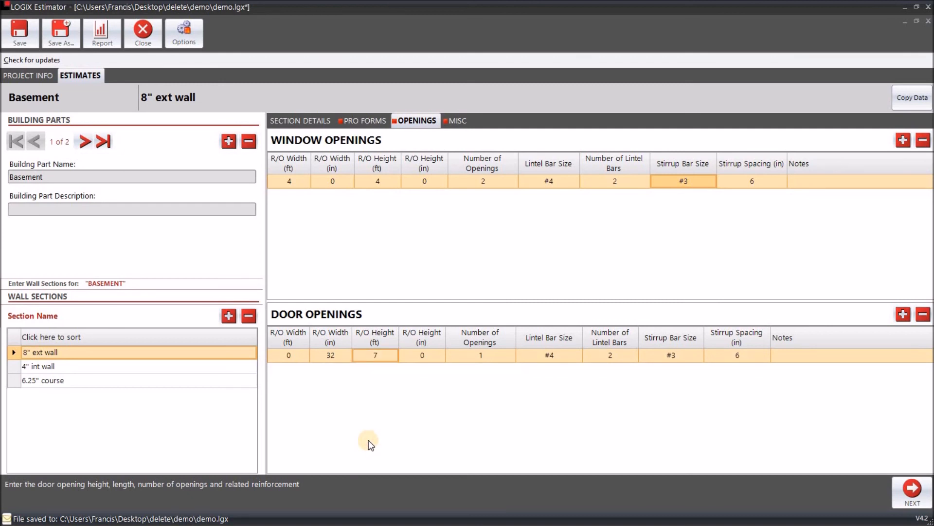
Step: Return to the Upper Floors' 1st floor and save the estimate
left_click(85, 141)
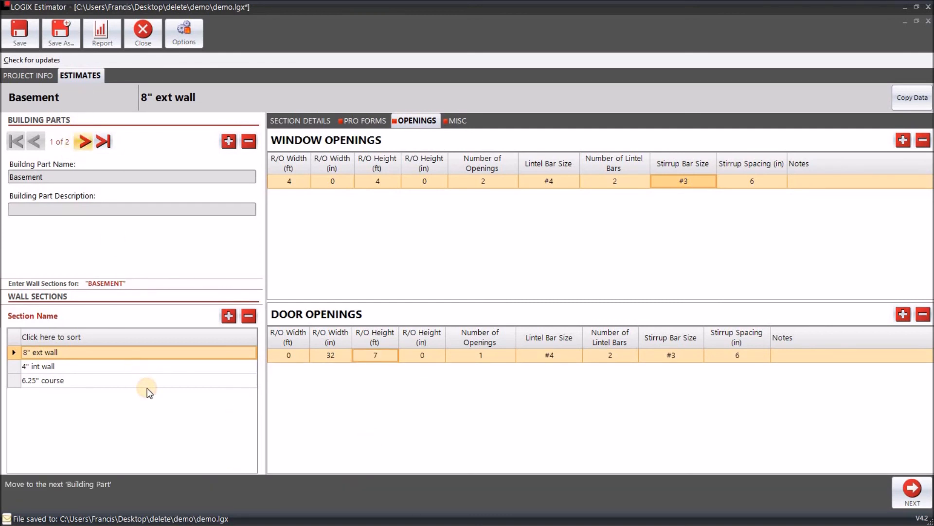
left_click(14, 30)
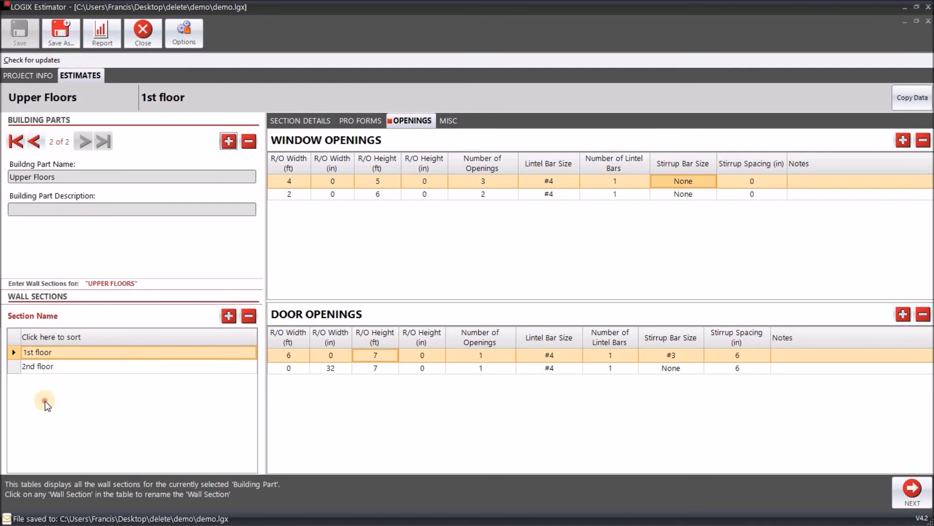
left_click(429, 411)
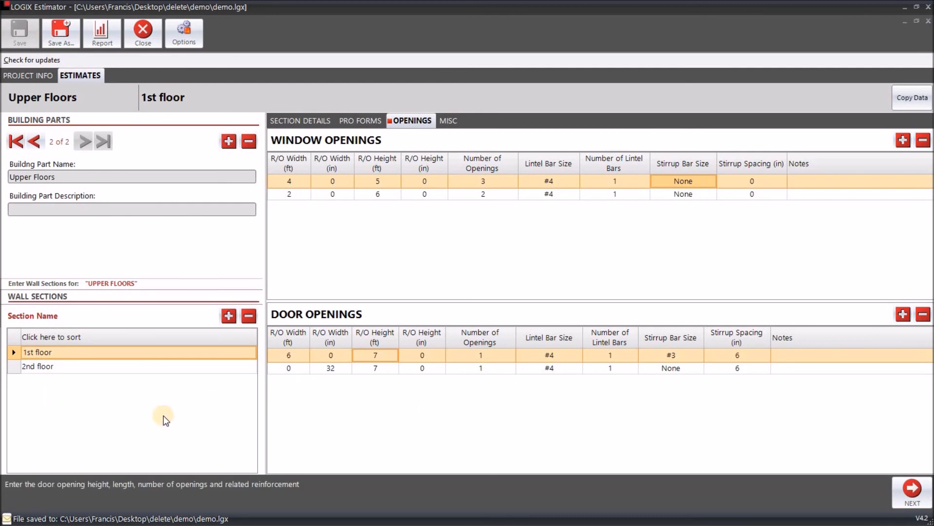
Step: Check the 1st floor's miscellaneous items for pilasters and T-walls
left_click(413, 298)
left_click(446, 122)
left_click(286, 178)
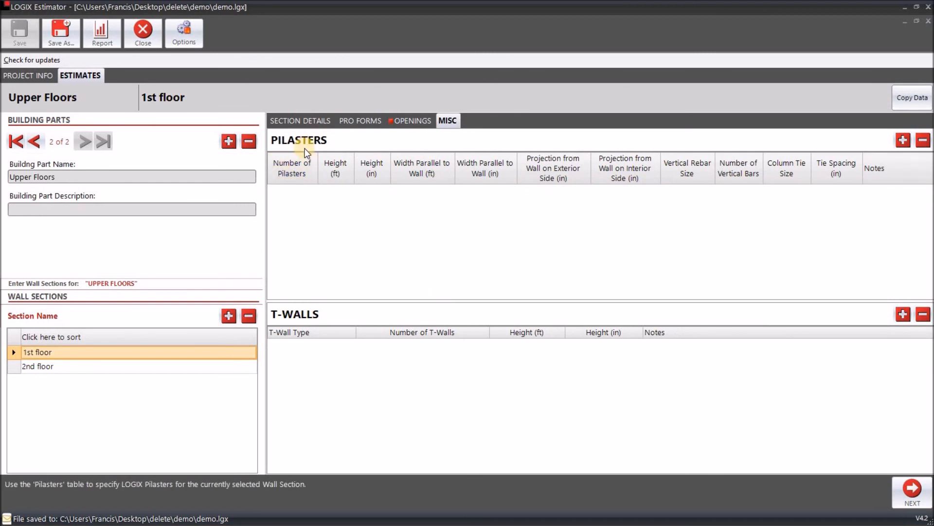
Step: Open the section details of the Upper Floors' 2nd floor wall section
left_click(373, 400)
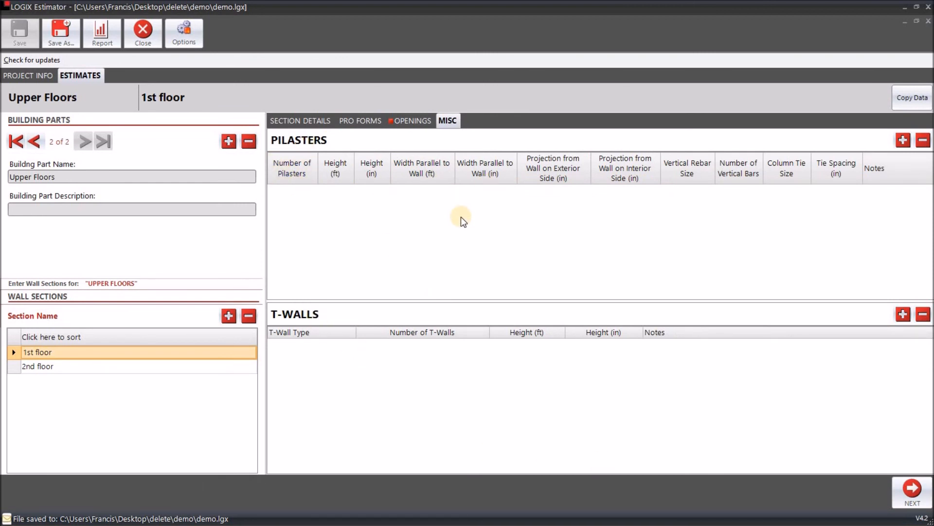
left_click(297, 120)
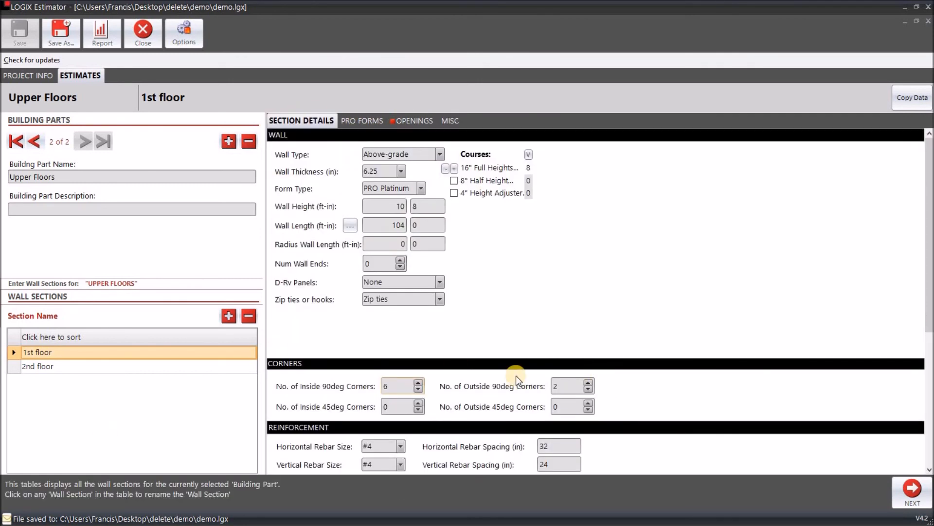
left_click(24, 367)
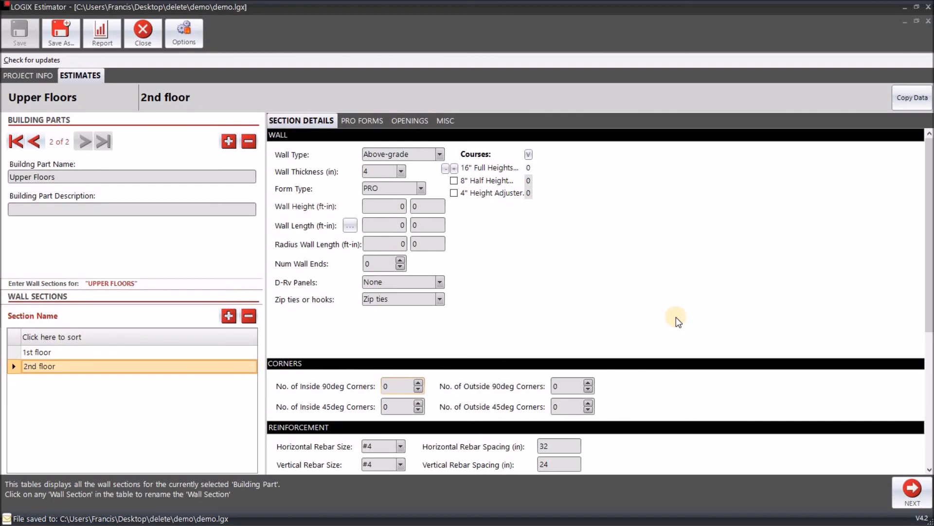
Step: Switch to FF.pdf in Adobe Acrobat, compare the 1st and 2nd floor walls in the section drawing, and return to LOGIX Estimator
key("alt+Tab")
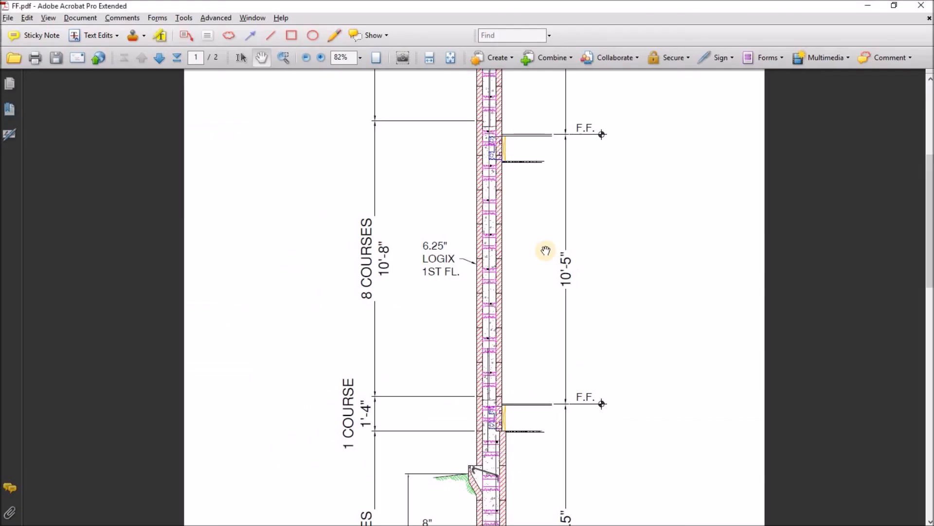
scroll(555, 419, "up", 4)
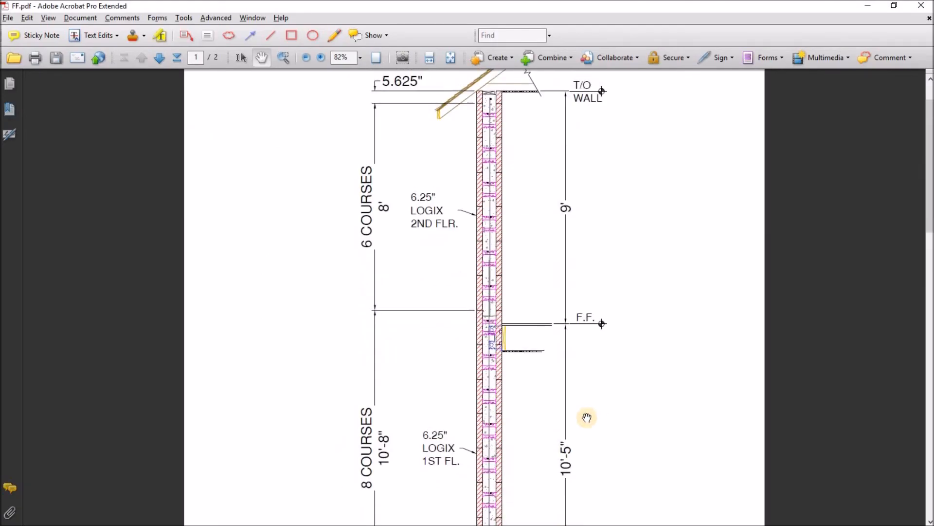
scroll(561, 396, "down", 3)
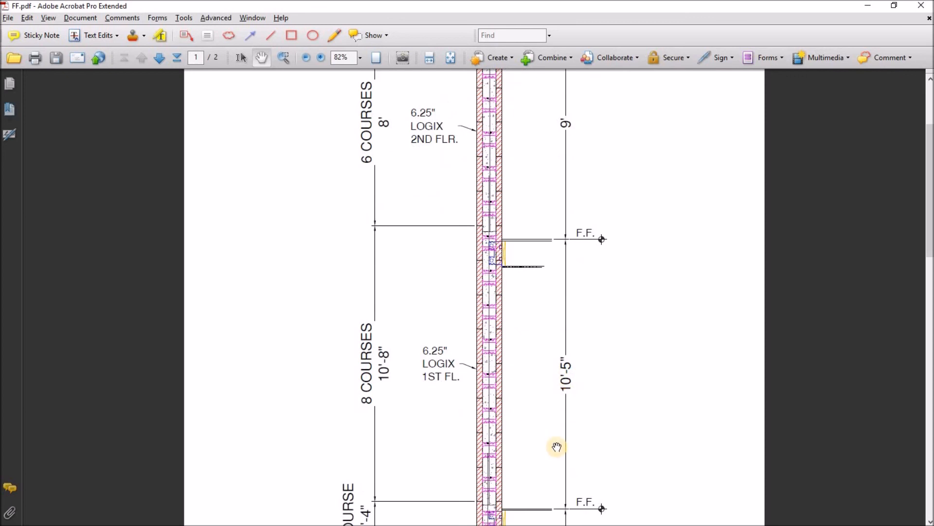
scroll(563, 358, "down", 3)
scroll(462, 72, "up", 3)
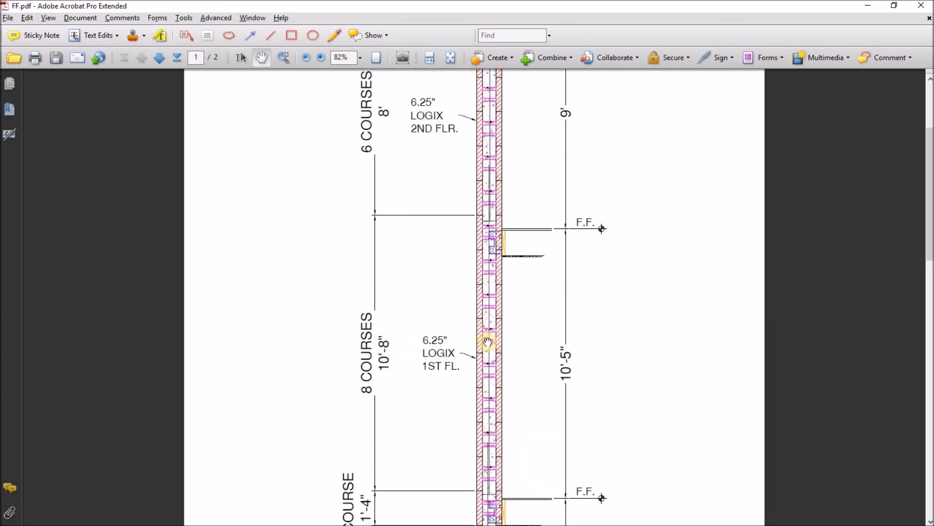
key("alt+Tab")
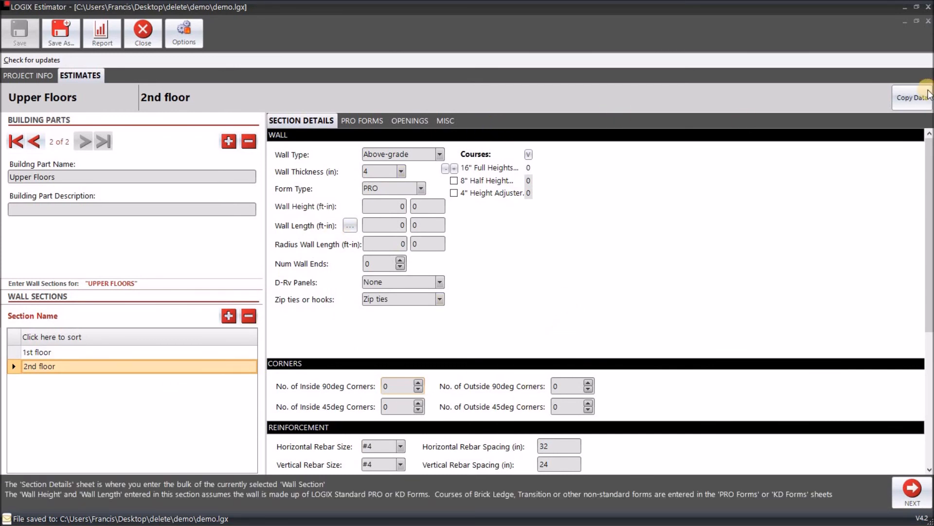
Step: Copy the data from the Upper Floors' 1st floor section into the 2nd floor section
left_click(900, 99)
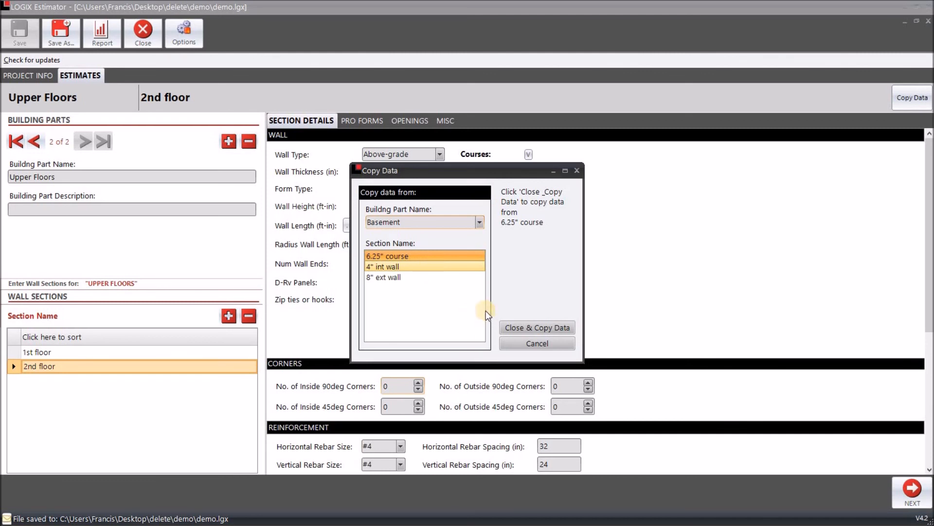
left_click(411, 224)
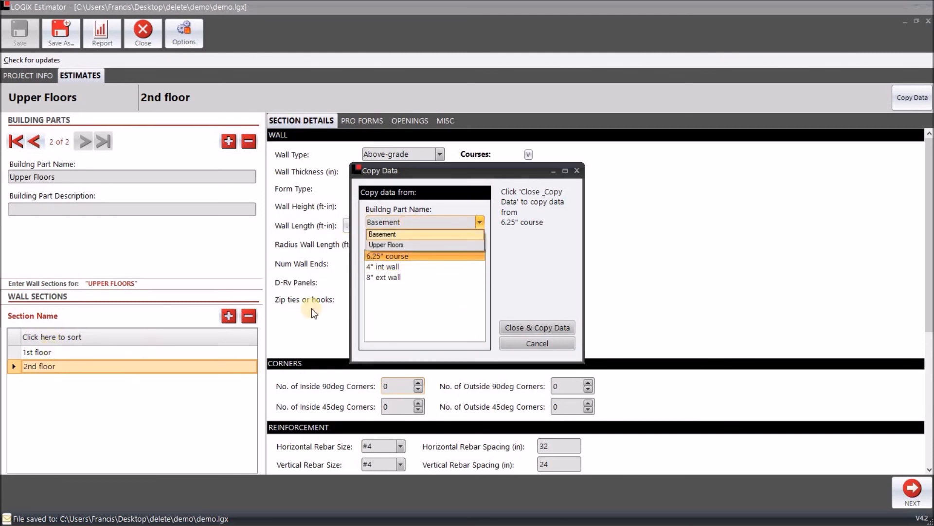
left_click(381, 246)
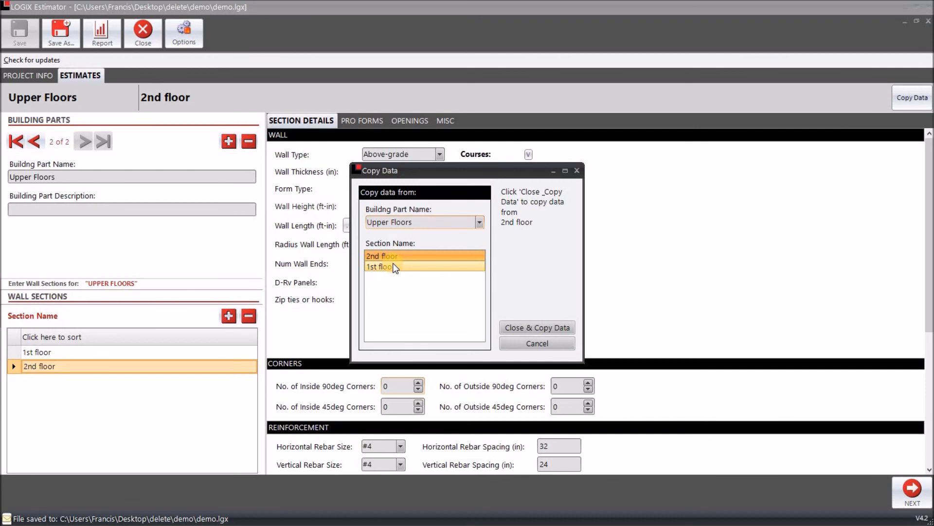
left_click(395, 268)
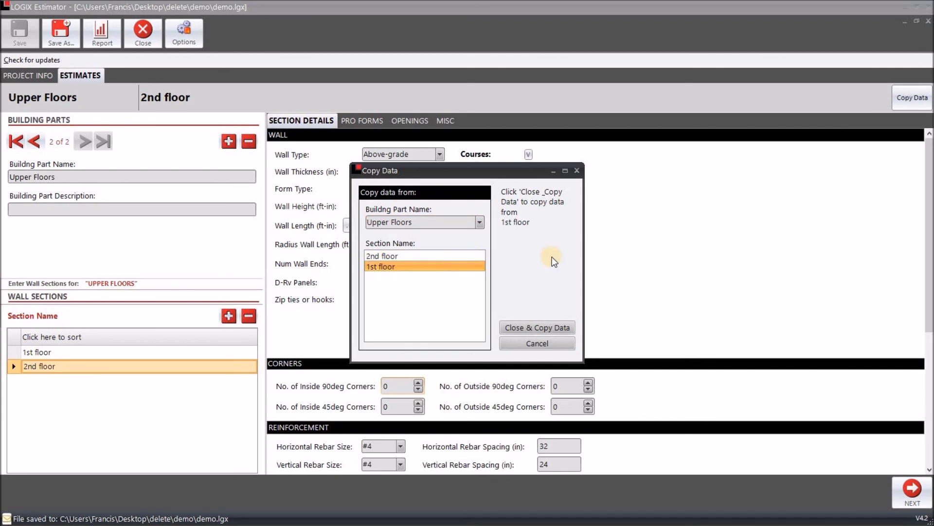
left_click(523, 328)
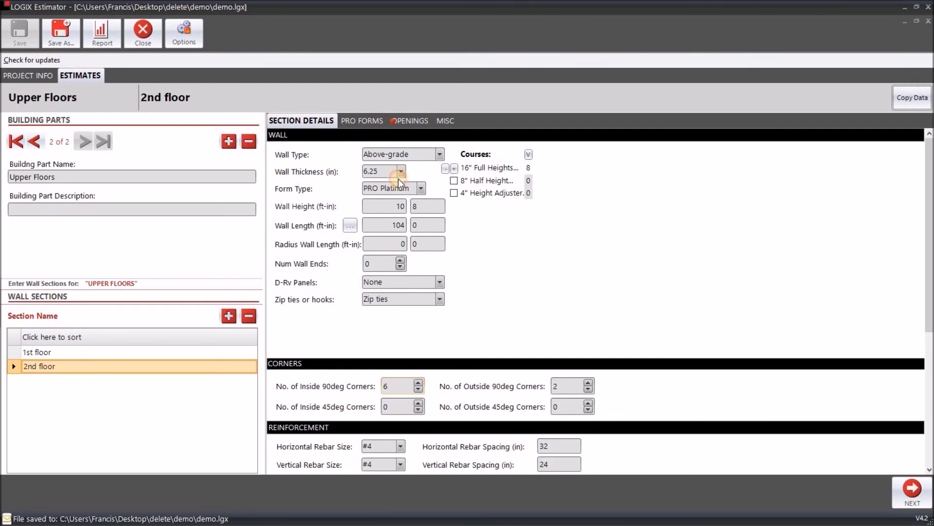
left_click(472, 230)
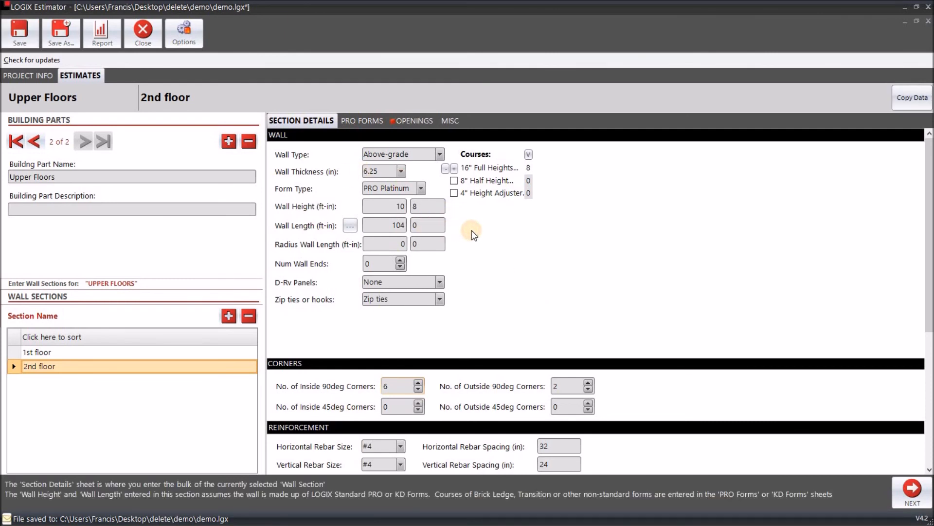
Step: Reduce the 2nd floor wall to 6 full-height 16" courses, 8 ft 0 in high, consulting the FF.pdf wall section
left_click(384, 212)
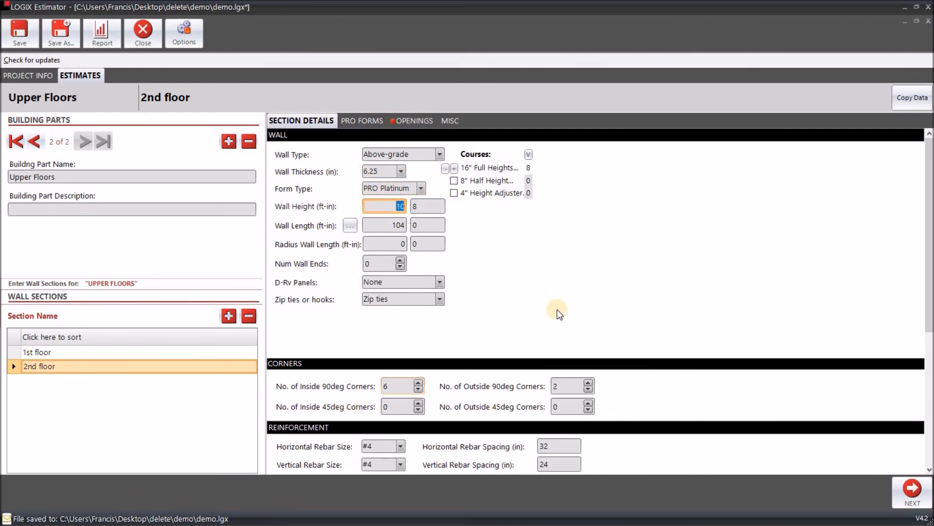
key("alt+Tab")
scroll(393, 184, "up", 3)
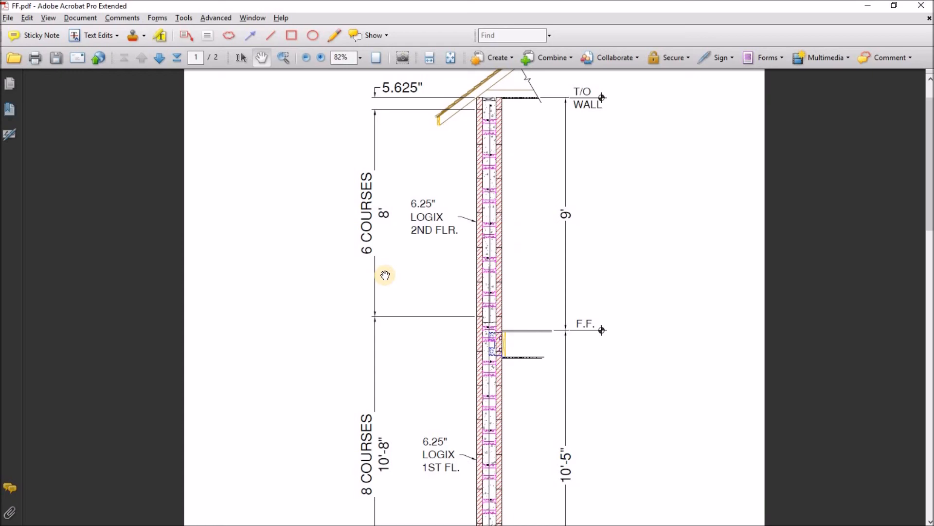
key("alt+Tab")
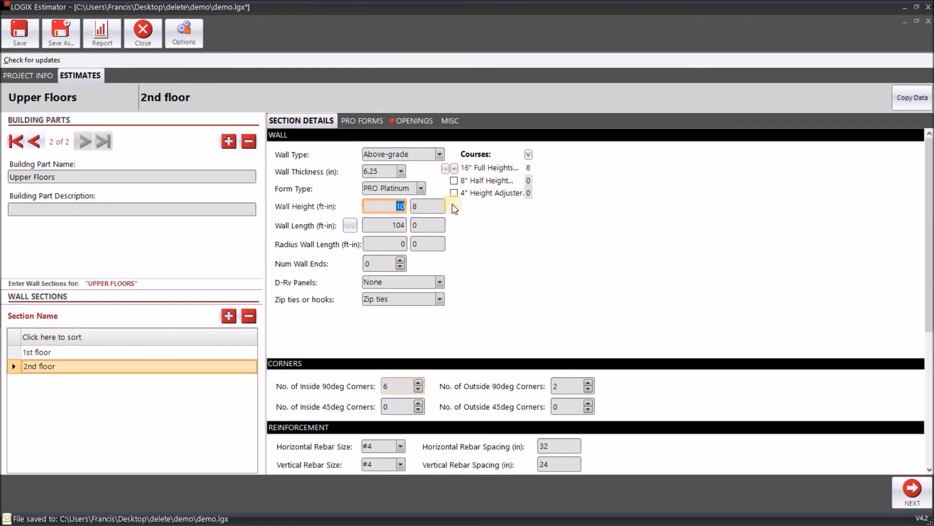
key("alt+Tab")
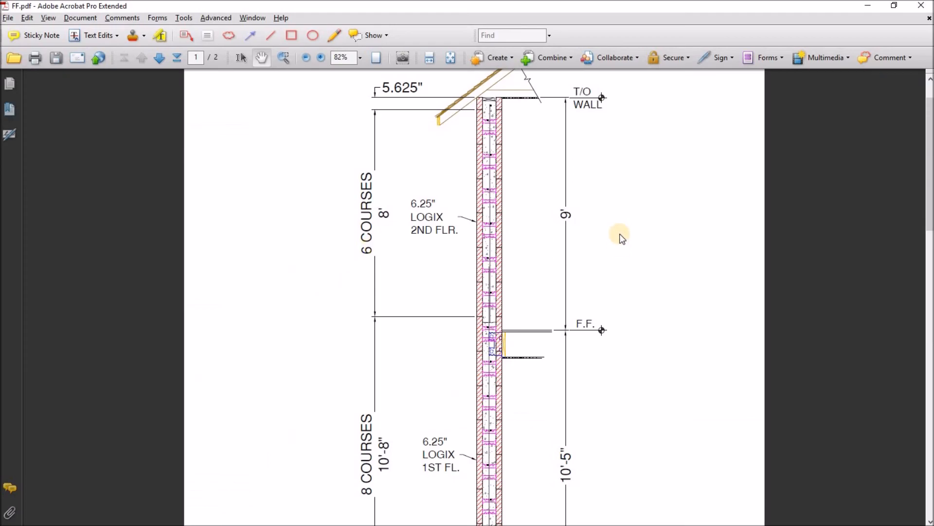
key("alt+Tab")
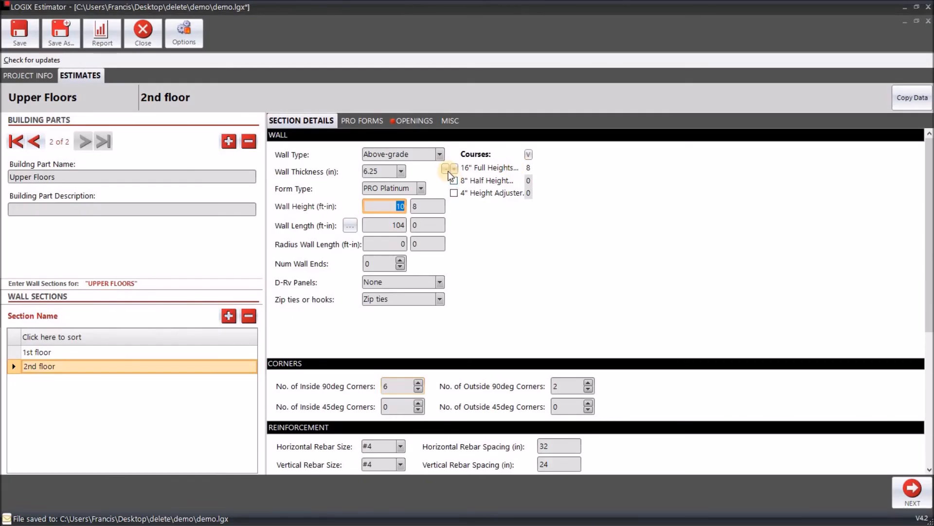
left_click(446, 168)
left_click(446, 168)
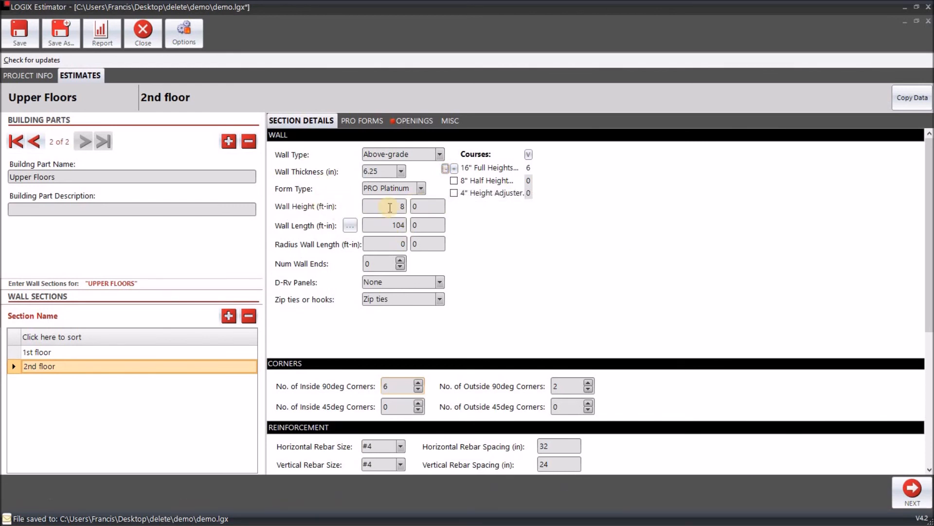
left_click(469, 282)
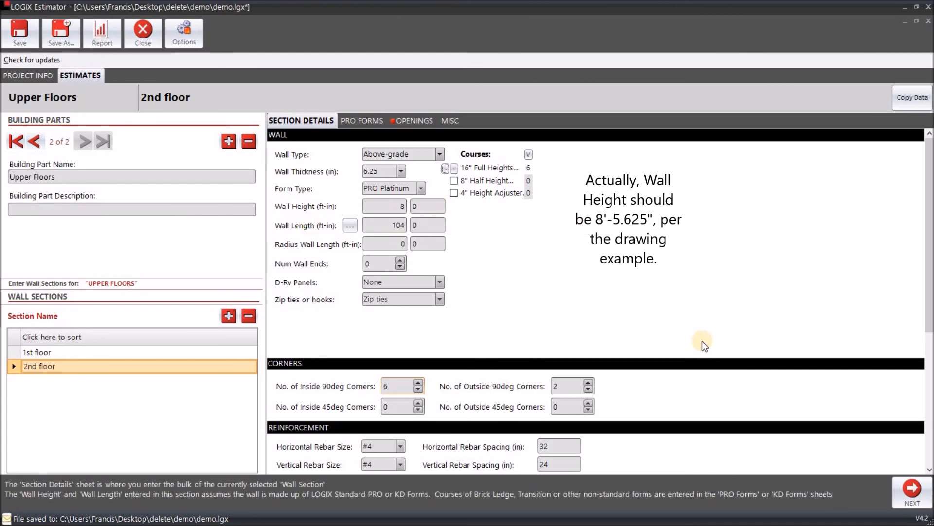
Step: Delete both copied door openings from the 2nd floor and save the estimate
scroll(657, 399, "down", 5)
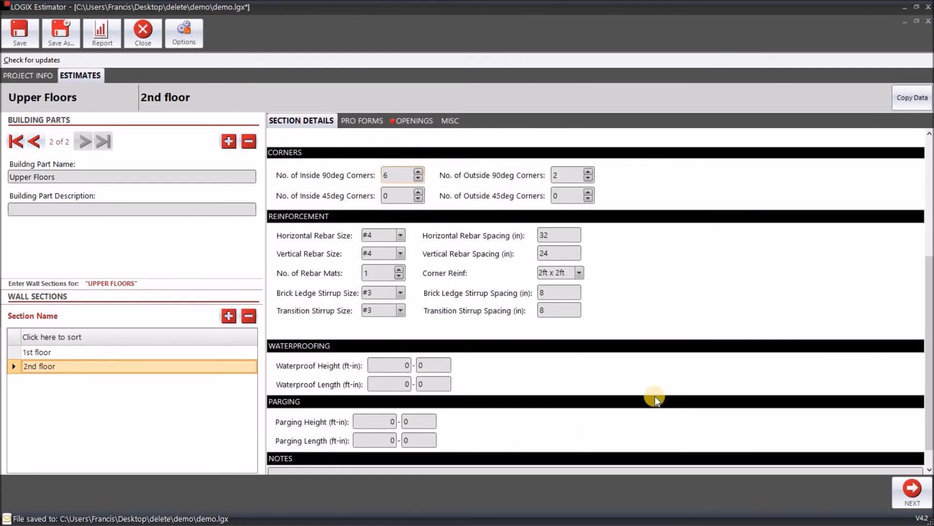
left_click(413, 121)
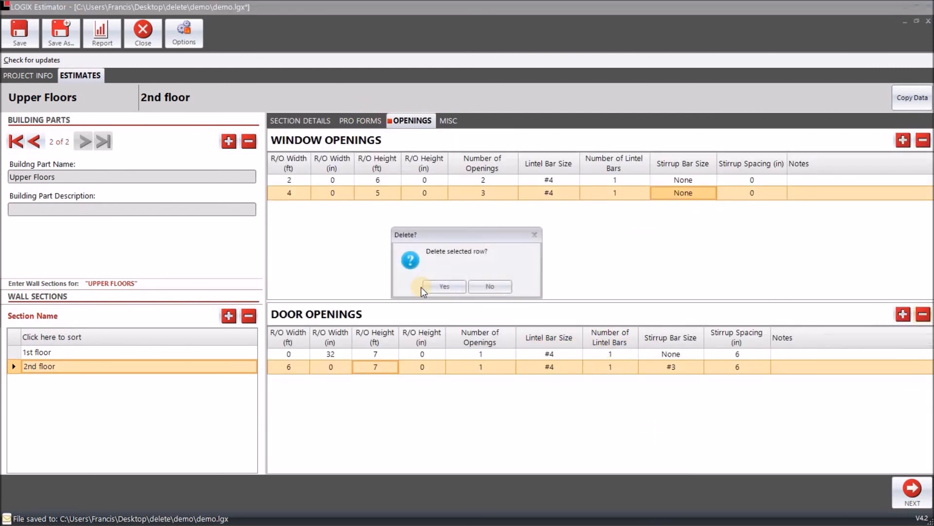
left_click(436, 287)
left_click(923, 316)
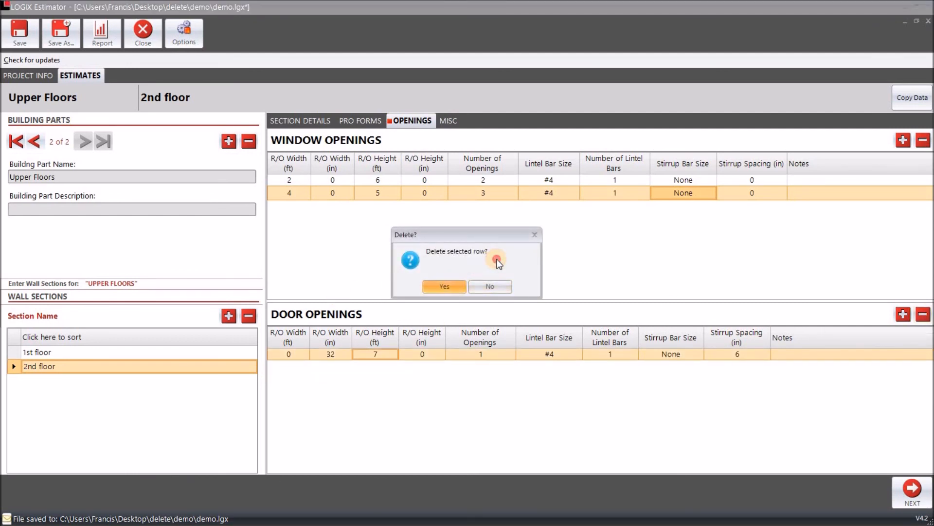
key("Return")
left_click(31, 40)
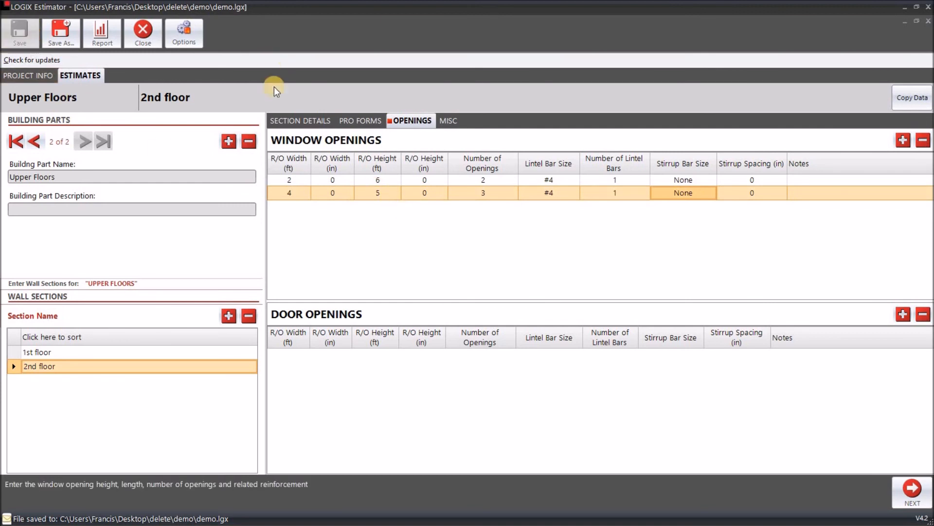
Step: Review the section details of the Upper Floors' sections and the Basement's 8" ext wall, 4" int wall and 6.25" course
left_click(294, 120)
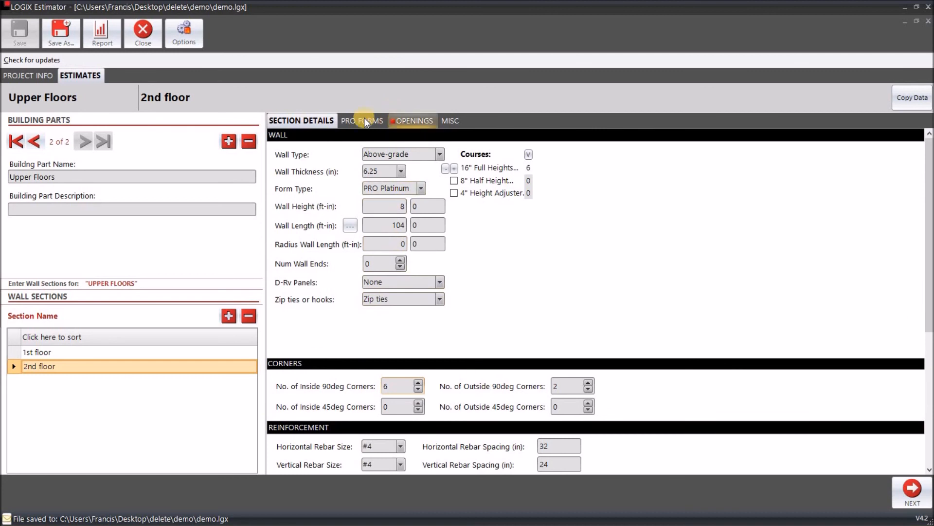
left_click(89, 351)
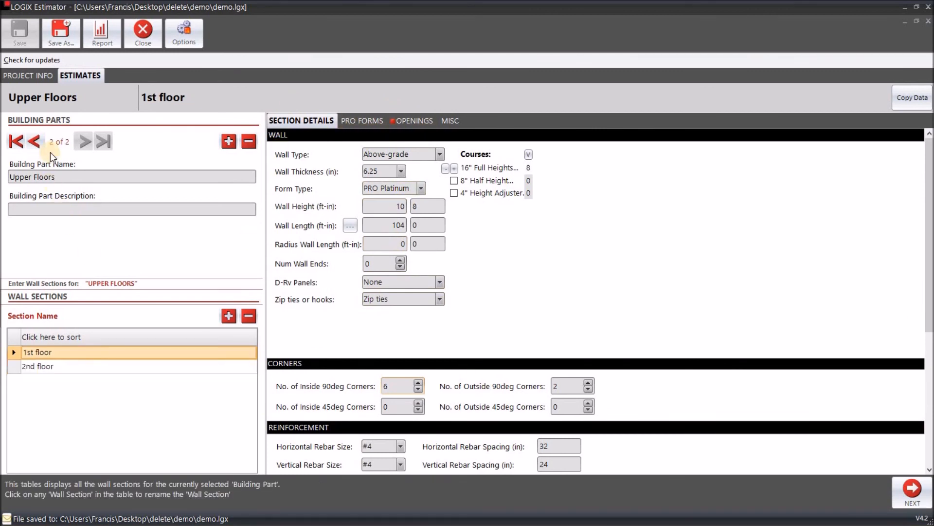
left_click(34, 142)
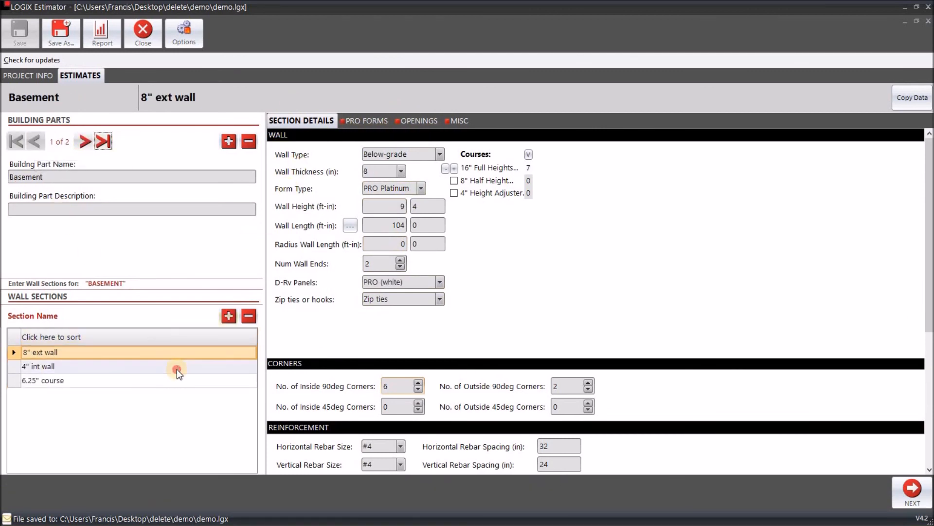
left_click(176, 369)
left_click(159, 384)
left_click(168, 365)
left_click(174, 351)
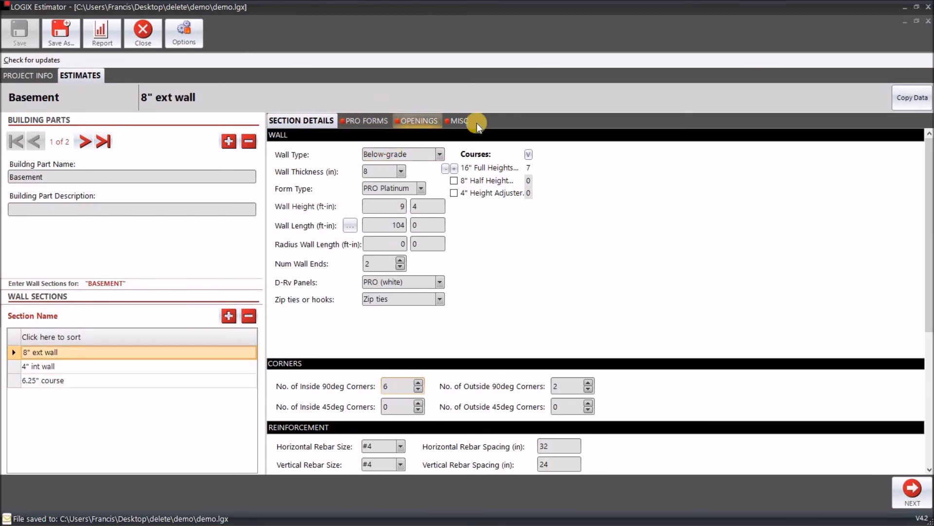
left_click(134, 368)
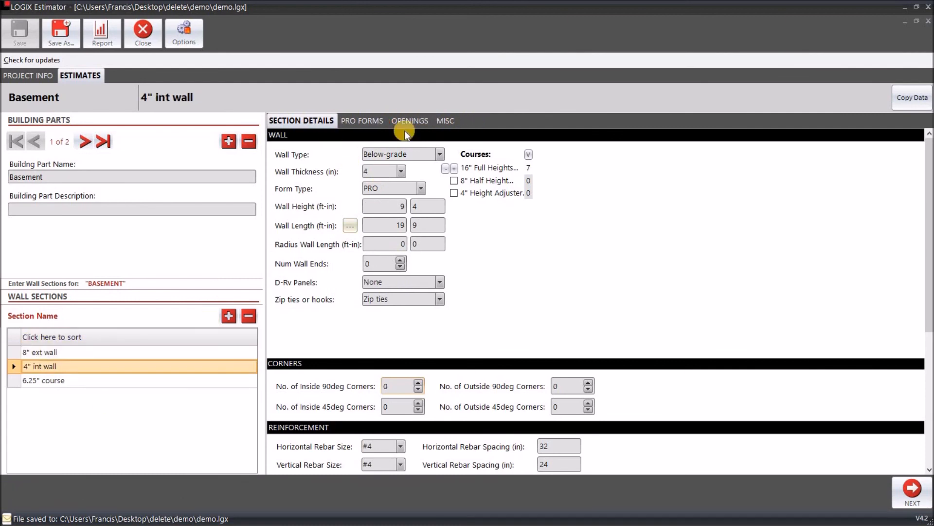